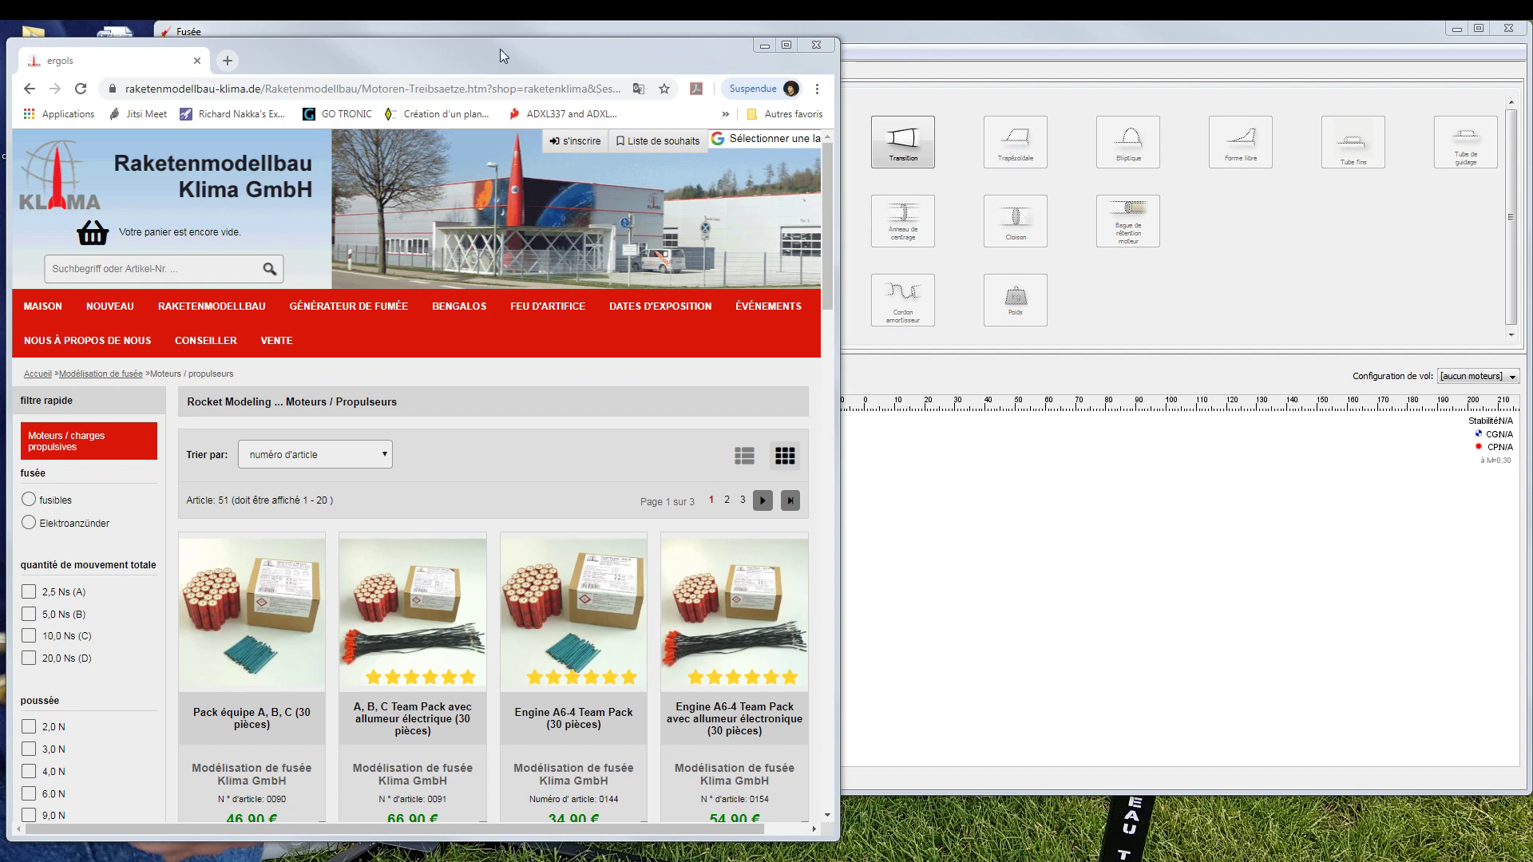
Switch to OpenRocket and open its preferences to examine the custom thrust curves folder path.
{"action": "left_click", "coordinate": [1042, 44]}
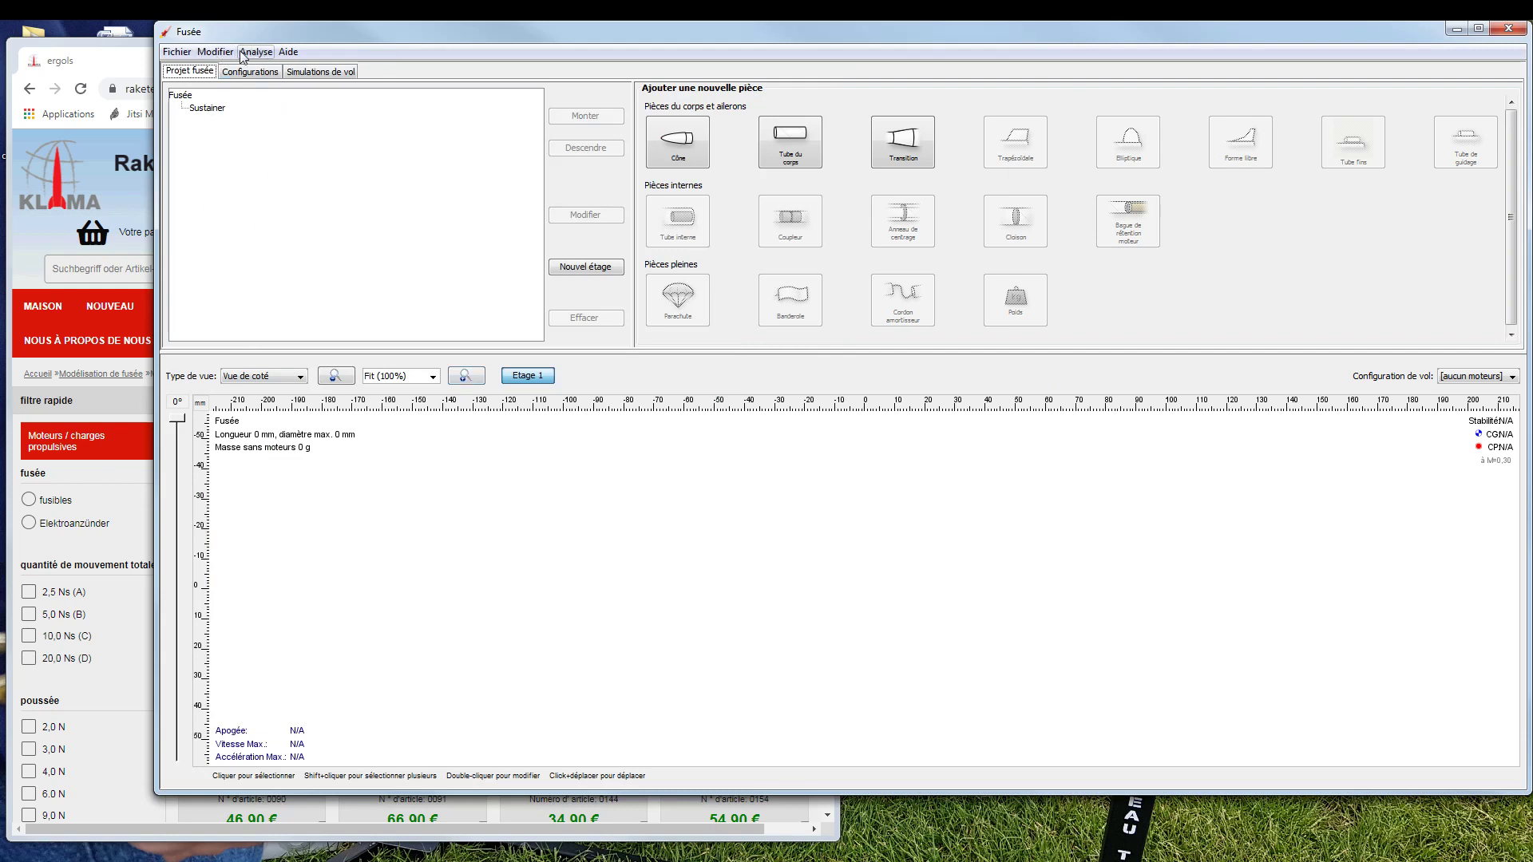
{"action": "left_click", "coordinate": [215, 51]}
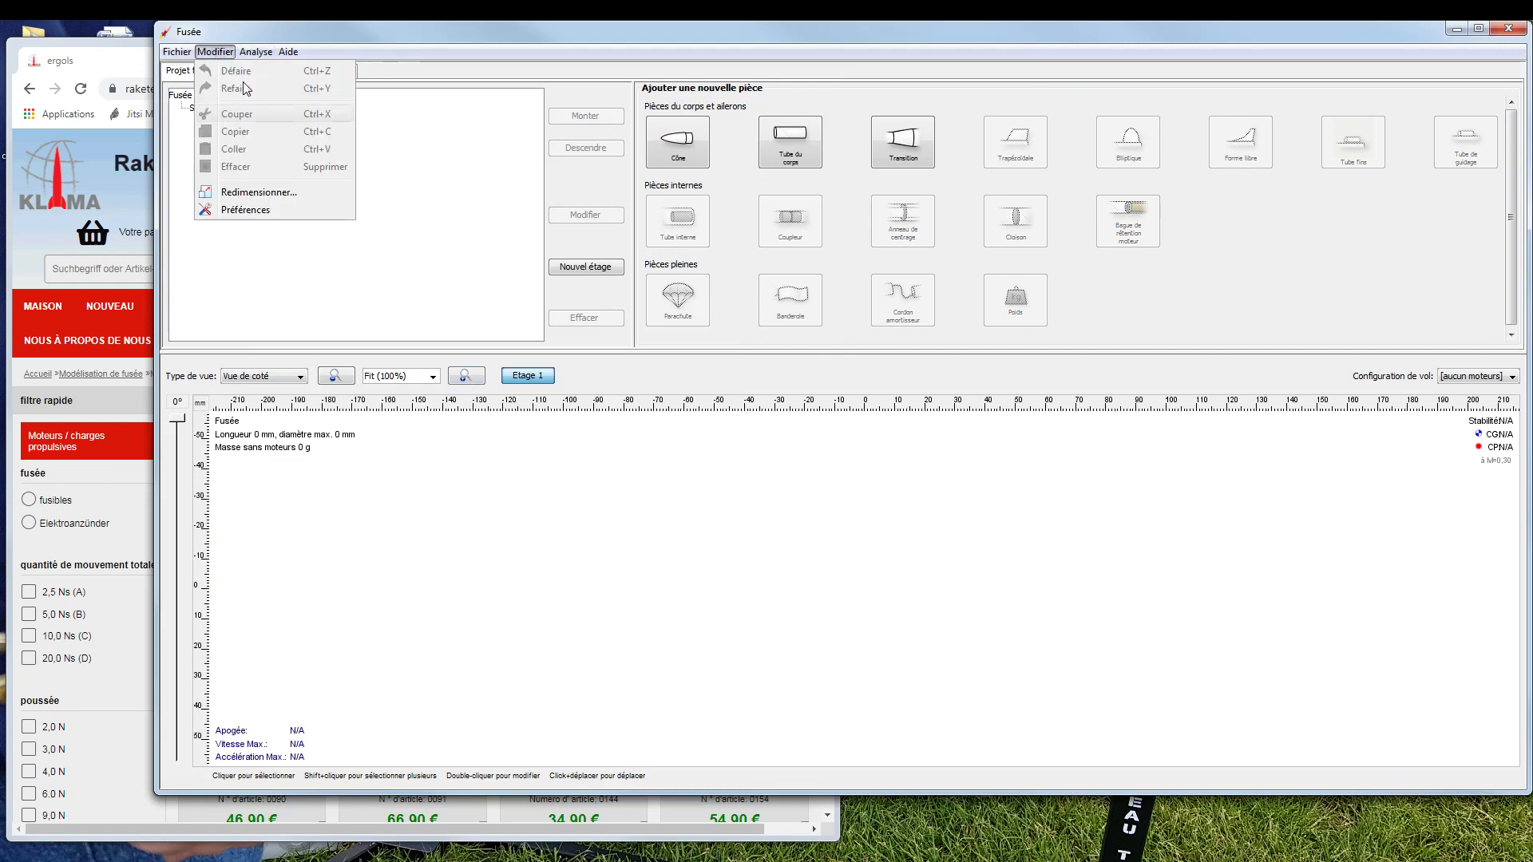
{"action": "left_click", "coordinate": [266, 212]}
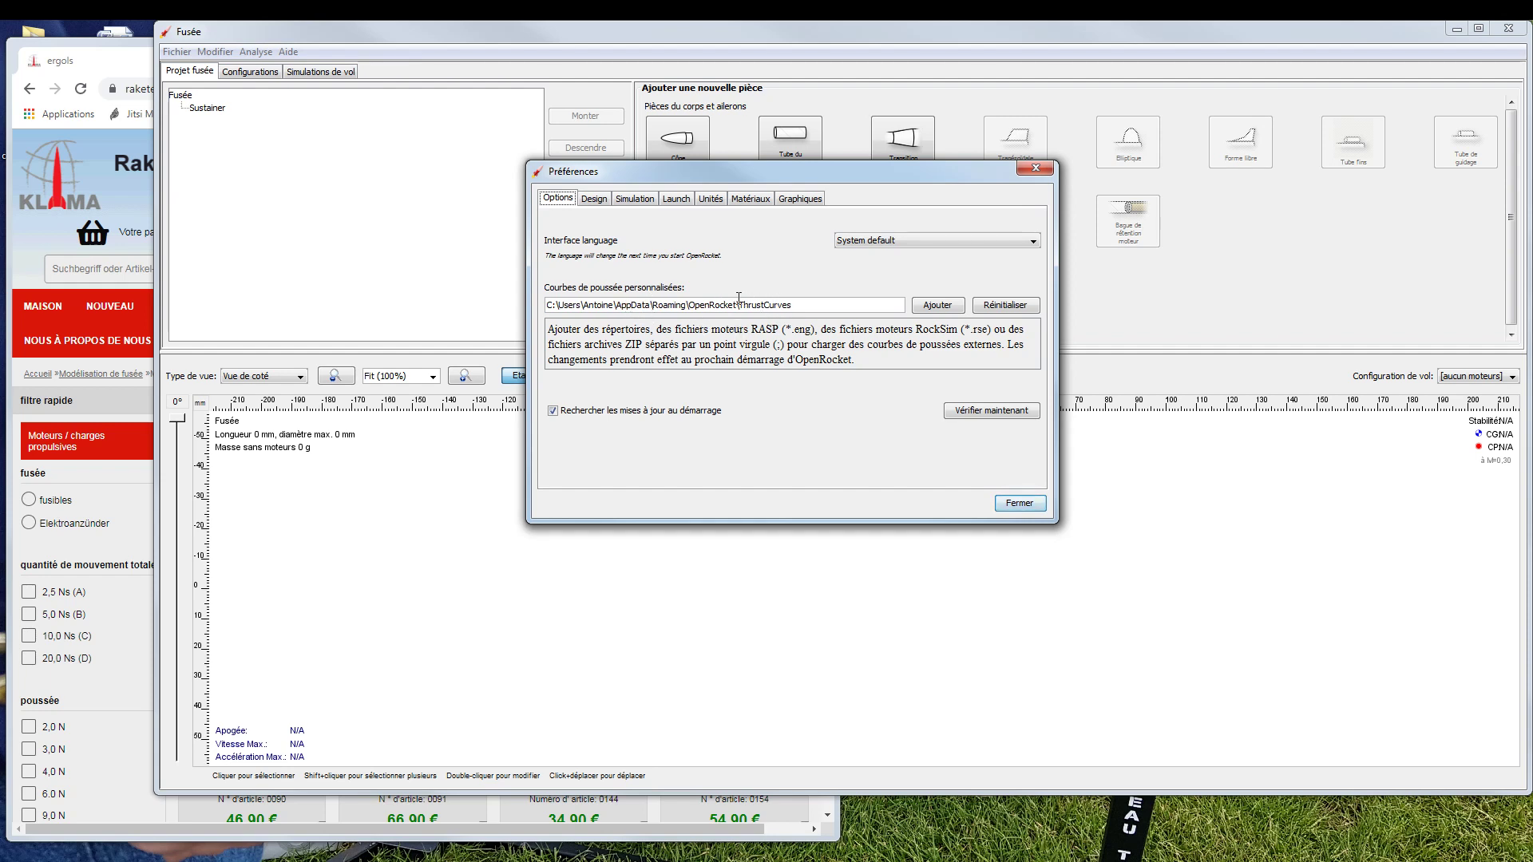
{"action": "left_click", "coordinate": [825, 303]}
Switch to the browser and examine the Klima motors in the motor listing and among the shop's new products.
{"action": "left_click", "coordinate": [112, 64]}
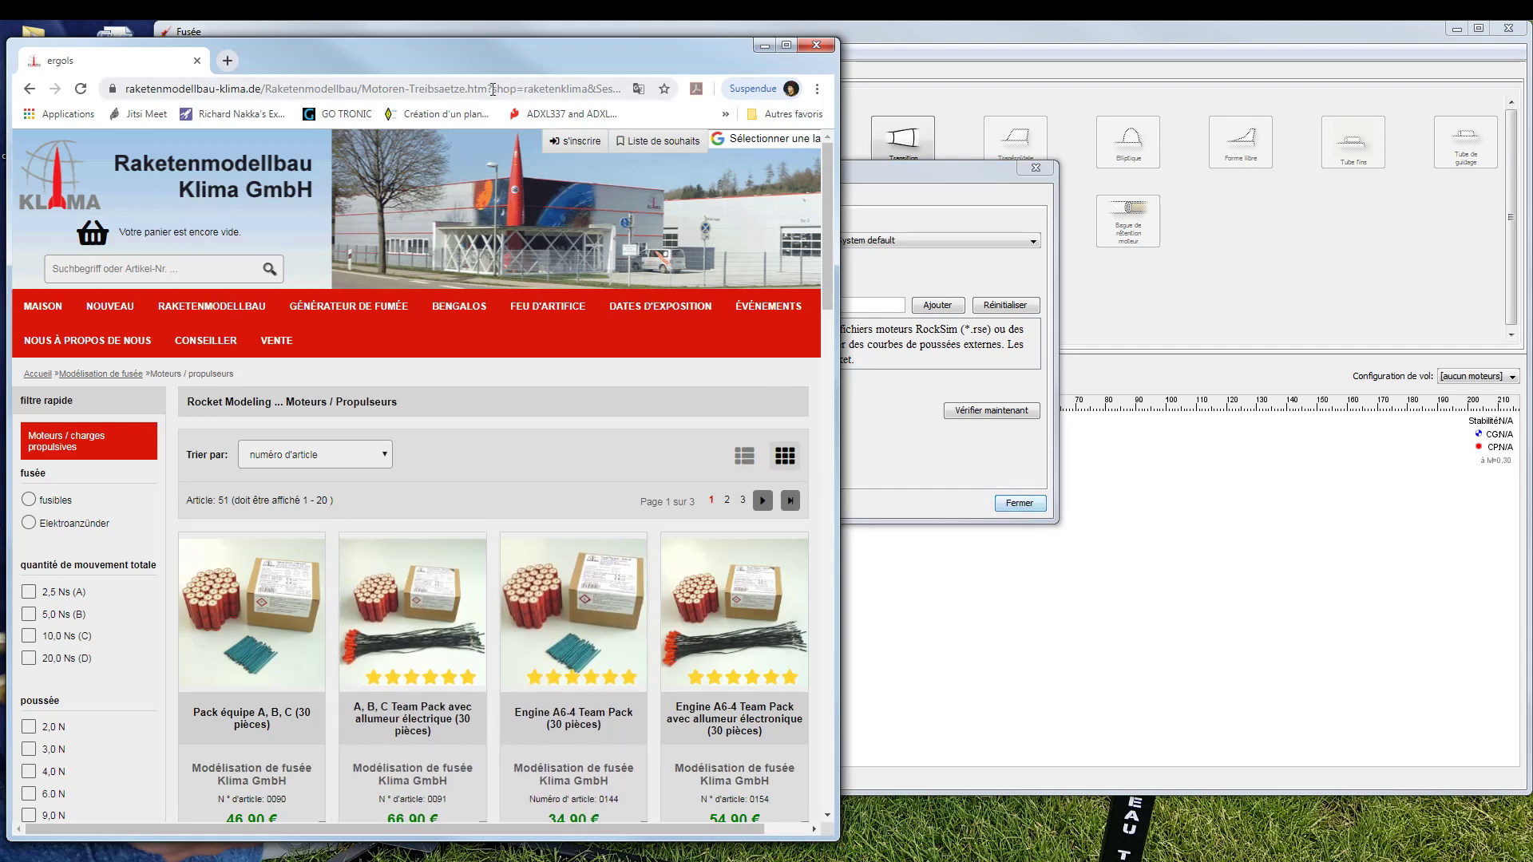
{"action": "left_click_drag", "start_coordinate": [530, 47], "coordinate": [597, 33]}
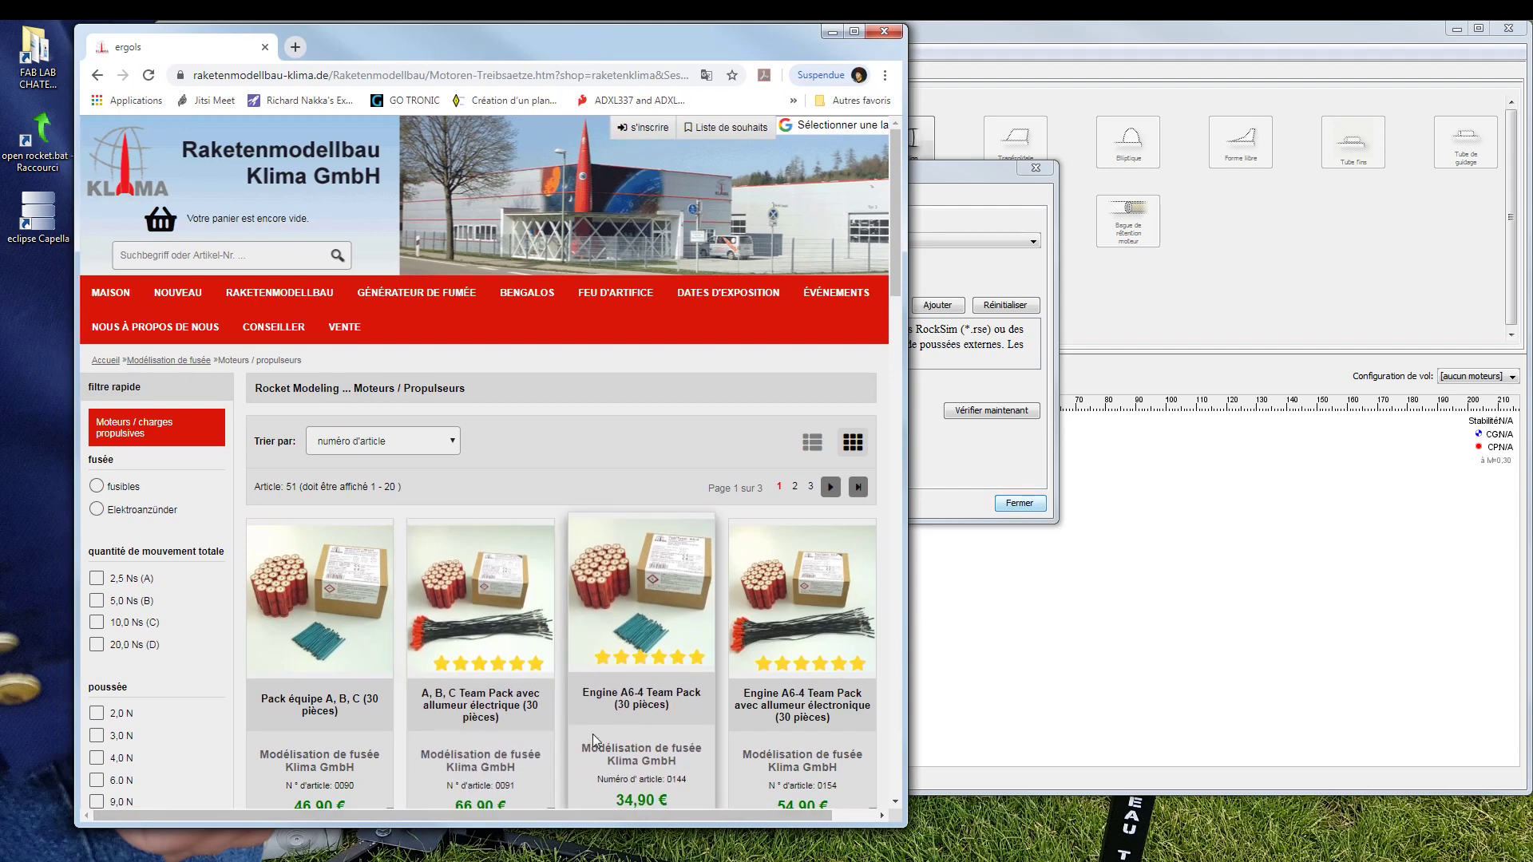
{"action": "scroll", "coordinate": [594, 735], "scroll_direction": "down", "scroll_amount": 4}
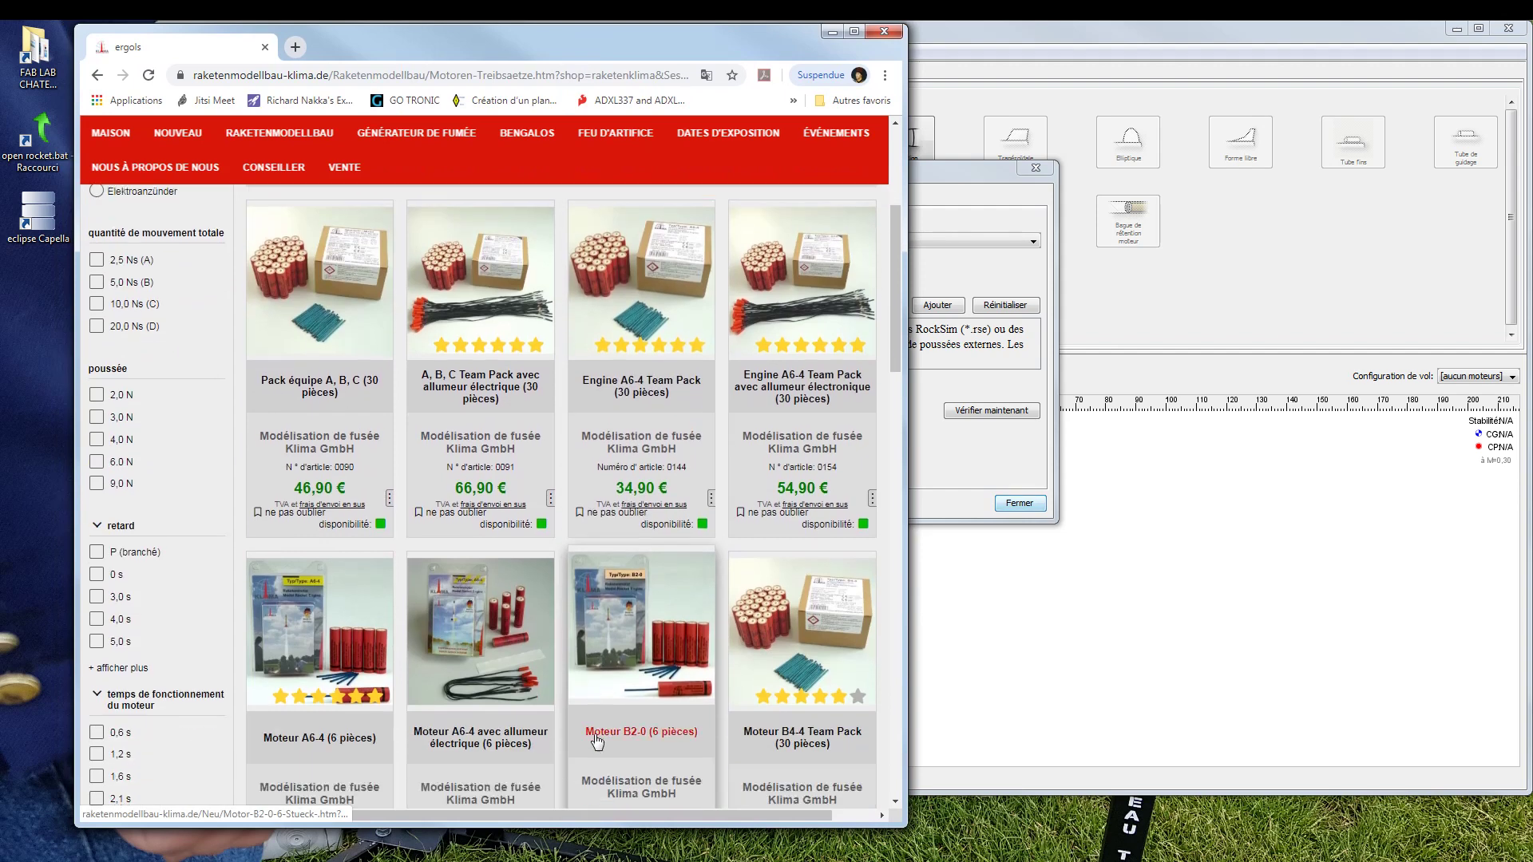
{"action": "scroll", "coordinate": [597, 741], "scroll_direction": "down", "scroll_amount": 3}
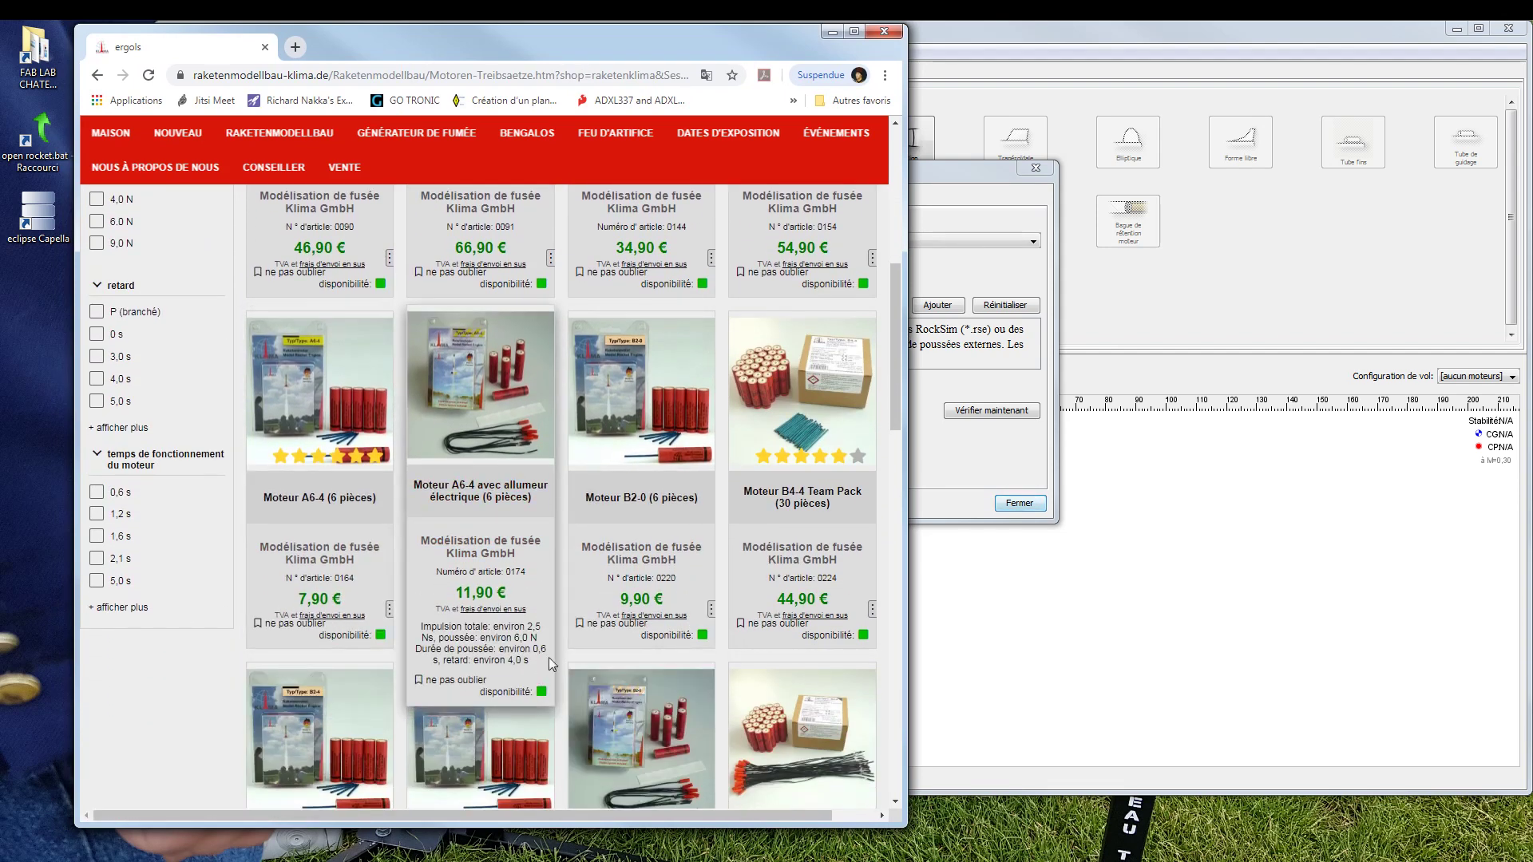
{"action": "scroll", "coordinate": [797, 495], "scroll_direction": "down", "scroll_amount": 2}
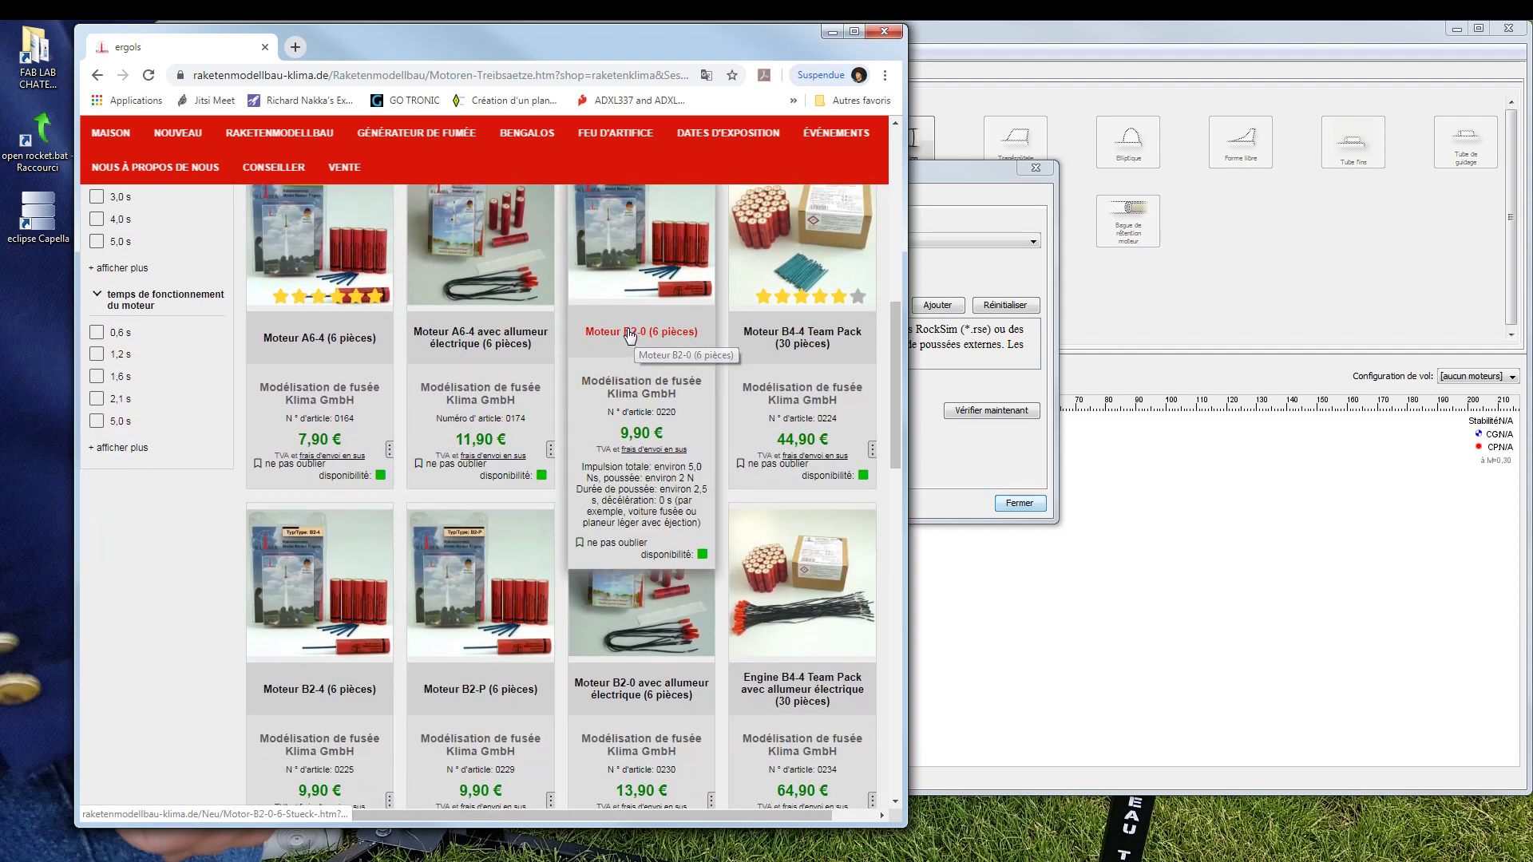
{"action": "left_click", "coordinate": [177, 132]}
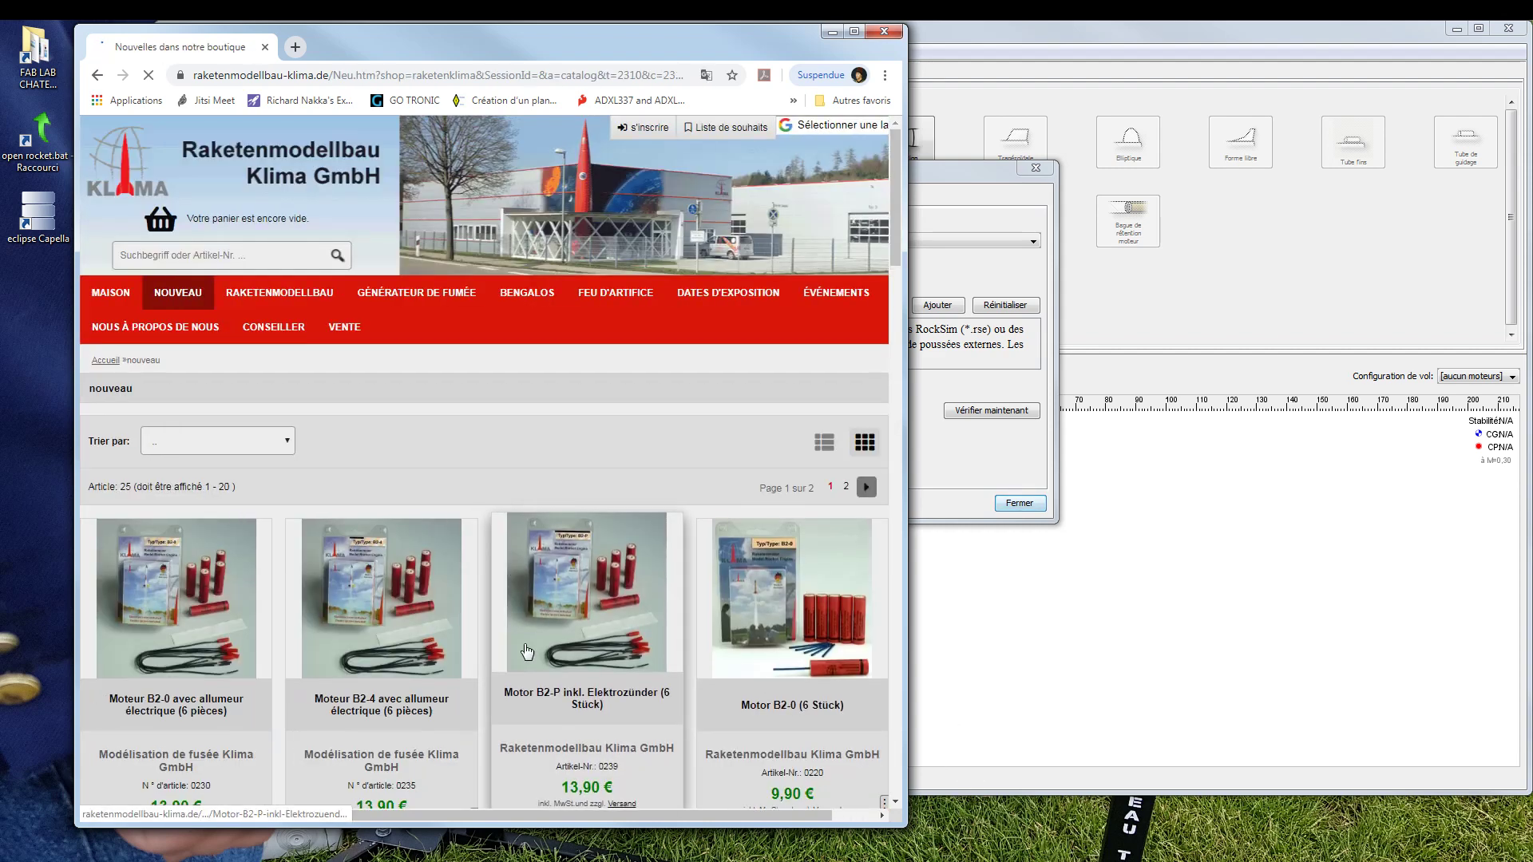
{"action": "scroll", "coordinate": [675, 680], "scroll_direction": "down", "scroll_amount": 2}
{"action": "scroll", "coordinate": [675, 680], "scroll_direction": "down", "scroll_amount": 2}
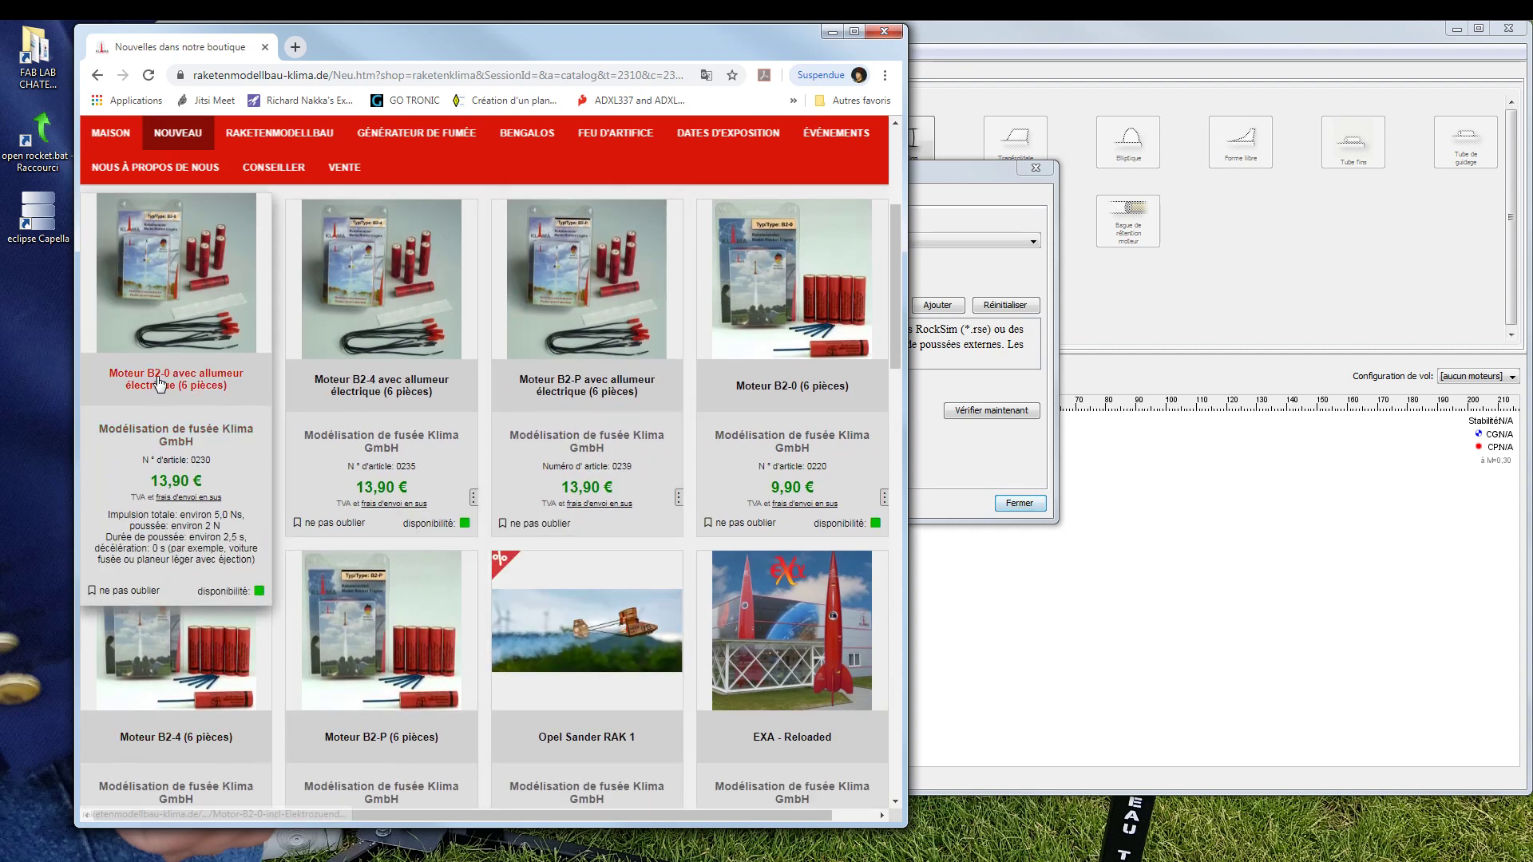
{"action": "scroll", "coordinate": [650, 315], "scroll_direction": "down", "scroll_amount": 1}
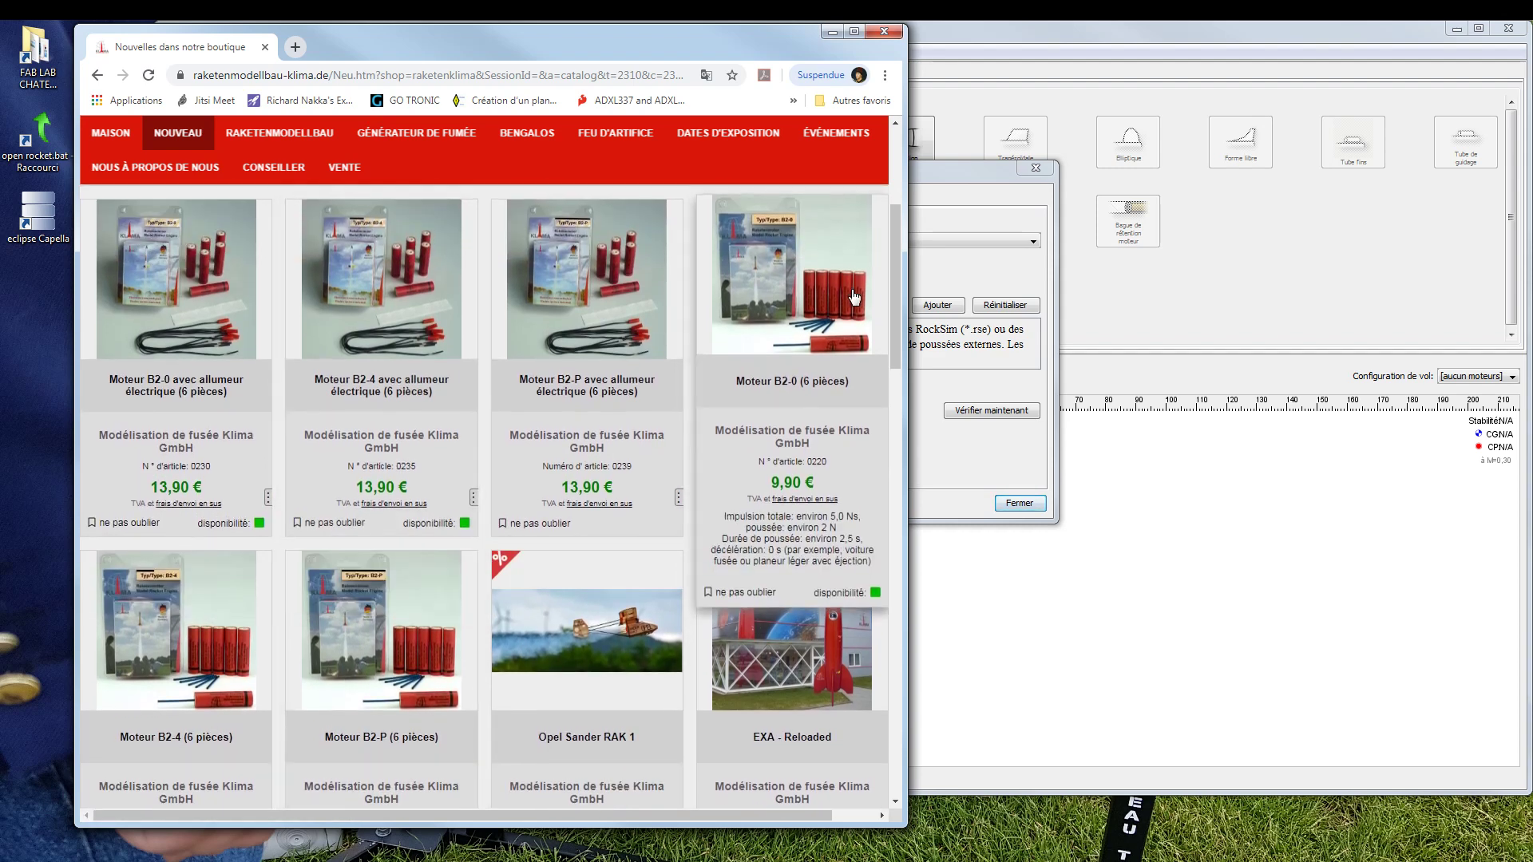
Return to OpenRocket, close the preferences, and add a body tube to the Sustainer stage as a motor mount.
{"action": "left_click", "coordinate": [936, 171]}
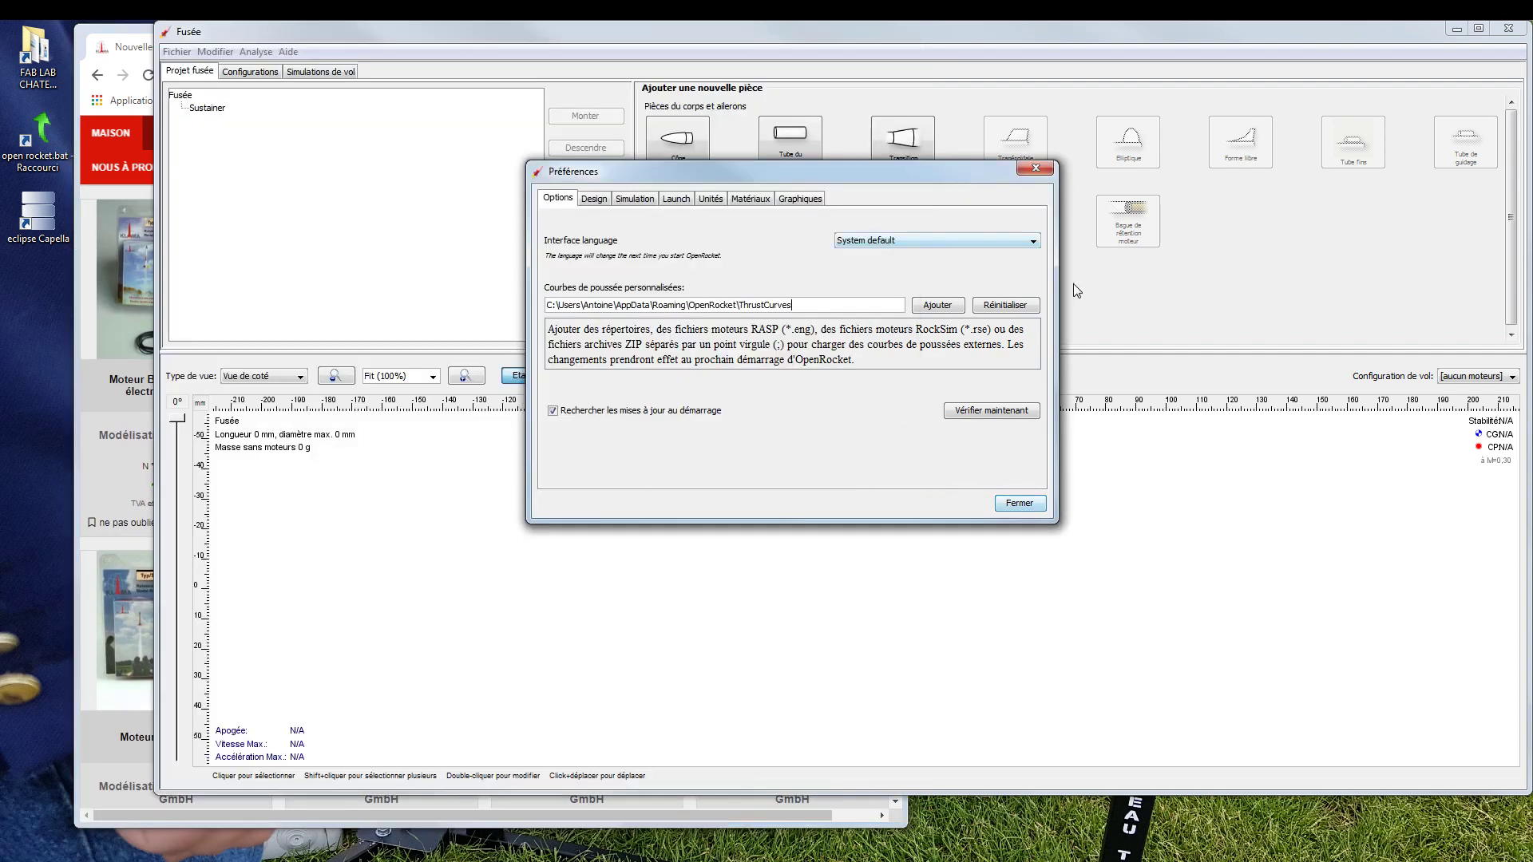
{"action": "left_click", "coordinate": [1020, 503]}
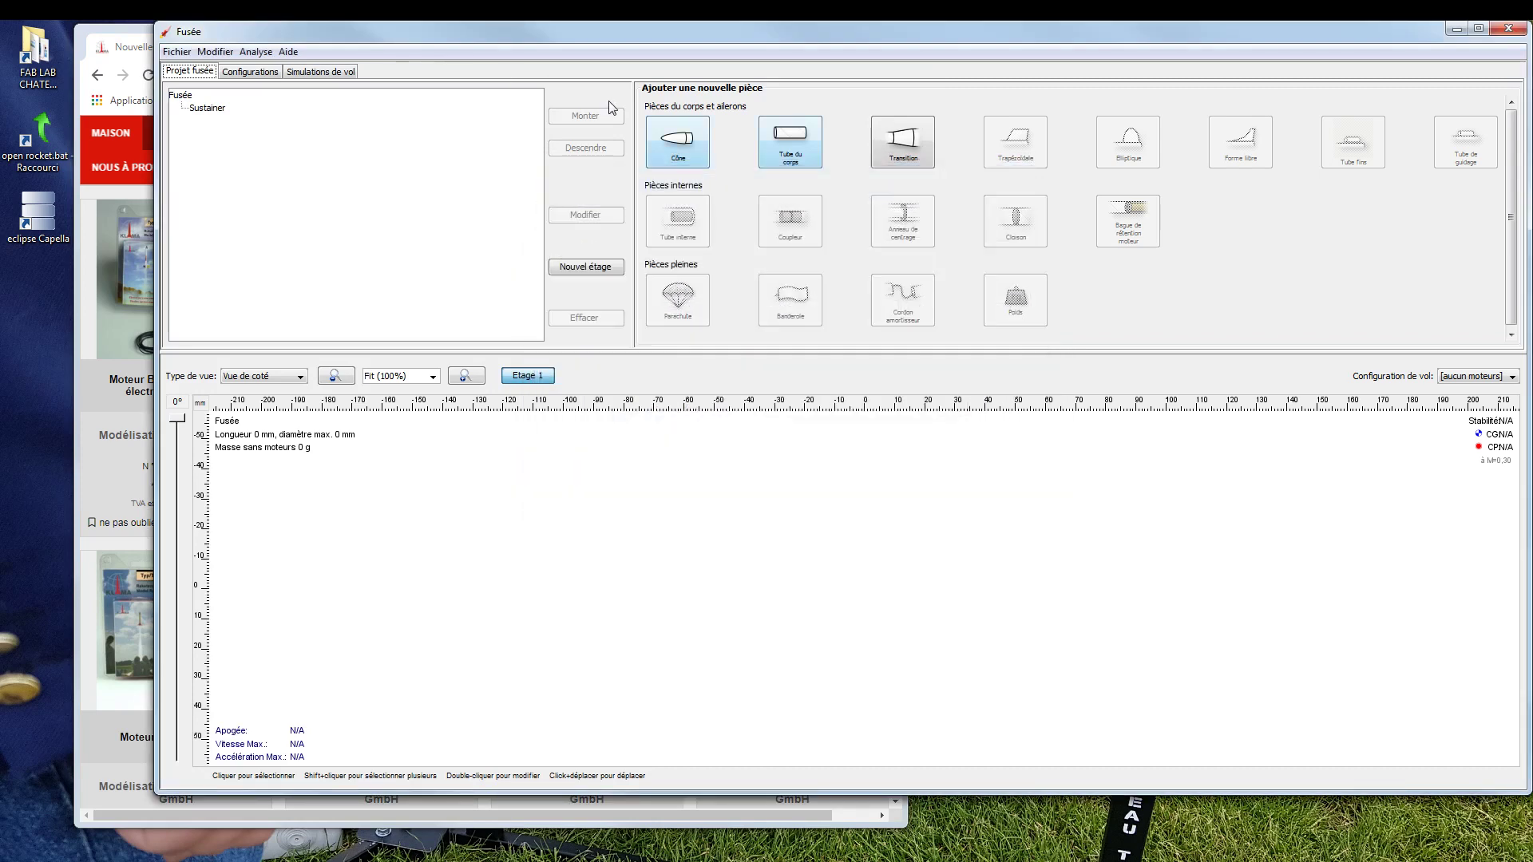
{"action": "left_click", "coordinate": [782, 139]}
{"action": "left_click", "coordinate": [518, 221]}
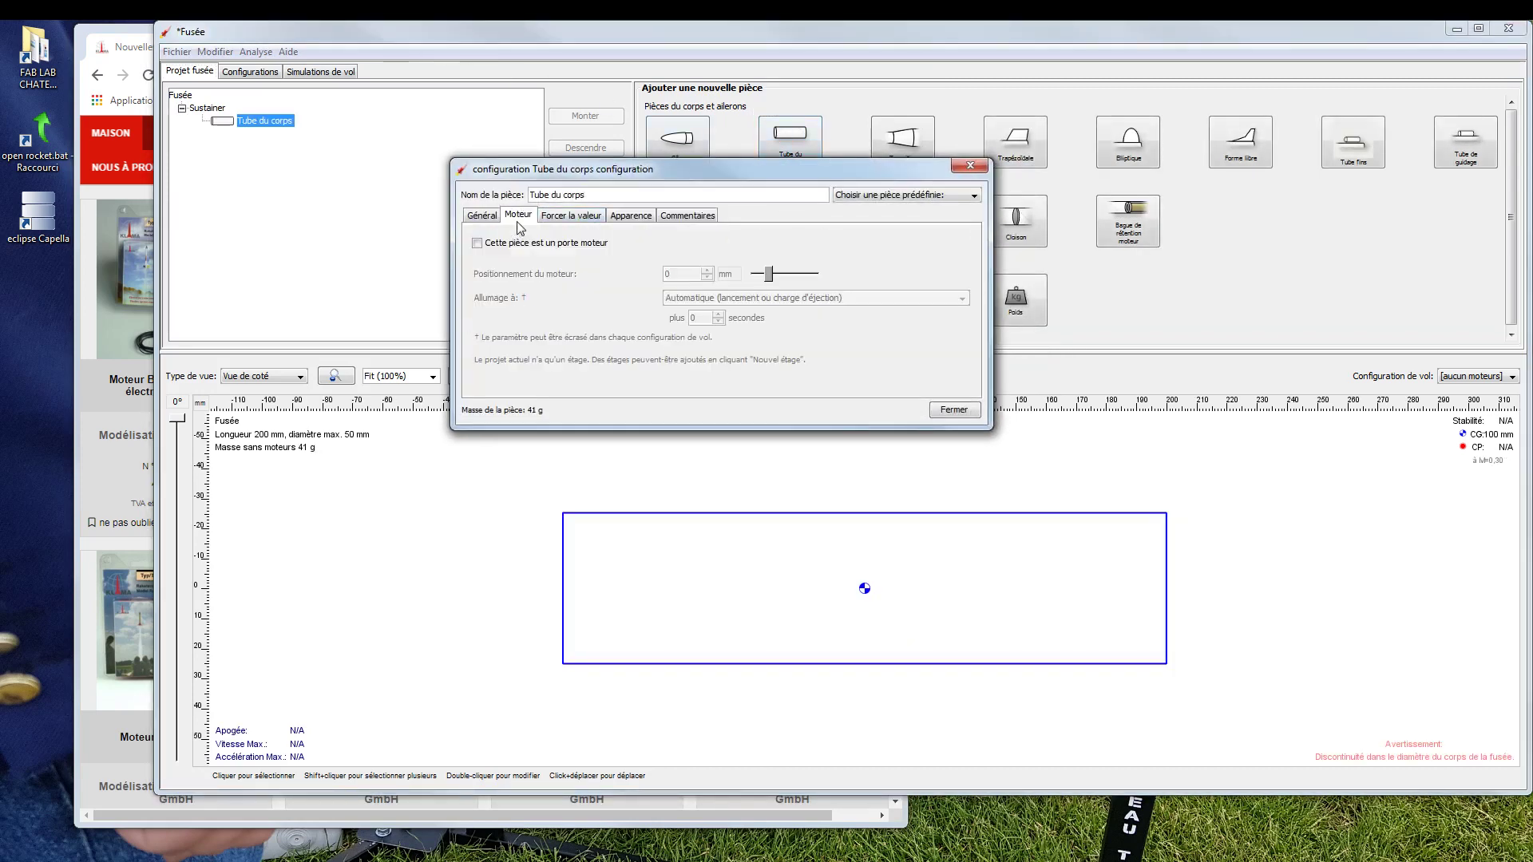
{"action": "left_click", "coordinate": [523, 243]}
{"action": "left_click", "coordinate": [951, 410]}
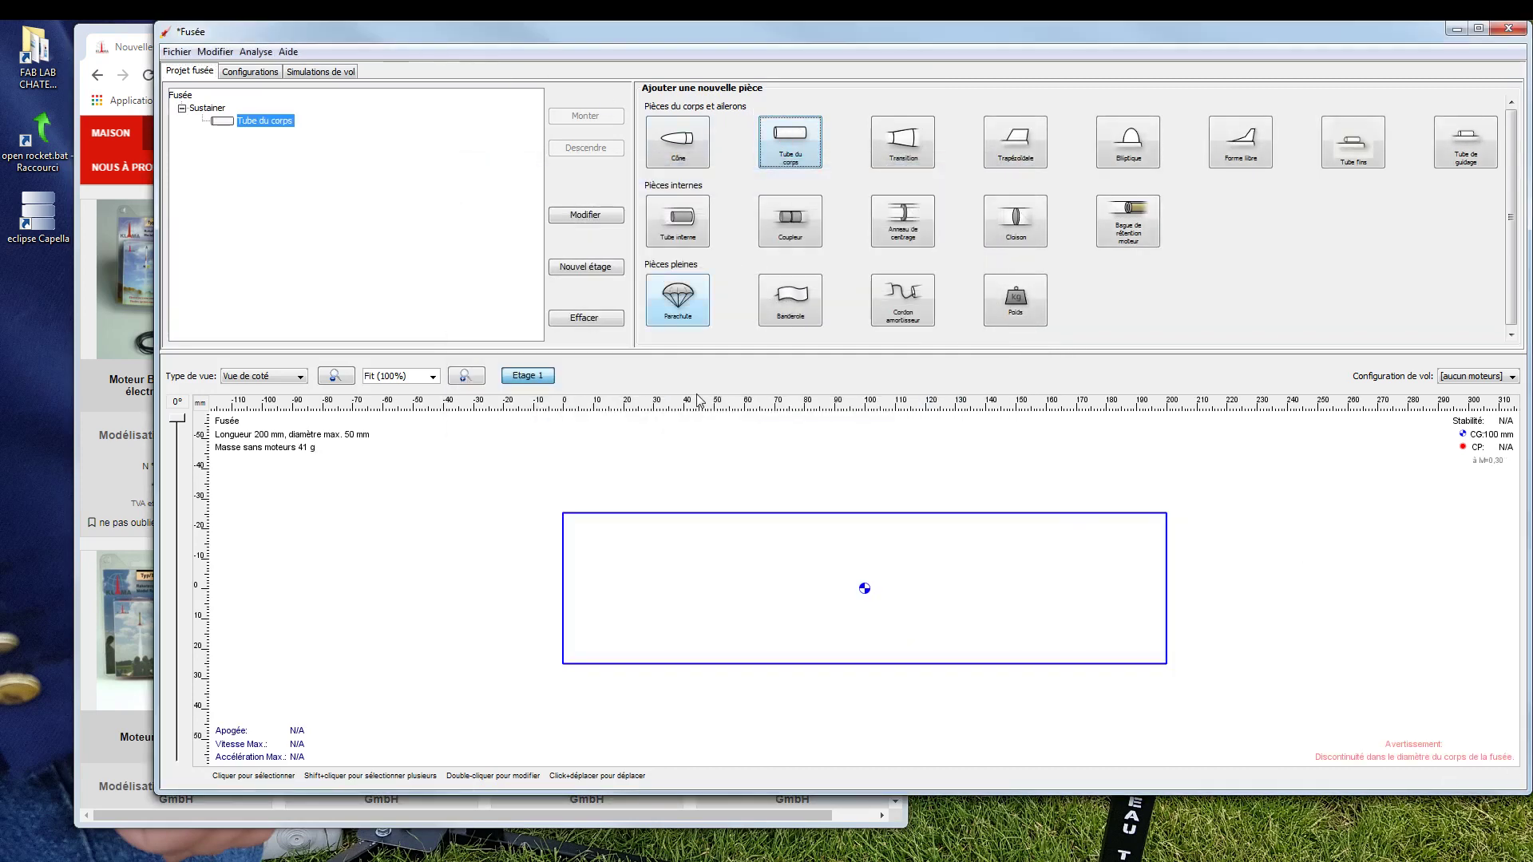
Create a new flight configuration and examine the Klima motors offered for the body tube without choosing one.
{"action": "left_click", "coordinate": [249, 74]}
{"action": "left_click", "coordinate": [700, 96]}
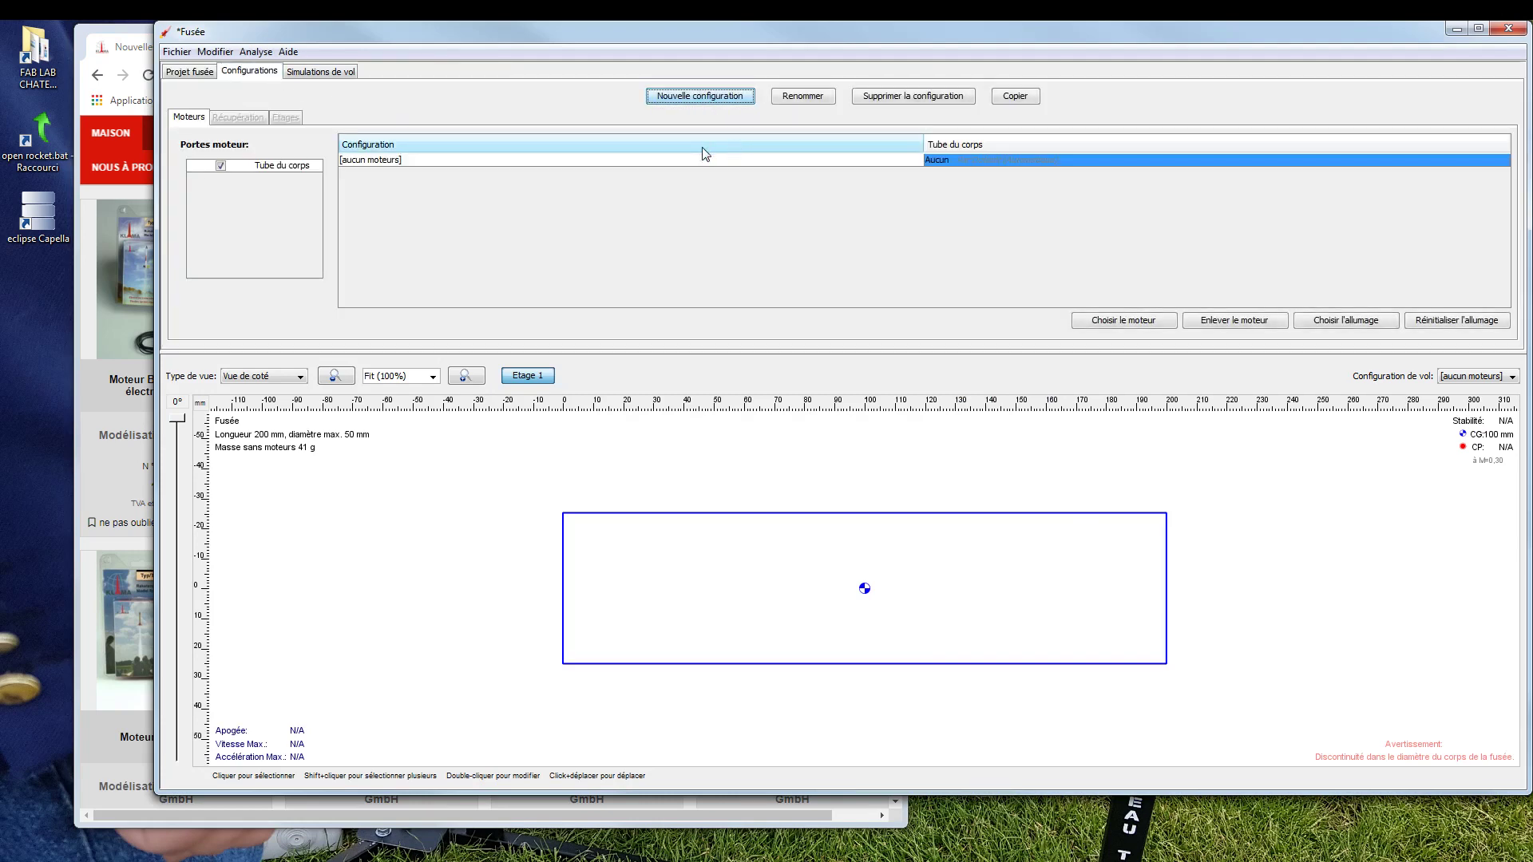
{"action": "double_click", "coordinate": [982, 162]}
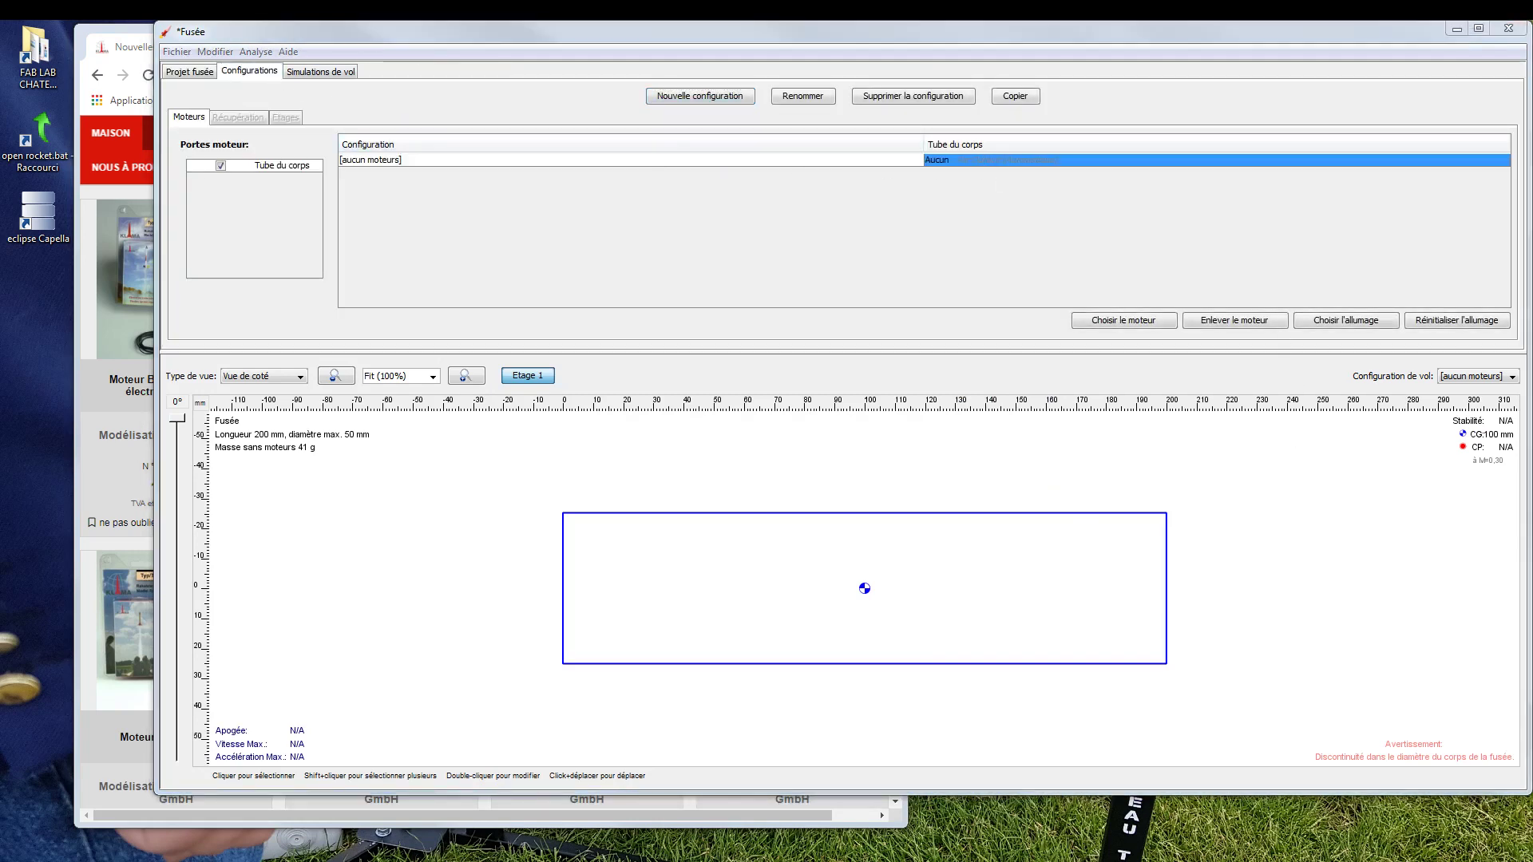
{"action": "left_click_drag", "start_coordinate": [1102, 220], "coordinate": [755, 74]}
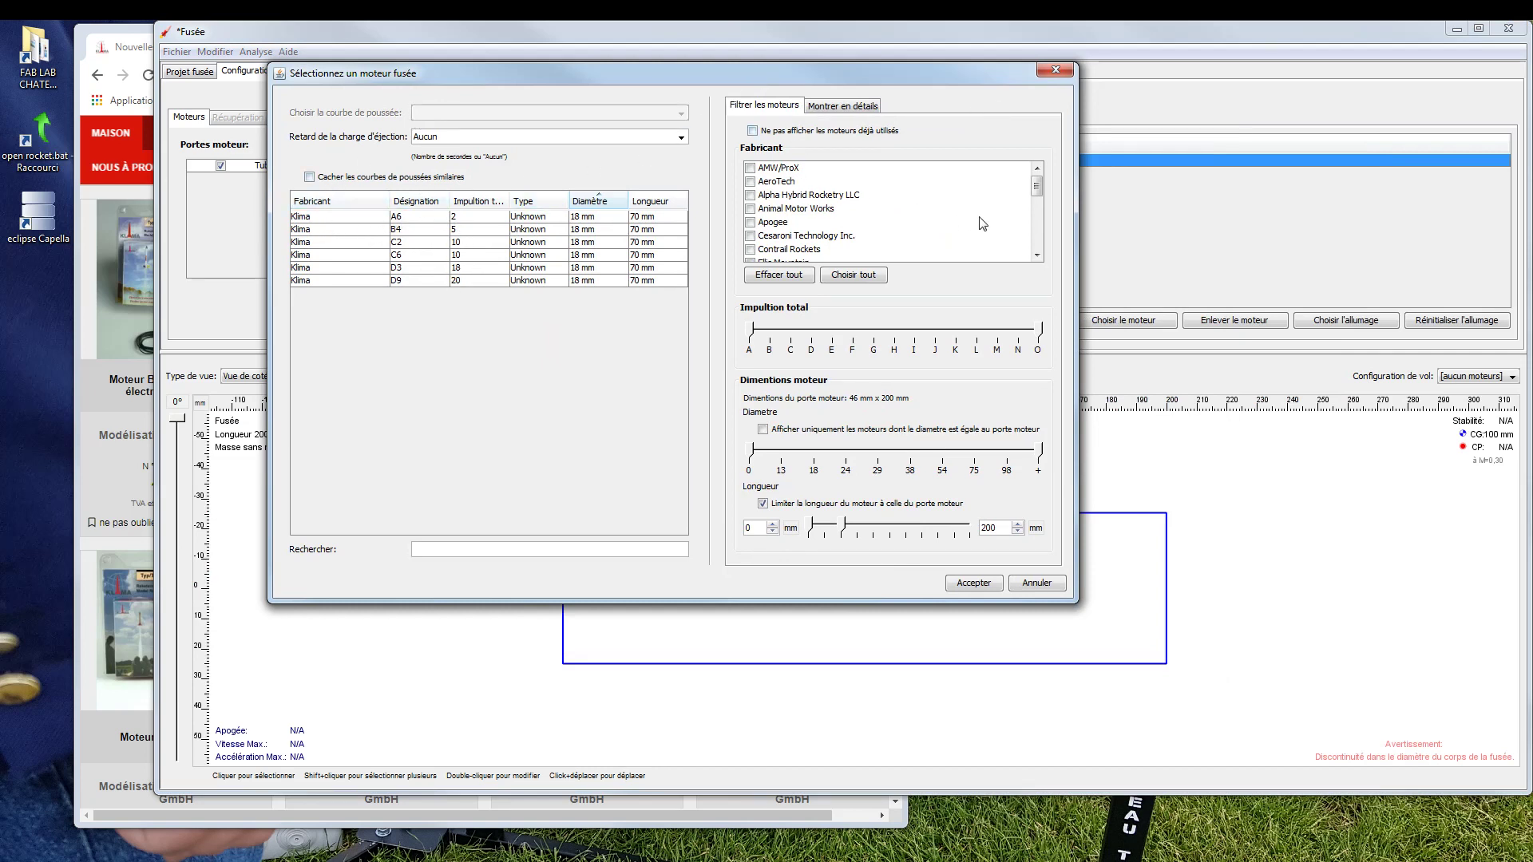
{"action": "scroll", "coordinate": [978, 225], "scroll_direction": "down", "scroll_amount": 2}
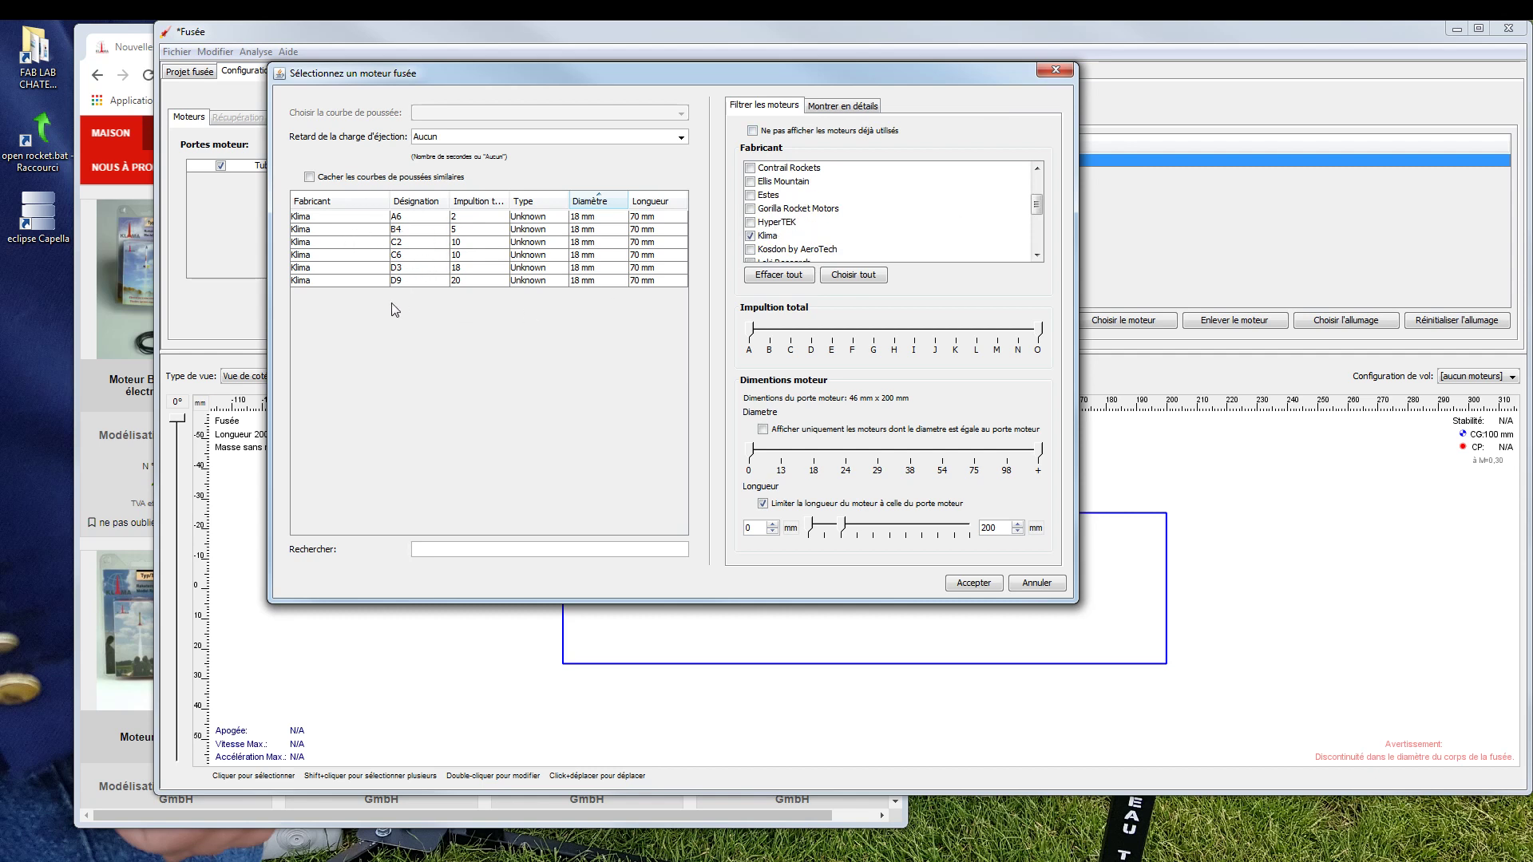
{"action": "left_click", "coordinate": [1036, 584]}
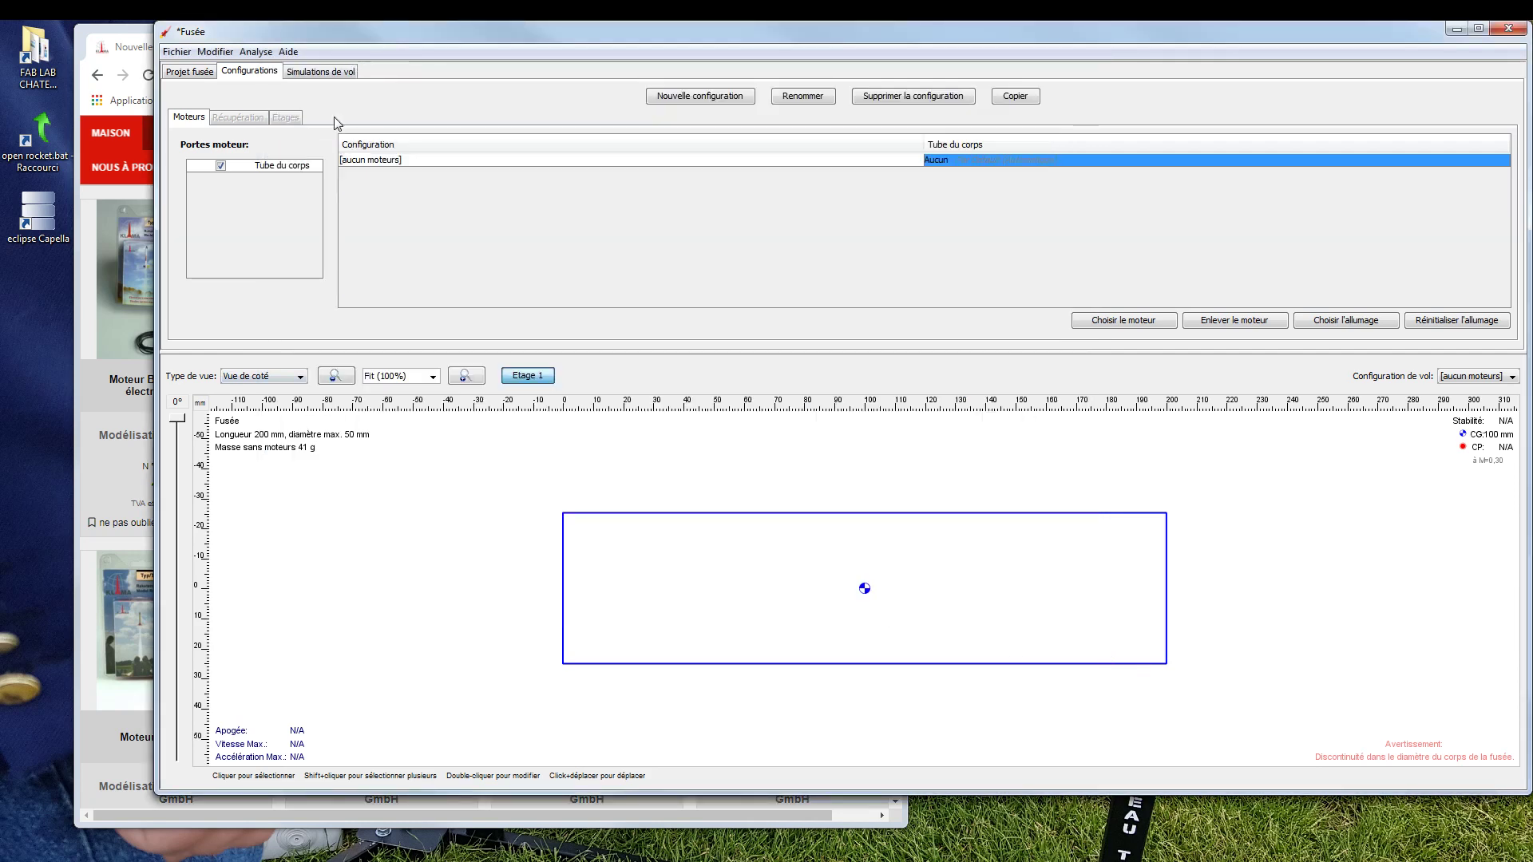
Switch to the browser and read the technical data on the Moteur B2-4 (6 pièces) product page.
{"action": "left_click", "coordinate": [99, 741]}
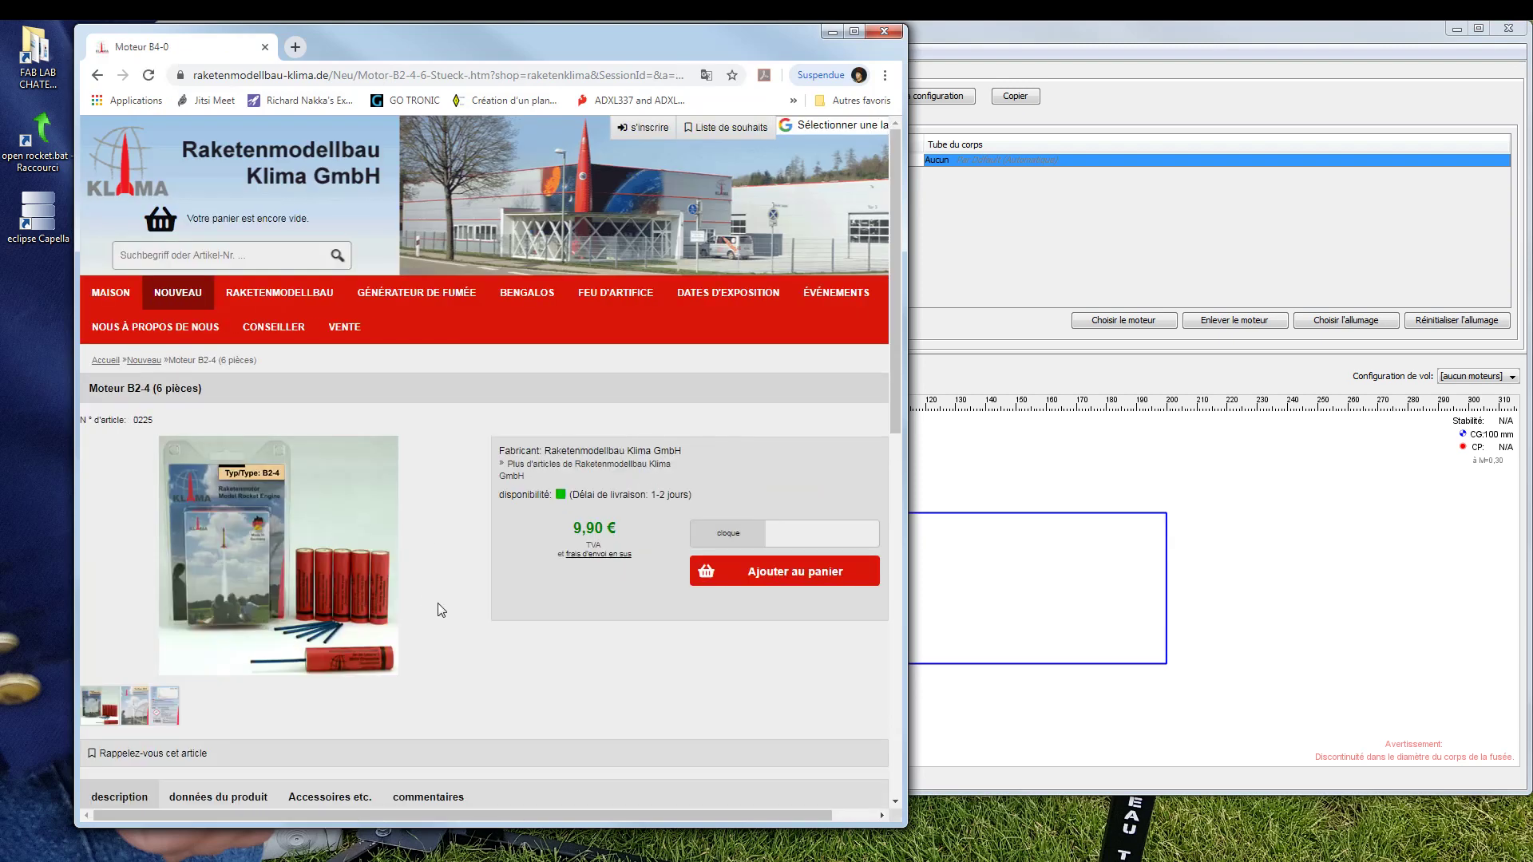
{"action": "scroll", "coordinate": [441, 611], "scroll_direction": "down", "scroll_amount": 3}
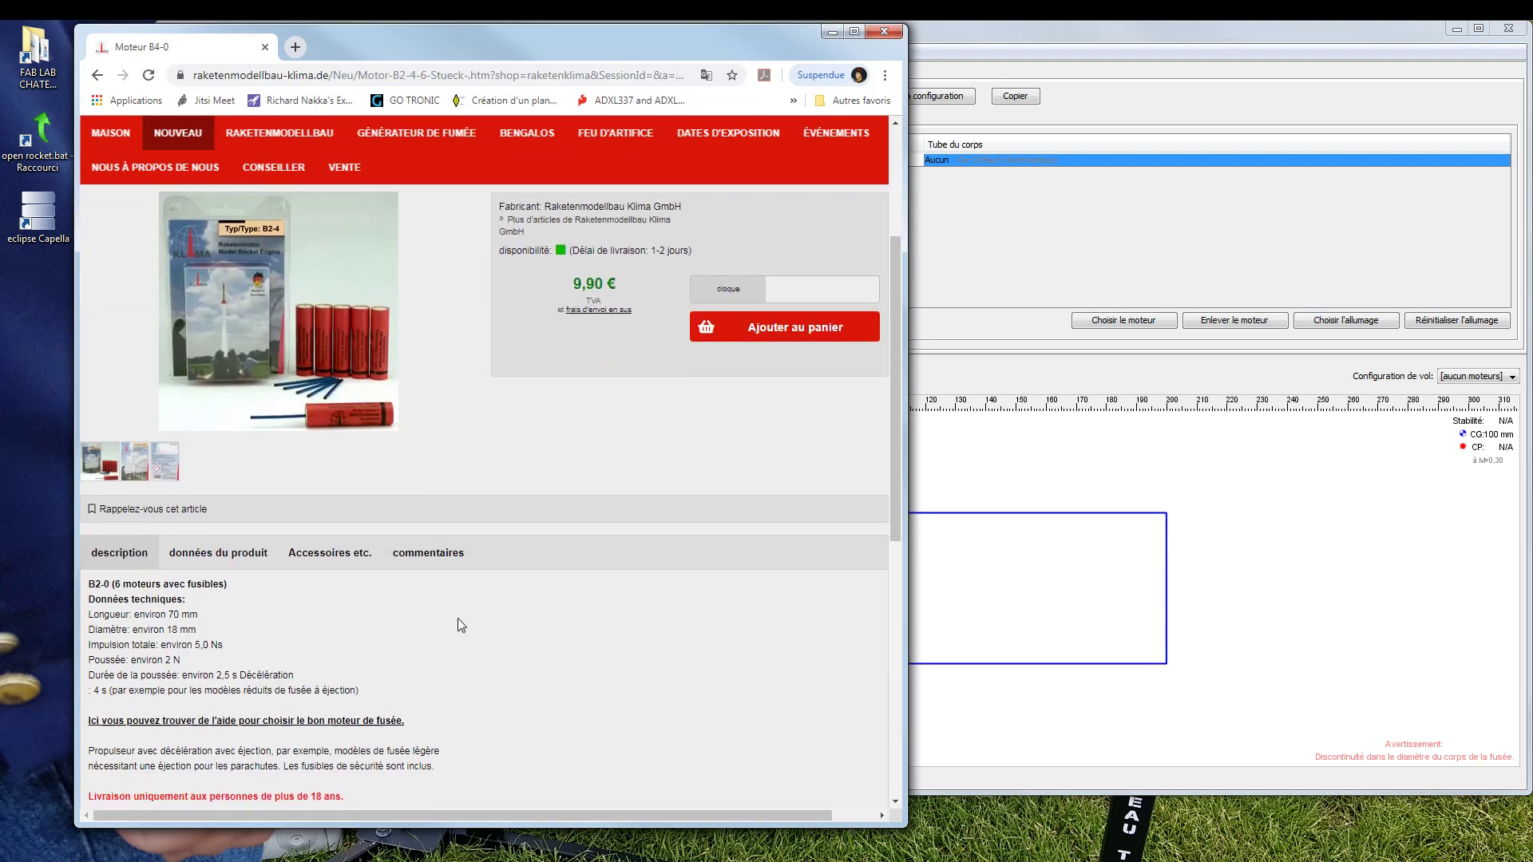
{"action": "scroll", "coordinate": [460, 624], "scroll_direction": "down", "scroll_amount": 1}
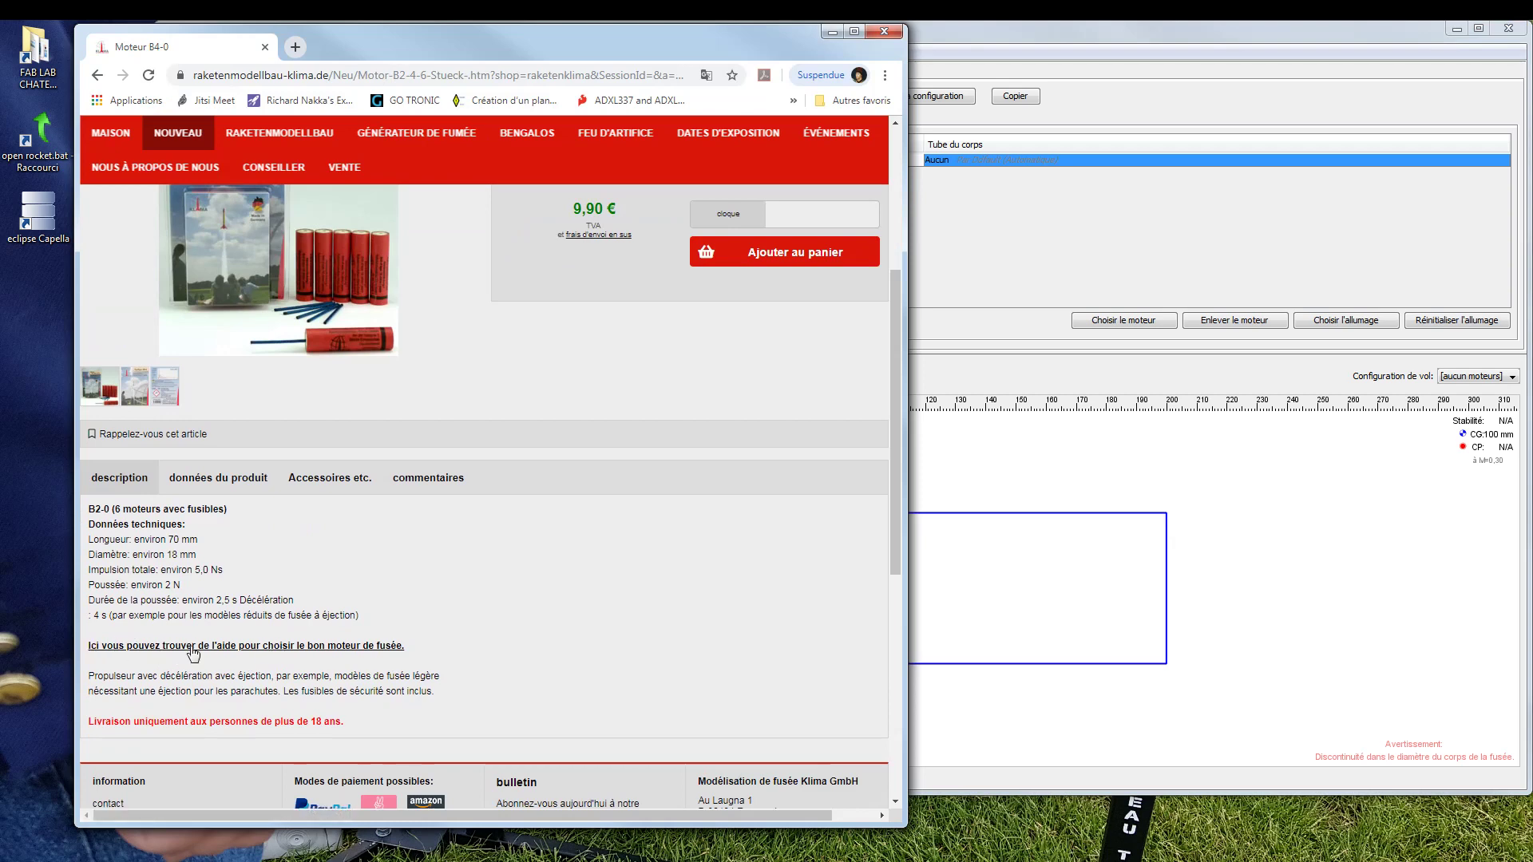
{"action": "scroll", "coordinate": [404, 623], "scroll_direction": "down", "scroll_amount": 4}
{"action": "scroll", "coordinate": [404, 623], "scroll_direction": "up", "scroll_amount": 7}
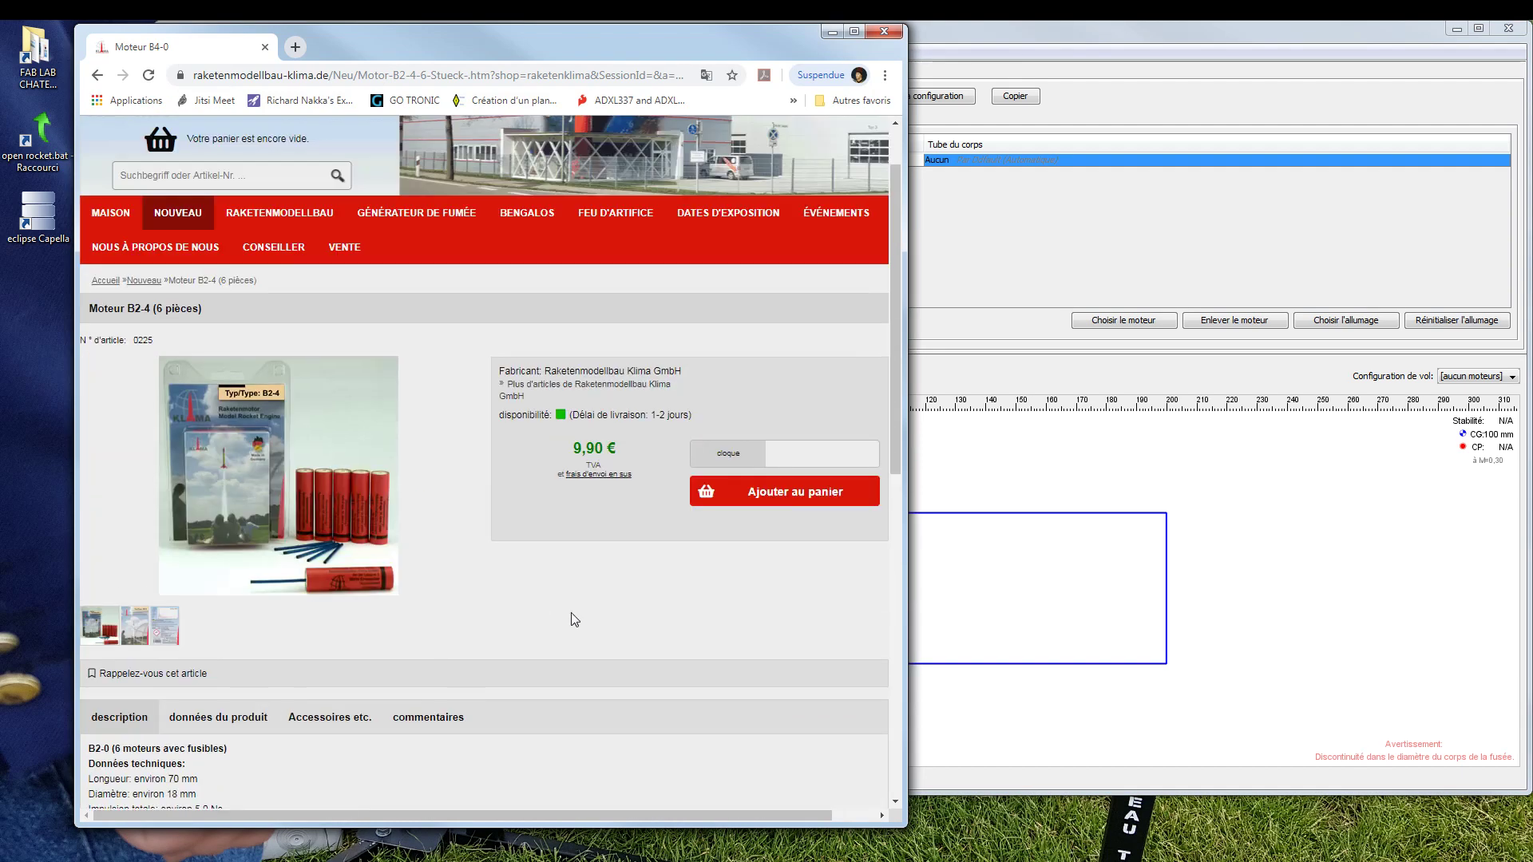
Go back to the motor listing and read the technical data of the Motor B4-4 Team Pack.
{"action": "left_click", "coordinate": [98, 76]}
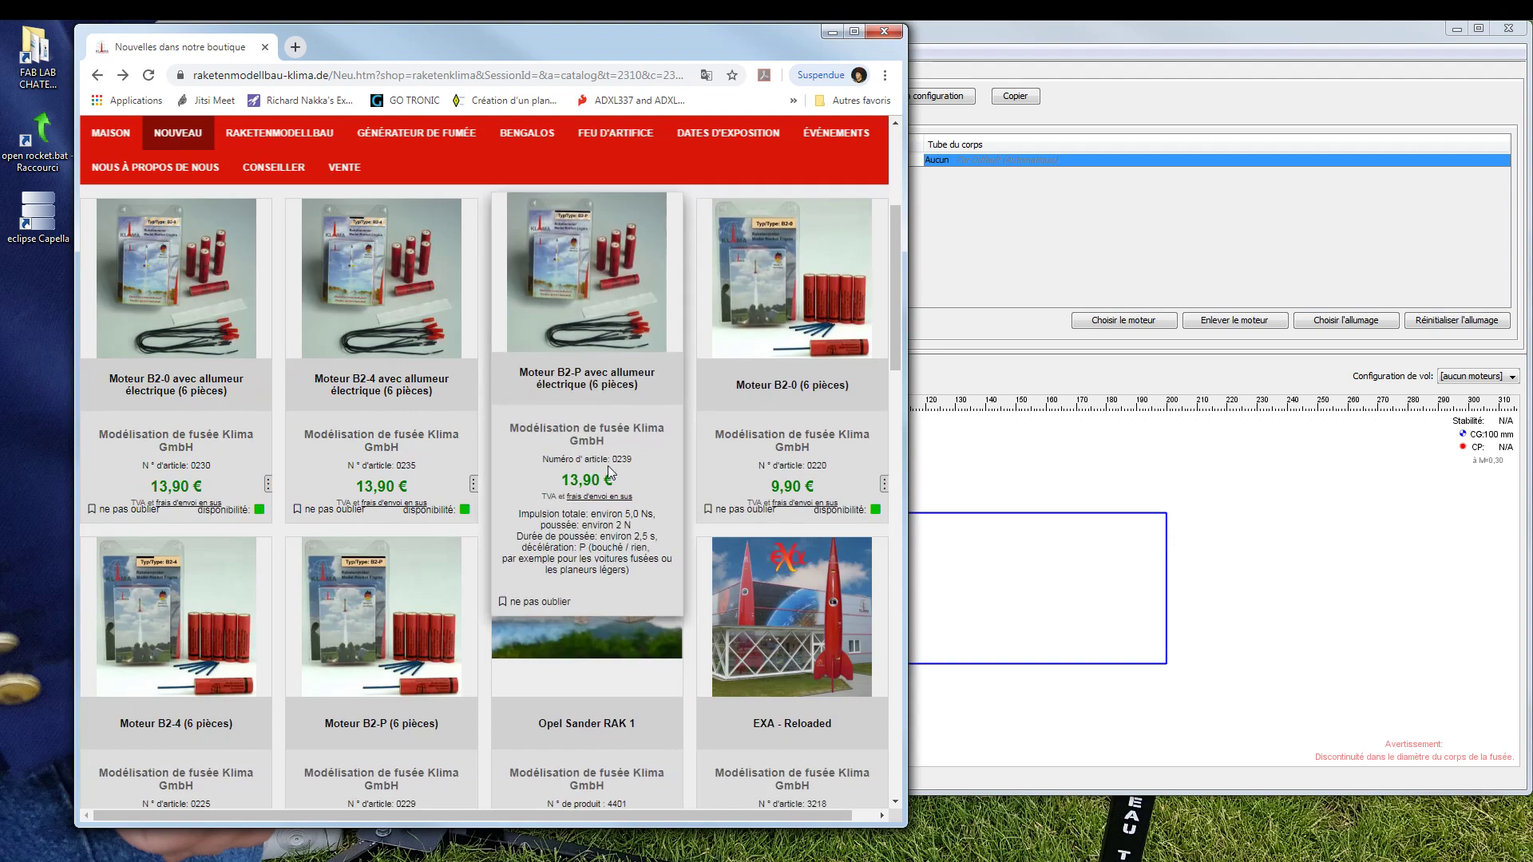
{"action": "scroll", "coordinate": [570, 737], "scroll_direction": "down", "scroll_amount": 3}
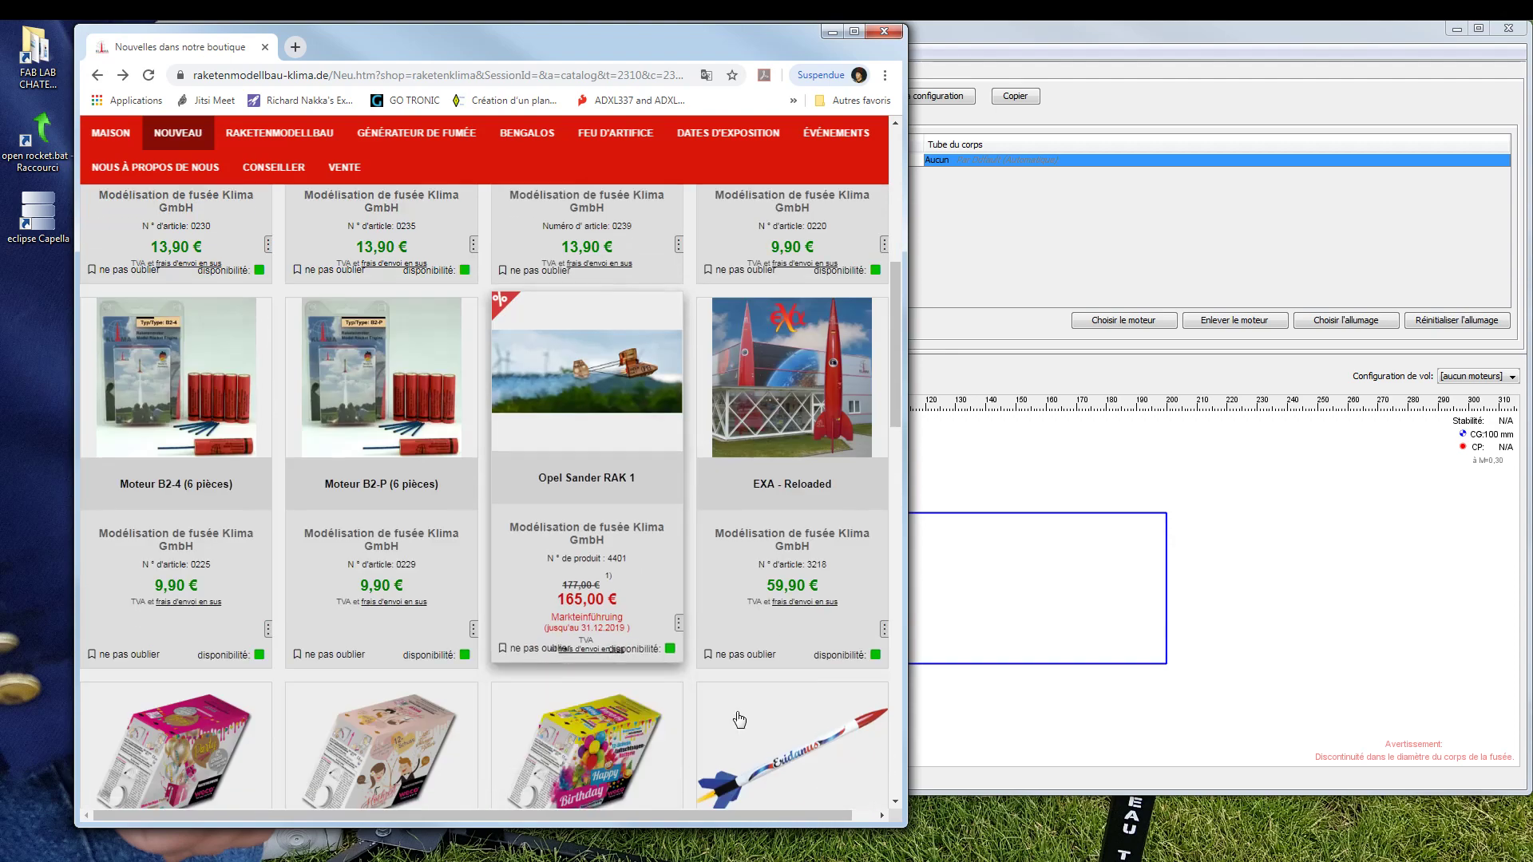
{"action": "scroll", "coordinate": [738, 695], "scroll_direction": "up", "scroll_amount": 10}
{"action": "left_click", "coordinate": [99, 77]}
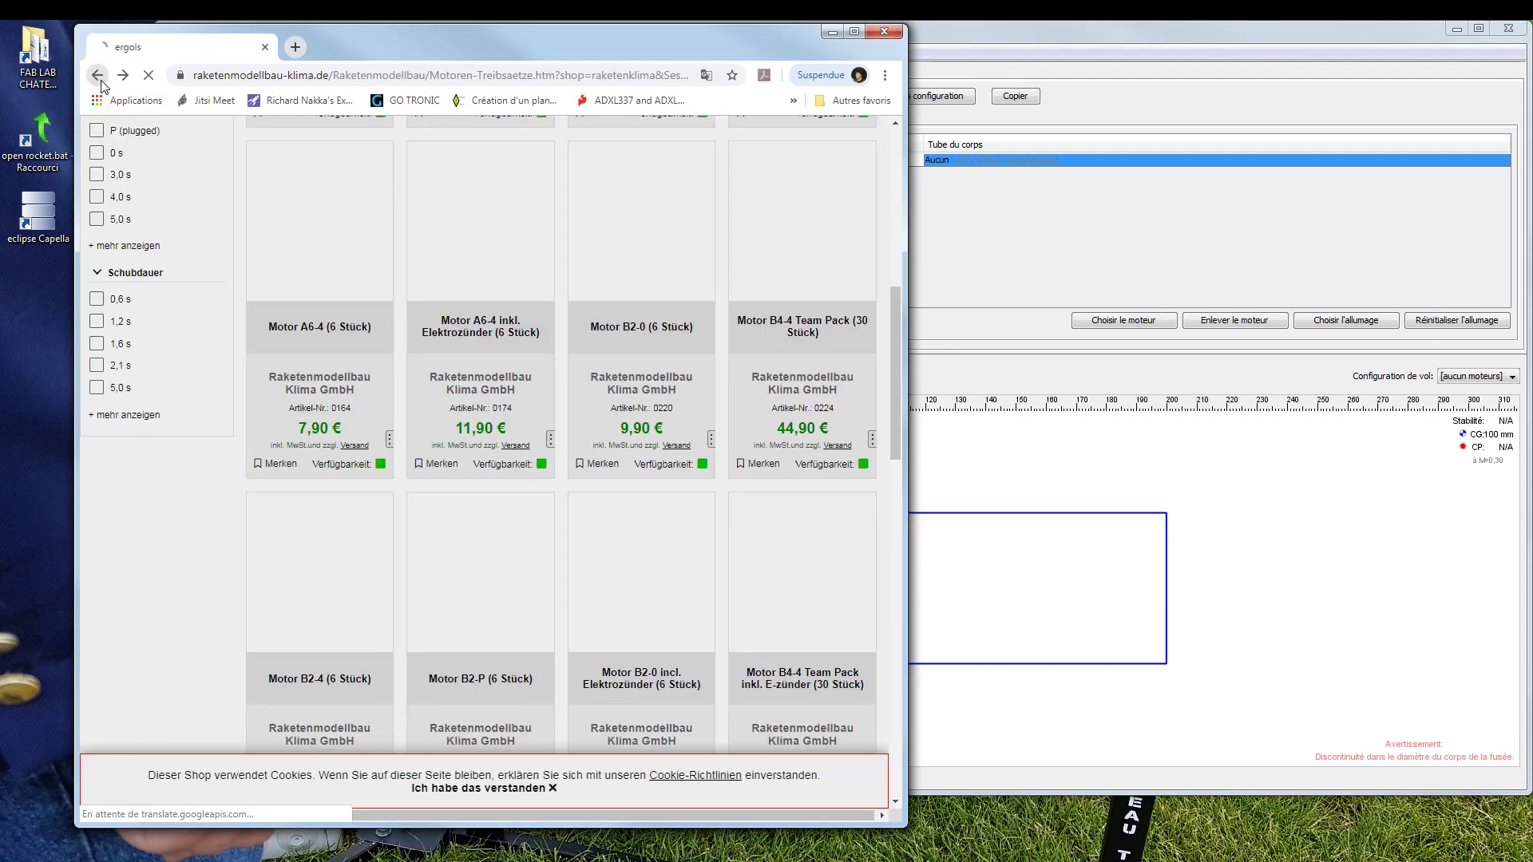
{"action": "left_click", "coordinate": [787, 334]}
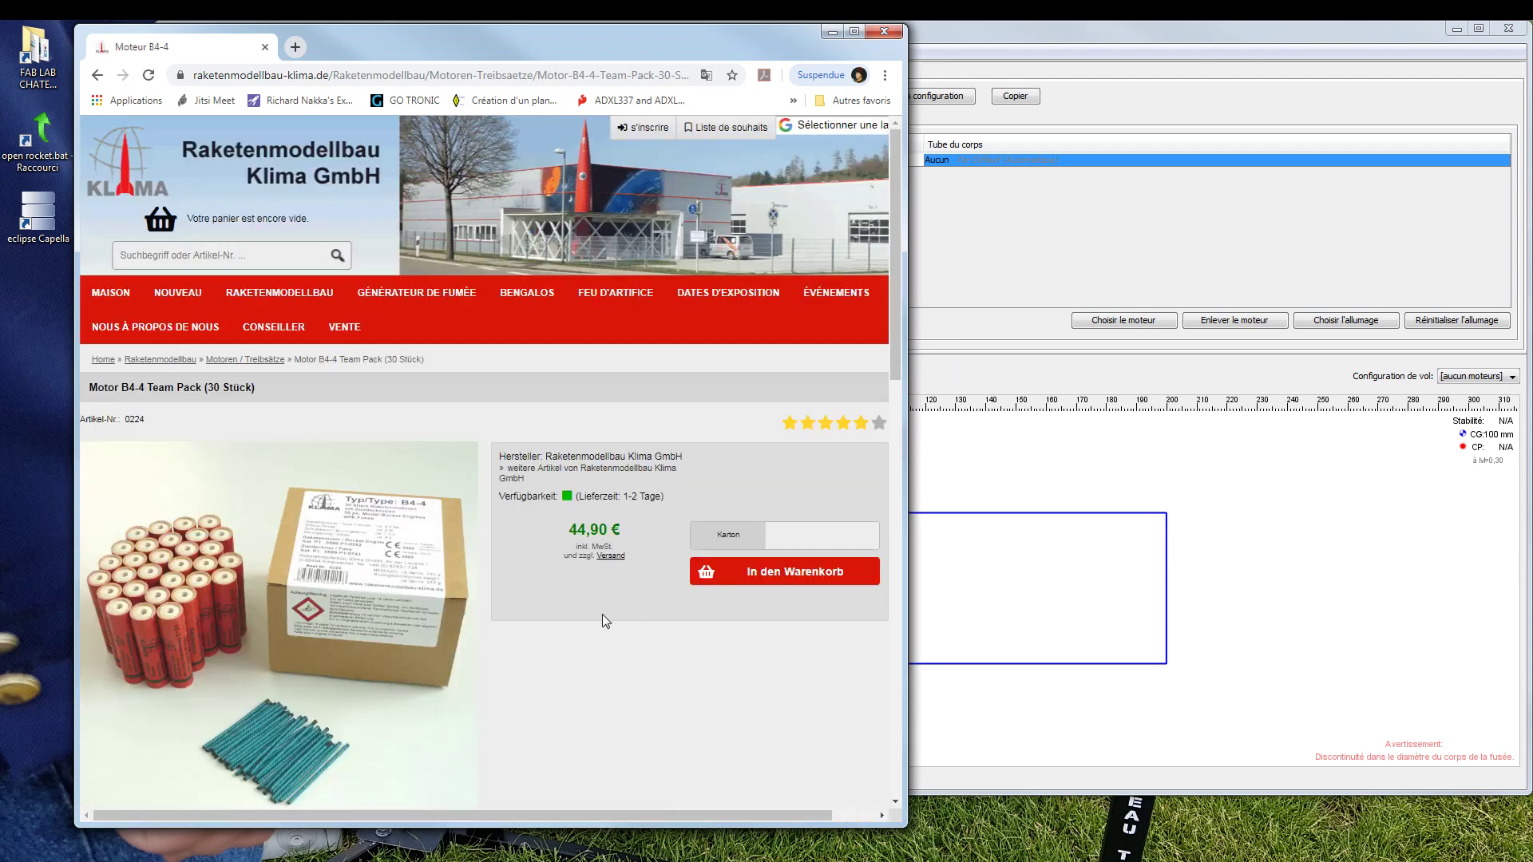
{"action": "scroll", "coordinate": [599, 599], "scroll_direction": "down", "scroll_amount": 8}
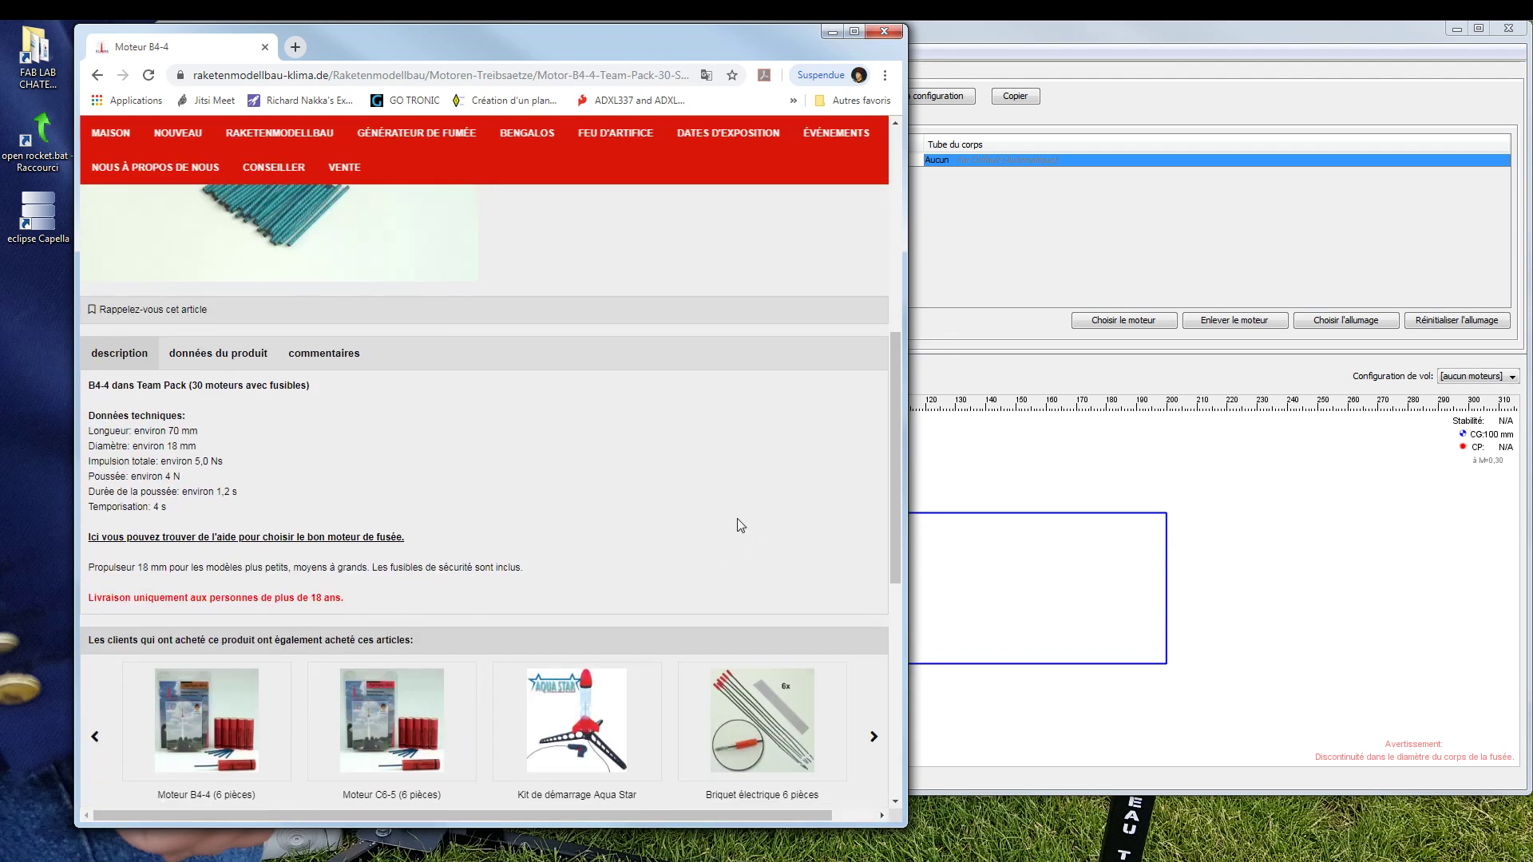
Open the linked rocket motor selection guide, widen the browser window, and find the motor data downloads below the thrust curve chart.
{"action": "left_click", "coordinate": [190, 537]}
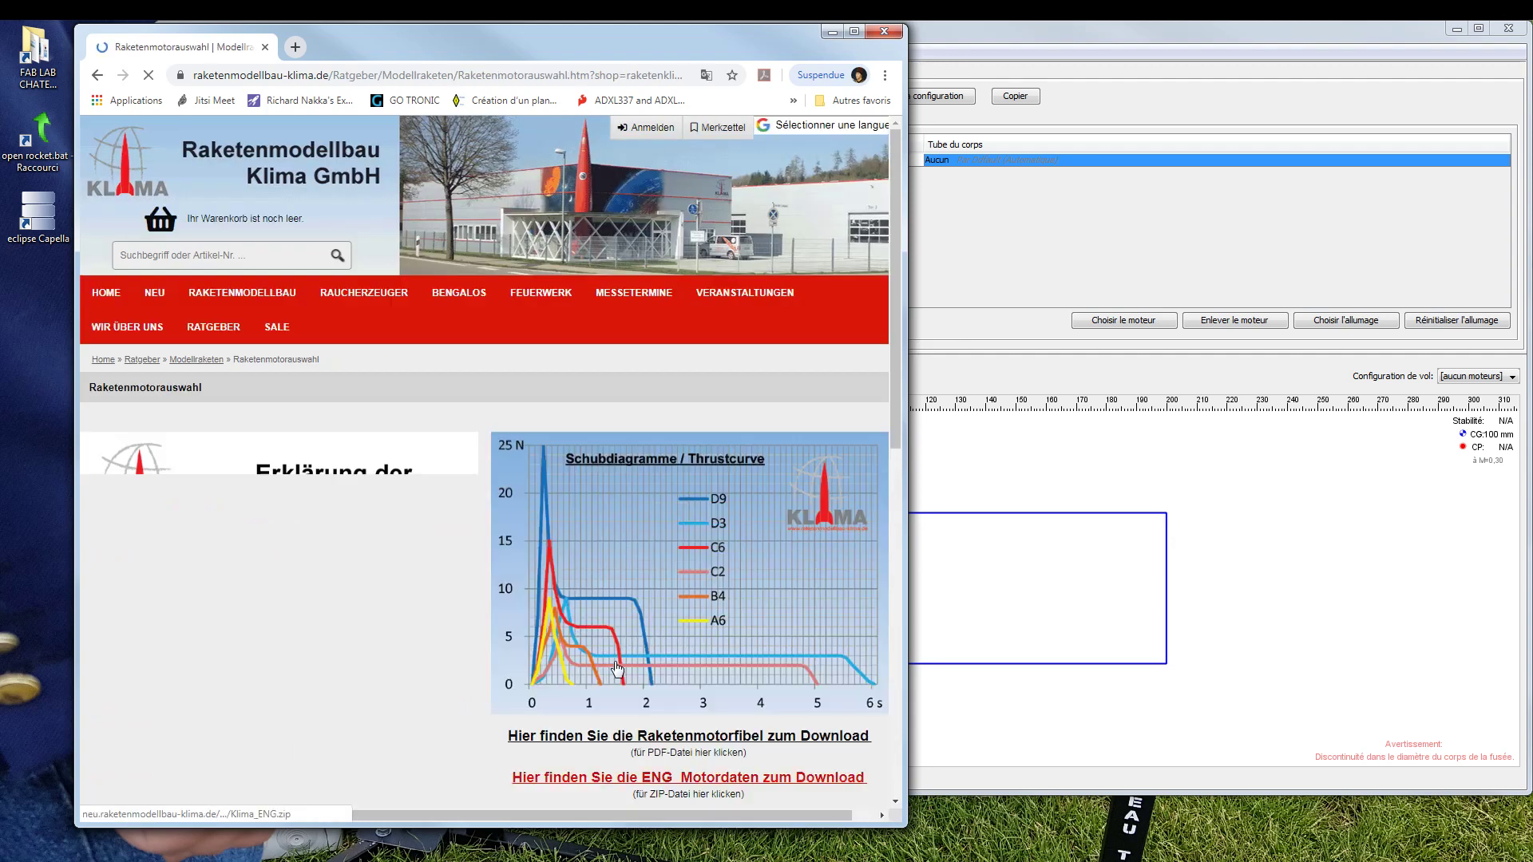
{"action": "left_click_drag", "start_coordinate": [907, 440], "coordinate": [1411, 421]}
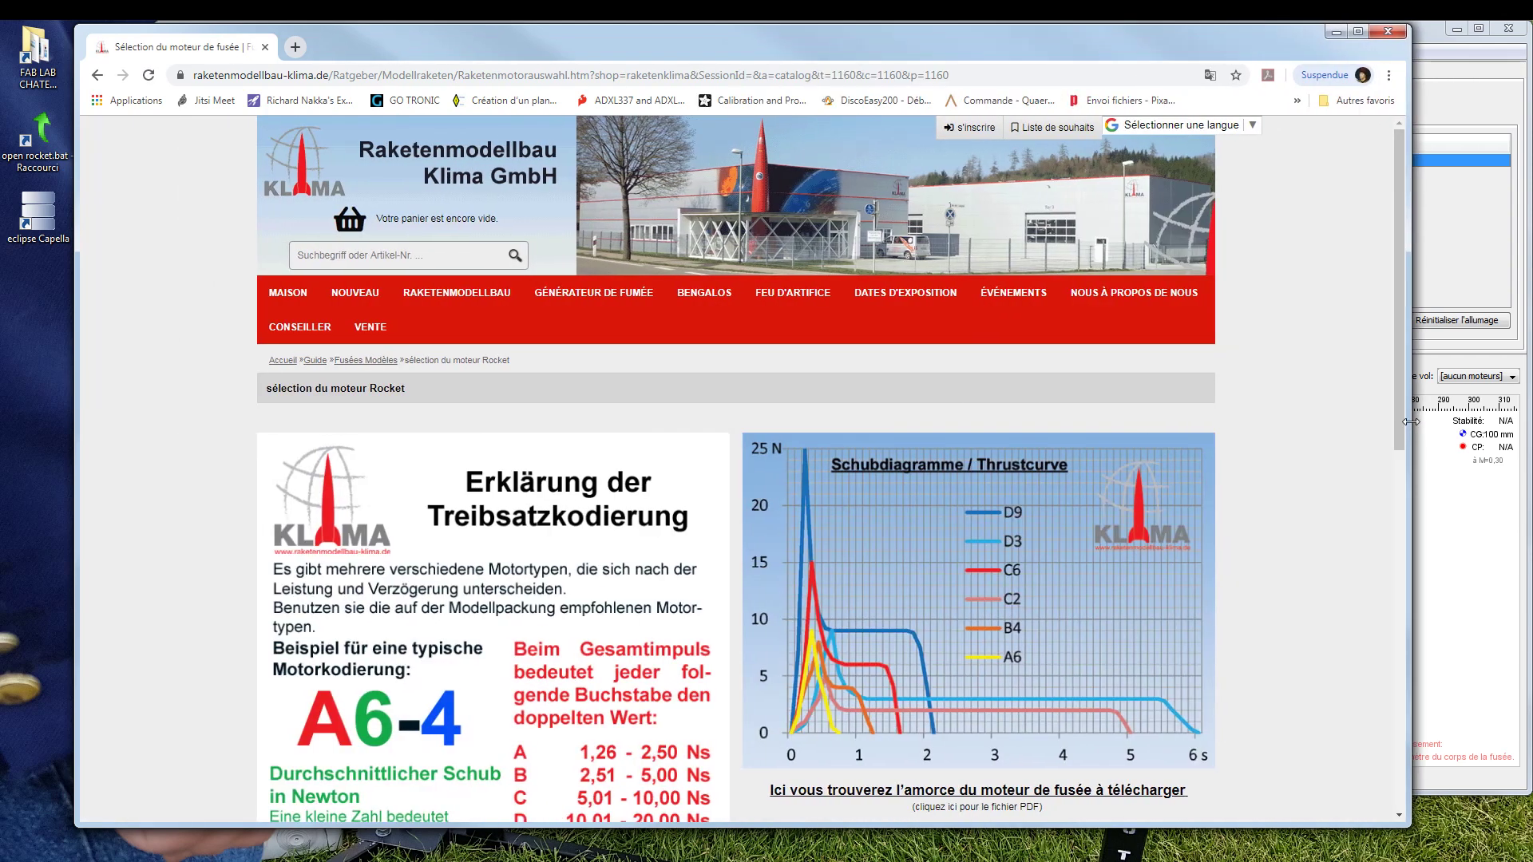
{"action": "scroll", "coordinate": [920, 415], "scroll_direction": "down", "scroll_amount": 1}
{"action": "scroll", "coordinate": [919, 417], "scroll_direction": "down", "scroll_amount": 2}
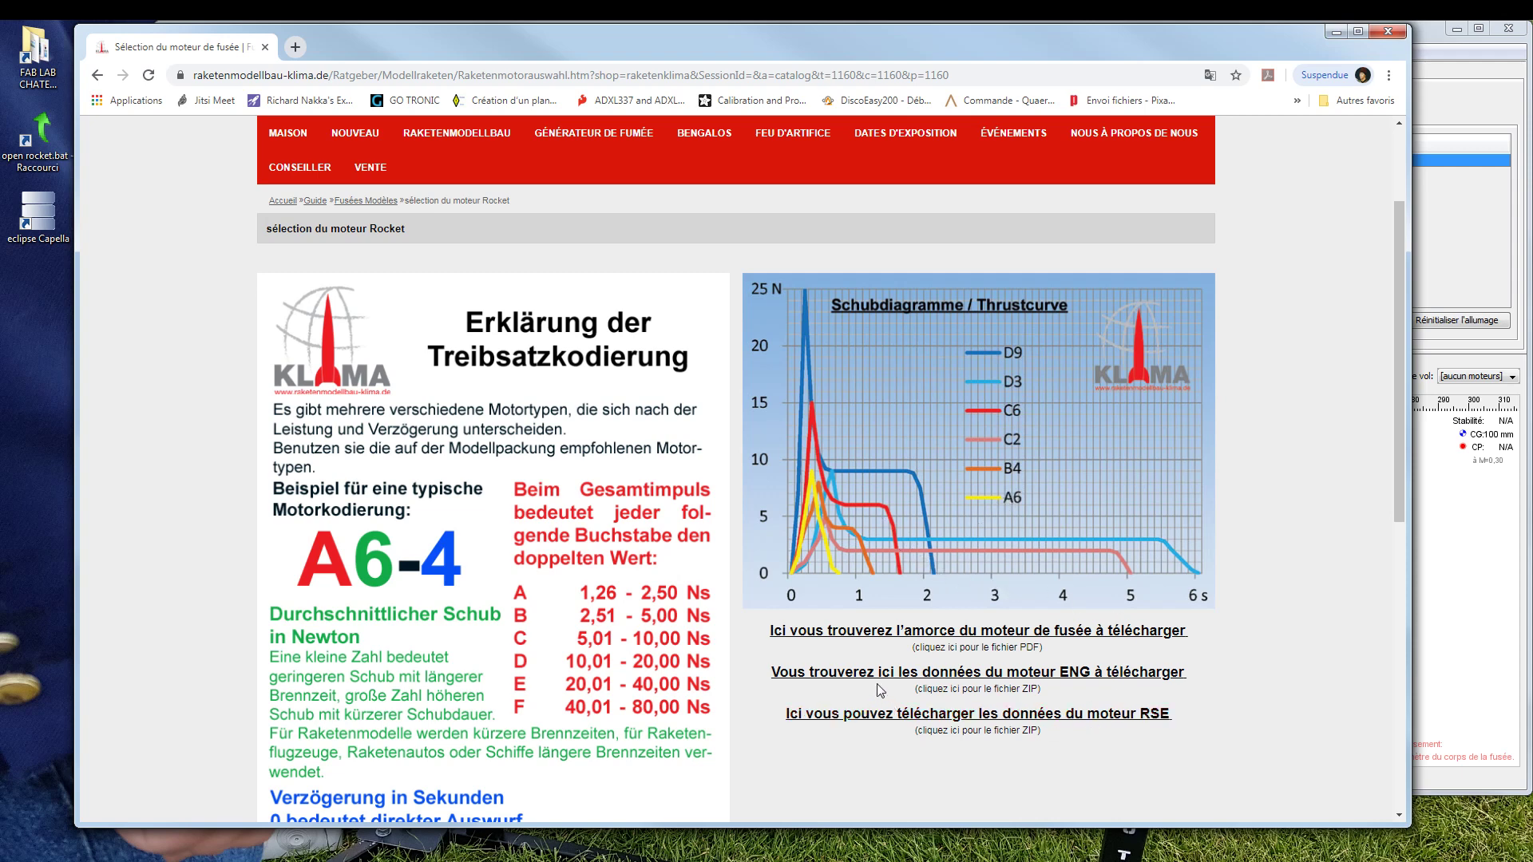
Download the ENG motor data ZIP and open the Klima_ENG folder inside the archive.
{"action": "left_click", "coordinate": [1082, 681]}
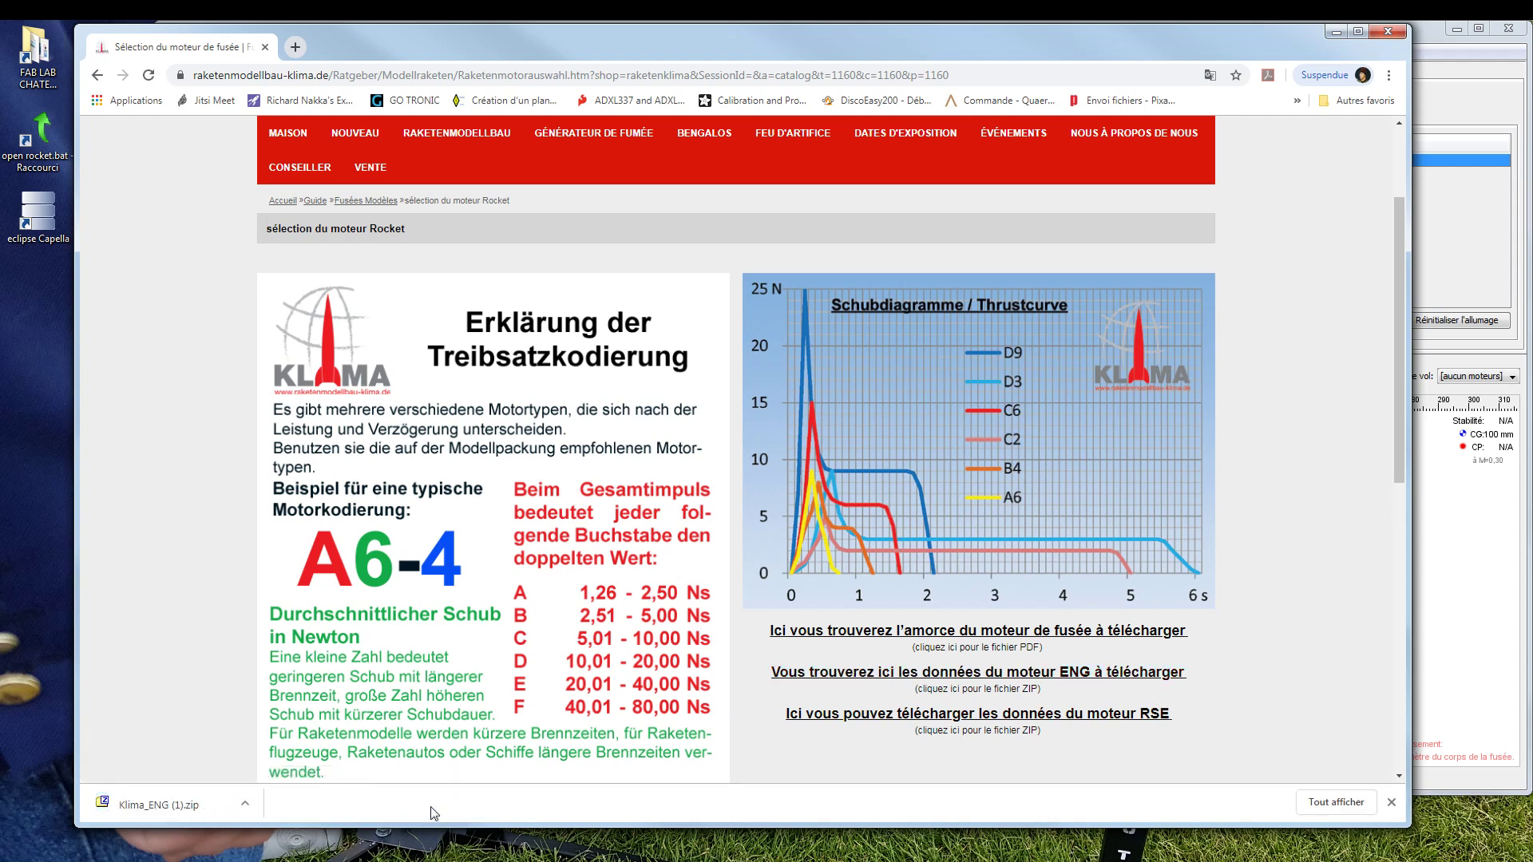
{"action": "left_click", "coordinate": [144, 805]}
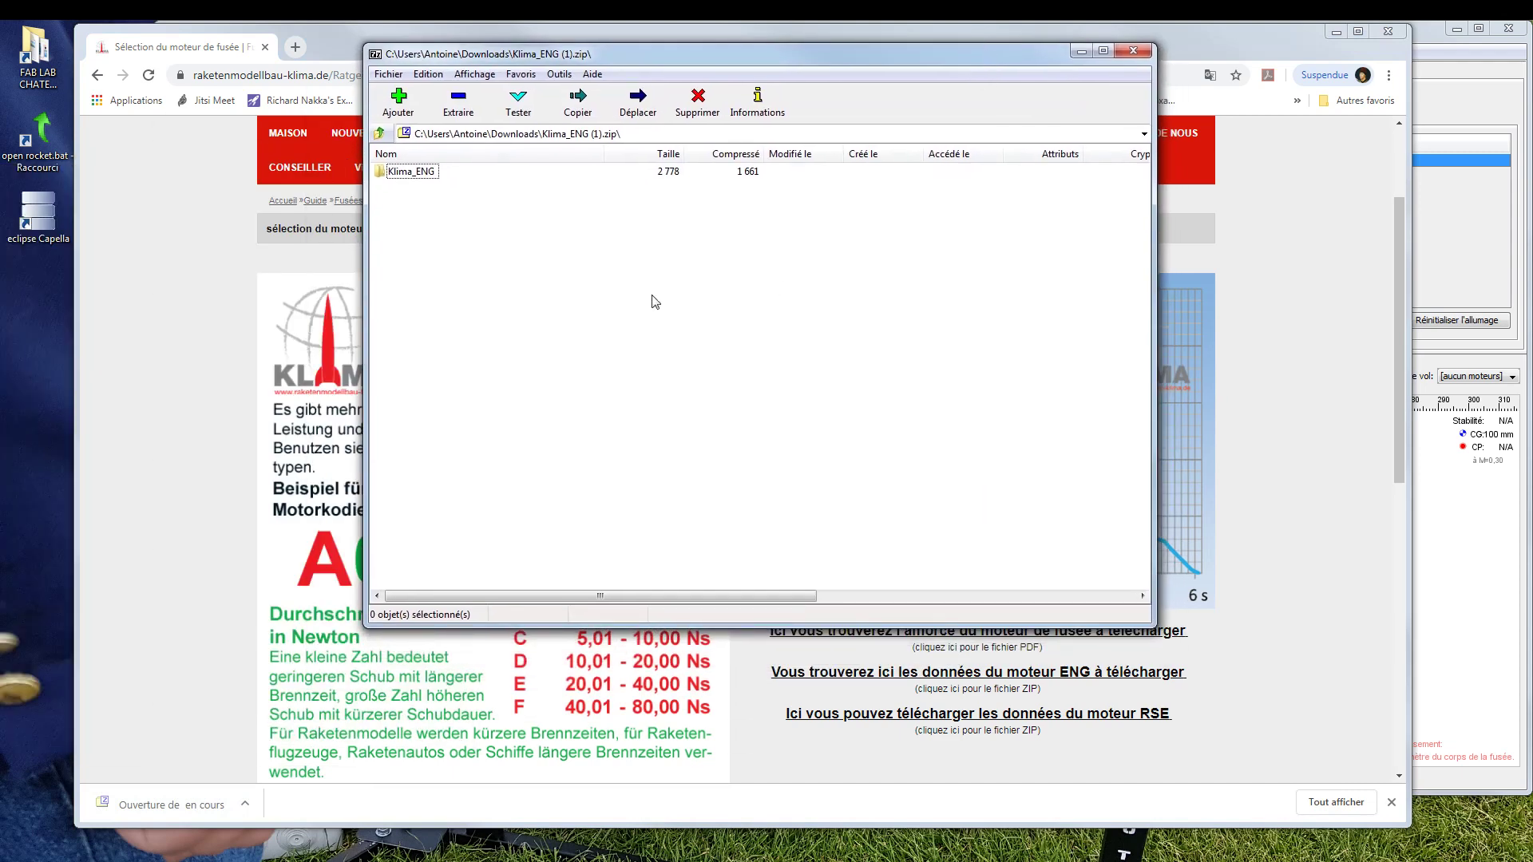
{"action": "double_click", "coordinate": [425, 171]}
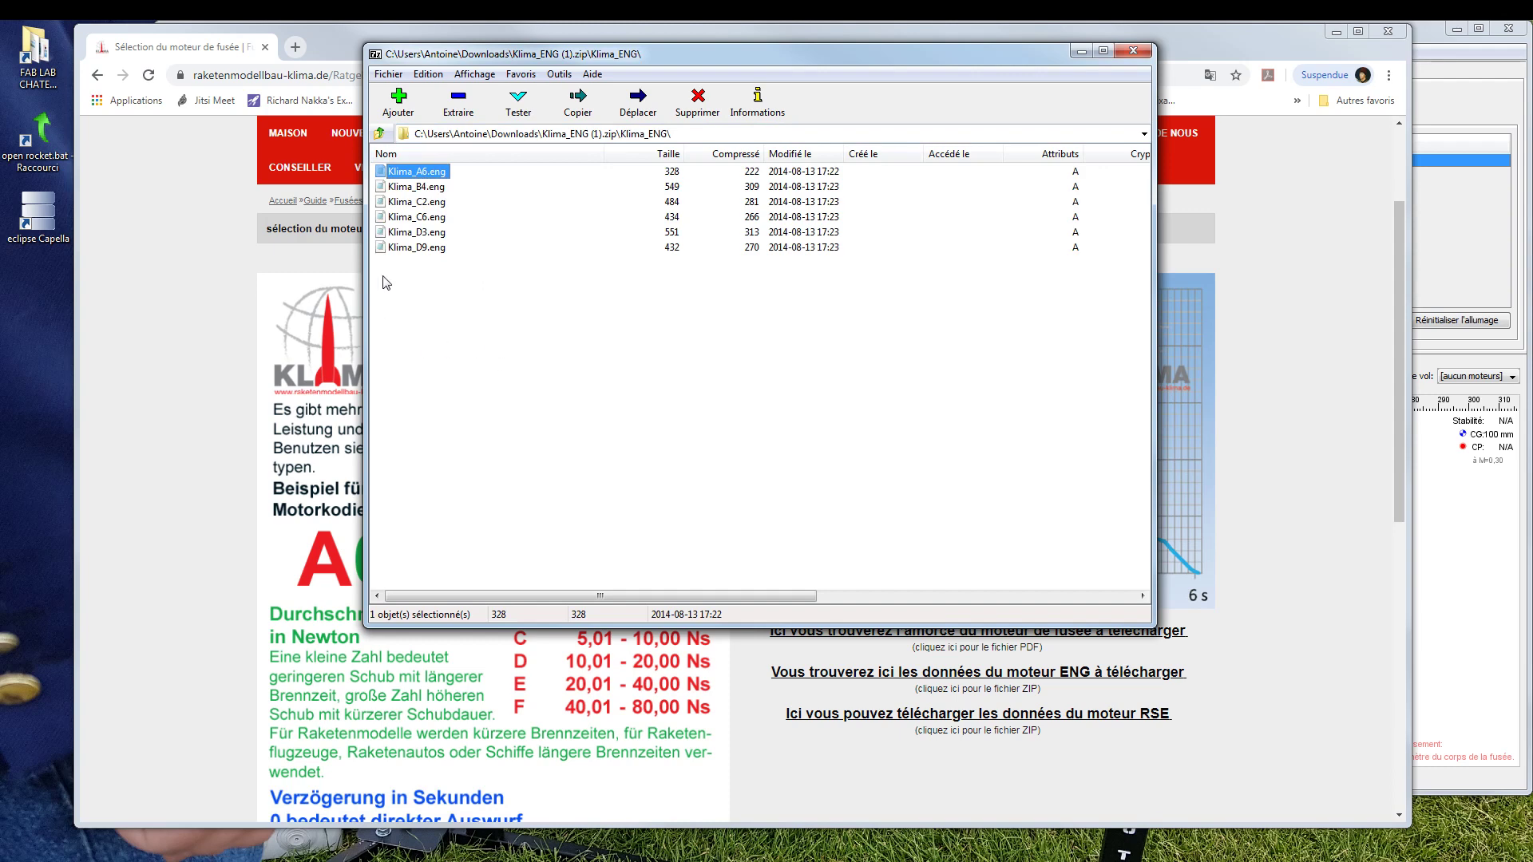
Open Klima_B4.eng from the archive in the text editor, then shrink and reposition its window so all lines can be read.
{"action": "double_click", "coordinate": [421, 190]}
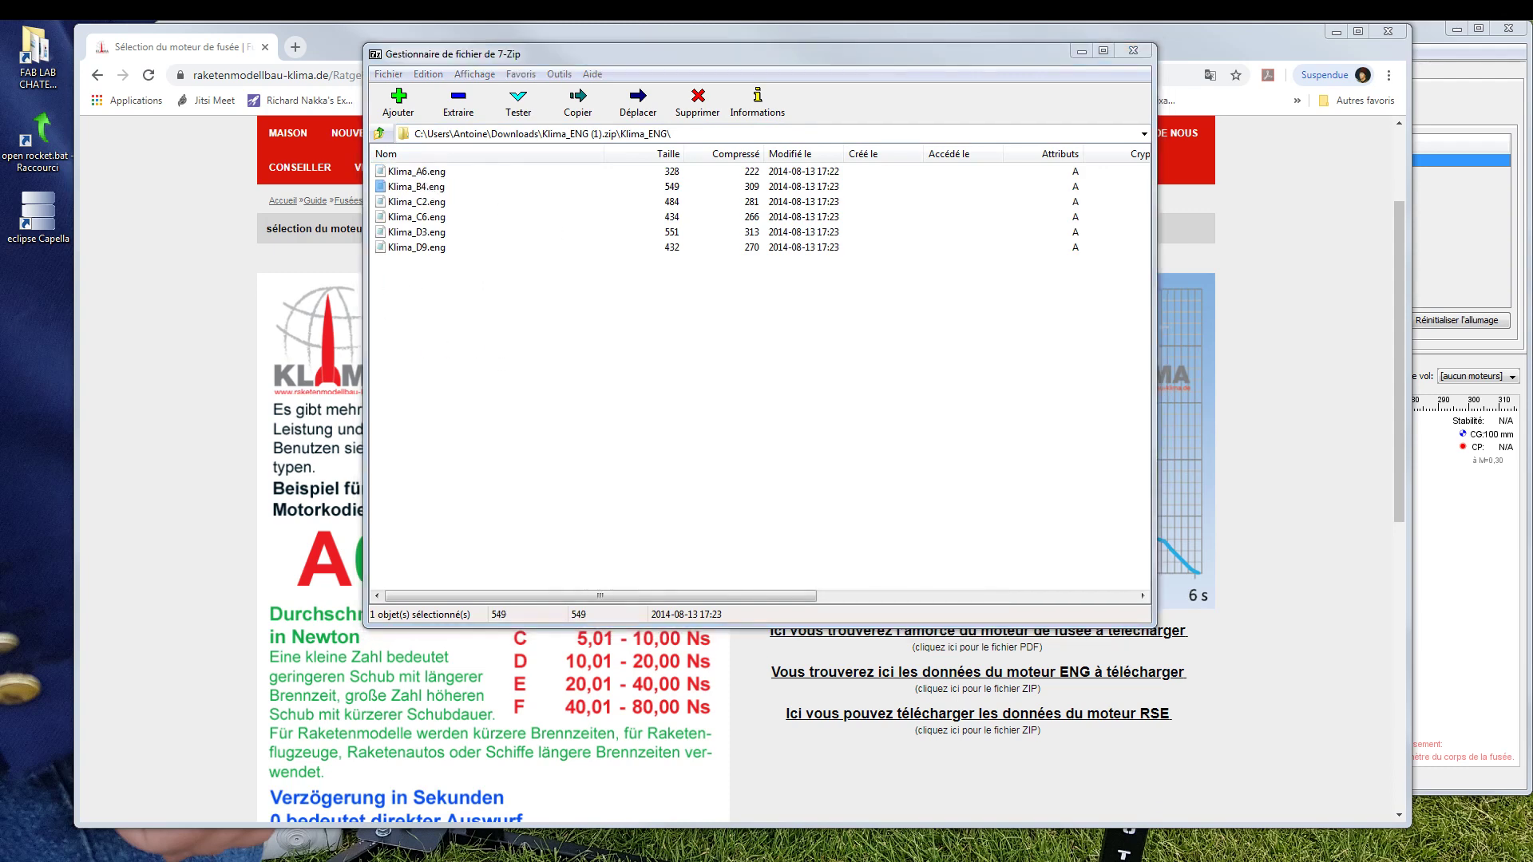
{"action": "left_click_drag", "start_coordinate": [0, 156], "coordinate": [649, 151]}
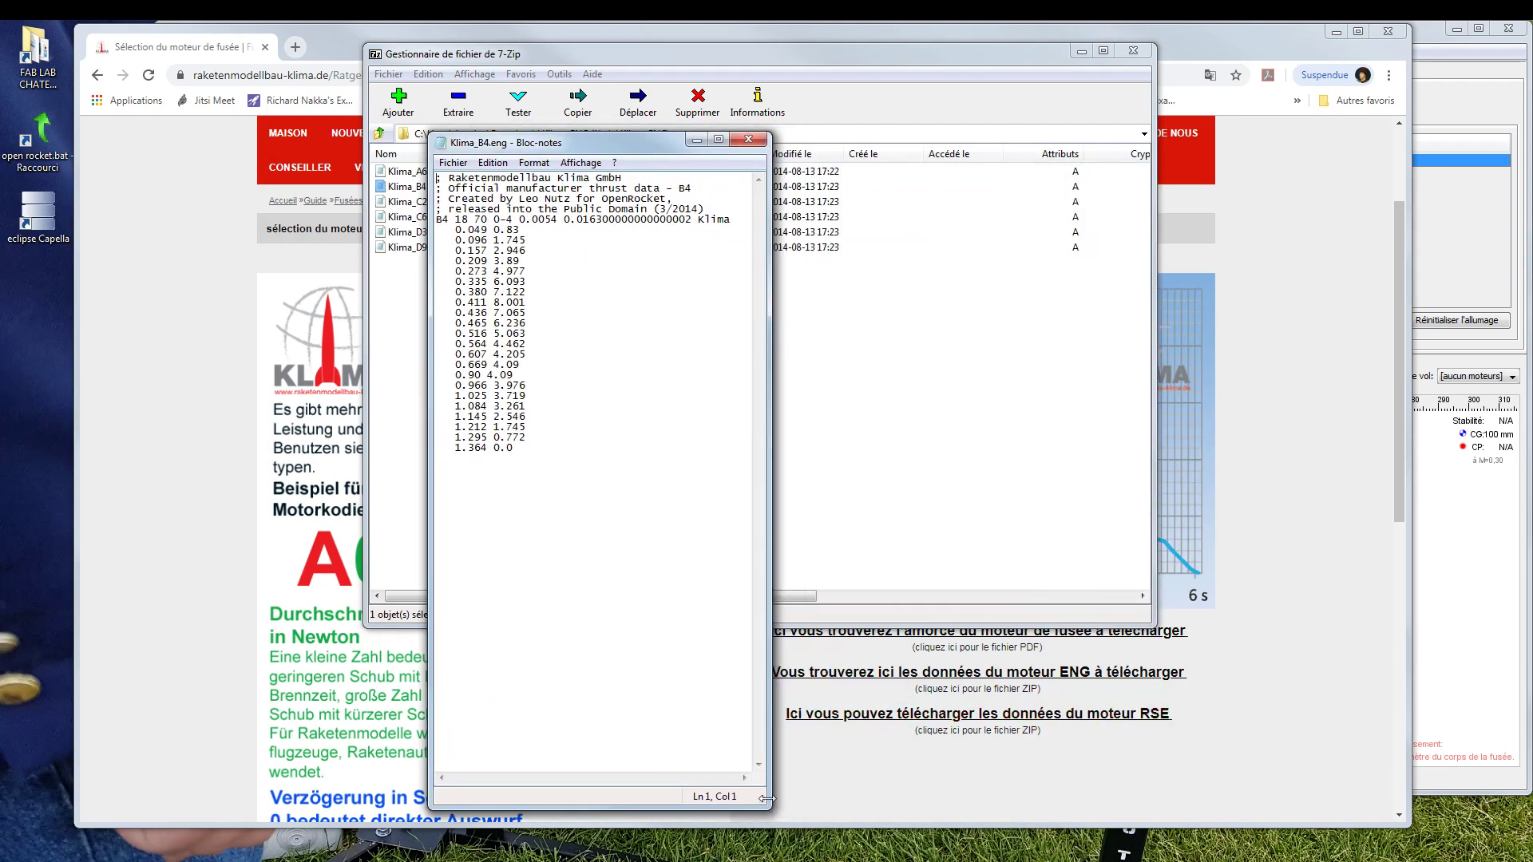
{"action": "left_click_drag", "start_coordinate": [769, 808], "coordinate": [915, 534]}
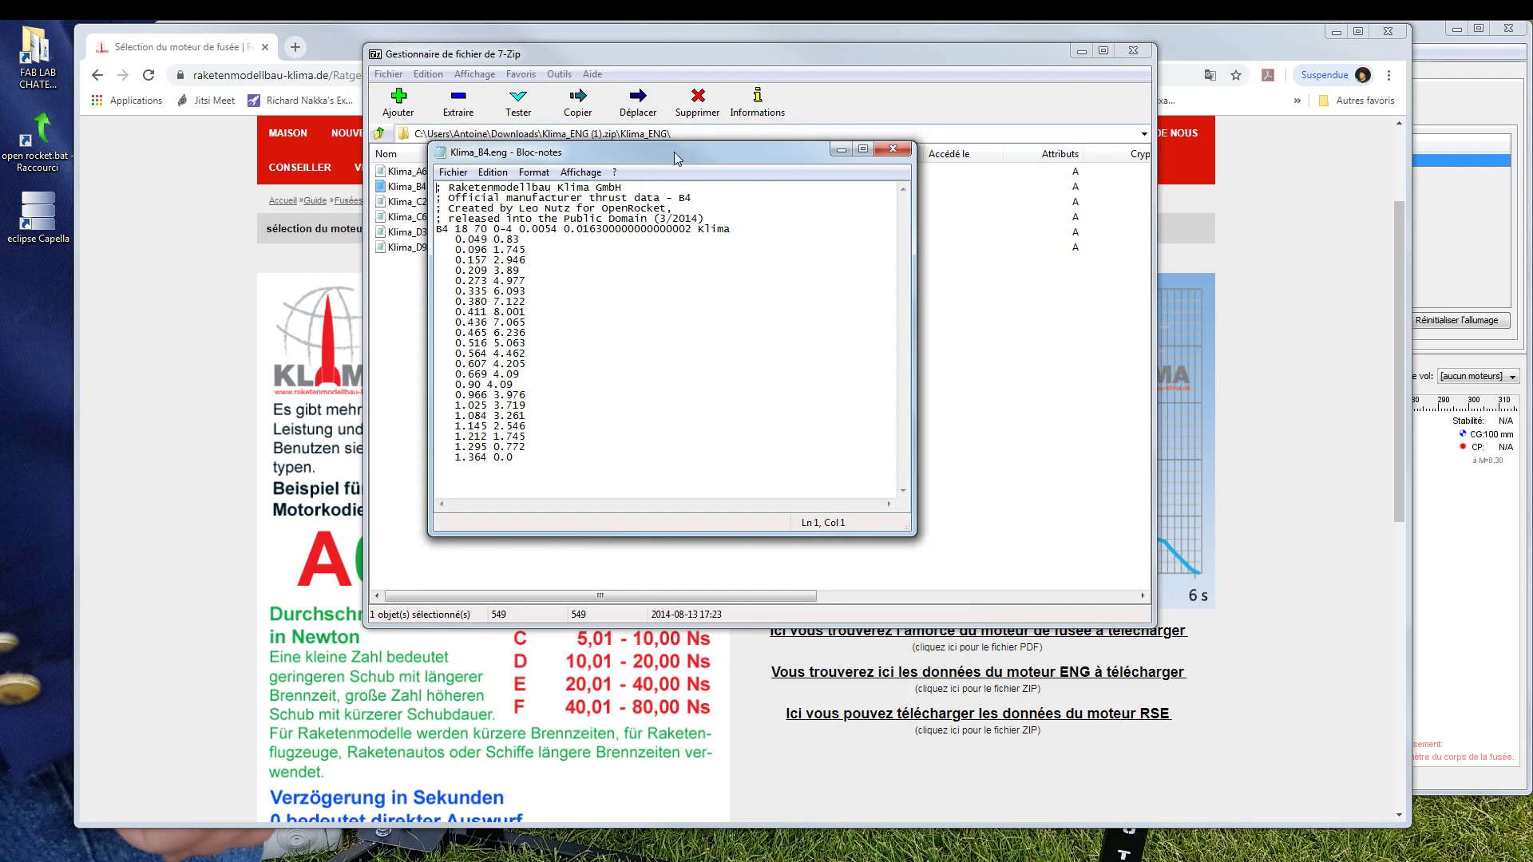
{"action": "left_click_drag", "start_coordinate": [676, 147], "coordinate": [833, 165]}
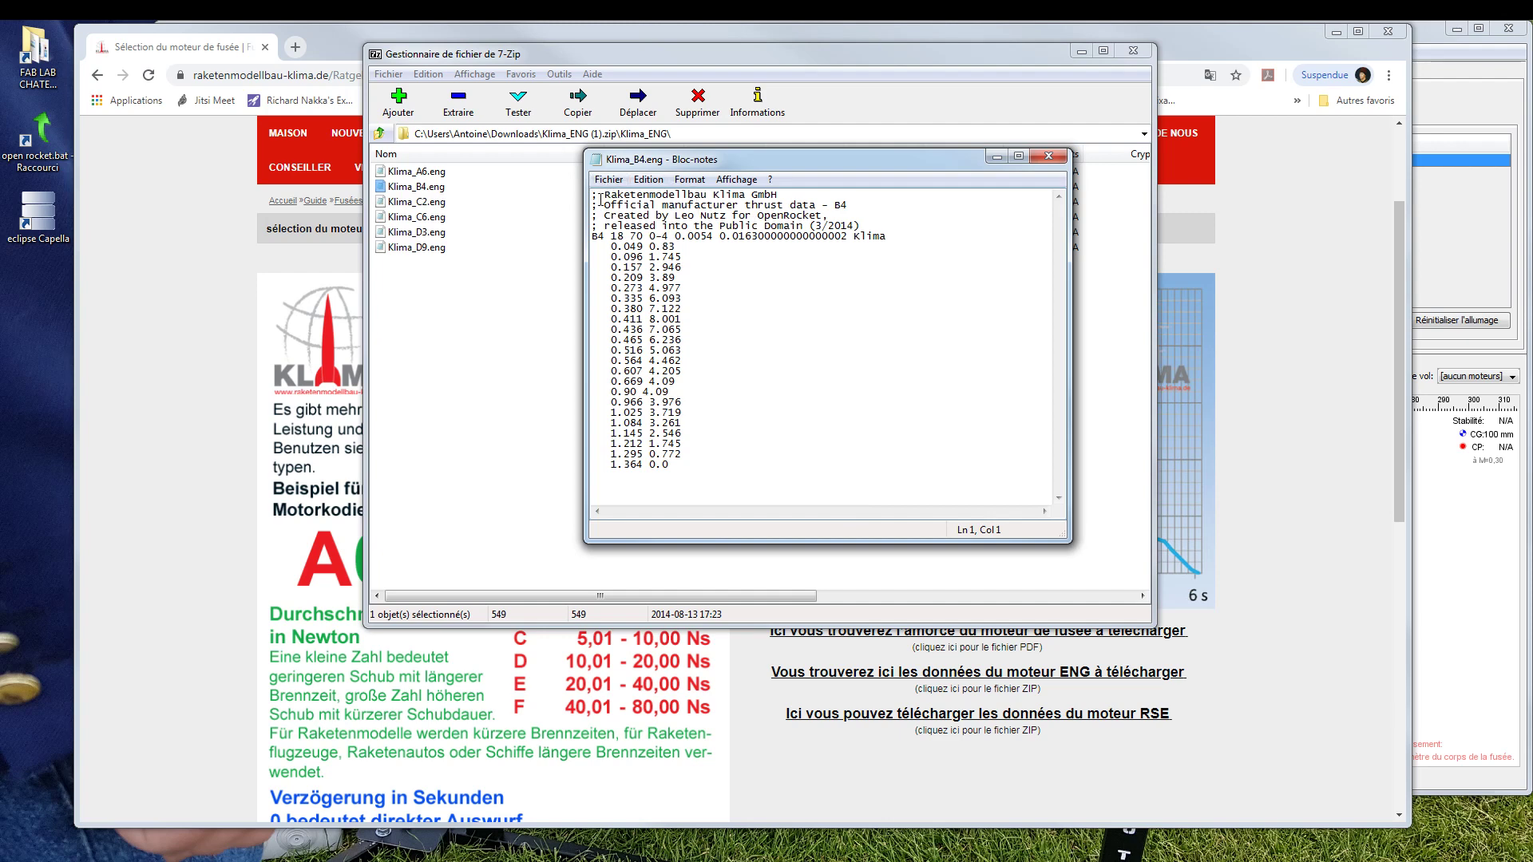
Highlight the four comment lines at the beginning of the Klima B4 thrust file.
{"action": "key", "text": "Right"}
{"action": "left_click_drag", "start_coordinate": [862, 218], "coordinate": [747, 210]}
{"action": "left_click_drag", "start_coordinate": [862, 227], "coordinate": [593, 194]}
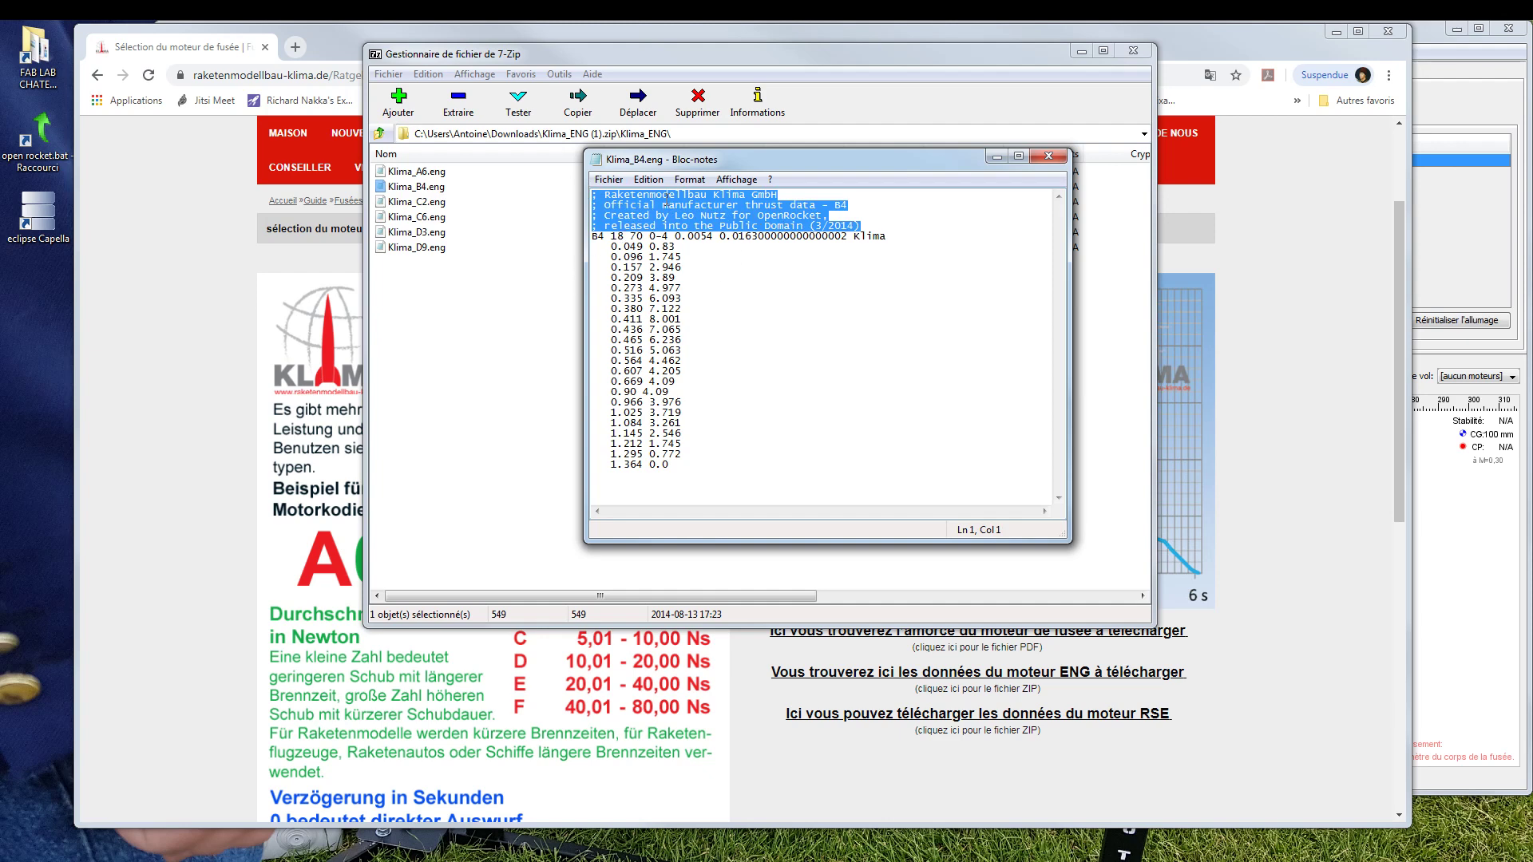
{"action": "left_click", "coordinate": [766, 215]}
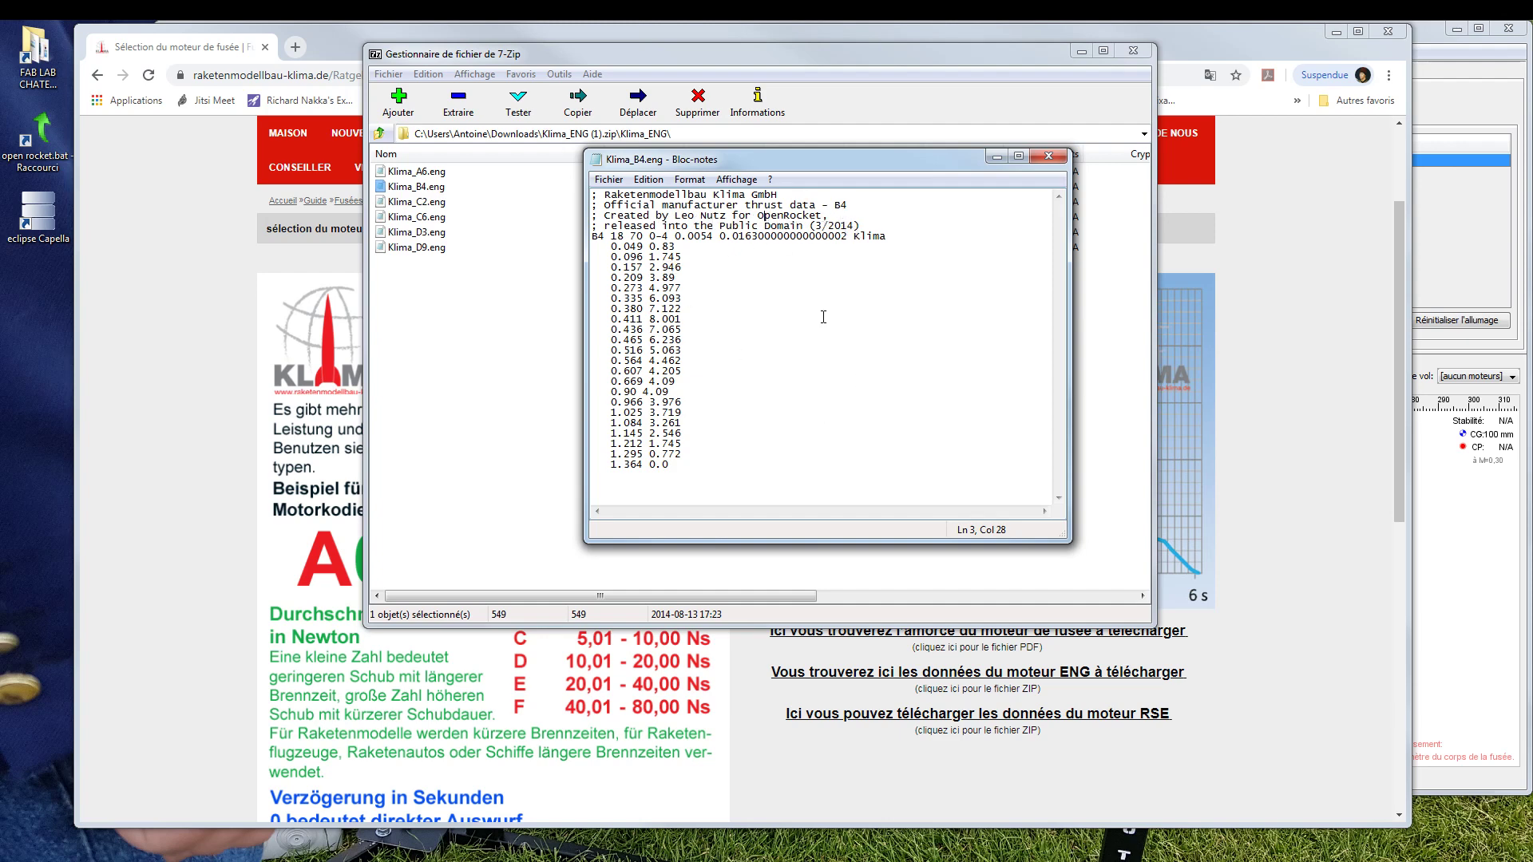
{"action": "left_click_drag", "start_coordinate": [864, 226], "coordinate": [589, 185]}
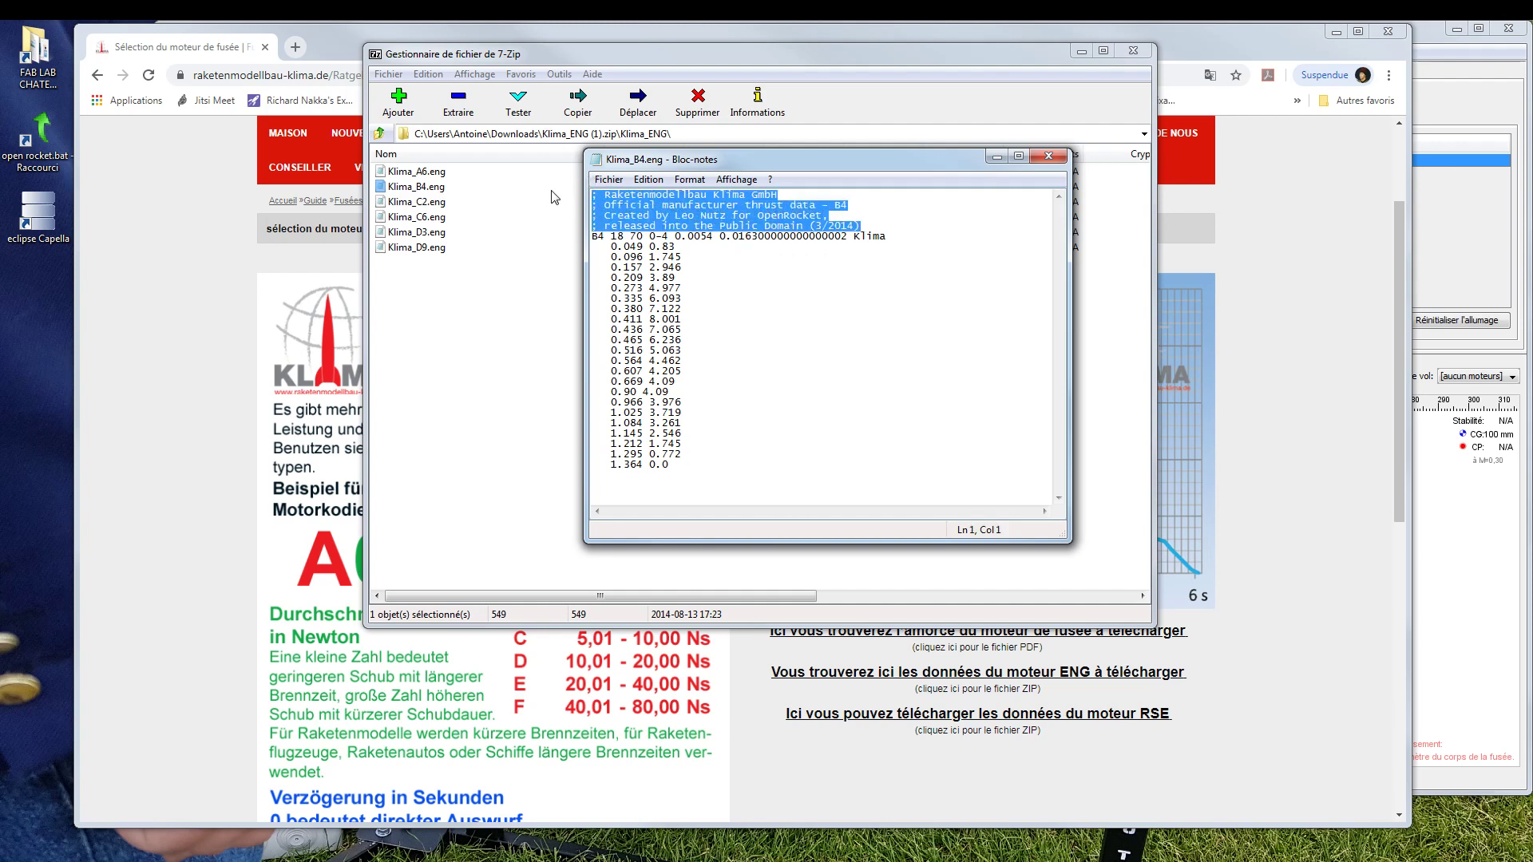
Switch to OpenRocket, open the motor selection for the body tube, and show the details of the Klima B4 motor.
{"action": "left_click", "coordinate": [1472, 95]}
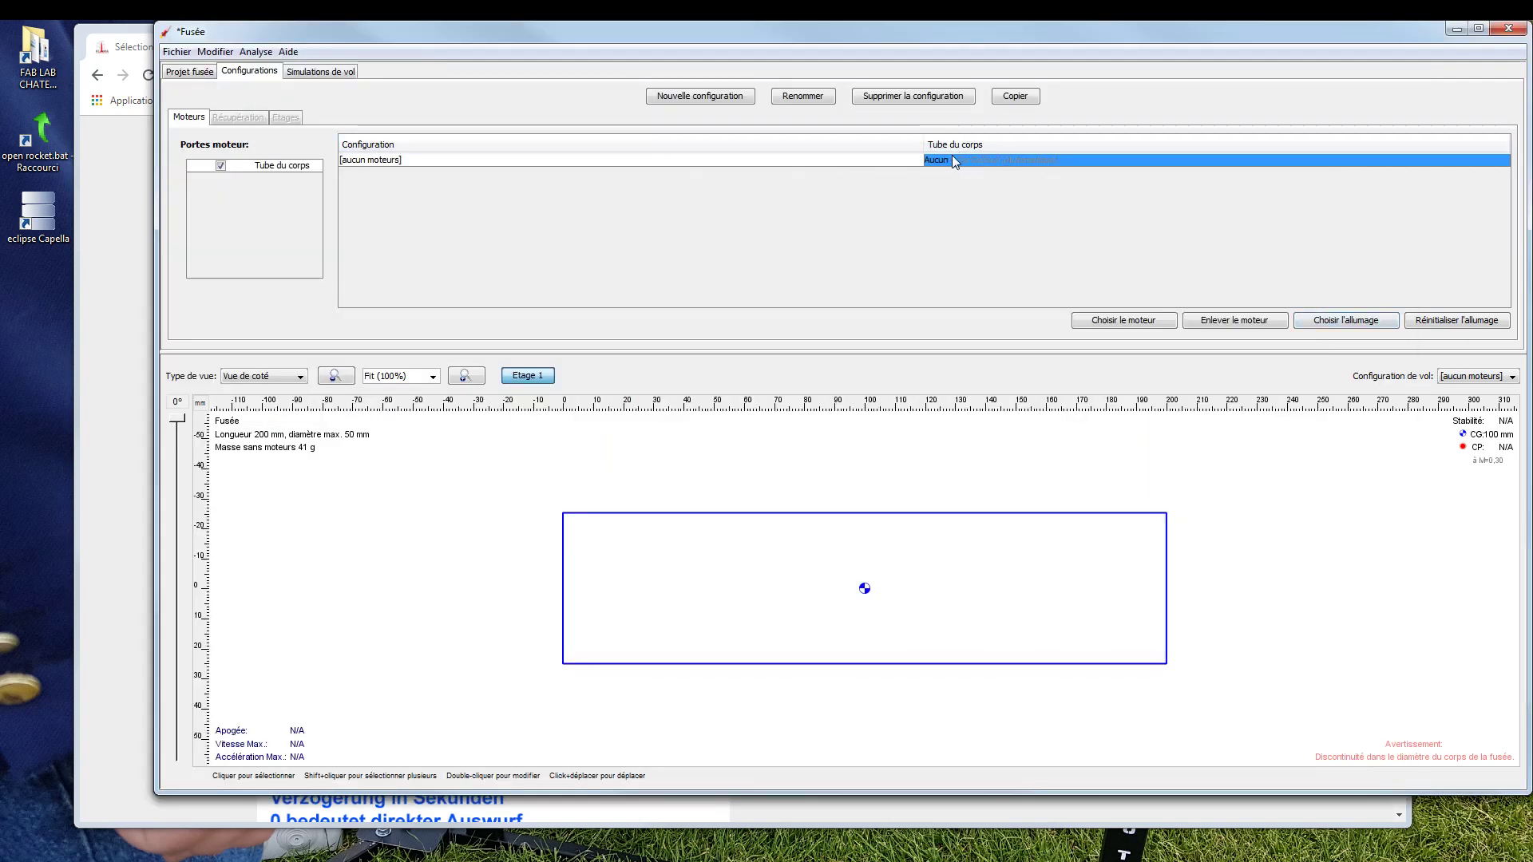
{"action": "left_click", "coordinate": [741, 159]}
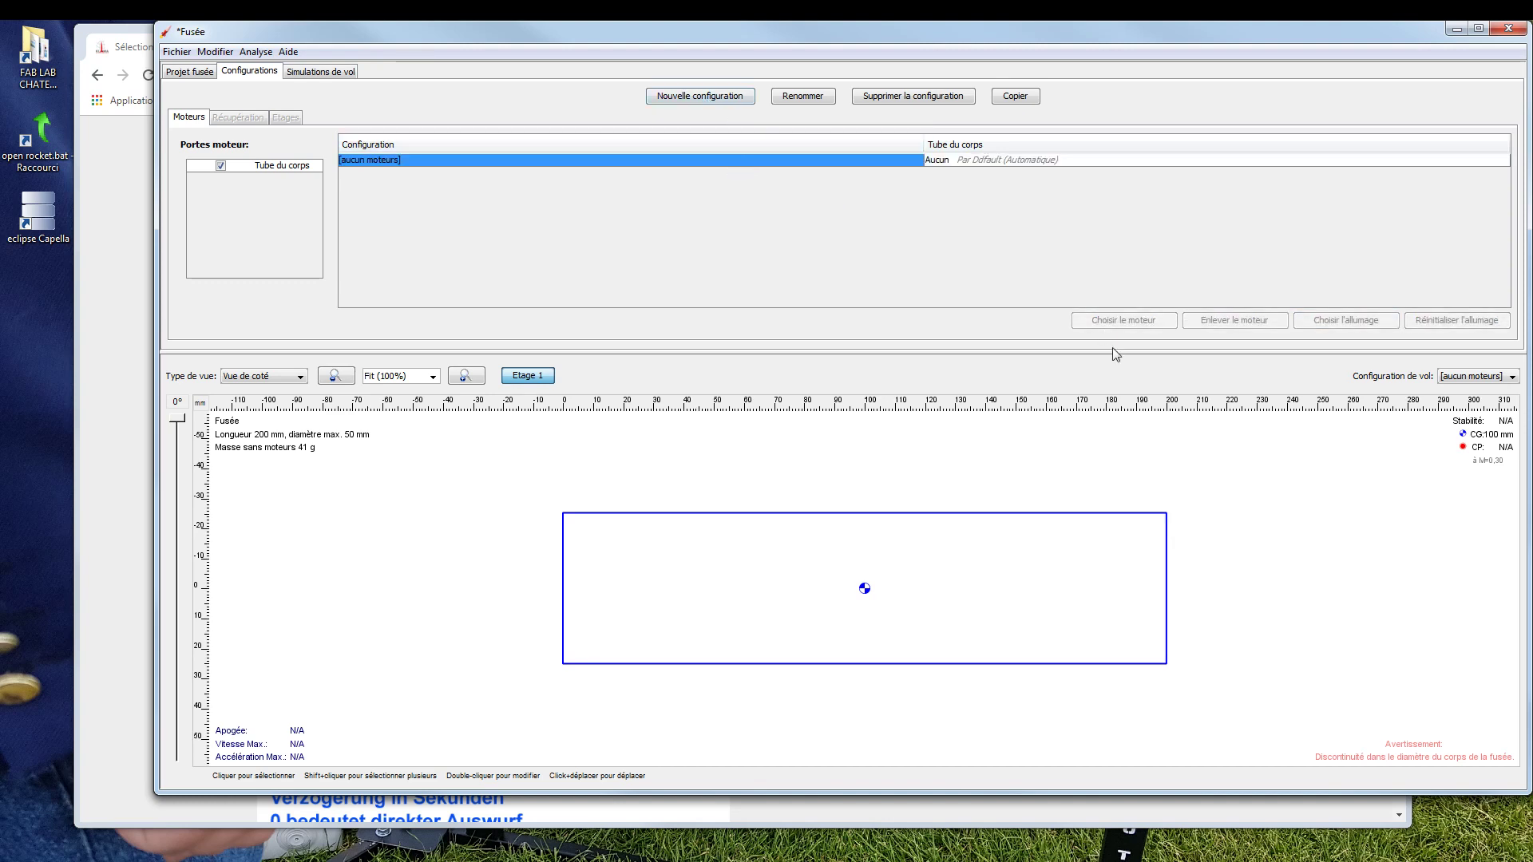
{"action": "left_click", "coordinate": [1046, 159]}
{"action": "left_click", "coordinate": [1124, 320]}
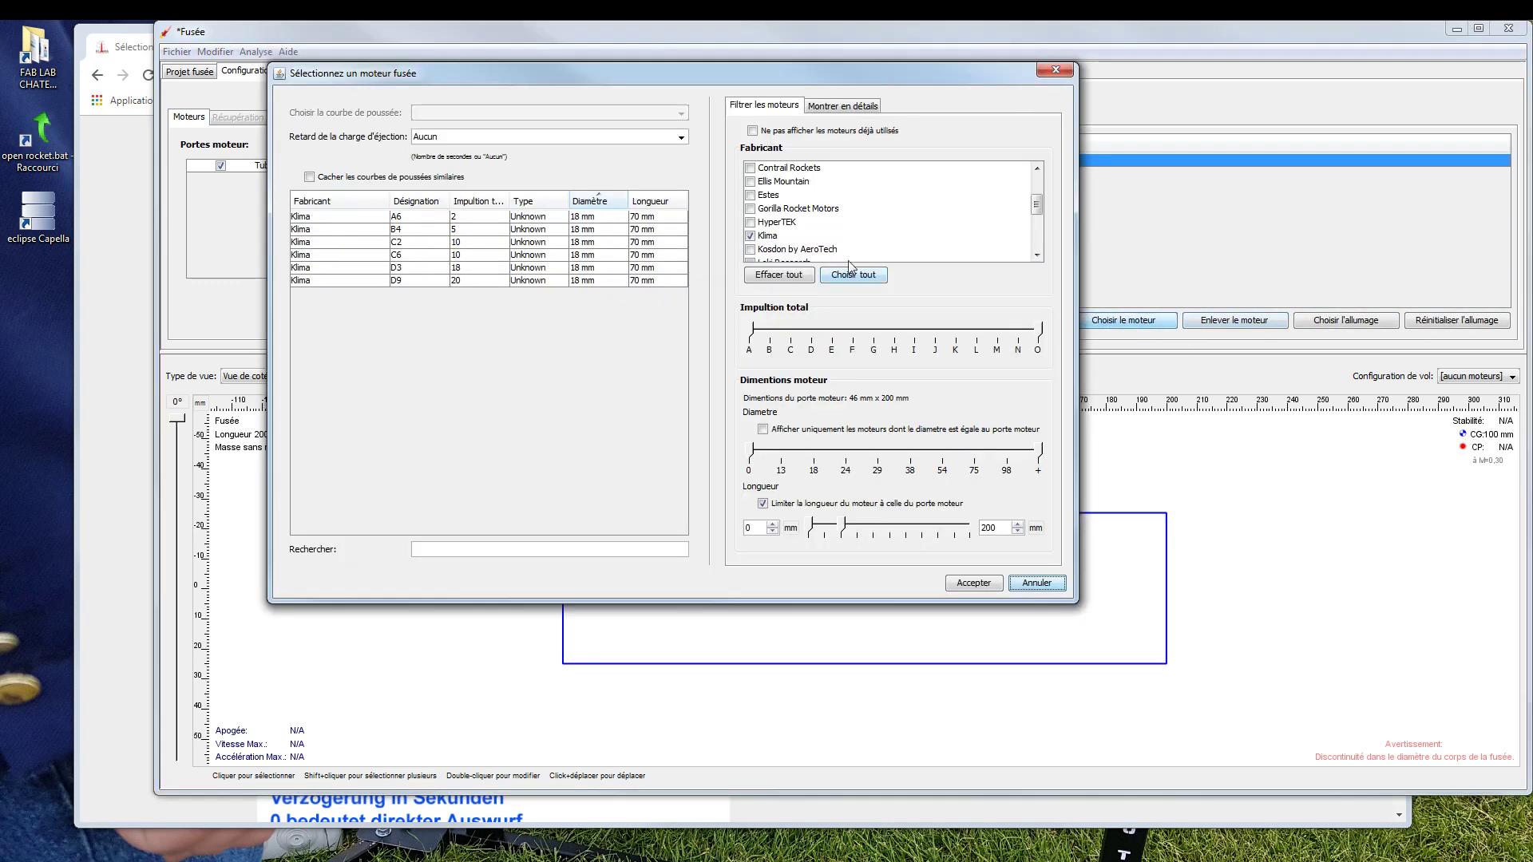
{"action": "left_click", "coordinate": [393, 221]}
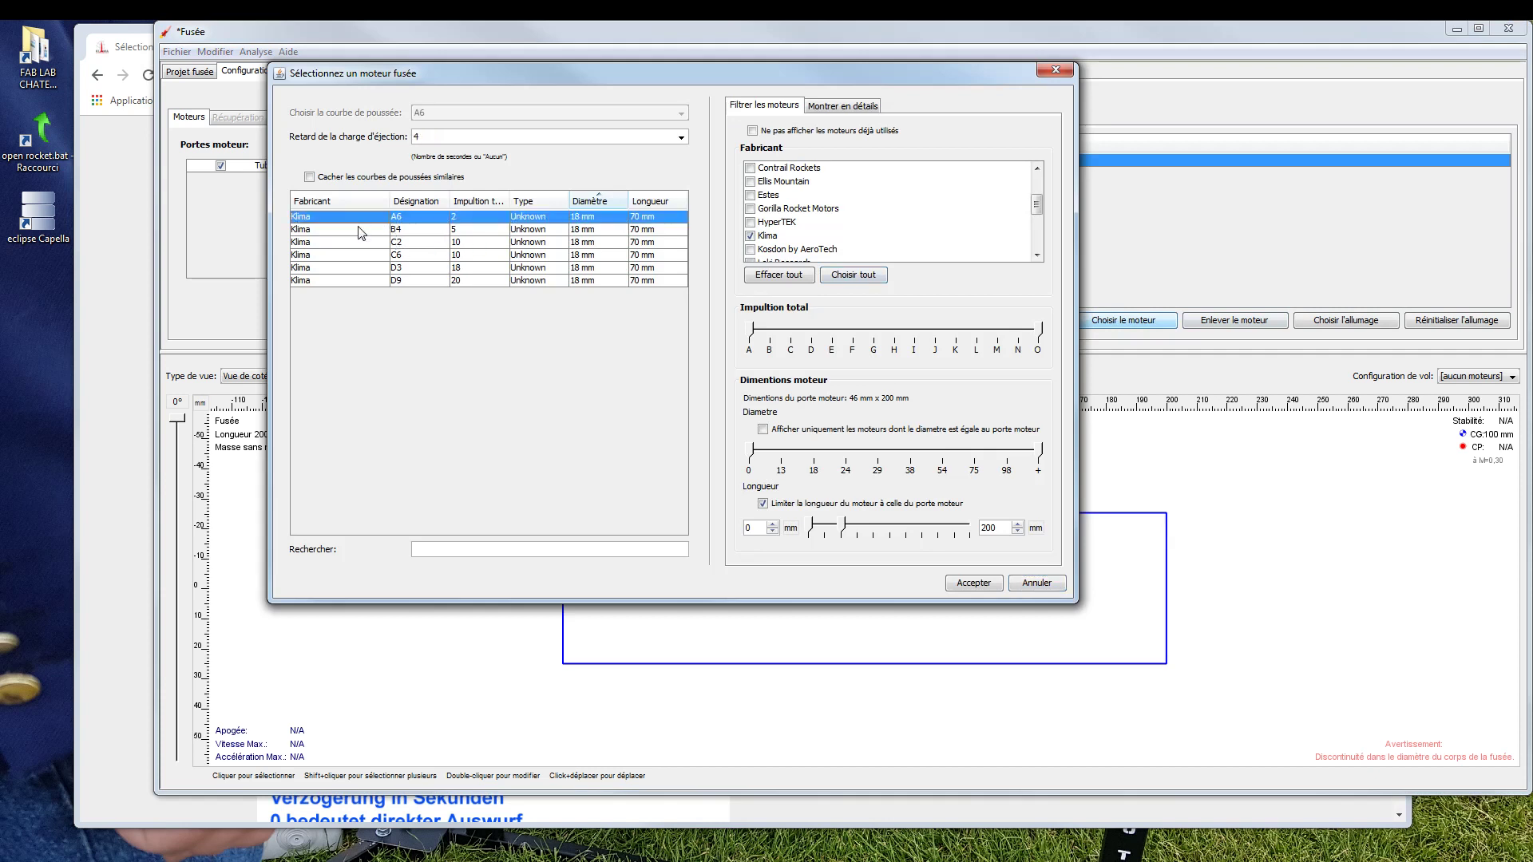
{"action": "left_click", "coordinate": [363, 230]}
{"action": "left_click", "coordinate": [854, 106]}
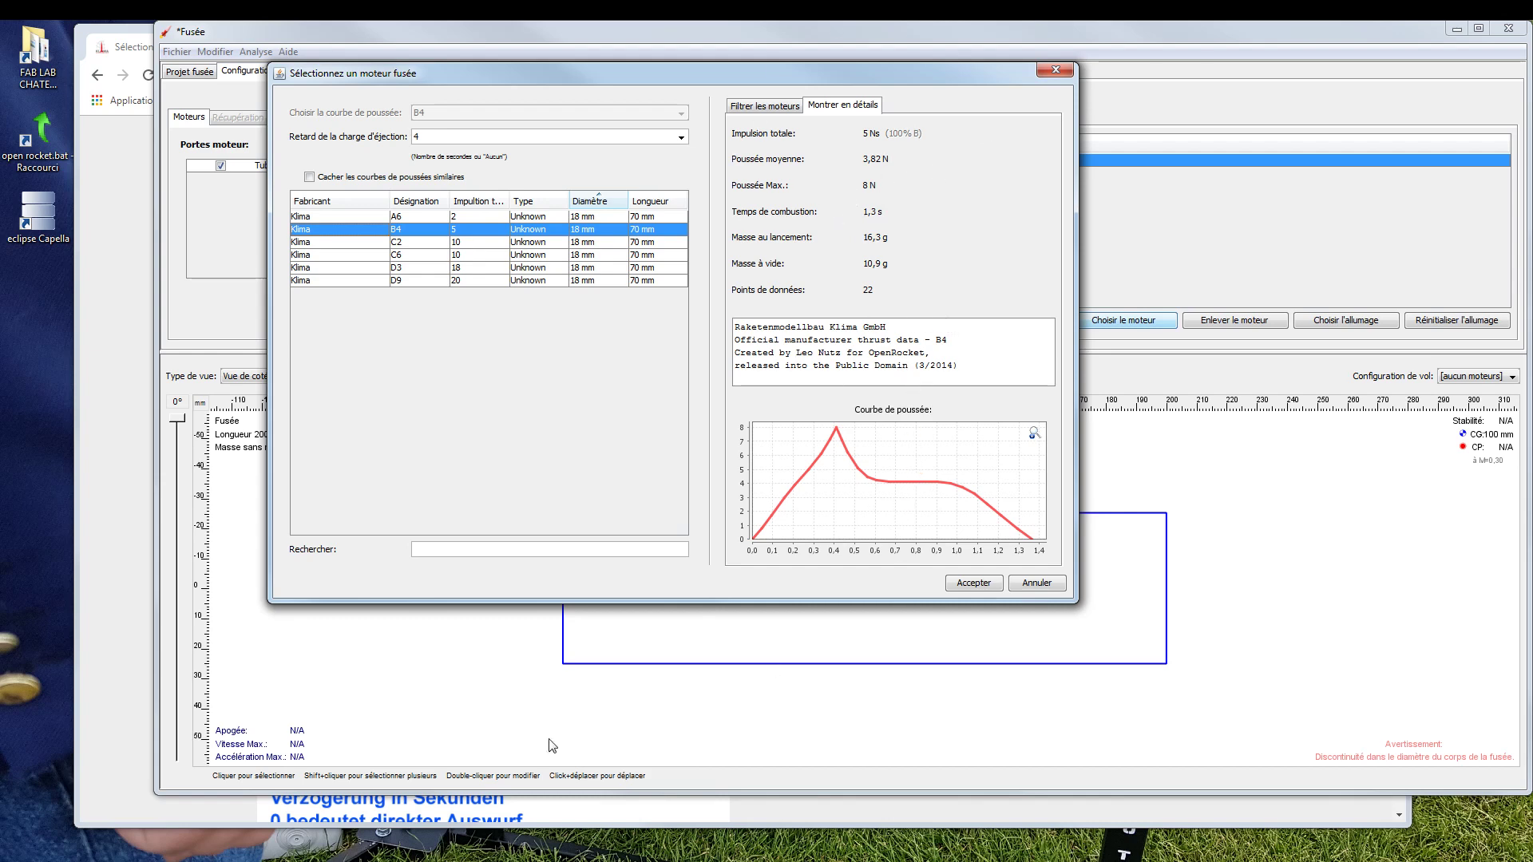
Return to Klima_B4.eng and examine the motor header line field by field, from the designation through diameter, length, delays and masses.
{"action": "key", "text": "alt+Tab"}
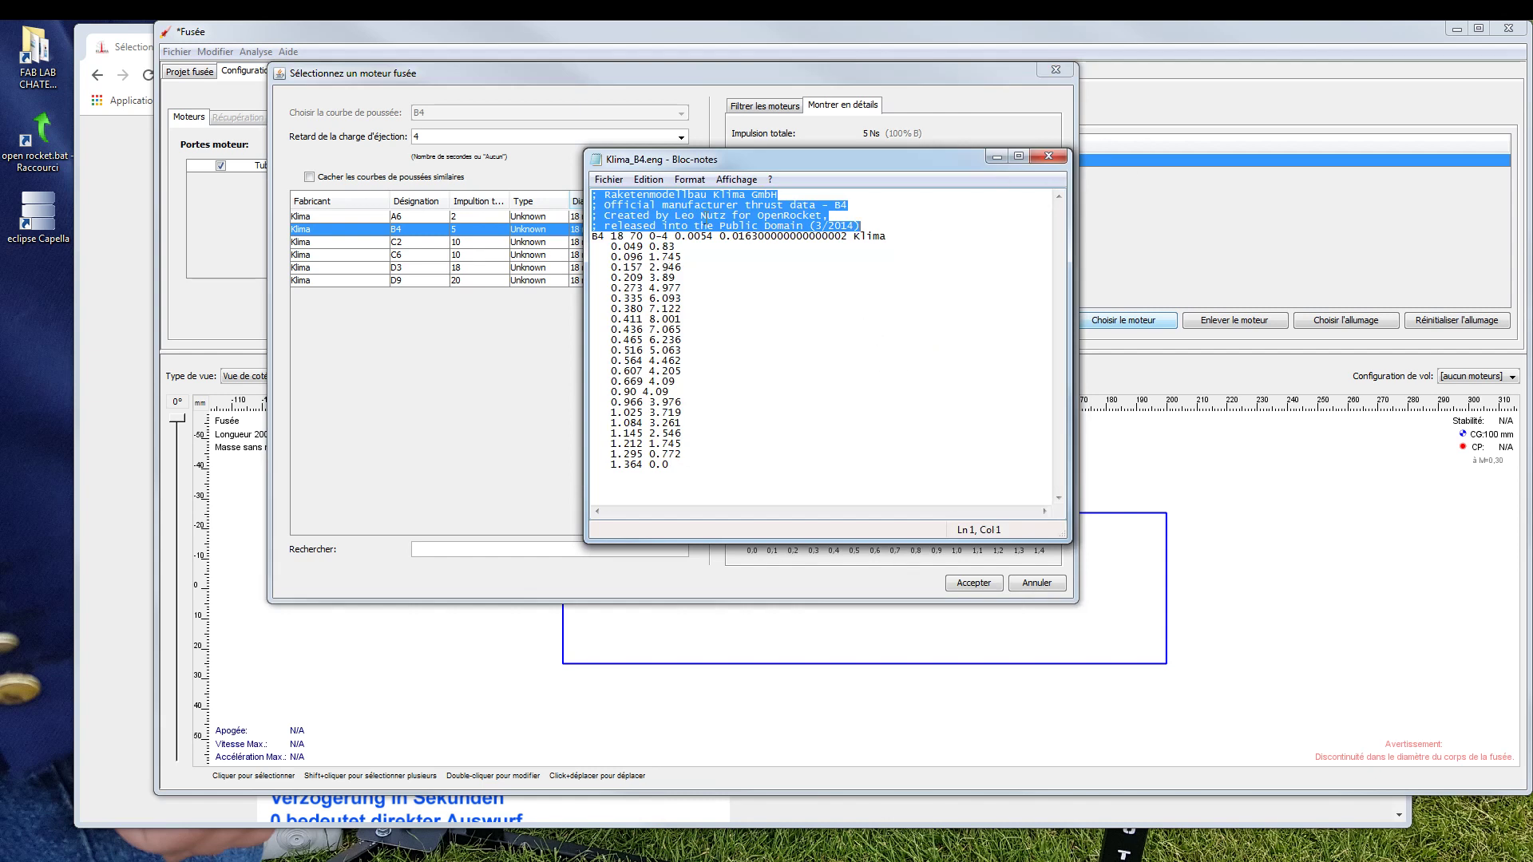
{"action": "left_click", "coordinate": [883, 229]}
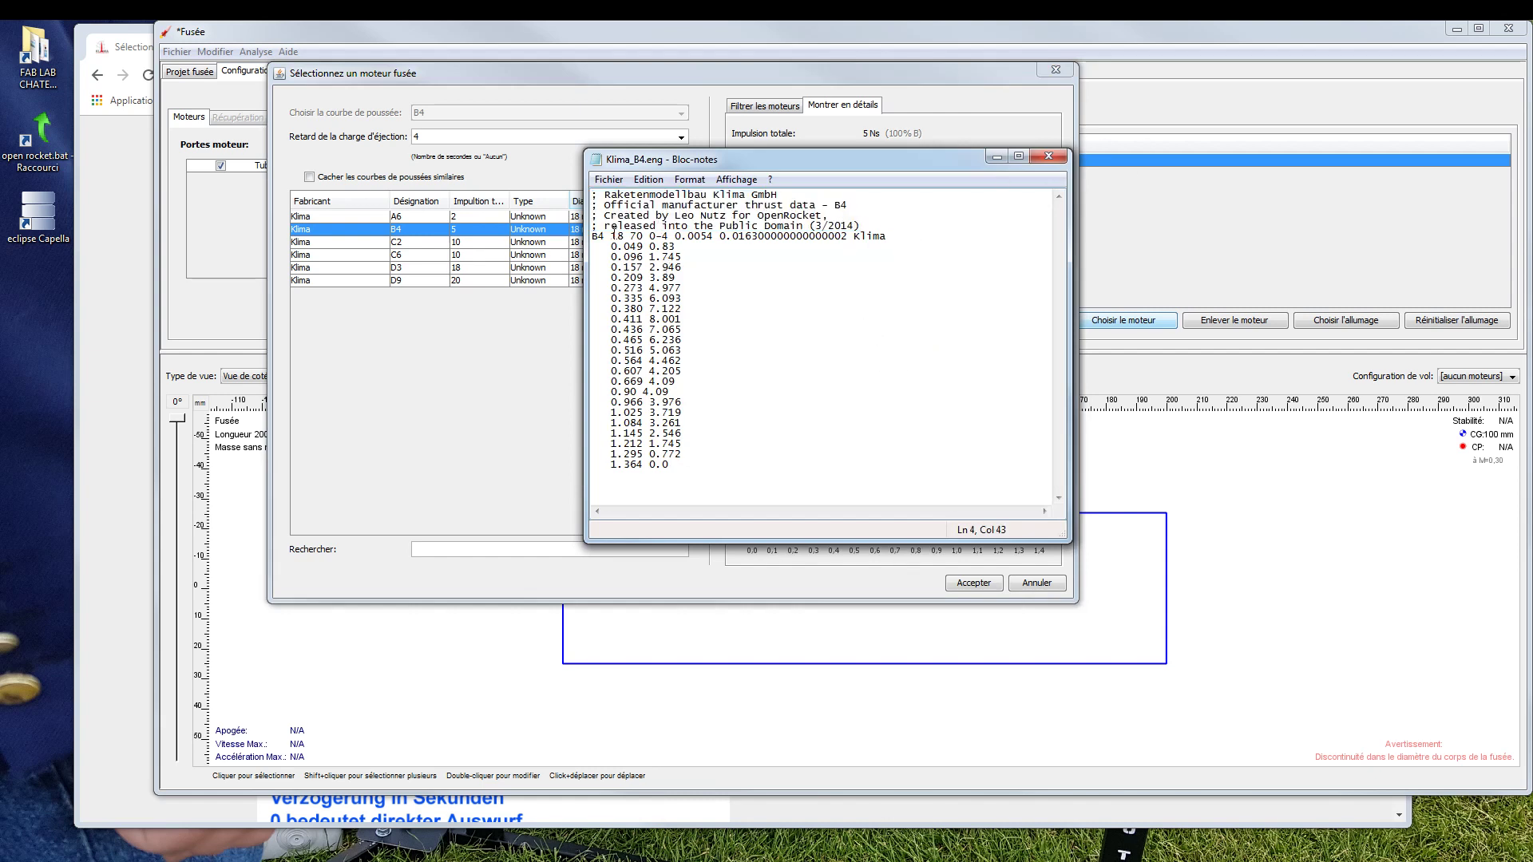
{"action": "left_click_drag", "start_coordinate": [605, 237], "coordinate": [592, 237]}
{"action": "left_click_drag", "start_coordinate": [625, 237], "coordinate": [611, 237]}
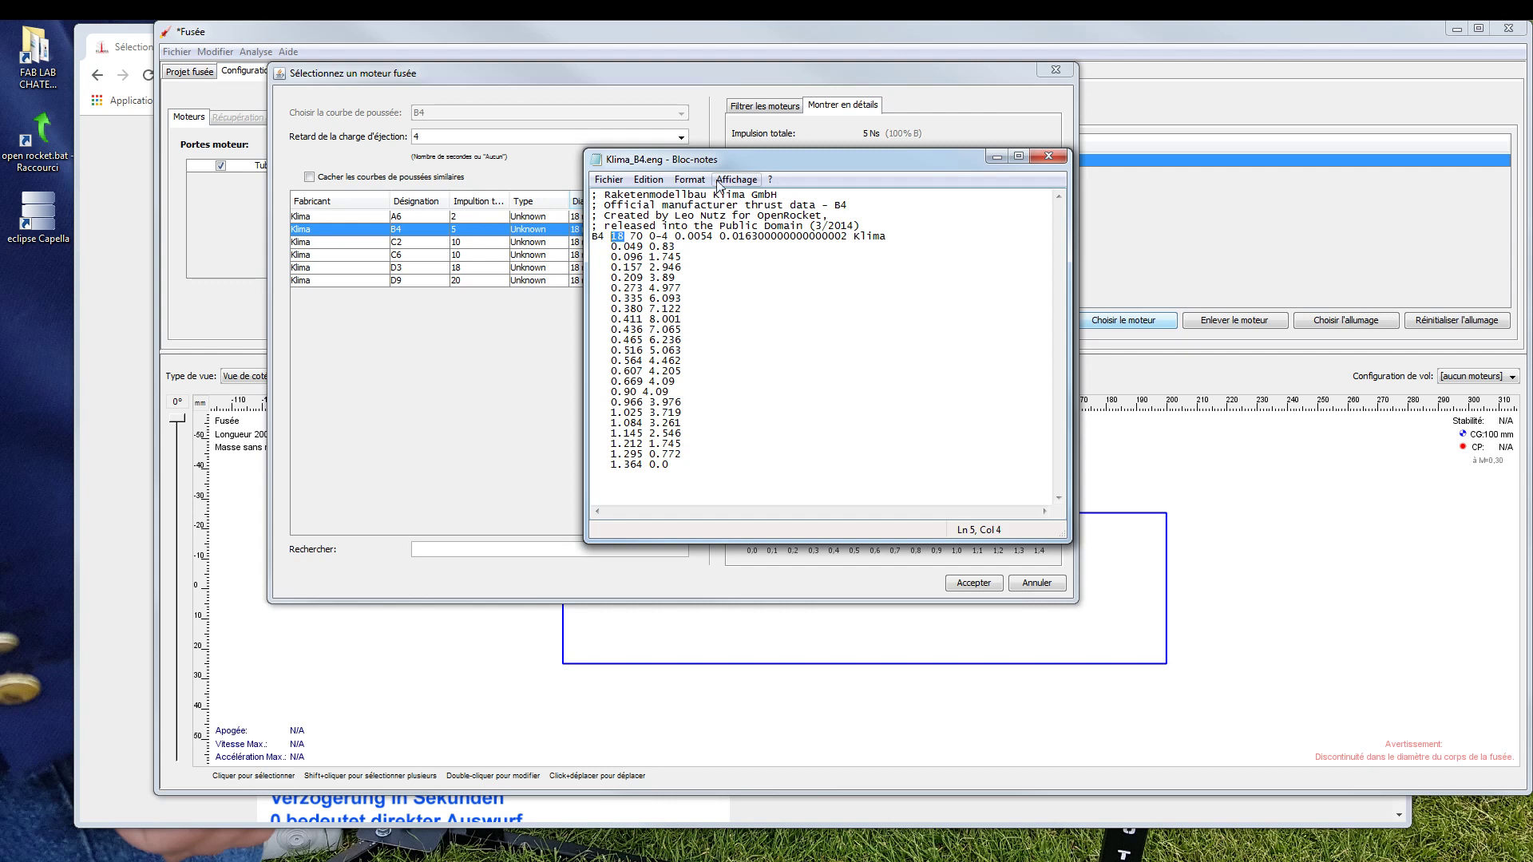
{"action": "left_click_drag", "start_coordinate": [612, 237], "coordinate": [631, 236]}
{"action": "mouse_move", "coordinate": [666, 237]}
{"action": "left_mouse_down"}
{"action": "mouse_move", "coordinate": [650, 237]}
{"action": "mouse_move", "coordinate": [670, 238]}
{"action": "left_mouse_up"}
{"action": "left_click", "coordinate": [694, 236]}
{"action": "left_click_drag", "start_coordinate": [721, 237], "coordinate": [848, 236]}
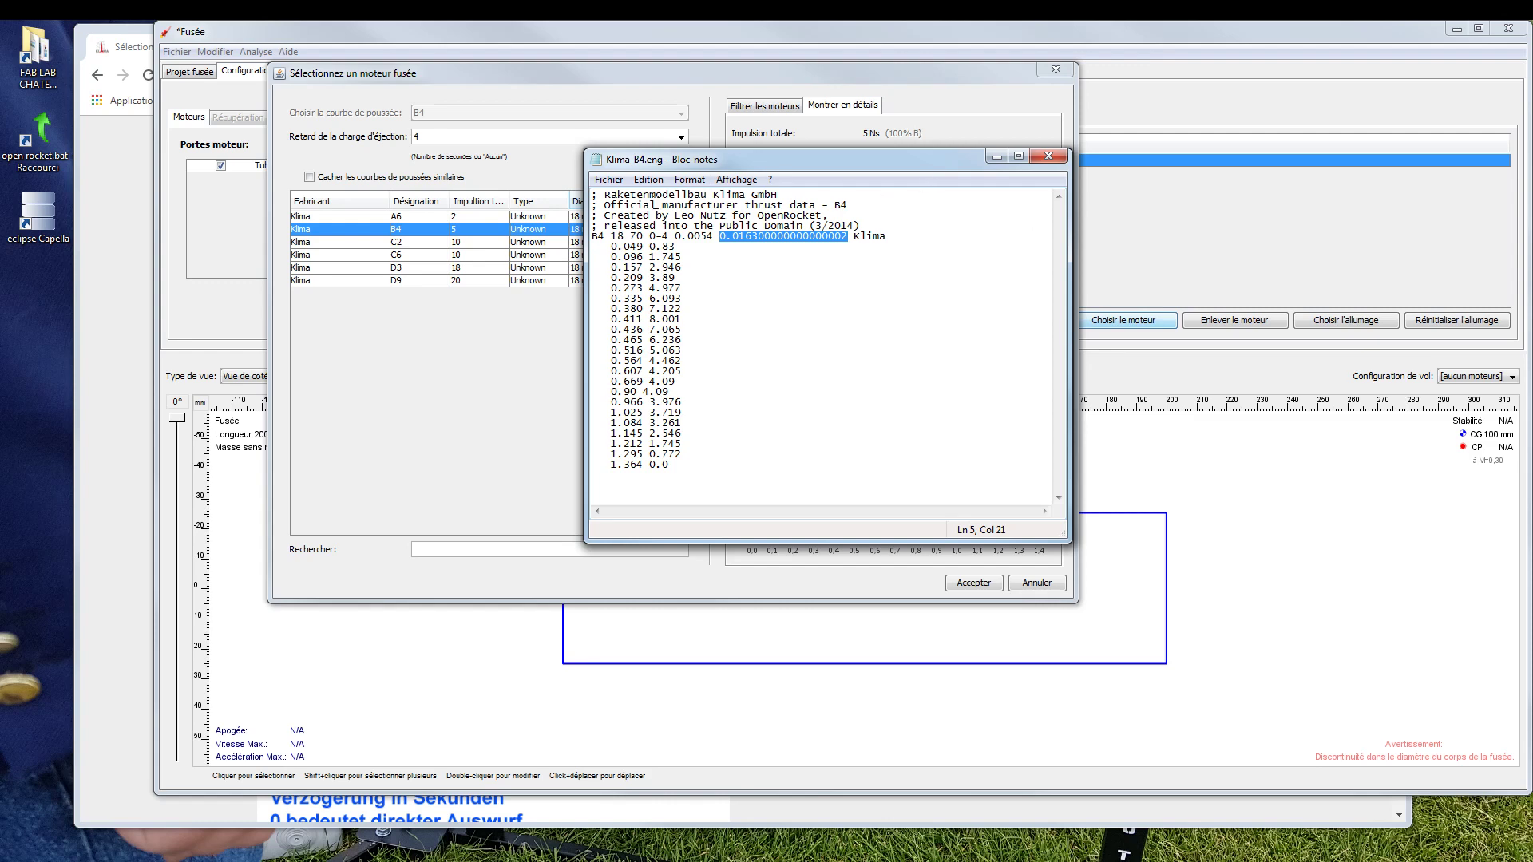
Compare the B4 motor details in OpenRocket with the file's header line and highlight its propellant mass value.
{"action": "key", "text": "alt+F4"}
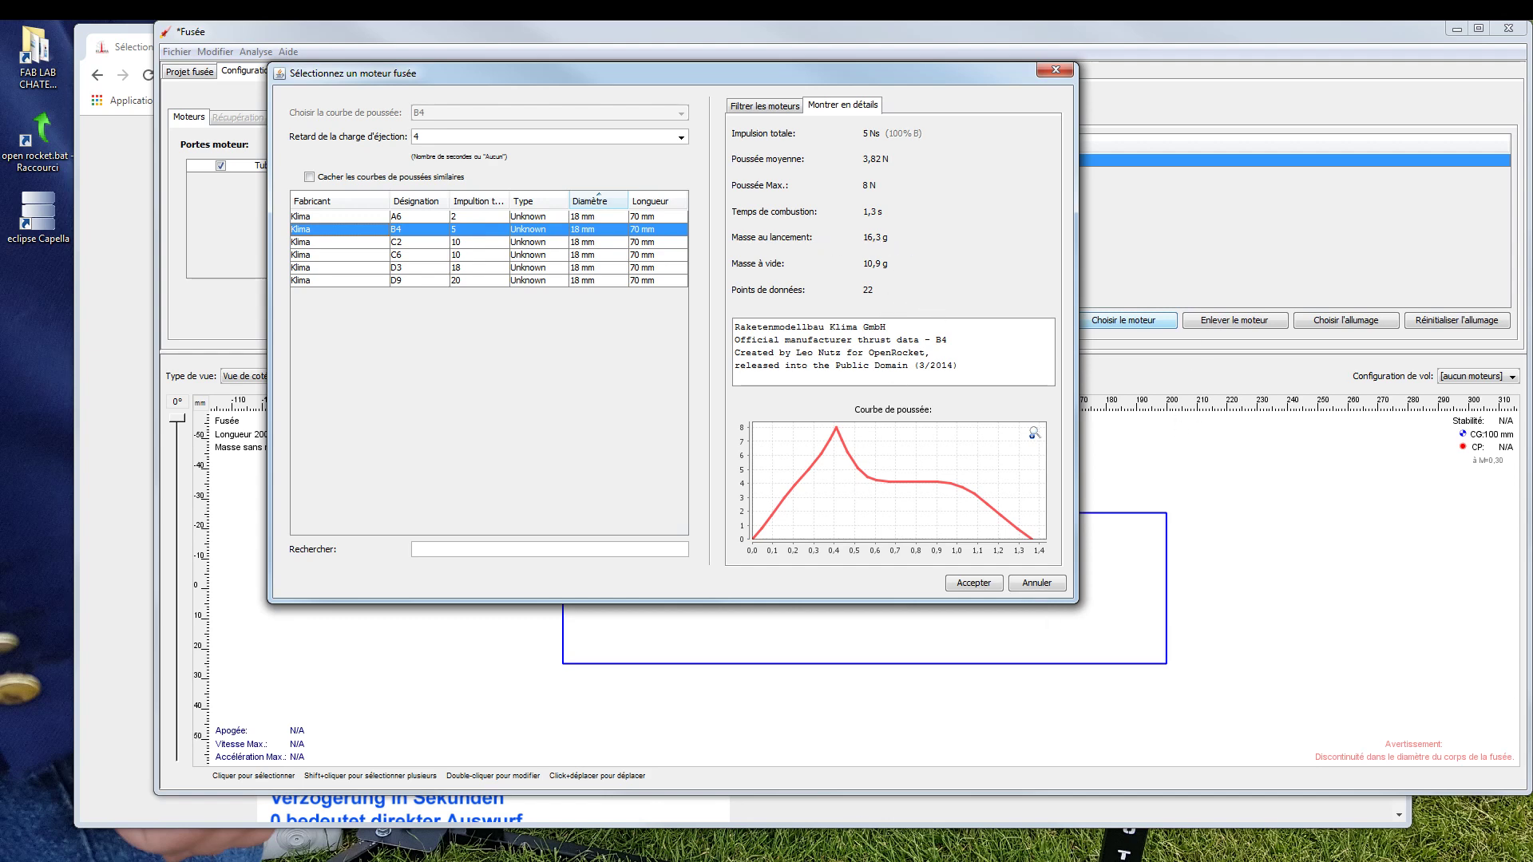
{"action": "key", "text": "alt+Tab"}
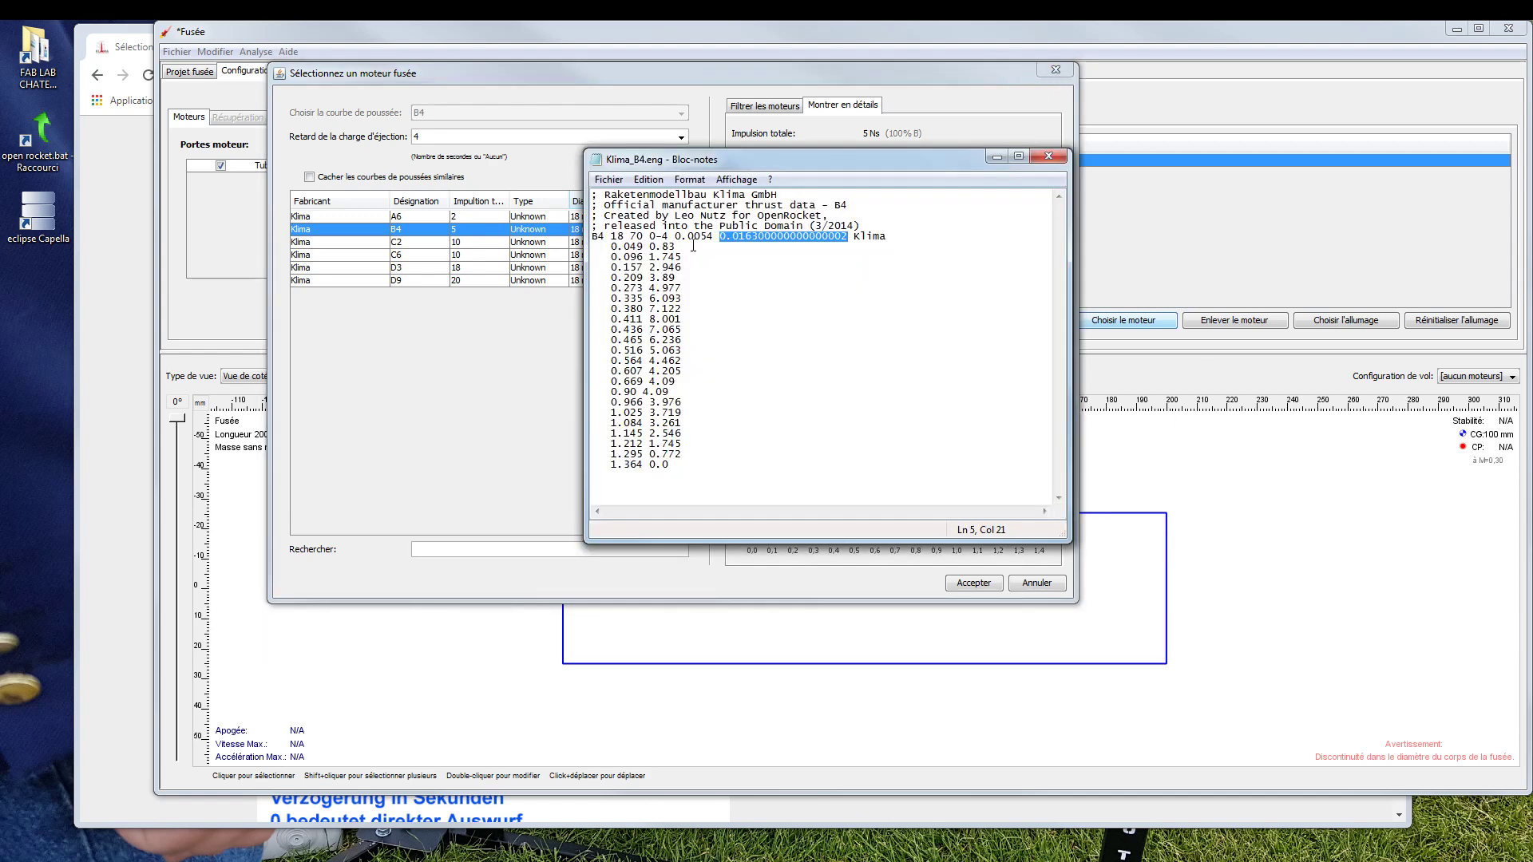
{"action": "left_click_drag", "start_coordinate": [669, 237], "coordinate": [709, 236]}
{"action": "right_click", "coordinate": [709, 236]}
Place the calculator beside the text file and subtract the propellant mass from the launch mass: 16,3 - 5,4.
{"action": "left_click", "coordinate": [989, 205]}
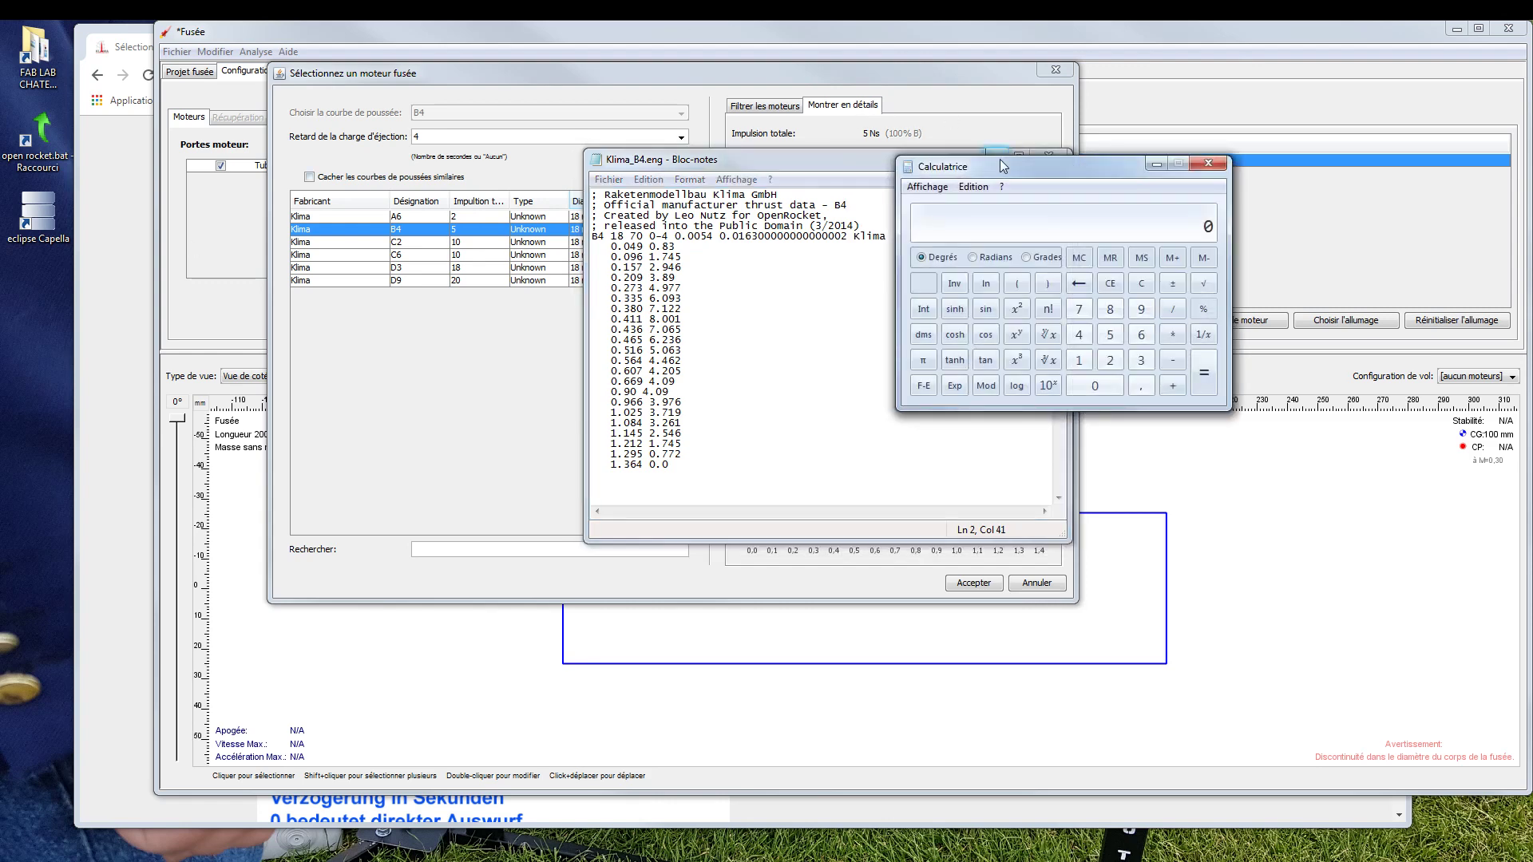
{"action": "left_click_drag", "start_coordinate": [1005, 163], "coordinate": [1200, 162]}
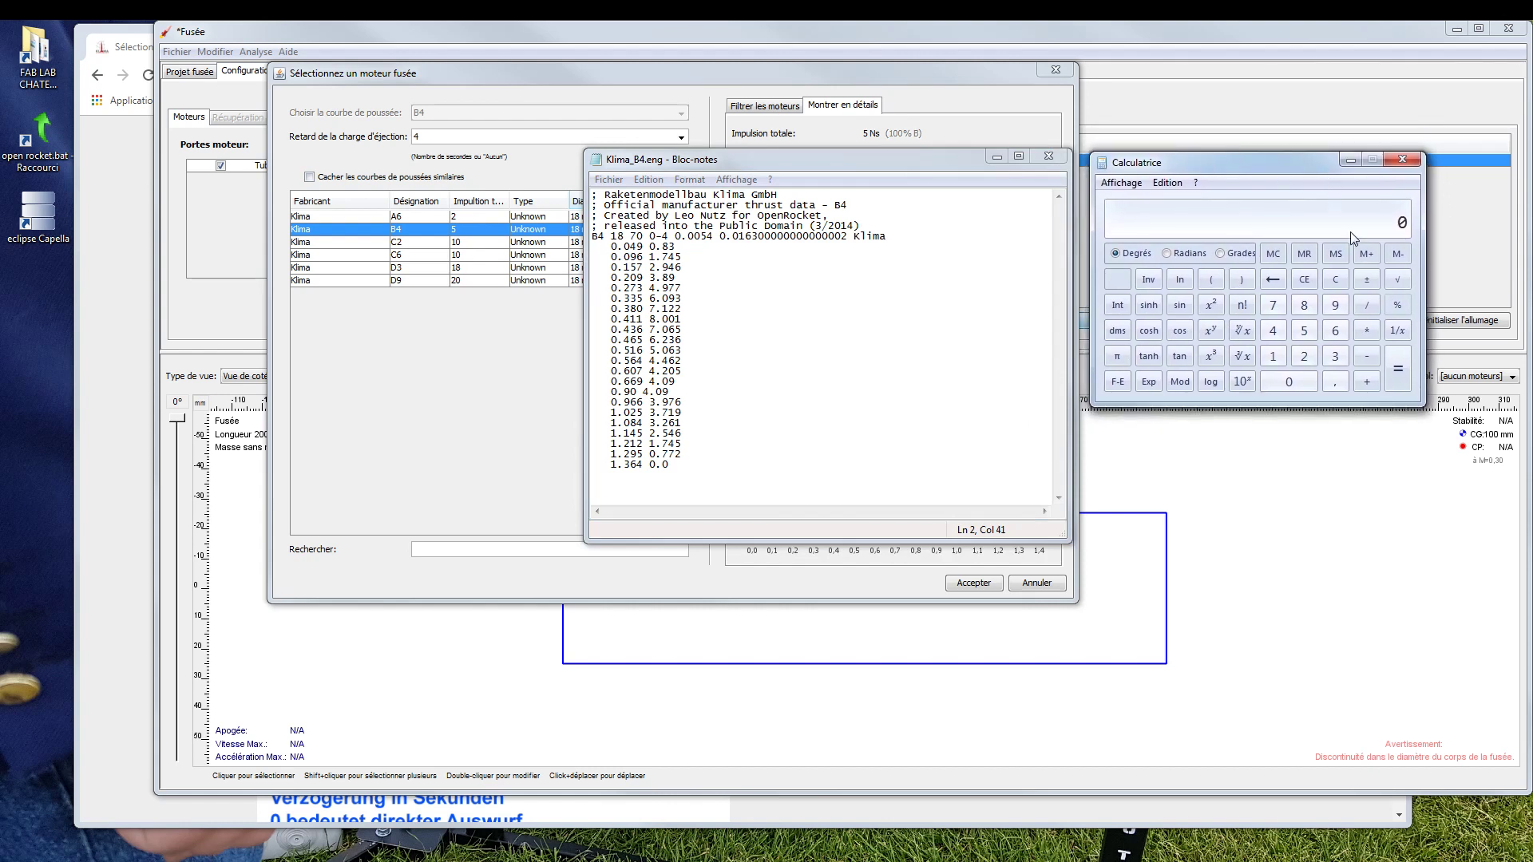
{"action": "type", "text": "16,3"}
{"action": "type", "text": "5,4"}
{"action": "key", "text": "Return"}
{"action": "type", "text": "16,3 - 54"}
{"action": "key", "text": "BackSpace"}
{"action": "type", "text": ",4"}
{"action": "key", "text": "Return"}
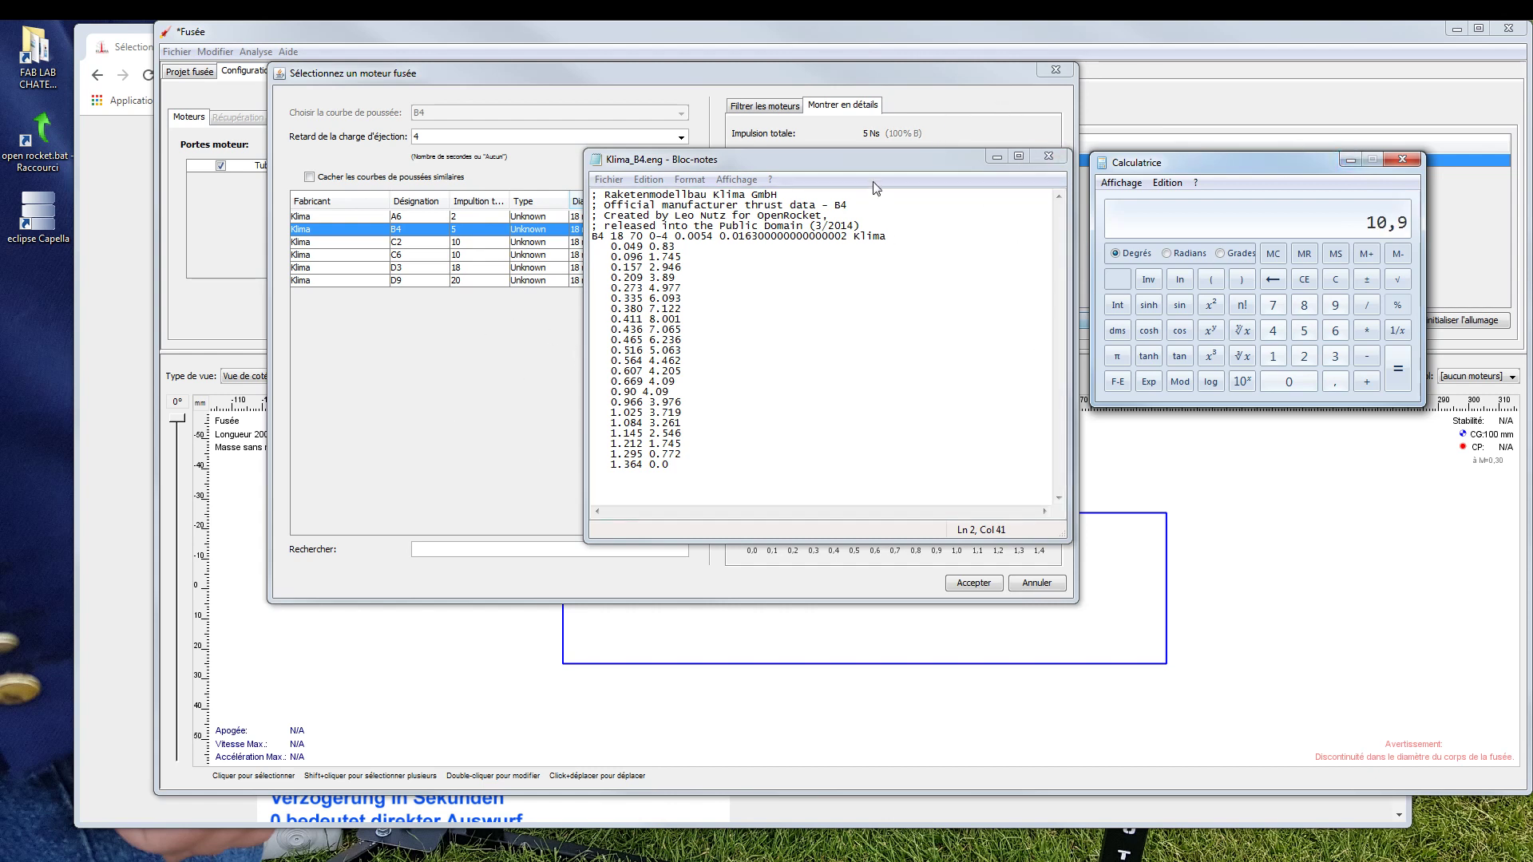
Move the text file below the motor masses in OpenRocket and highlight all its time and thrust data pairs.
{"action": "left_click_drag", "start_coordinate": [882, 160], "coordinate": [888, 284]}
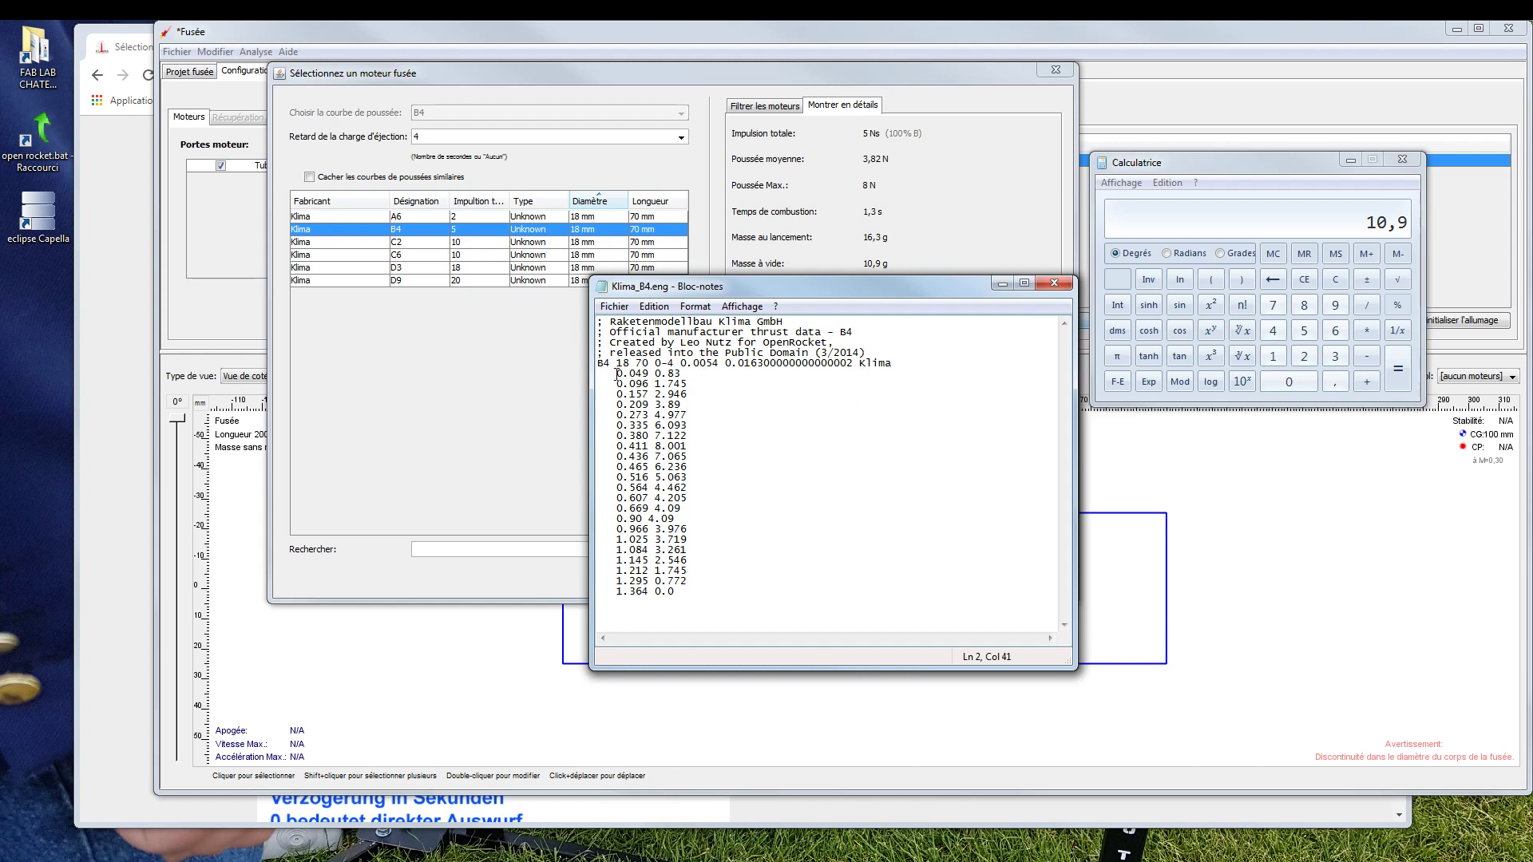
{"action": "left_click_drag", "start_coordinate": [617, 373], "coordinate": [677, 592]}
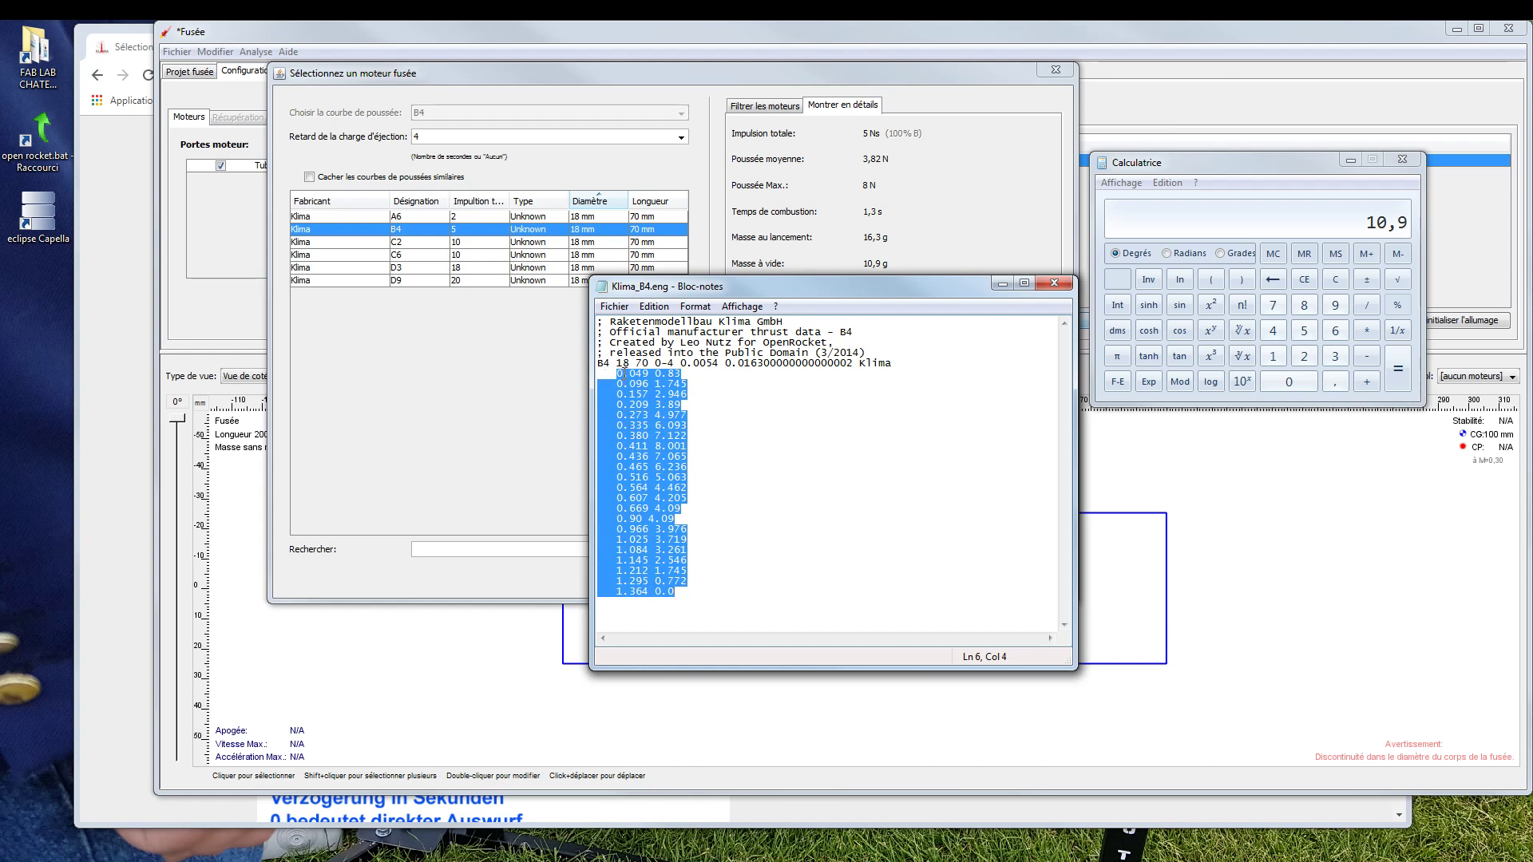
{"action": "left_click", "coordinate": [703, 441]}
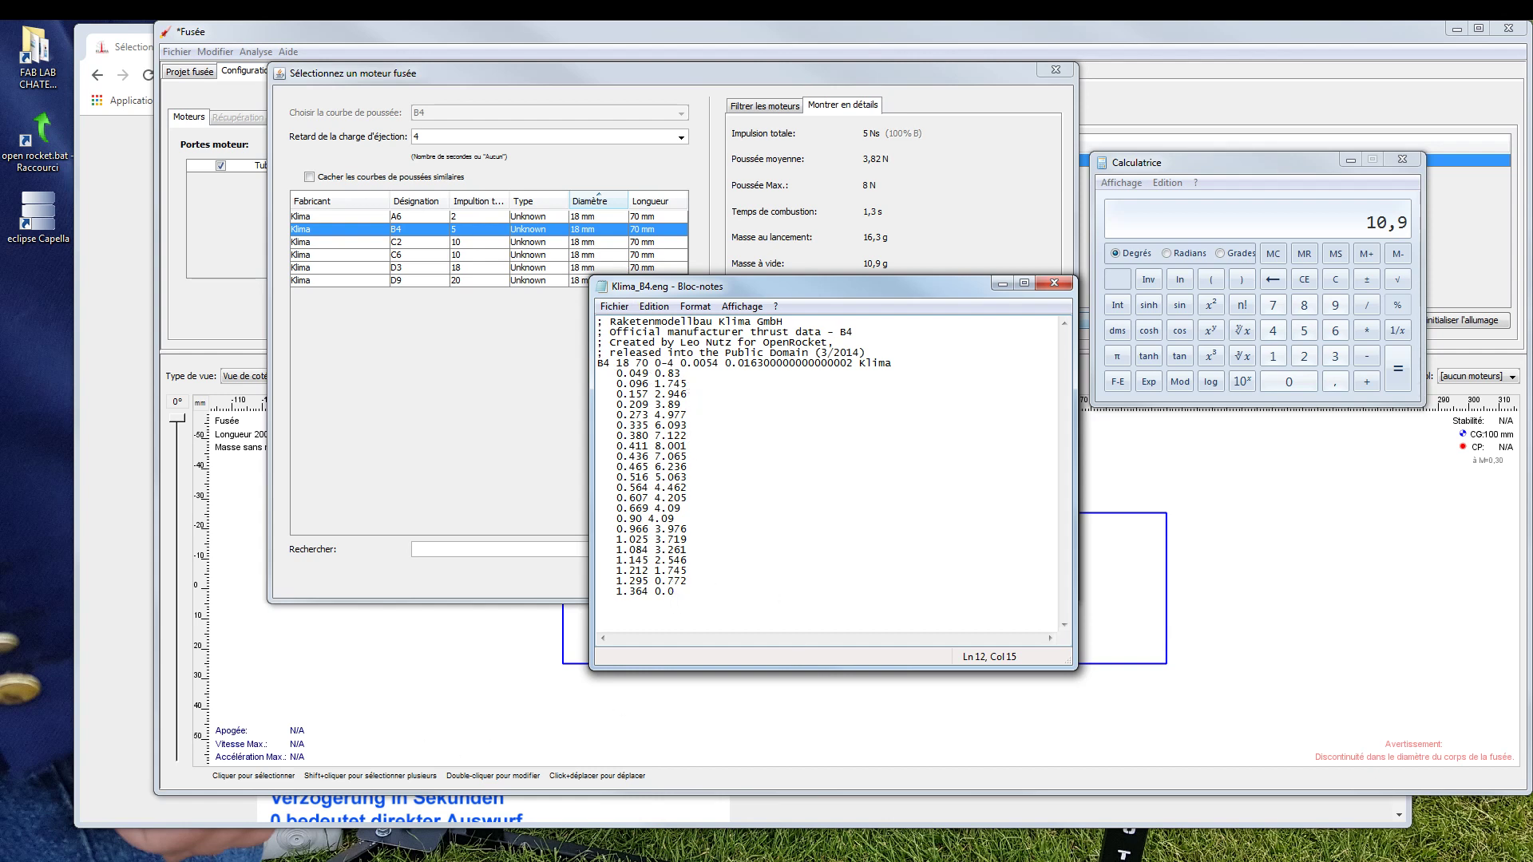
View the Klima B4 thrust curve enlarged in OpenRocket, then close the chart and cancel the motor selection.
{"action": "left_click", "coordinate": [929, 84]}
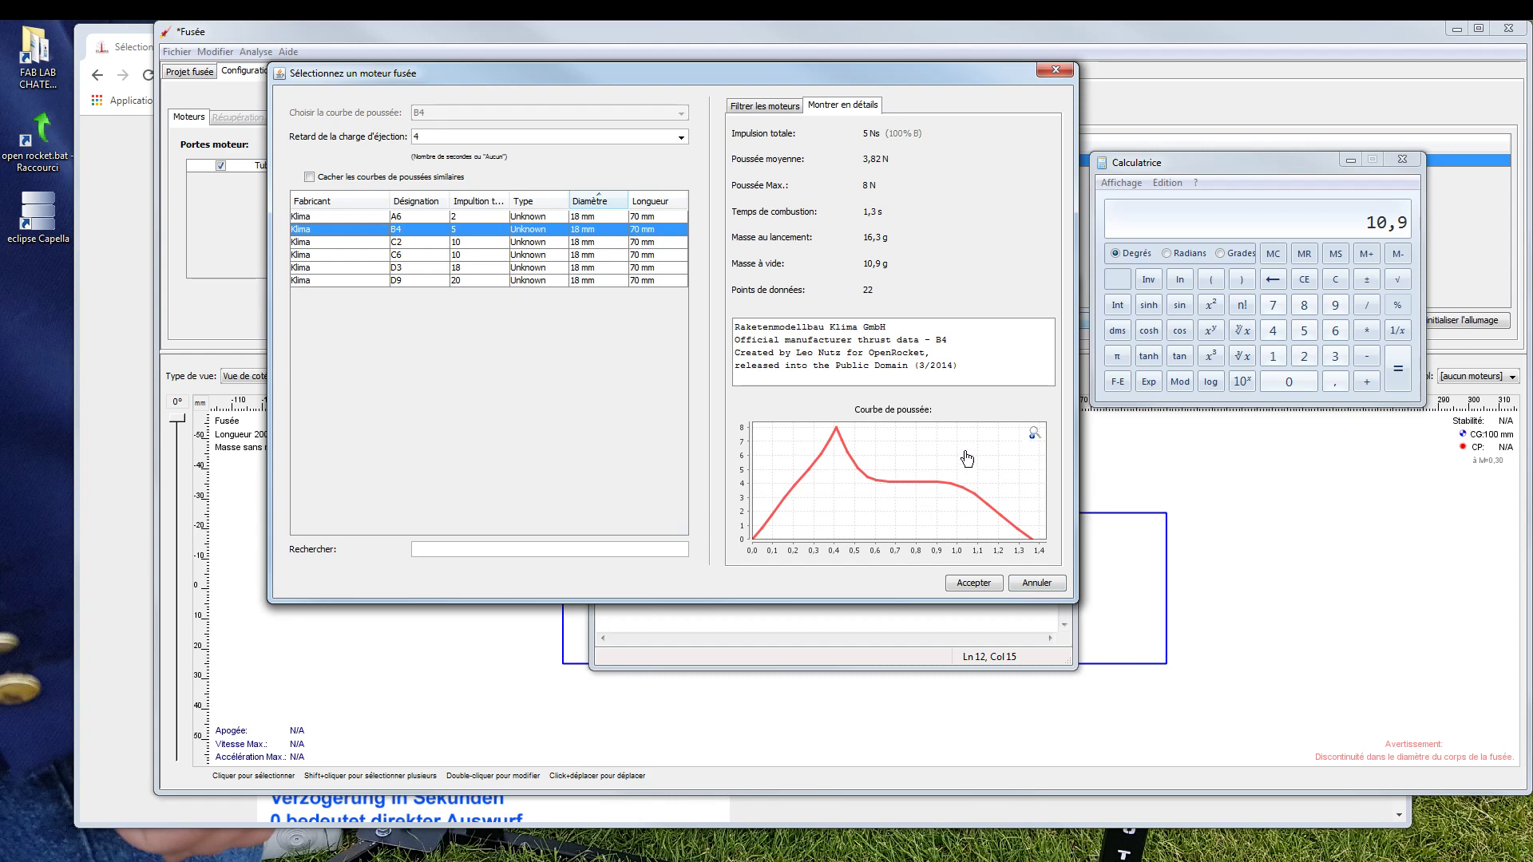
{"action": "left_click", "coordinate": [1034, 436]}
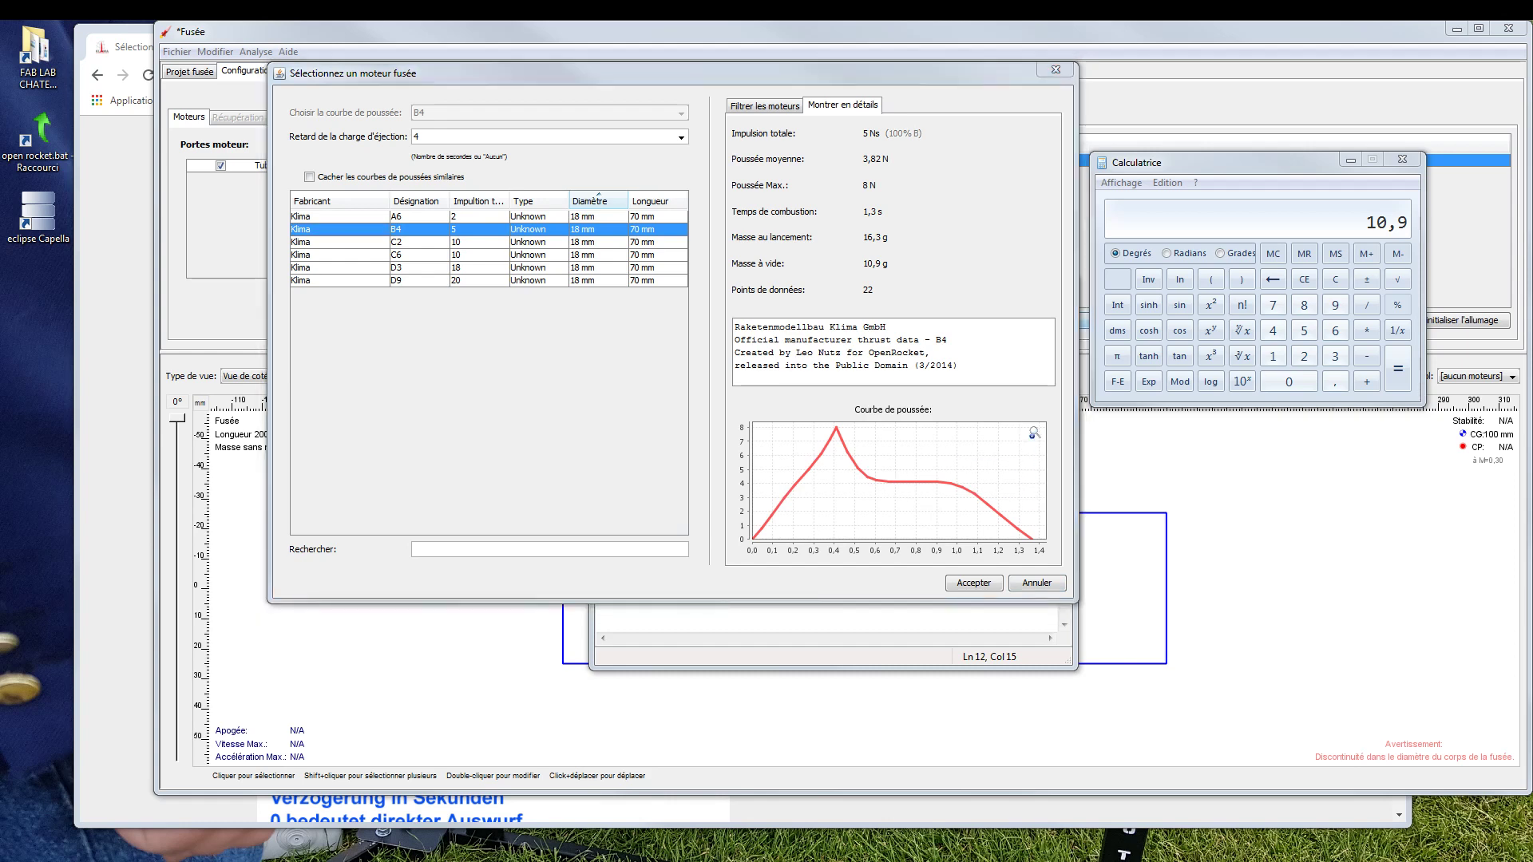
{"action": "left_click_drag", "start_coordinate": [834, 147], "coordinate": [708, 273]}
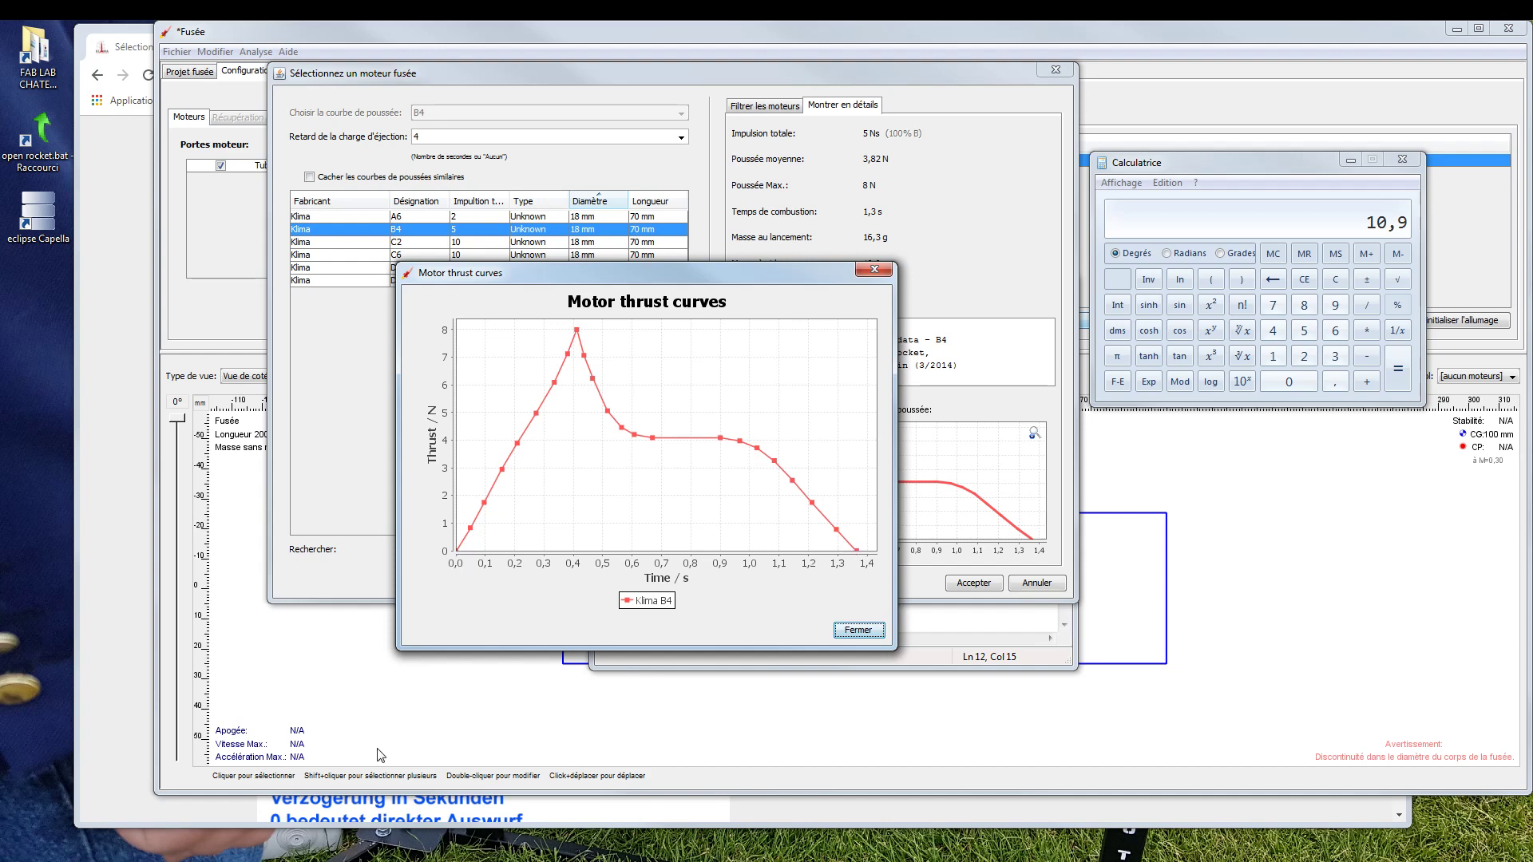
{"action": "left_click", "coordinate": [875, 271]}
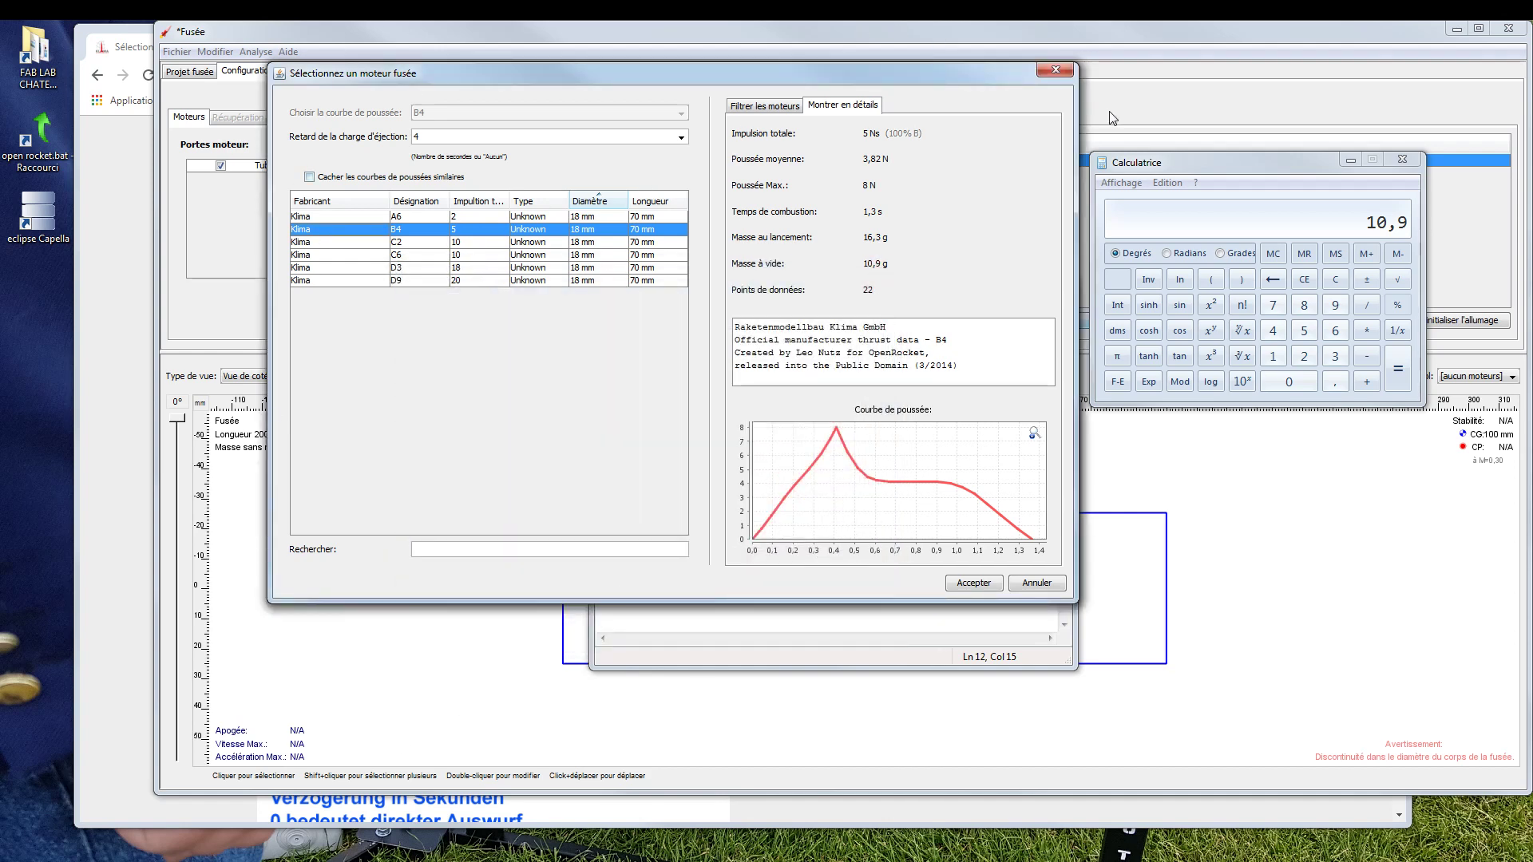
{"action": "left_click", "coordinate": [1037, 583]}
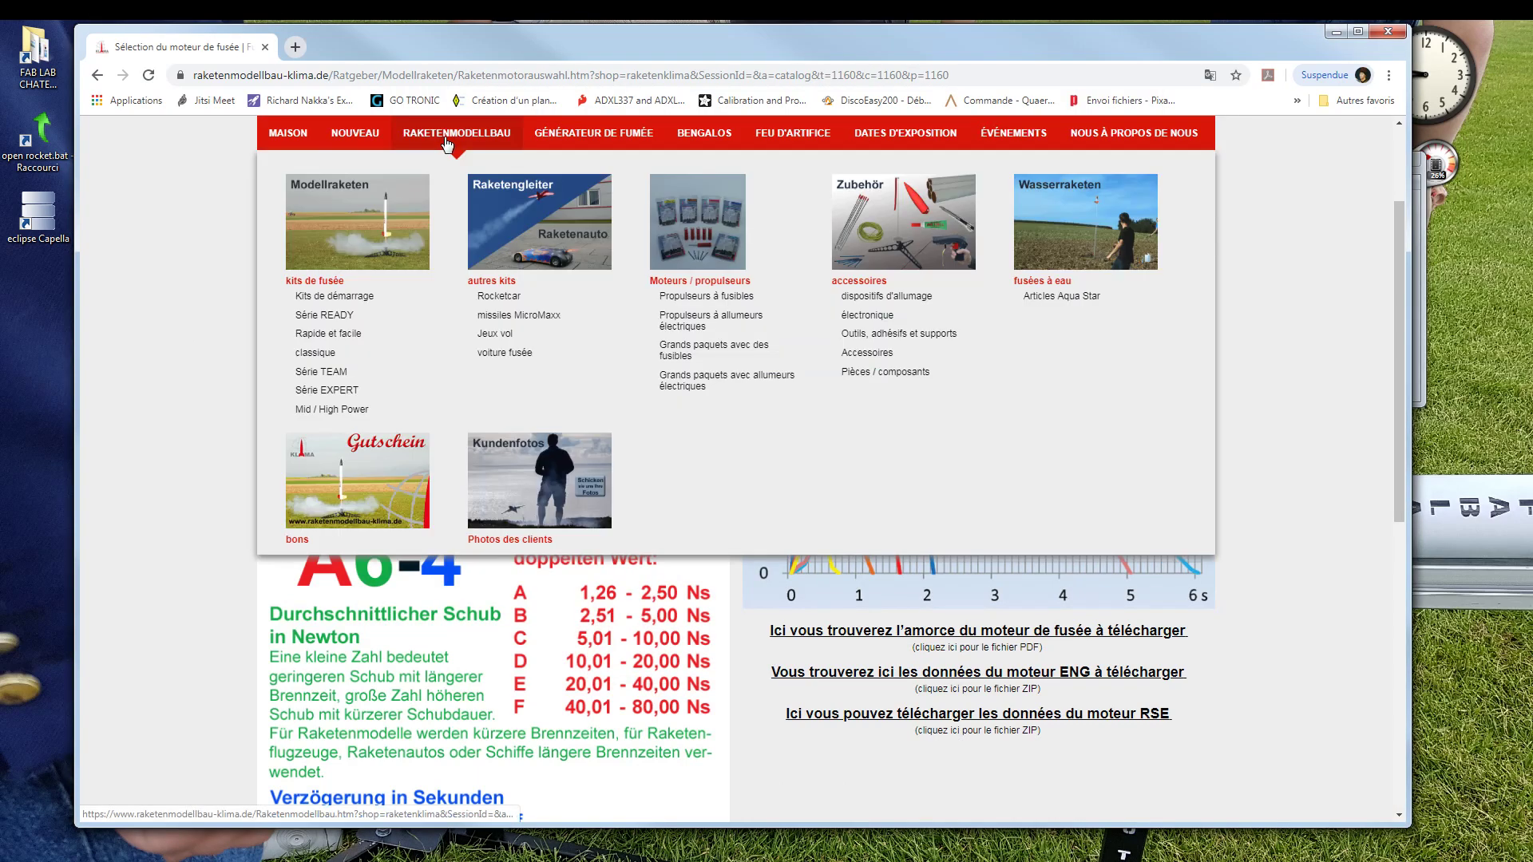
In the browser, go to the Propulseurs à fusibles category and open the Moteur B2-0 (6 pièces) product page.
{"action": "scroll", "coordinate": [624, 412], "scroll_direction": "up", "scroll_amount": 2}
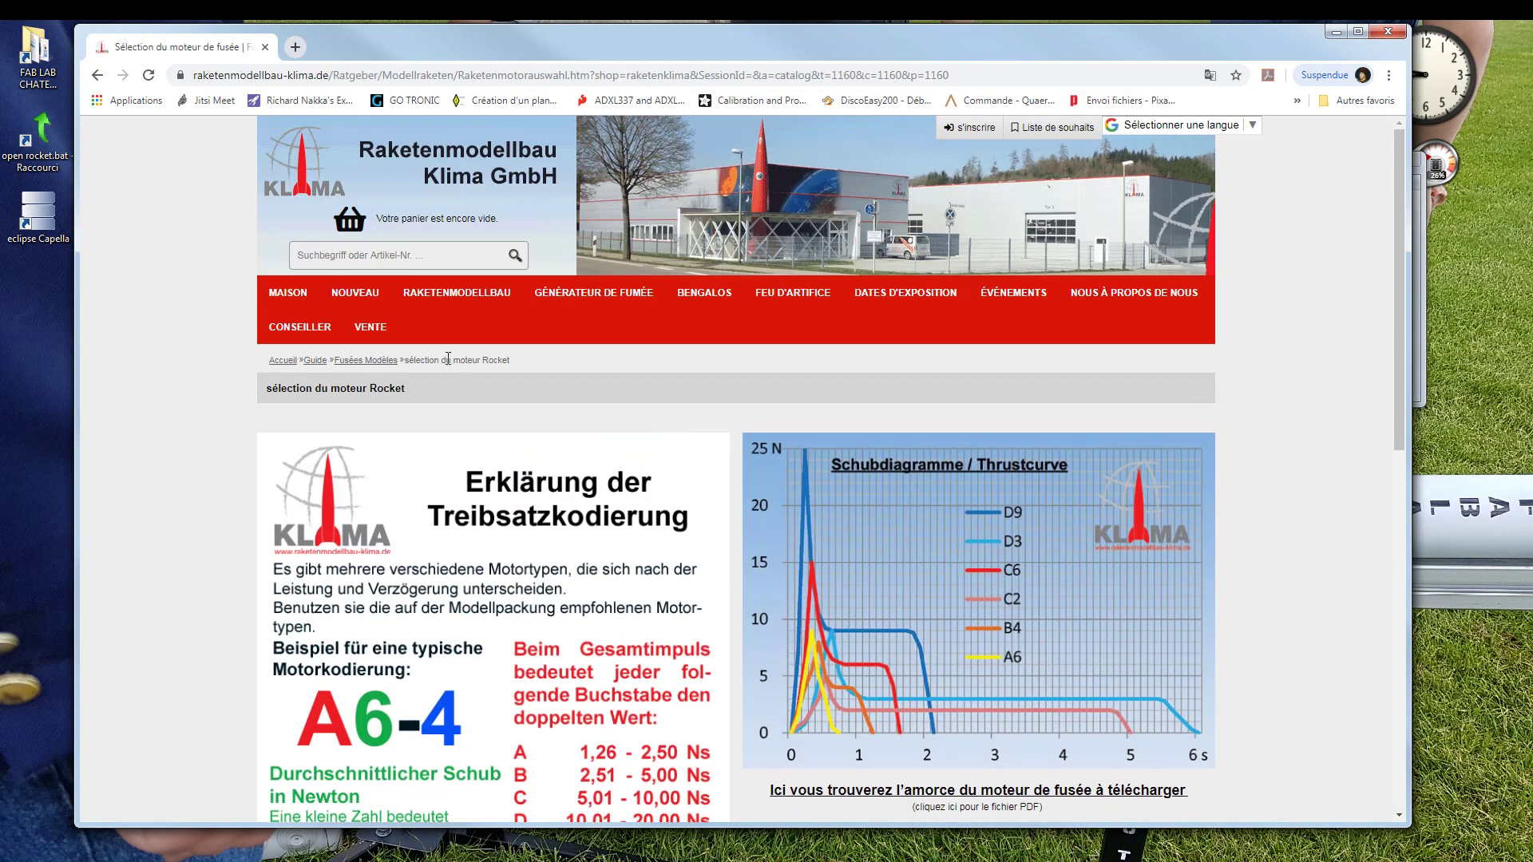
{"action": "mouse_move", "coordinate": [453, 302]}
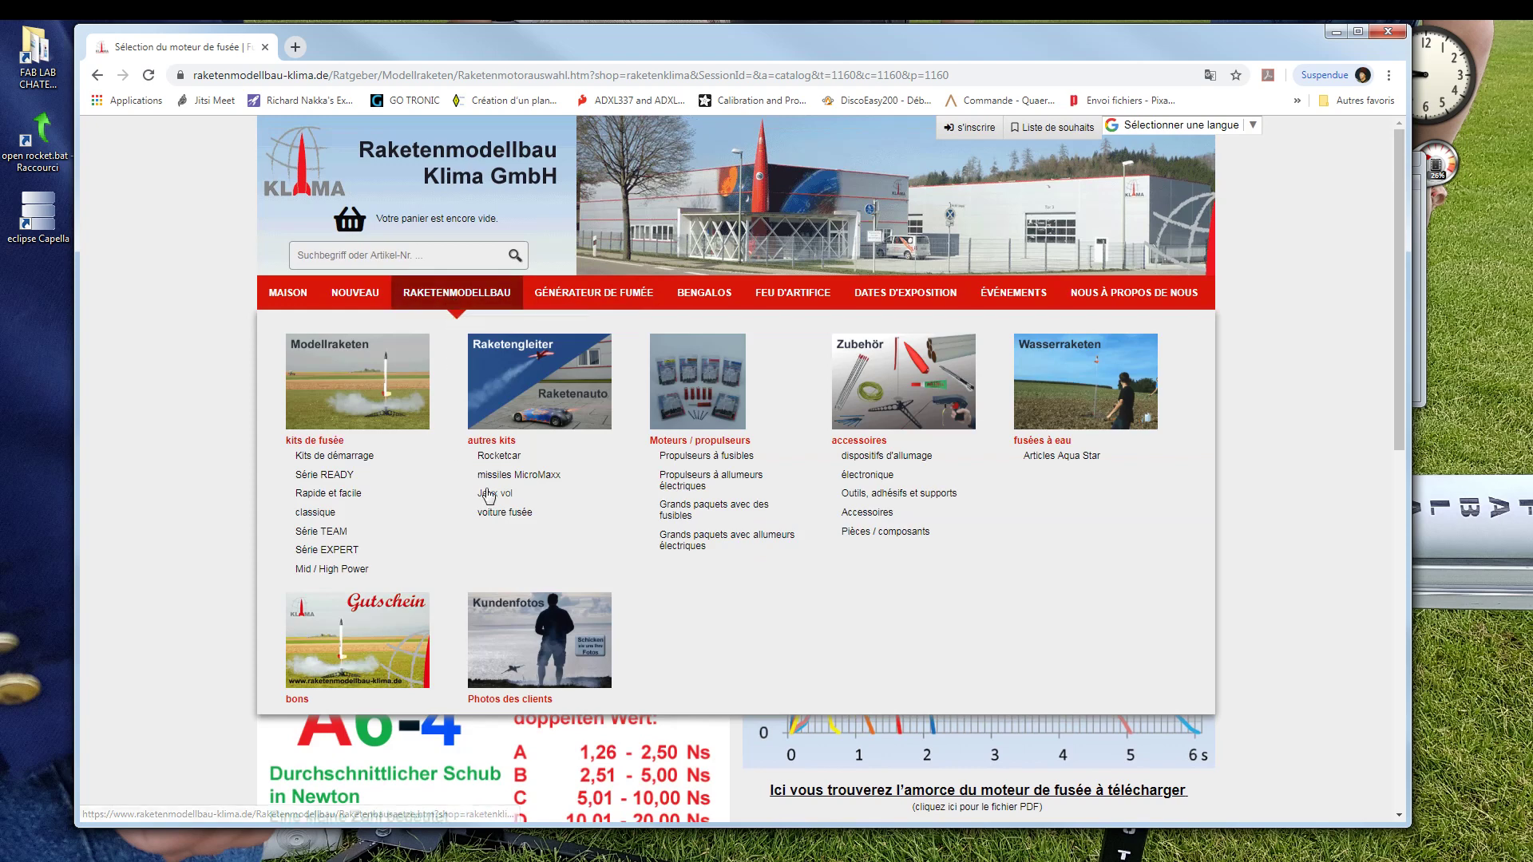
{"action": "left_click", "coordinate": [719, 459]}
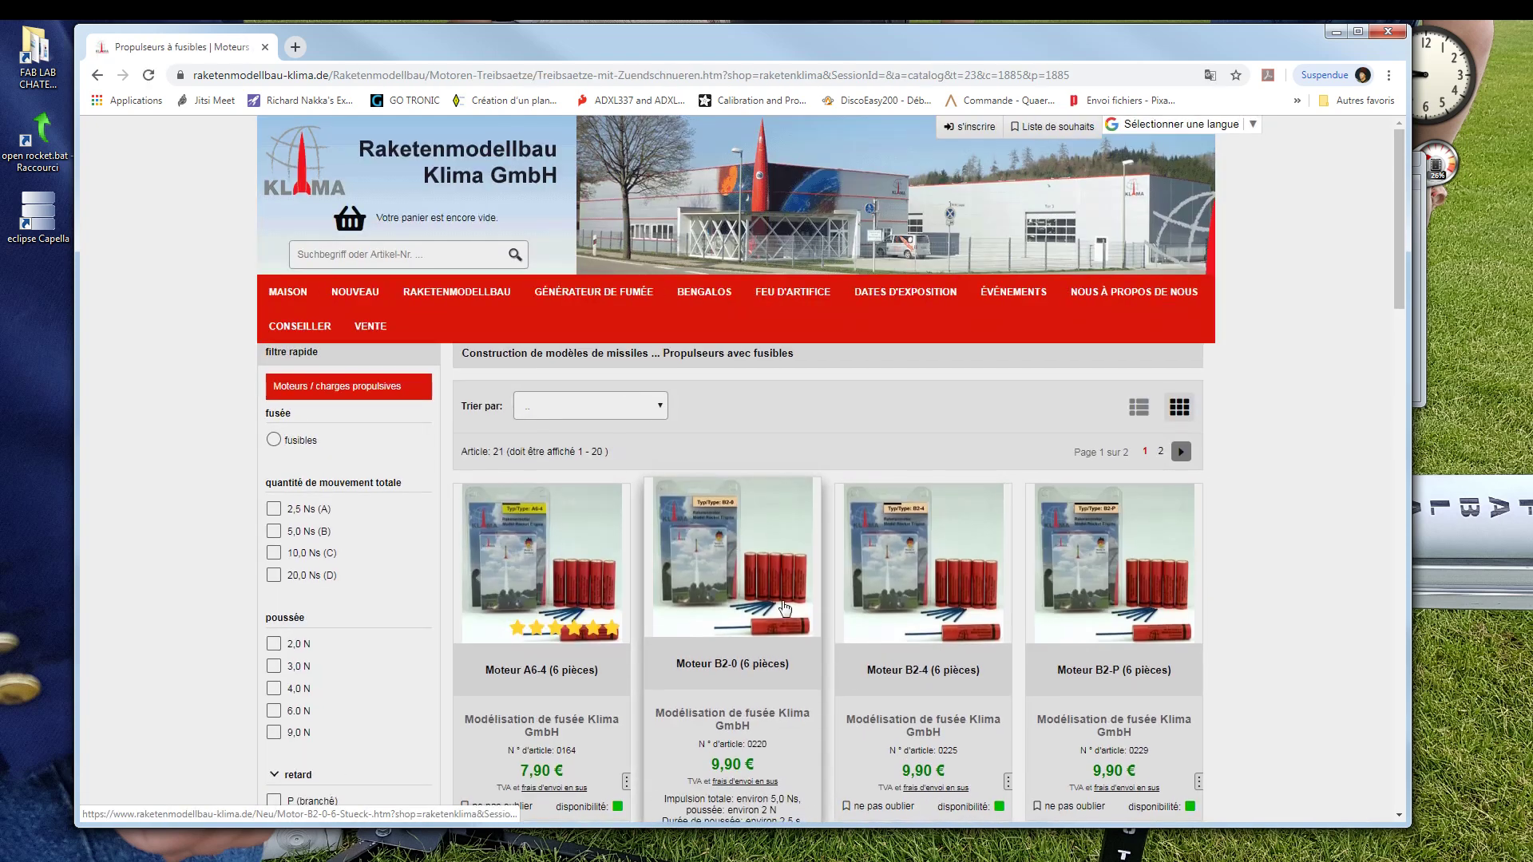
{"action": "scroll", "coordinate": [755, 583], "scroll_direction": "down", "scroll_amount": 3}
{"action": "left_click", "coordinate": [705, 385]}
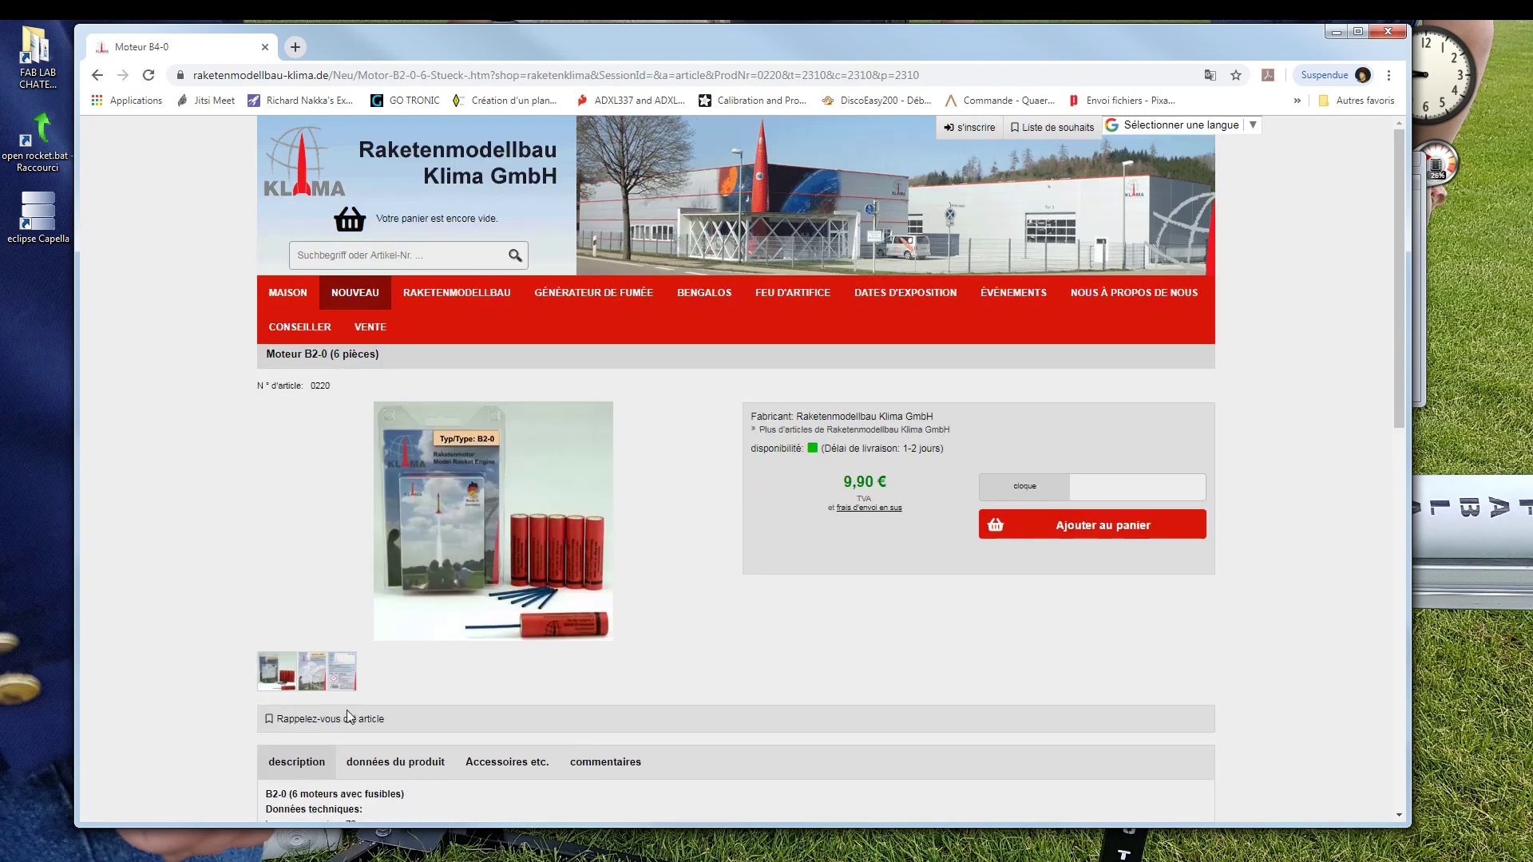
Read the technical data of the Moteur B2-0 and follow the link to the rocket motor selection help.
{"action": "scroll", "coordinate": [559, 667], "scroll_direction": "down", "scroll_amount": 3}
{"action": "scroll", "coordinate": [601, 678], "scroll_direction": "down", "scroll_amount": 1}
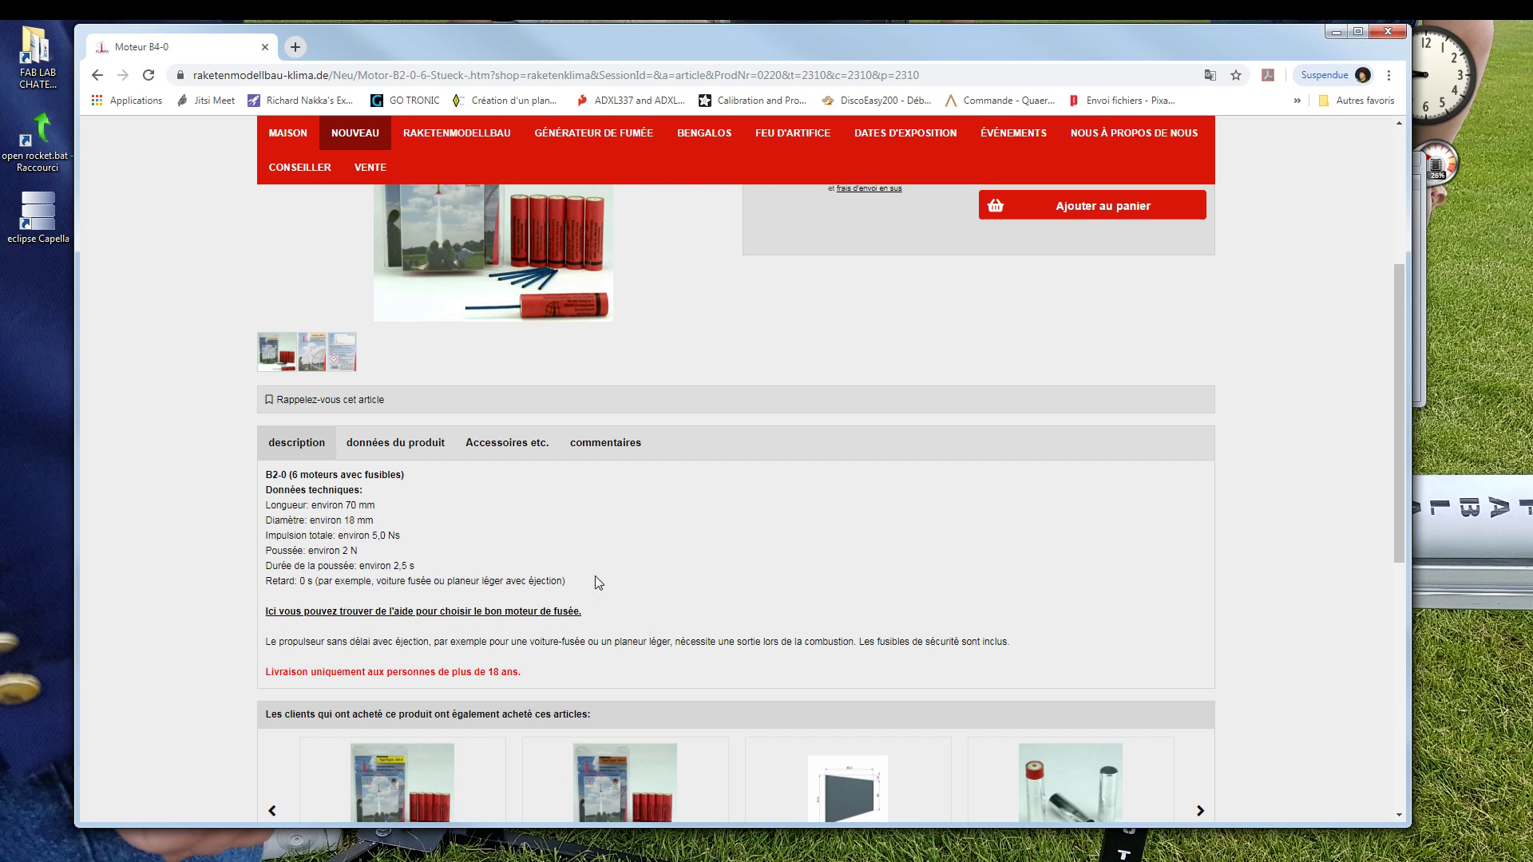
{"action": "left_click", "coordinate": [400, 611]}
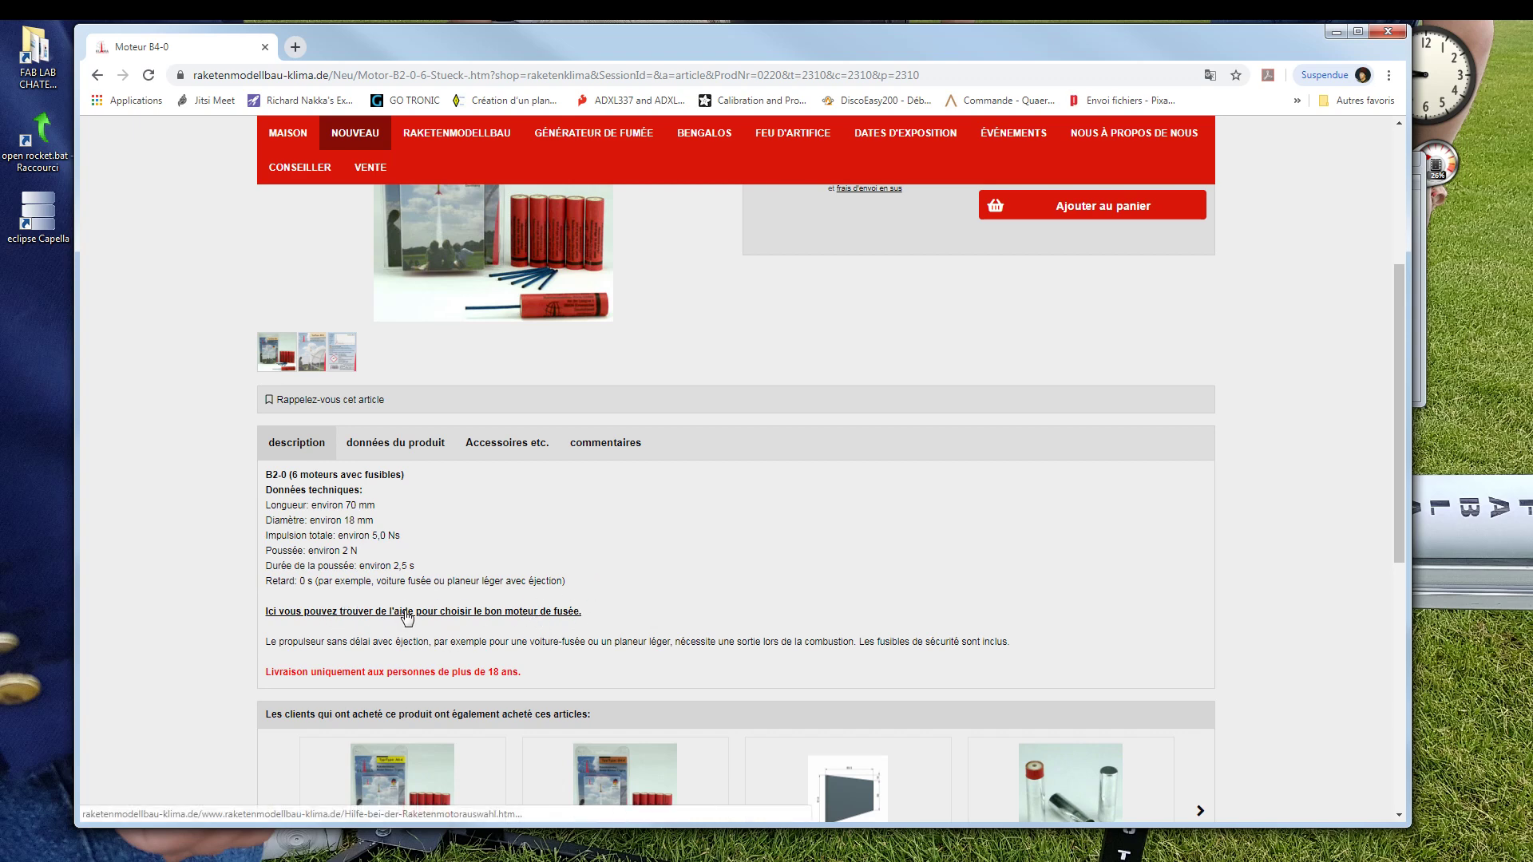
Return to the Moteur B2-0 product page and view the packaging label image with its thrust curve.
{"action": "left_click", "coordinate": [97, 75]}
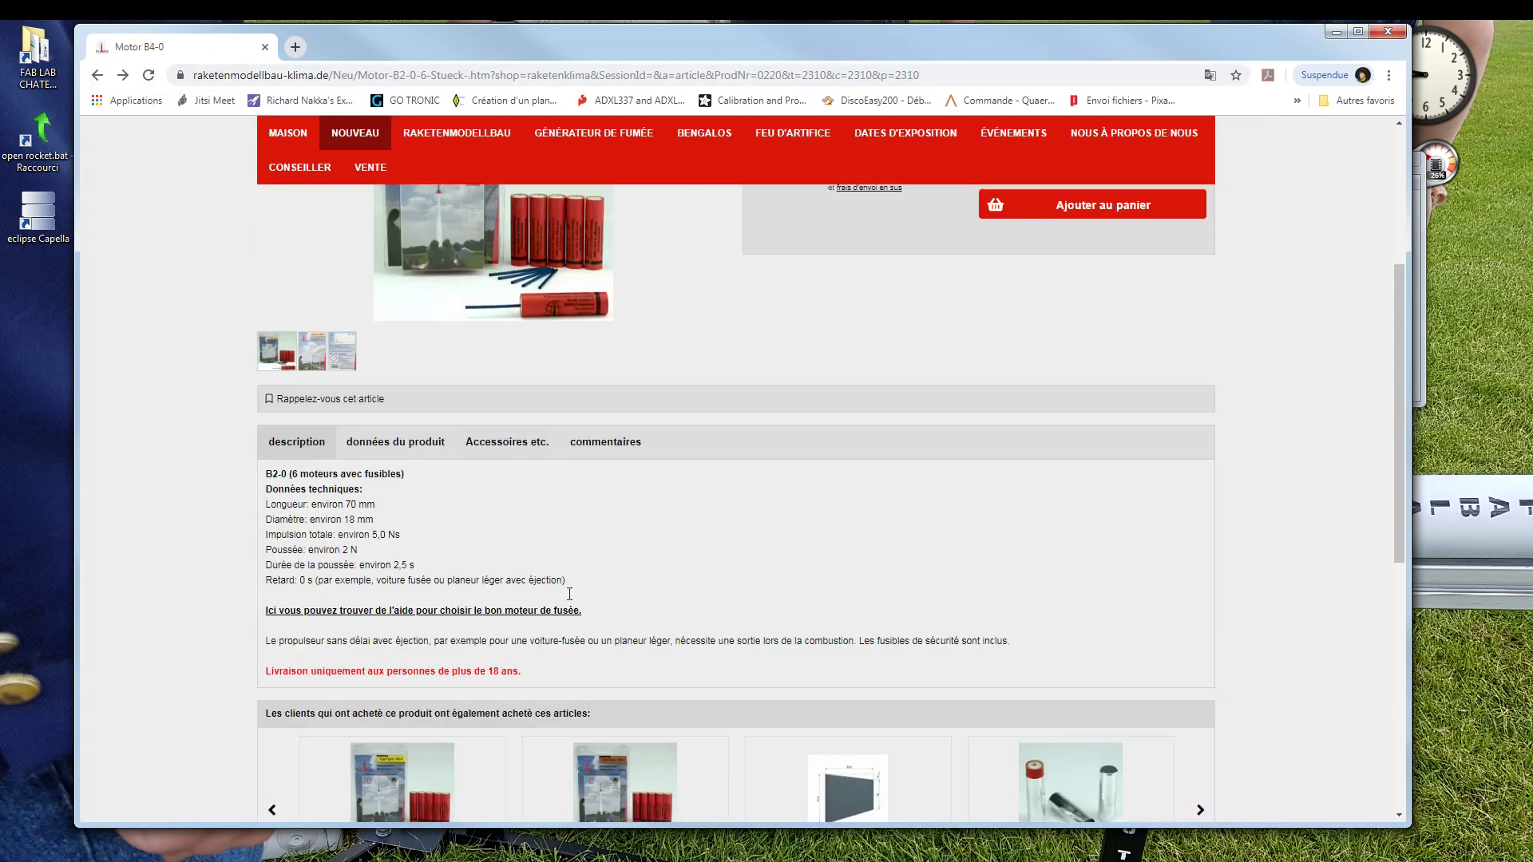
{"action": "left_click", "coordinate": [342, 352]}
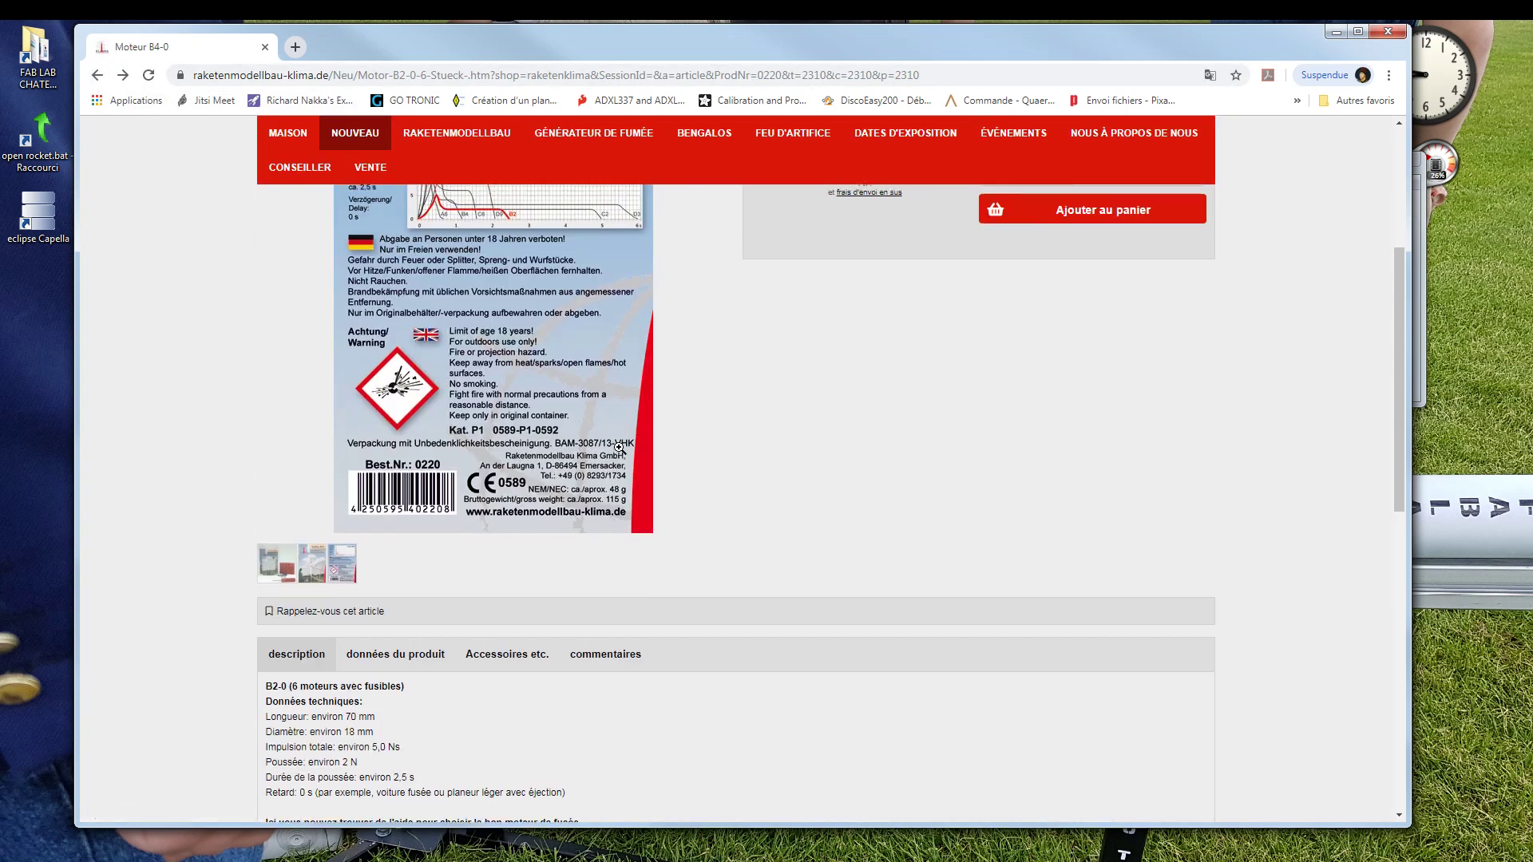
{"action": "scroll", "coordinate": [619, 448], "scroll_direction": "up", "scroll_amount": 4}
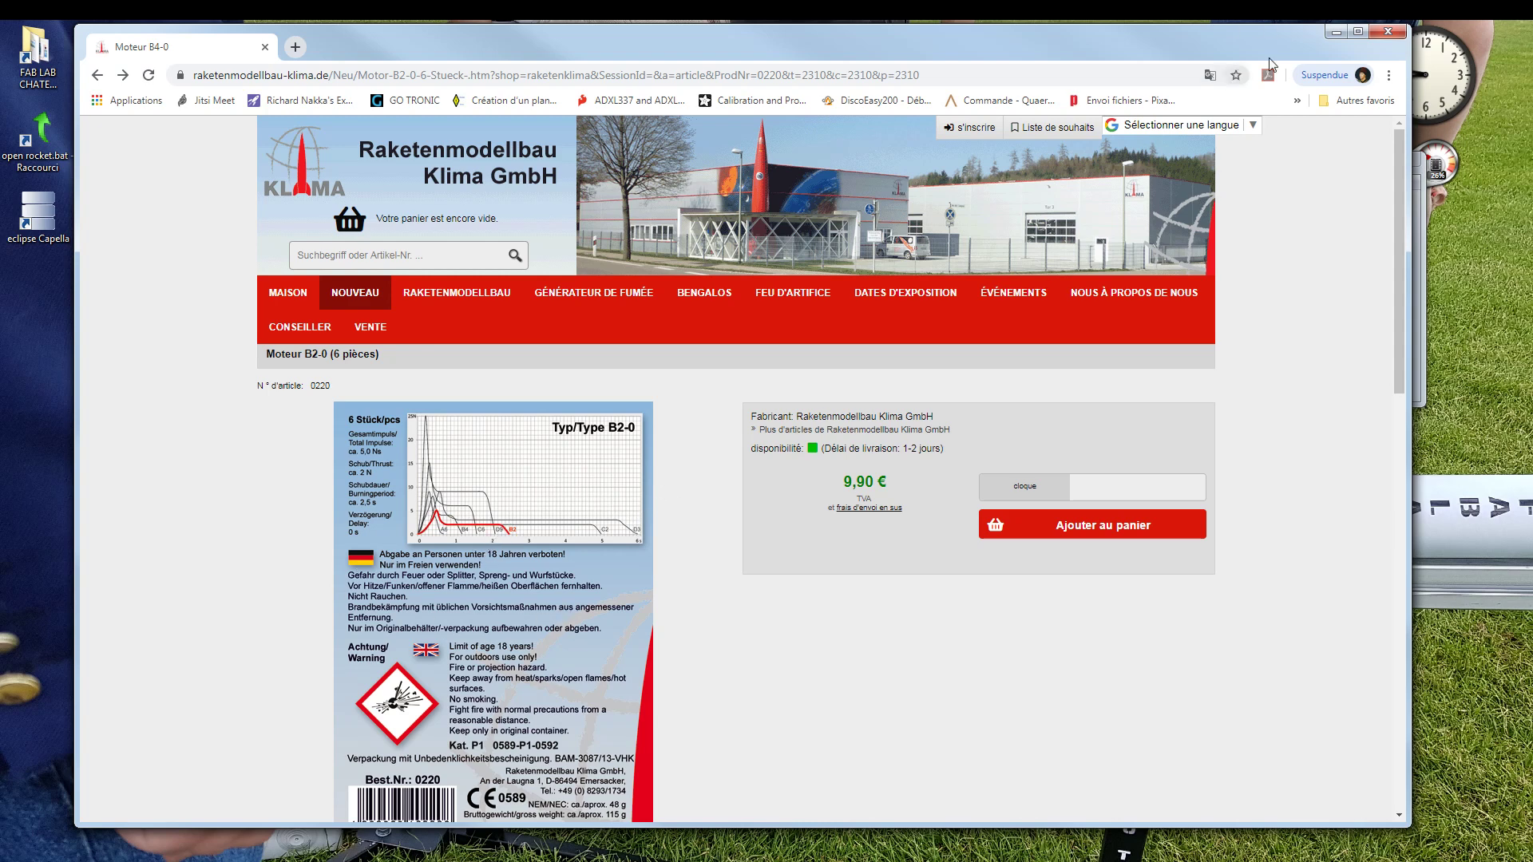
{"action": "scroll", "coordinate": [791, 631], "scroll_direction": "down", "scroll_amount": 1}
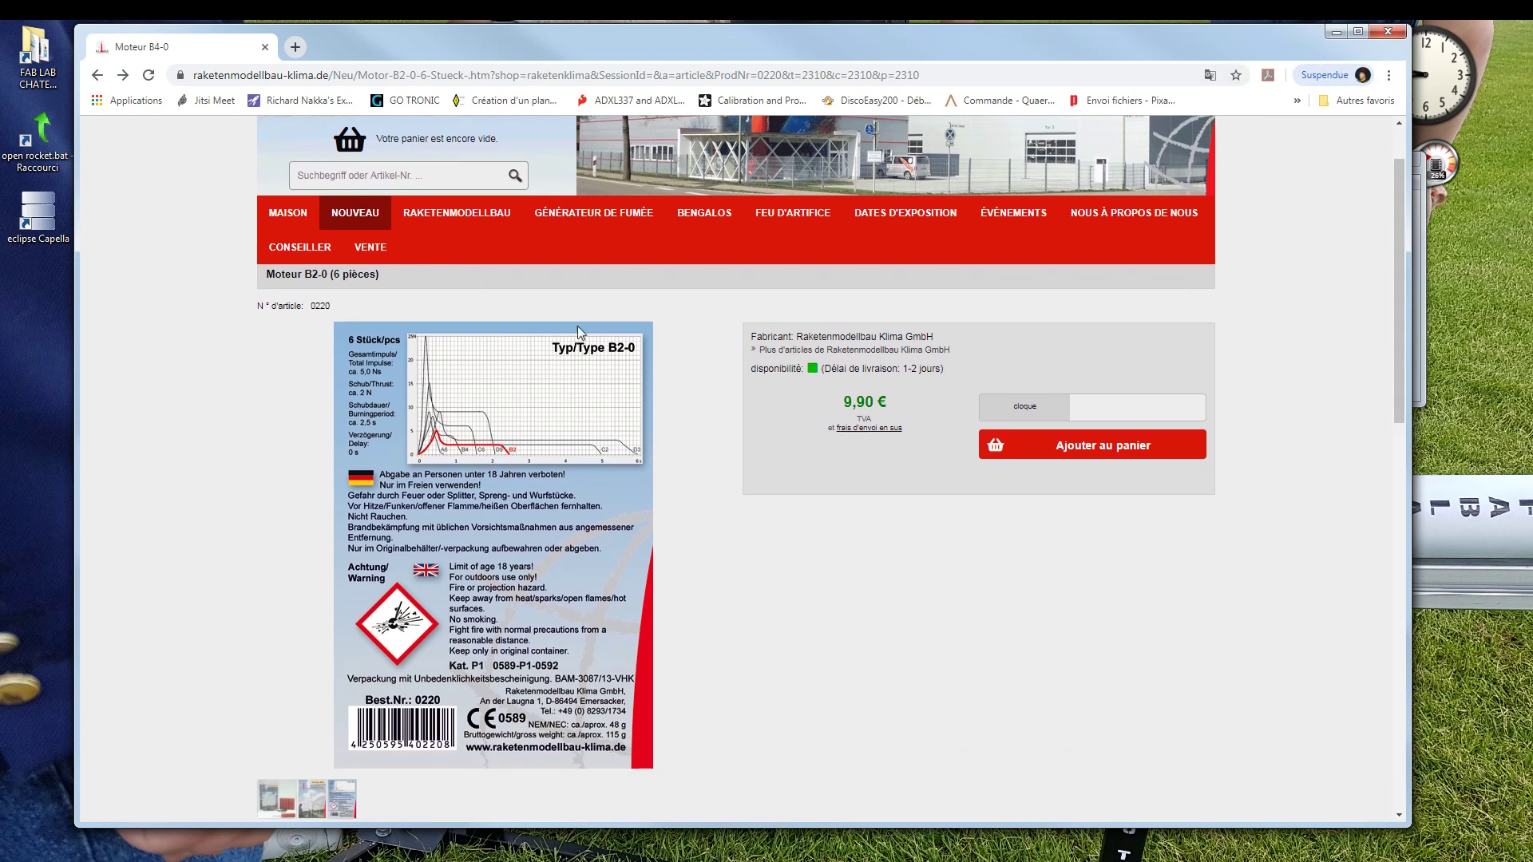
{"action": "scroll", "coordinate": [591, 658], "scroll_direction": "down", "scroll_amount": 4}
{"action": "scroll", "coordinate": [441, 615], "scroll_direction": "up", "scroll_amount": 1}
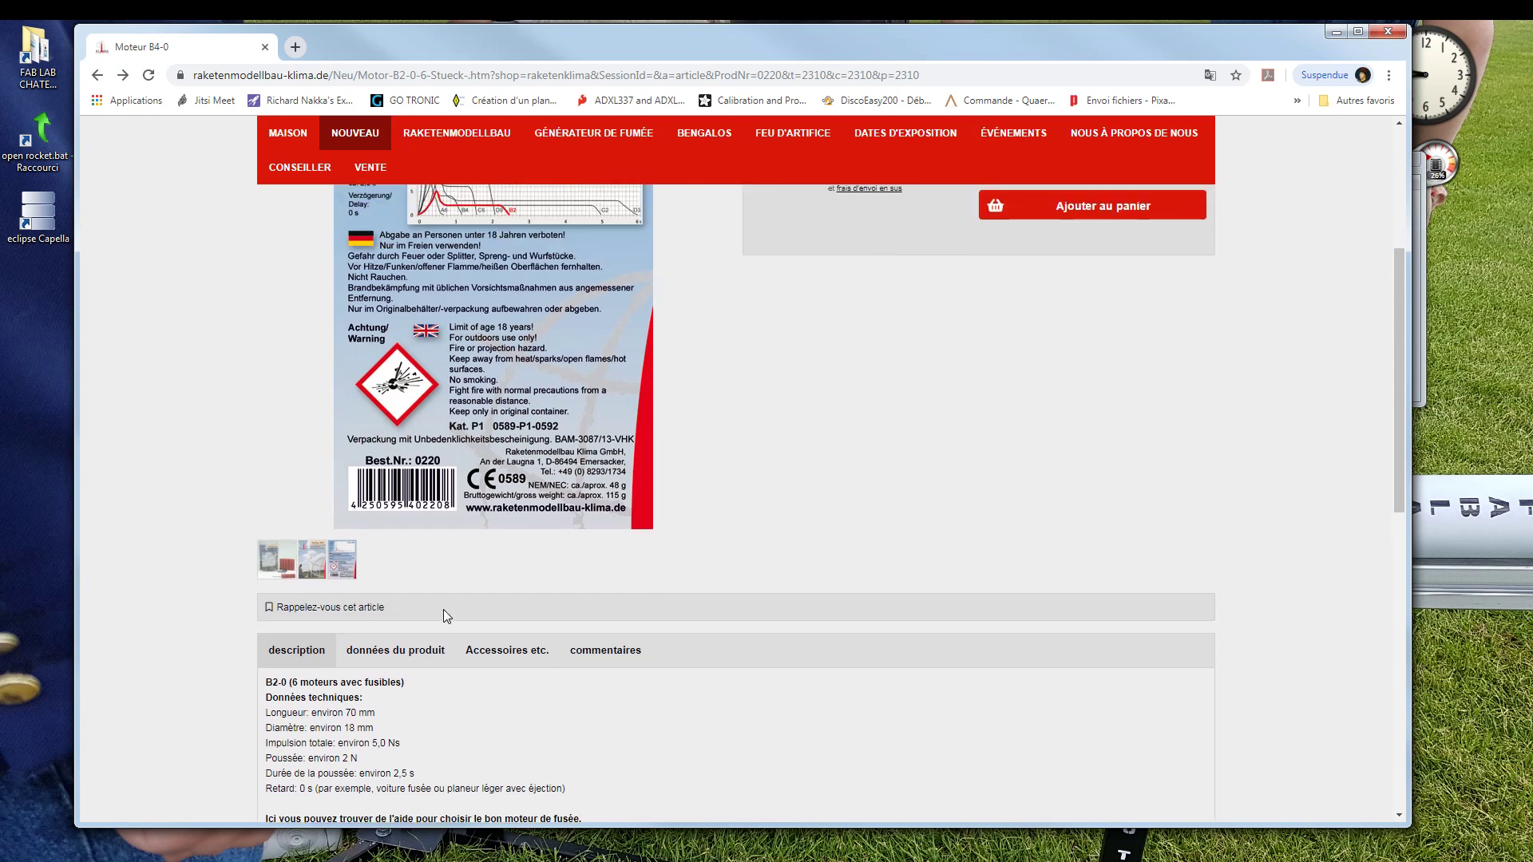
Review the Moteur B2-0 product data, accessories and customer comments, and return to the technical description.
{"action": "scroll", "coordinate": [446, 613], "scroll_direction": "down", "scroll_amount": 2}
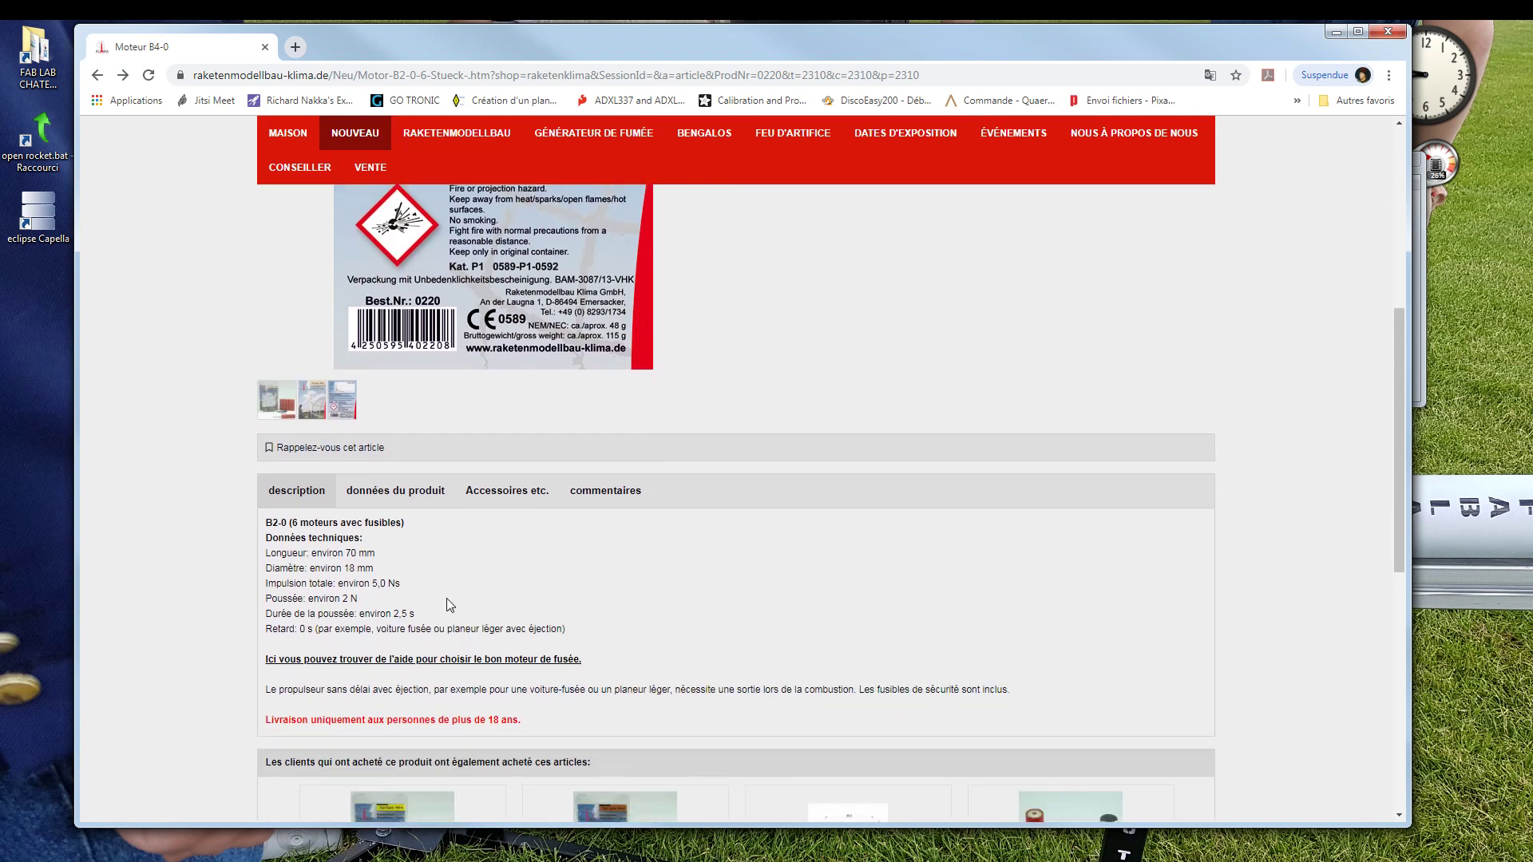
{"action": "left_click", "coordinate": [396, 491]}
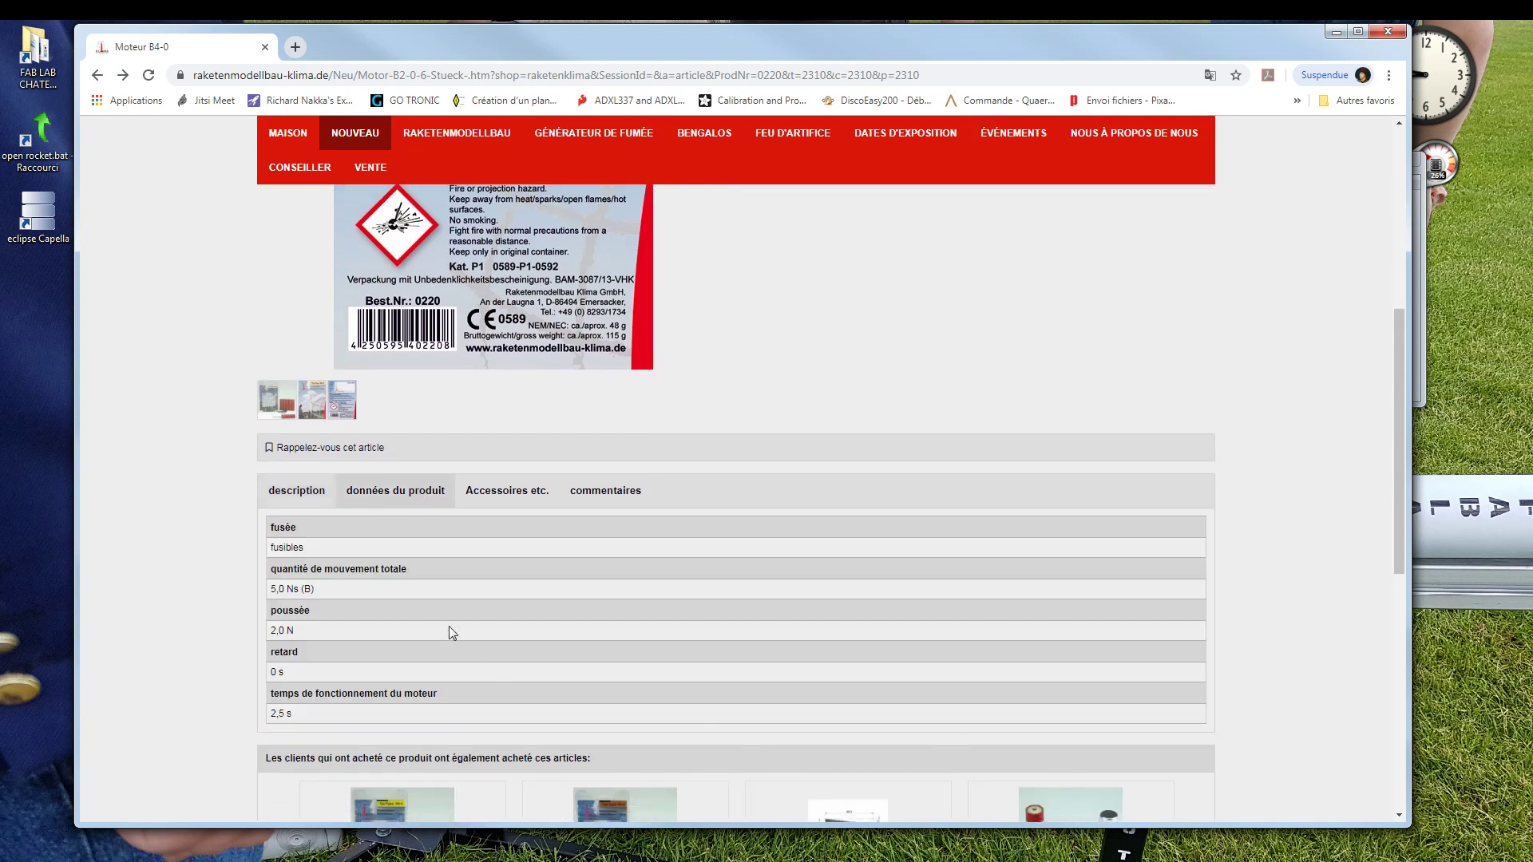
{"action": "scroll", "coordinate": [340, 722], "scroll_direction": "down", "scroll_amount": 2}
{"action": "scroll", "coordinate": [362, 714], "scroll_direction": "up", "scroll_amount": 2}
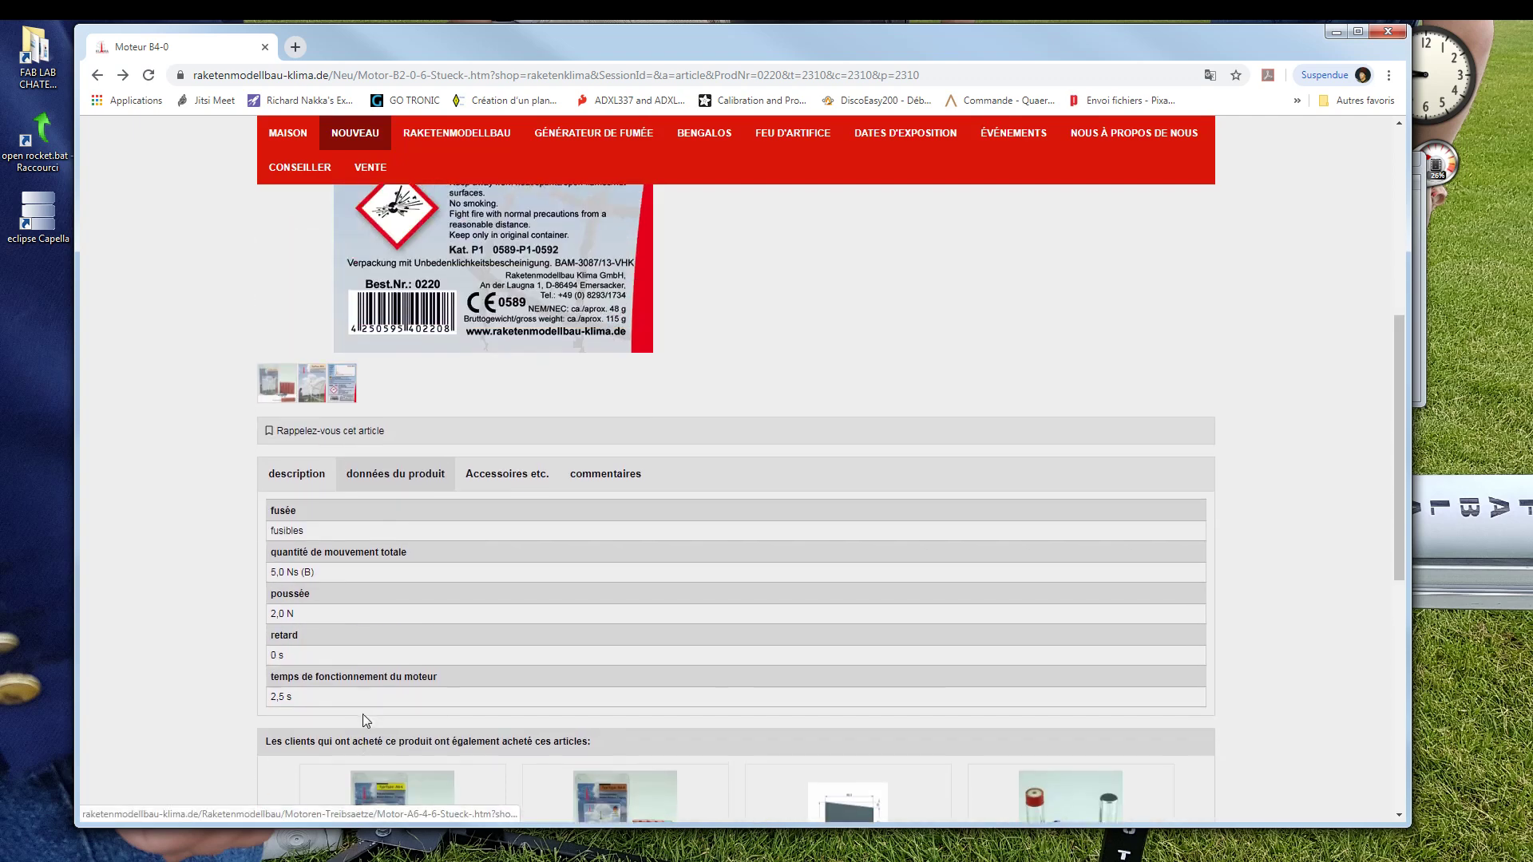
{"action": "left_click", "coordinate": [511, 490]}
{"action": "left_click", "coordinate": [607, 490]}
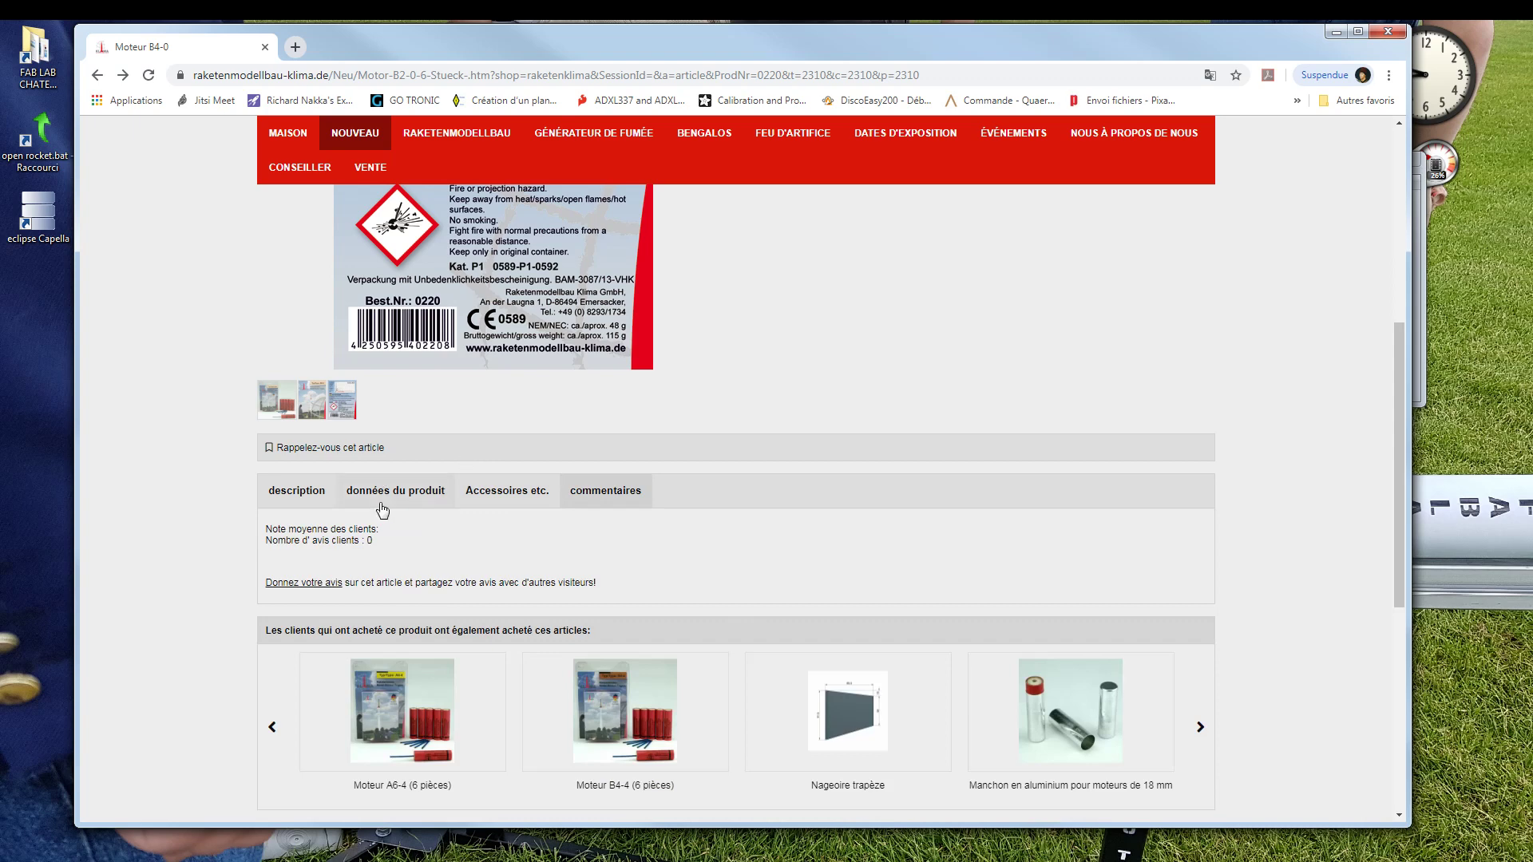
{"action": "left_click", "coordinate": [295, 497]}
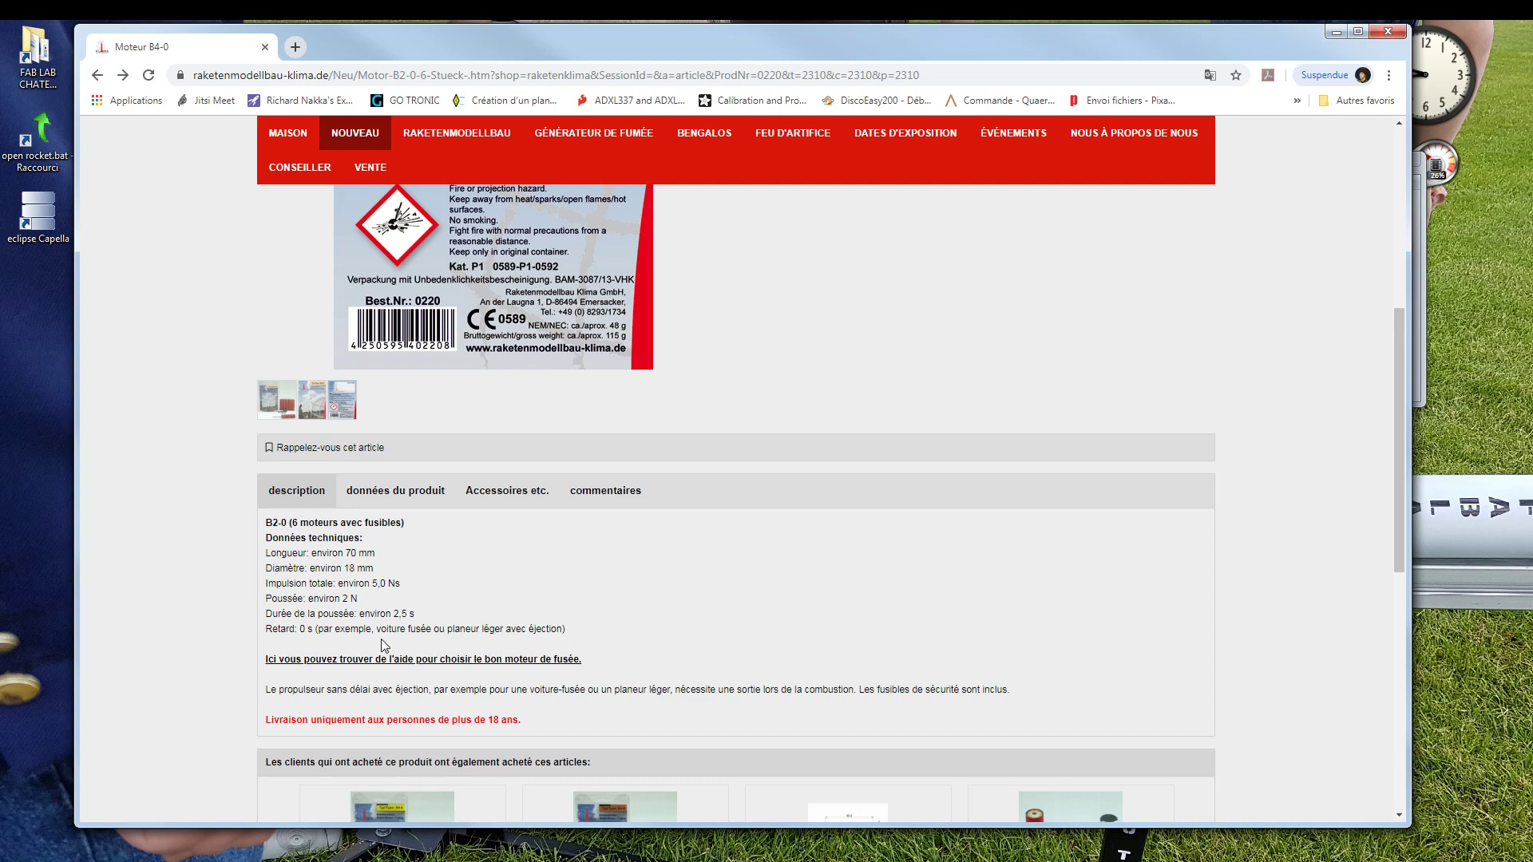
Move the browser aside and open tableau de point B2.xlsx from the desktop folder Videos ajouter un moteur dans OpenRocket, filling the screen.
{"action": "scroll", "coordinate": [328, 370], "scroll_direction": "up", "scroll_amount": 6}
{"action": "left_click_drag", "start_coordinate": [735, 46], "coordinate": [788, 425]}
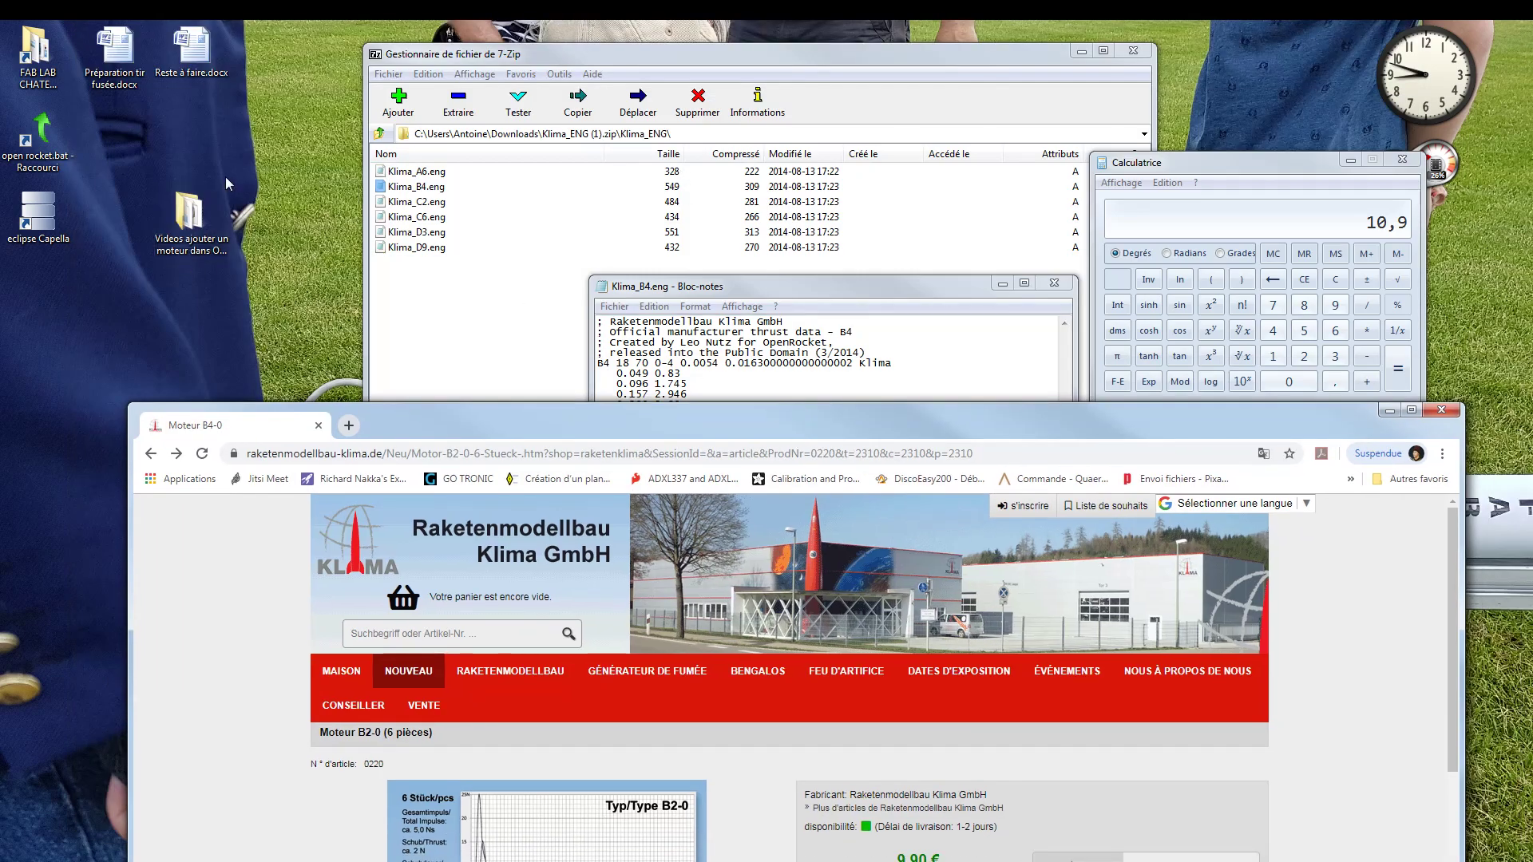
{"action": "double_click", "coordinate": [203, 223]}
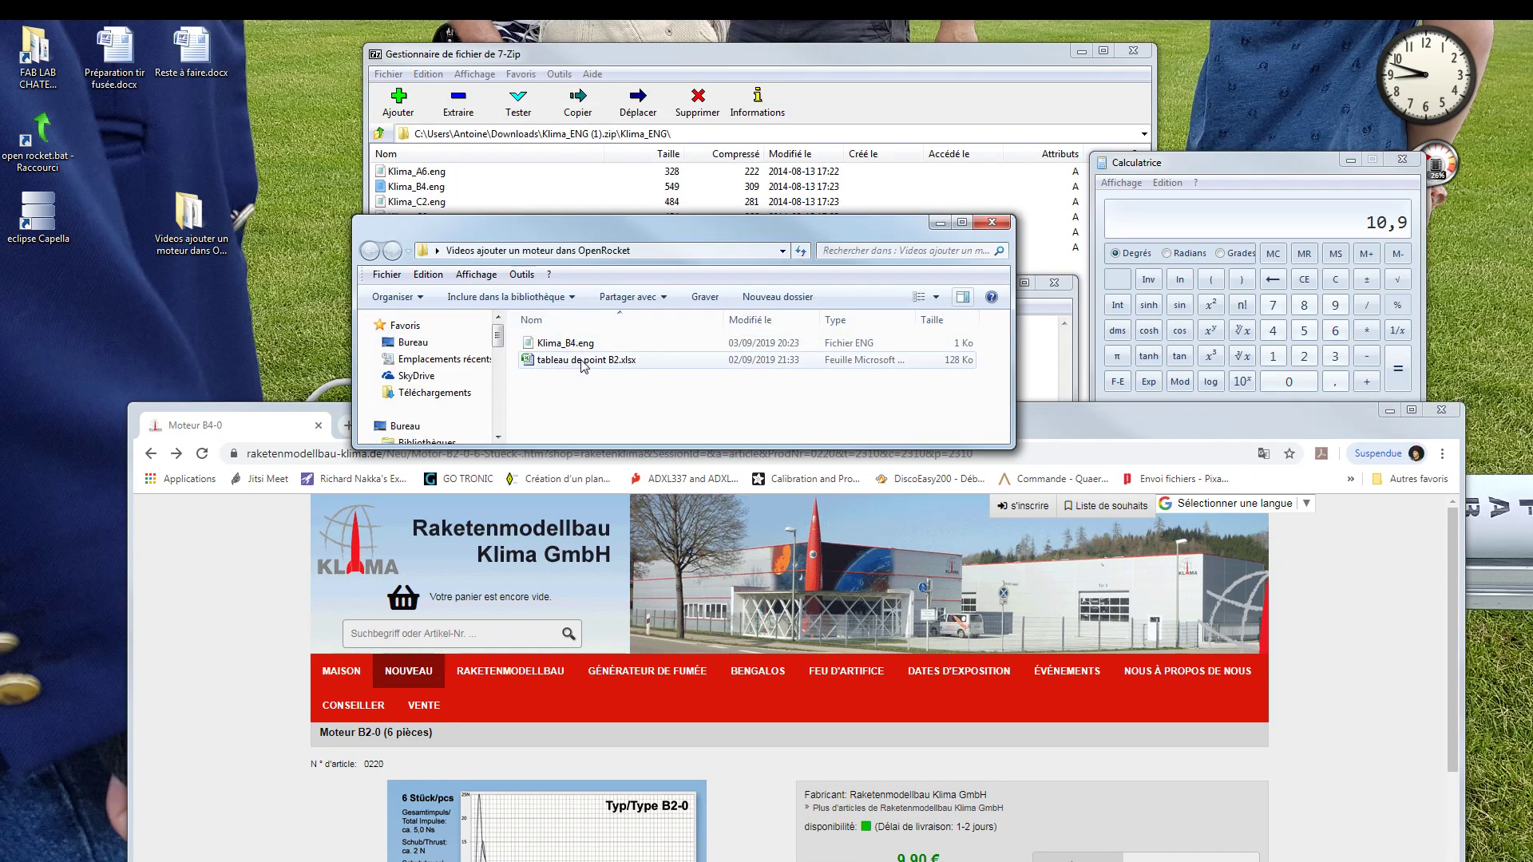
{"action": "left_click", "coordinate": [581, 364]}
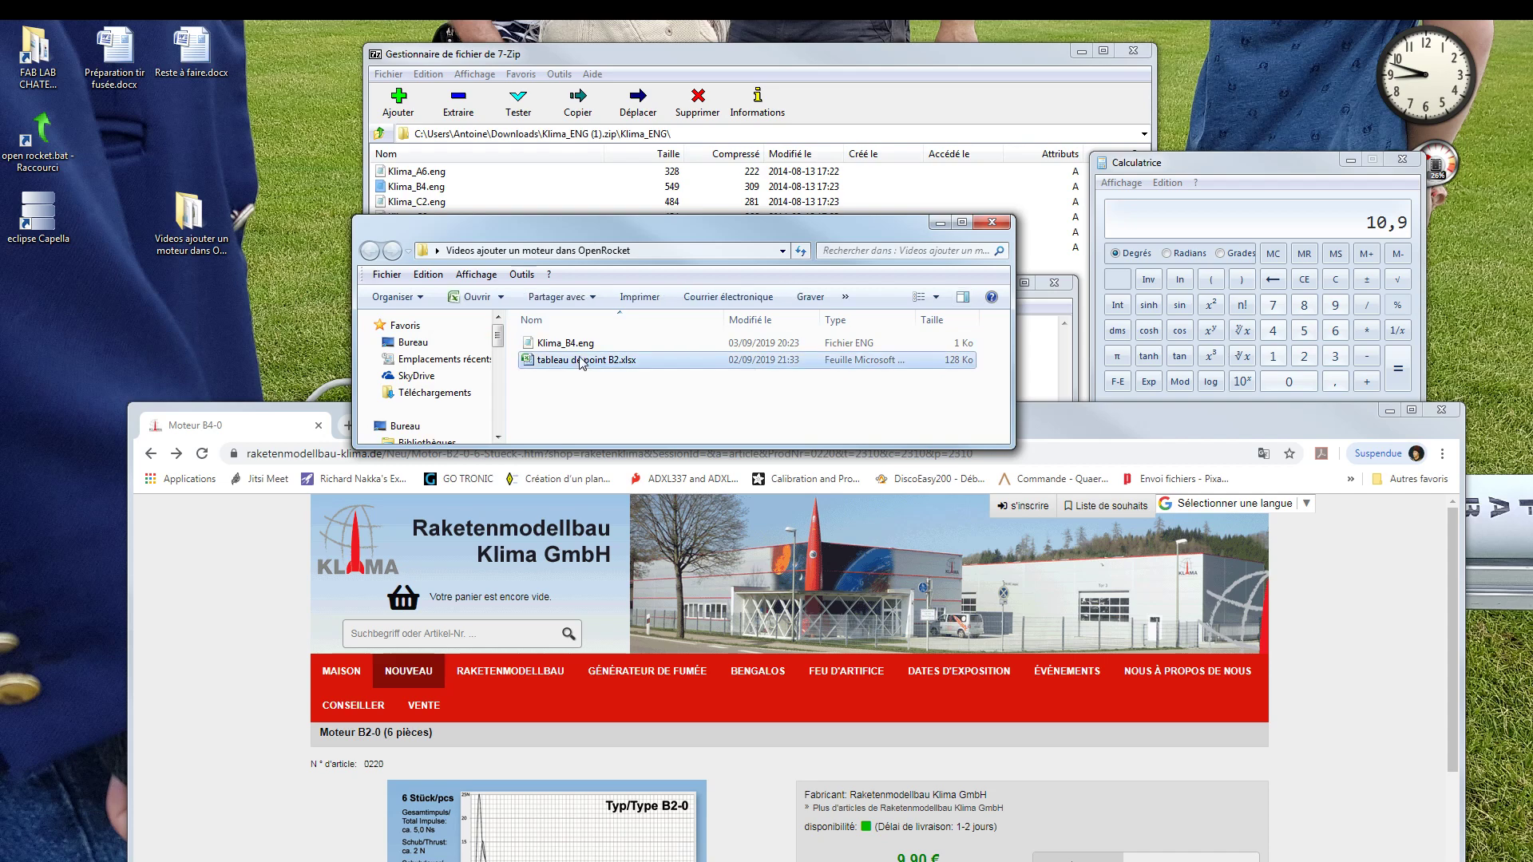
{"action": "double_click", "coordinate": [581, 361]}
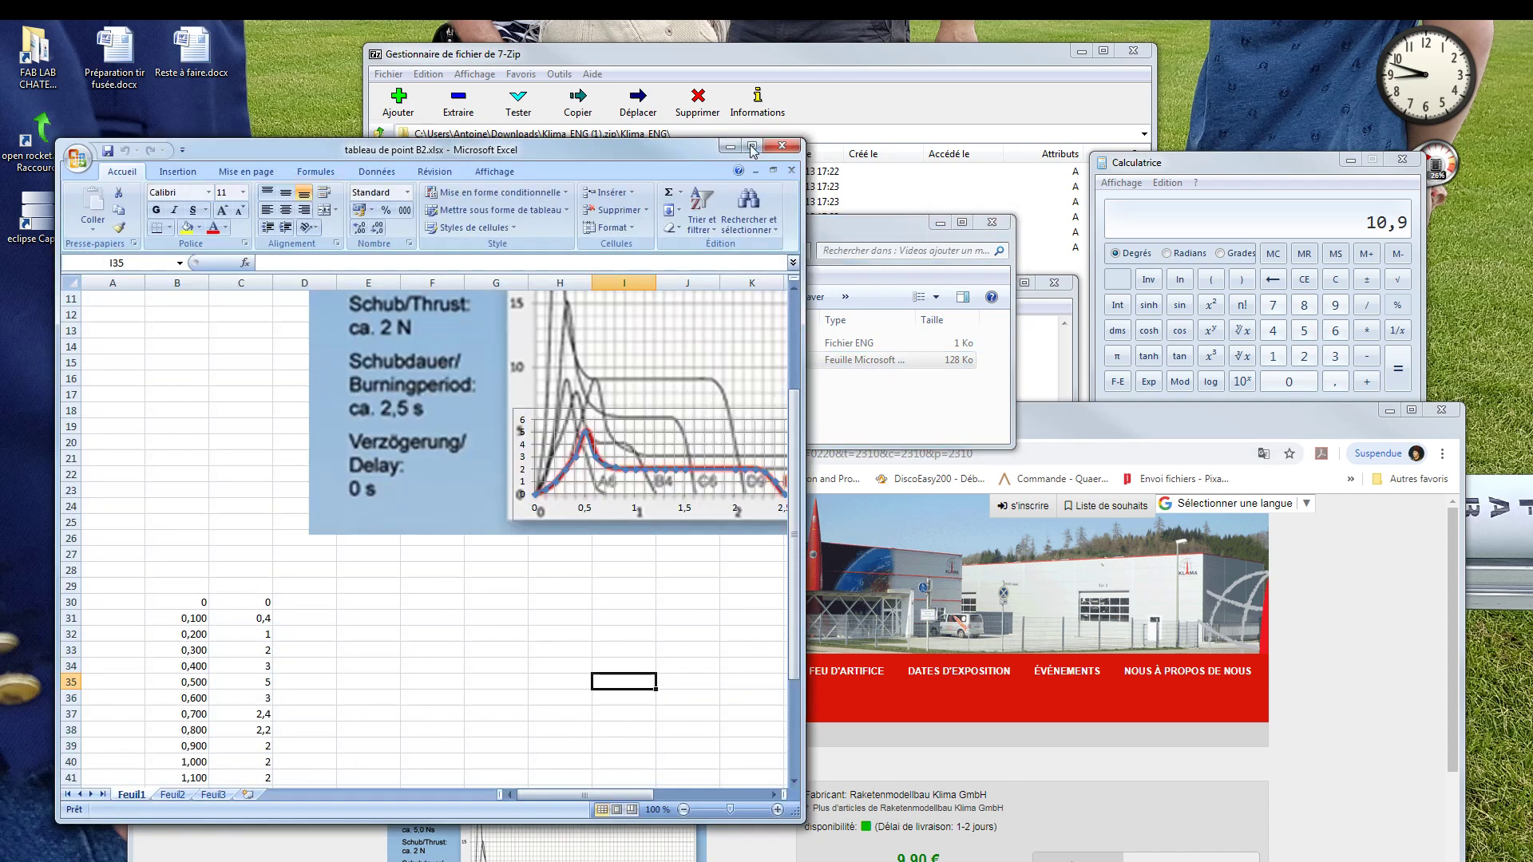
{"action": "left_click", "coordinate": [752, 147]}
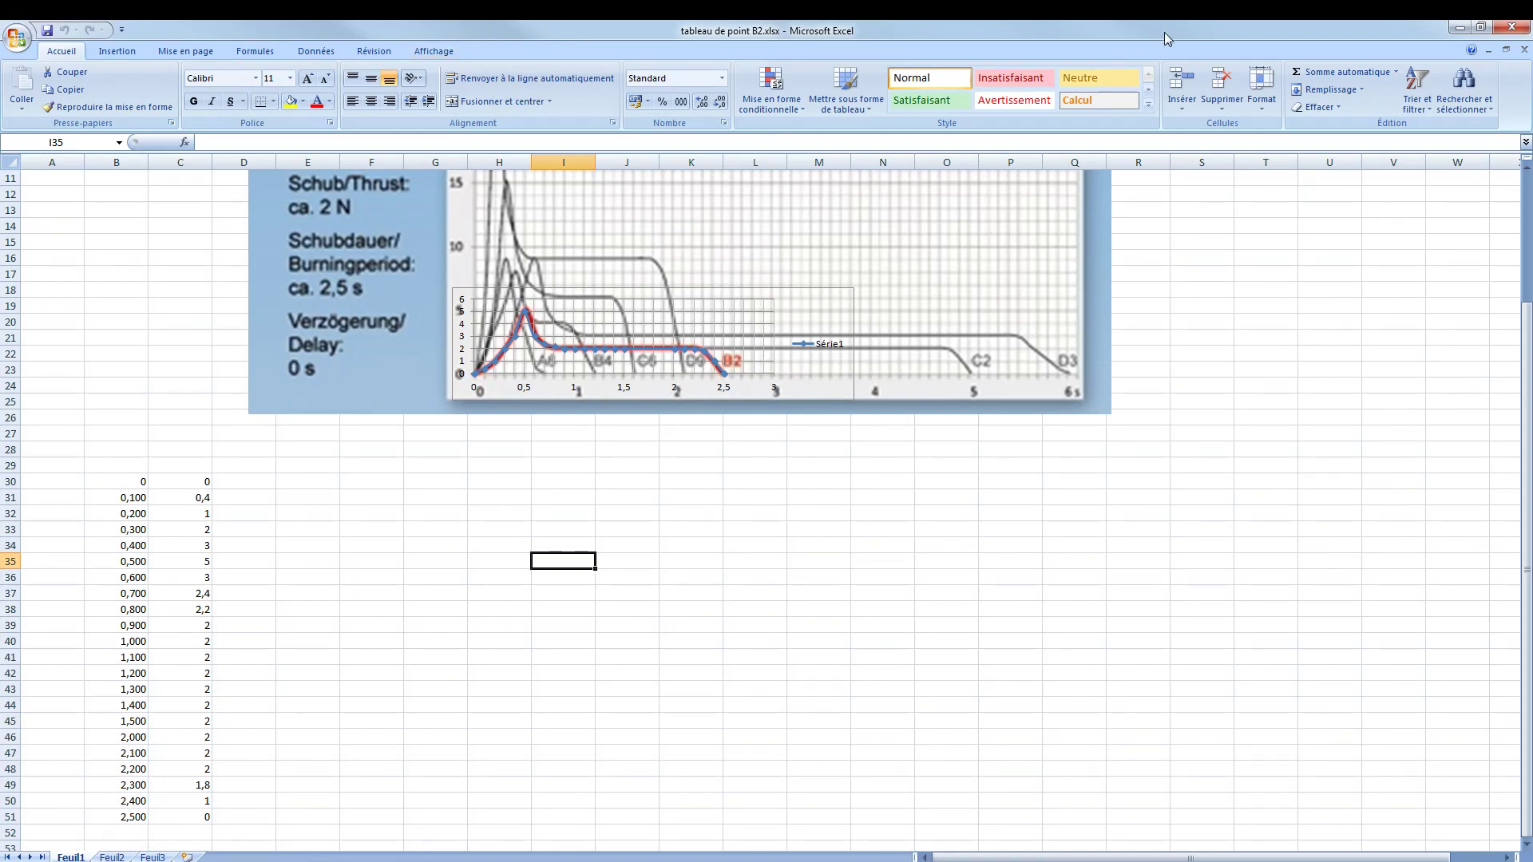
Move the plotted chart below the B2-0 label image to show both curves separately, and undo the move.
{"action": "scroll", "coordinate": [415, 606], "scroll_direction": "up", "scroll_amount": 3}
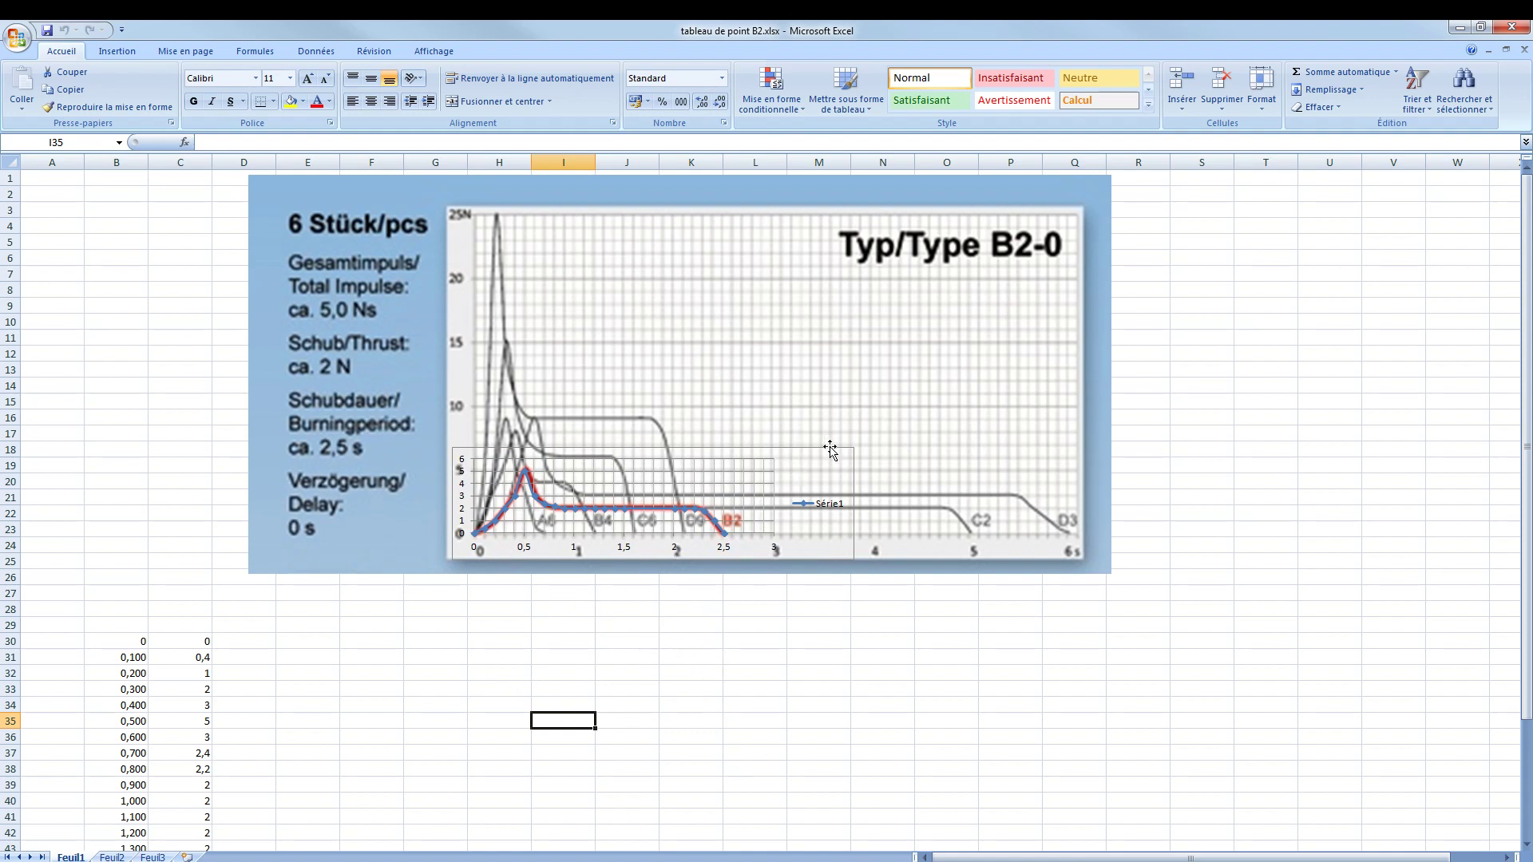
{"action": "left_click_drag", "start_coordinate": [820, 467], "coordinate": [826, 602]}
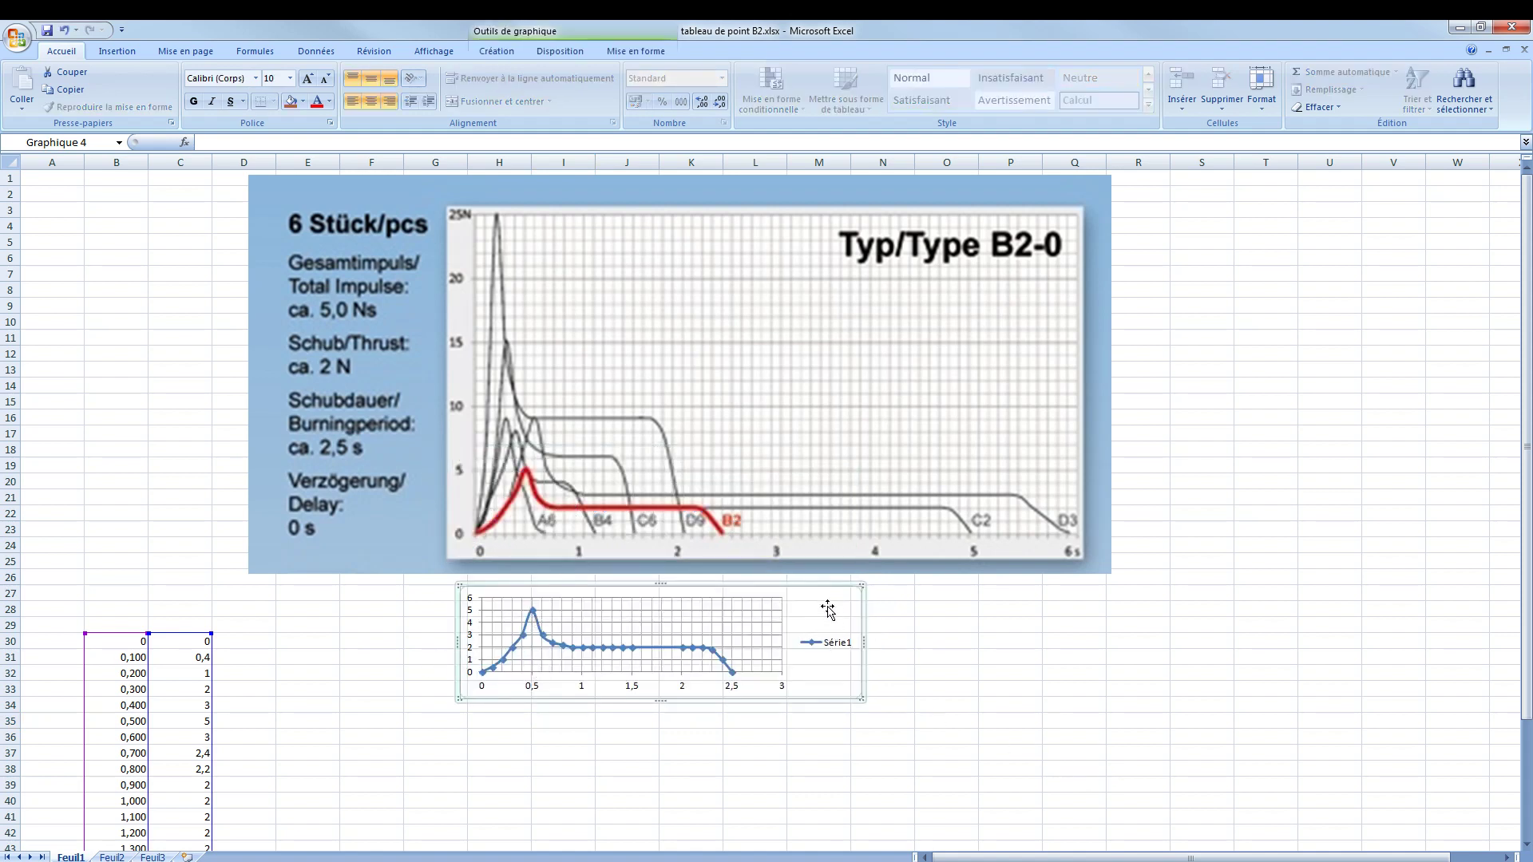
{"action": "left_click", "coordinate": [66, 30]}
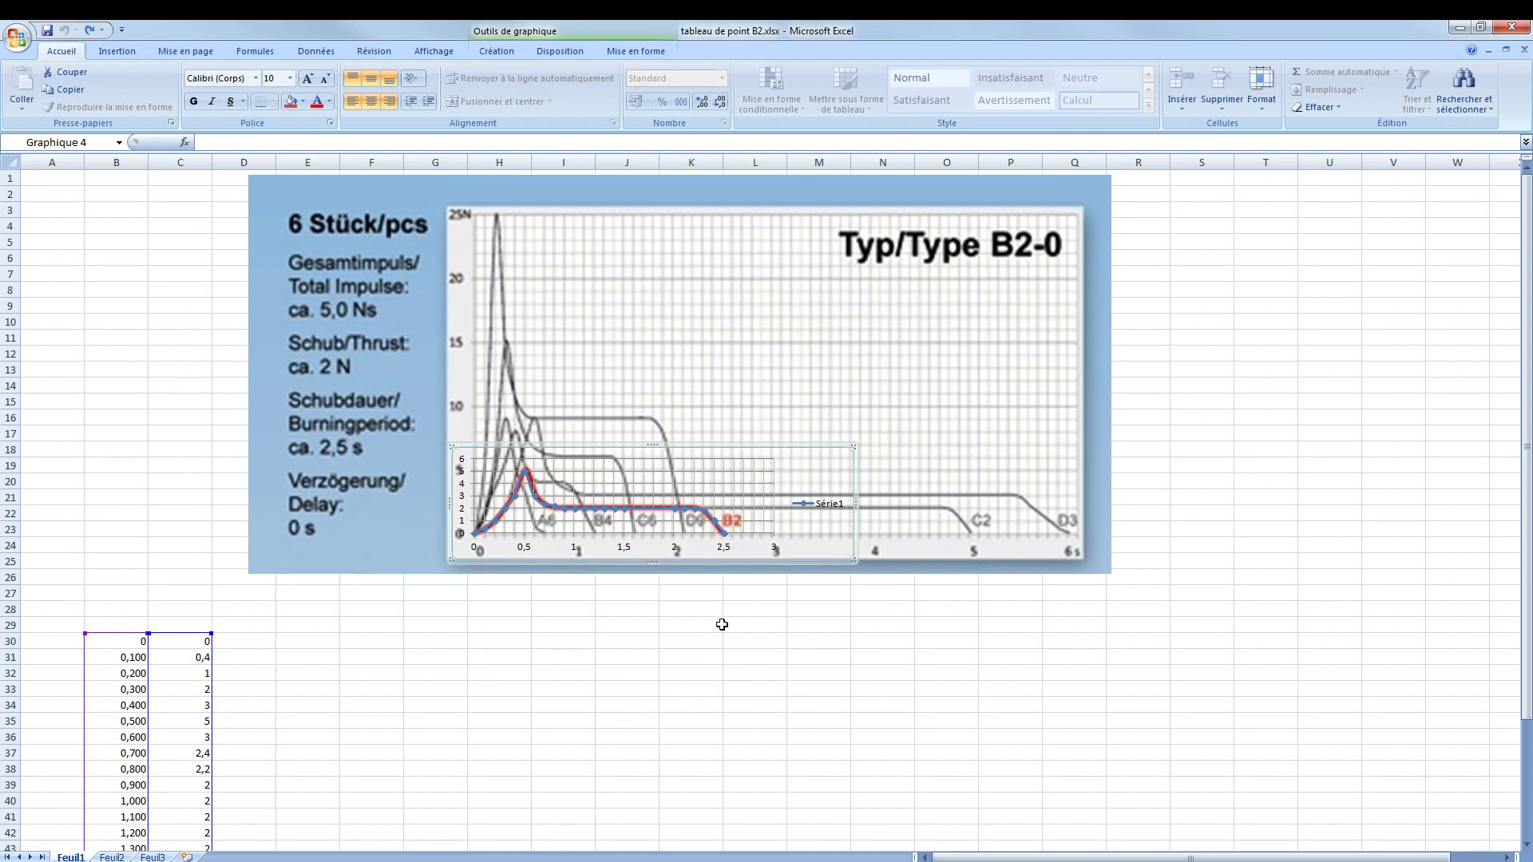
Examine the time and thrust points in rows 30 to 51 against the B2 curve on the label image.
{"action": "scroll", "coordinate": [464, 658], "scroll_direction": "down", "scroll_amount": 3}
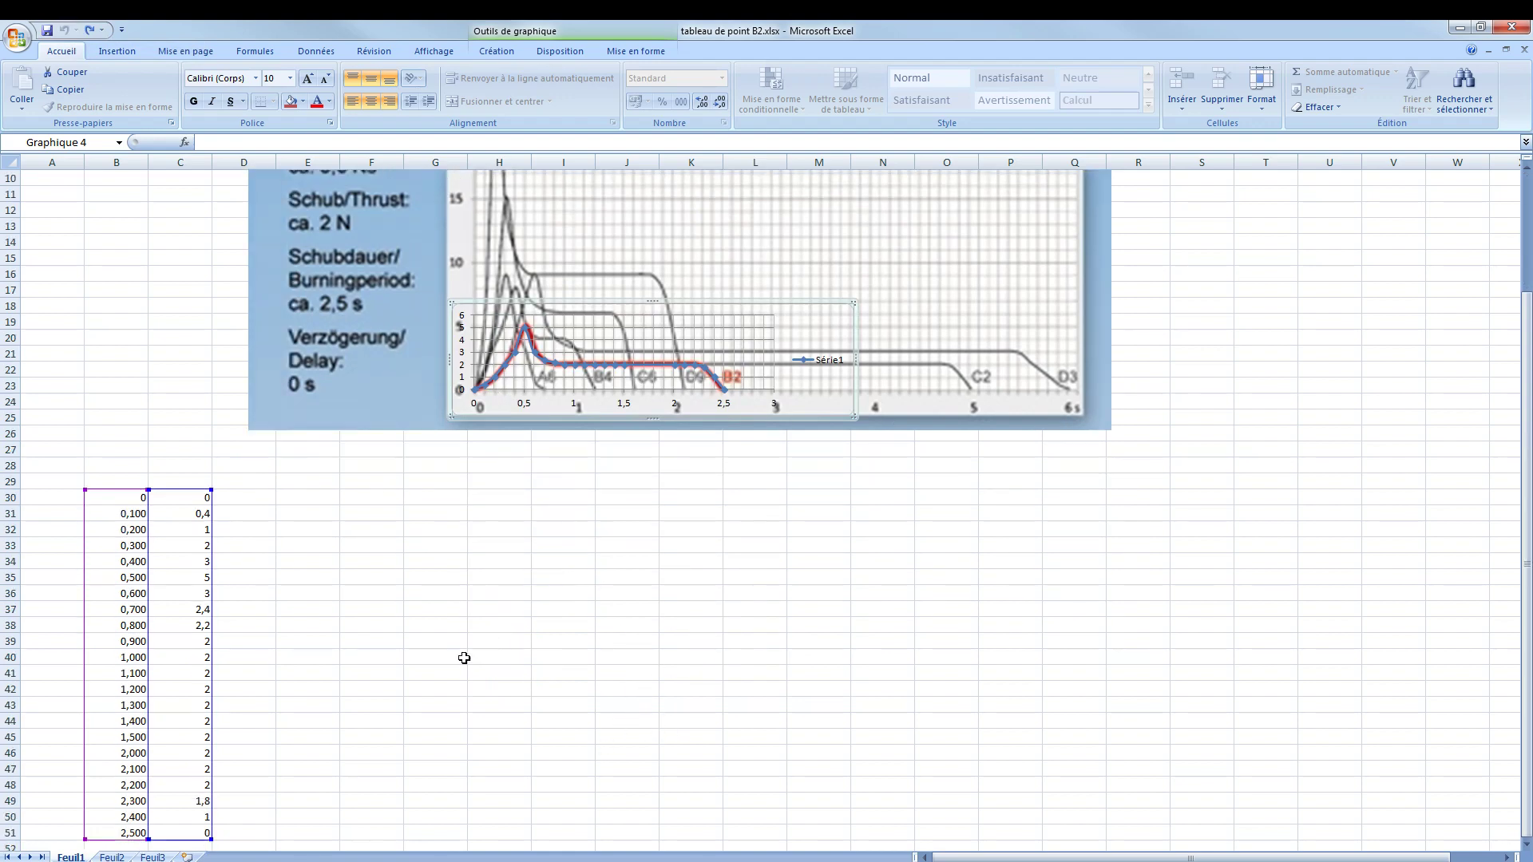
{"action": "scroll", "coordinate": [96, 439], "scroll_direction": "down", "scroll_amount": 1}
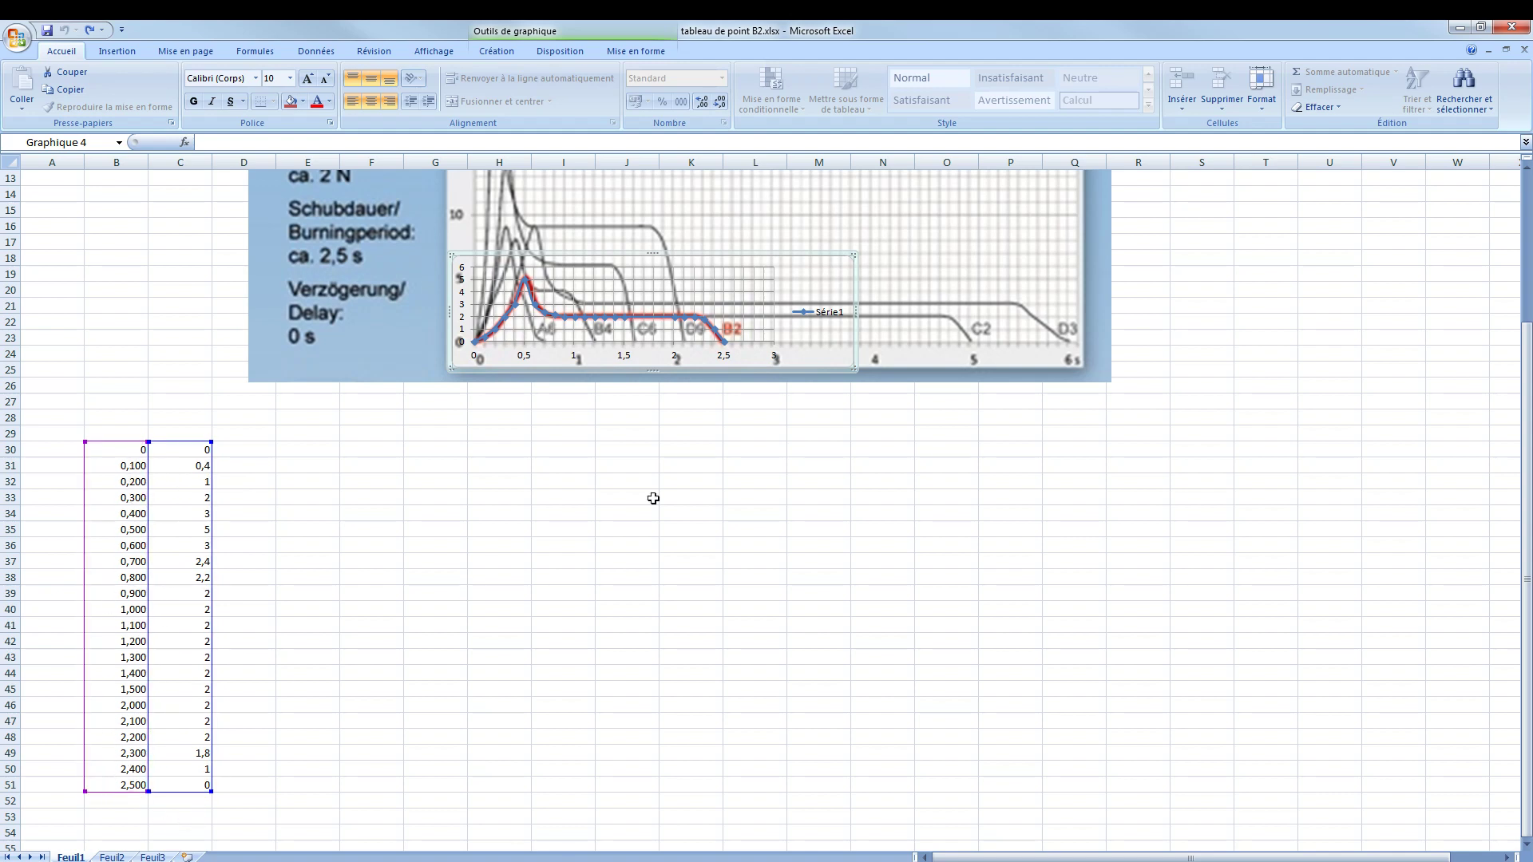
{"action": "scroll", "coordinate": [781, 448], "scroll_direction": "up", "scroll_amount": 1}
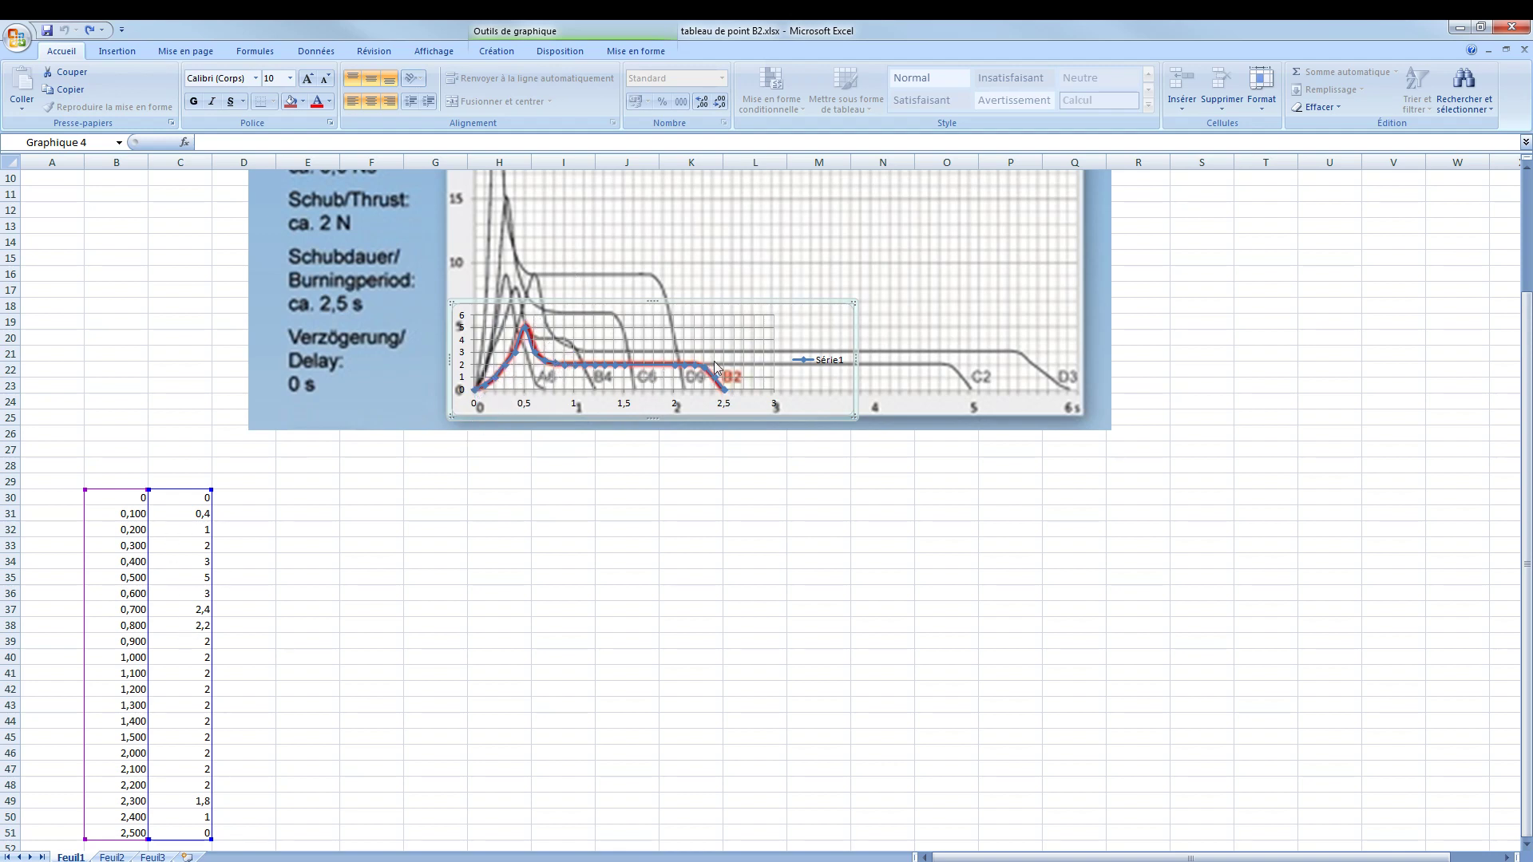
{"action": "scroll", "coordinate": [144, 695], "scroll_direction": "down", "scroll_amount": 2}
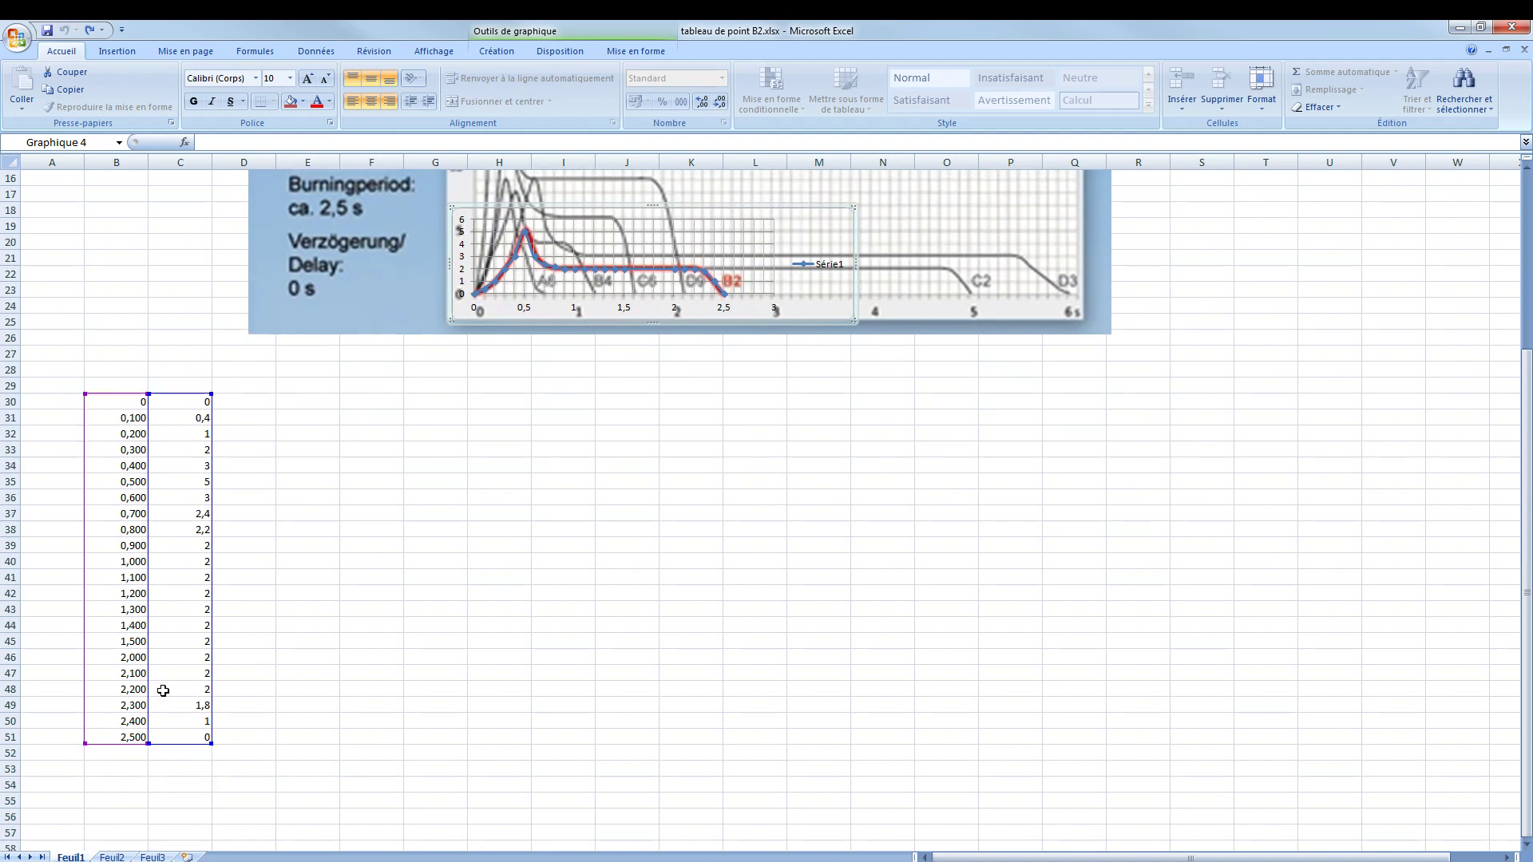
{"action": "scroll", "coordinate": [240, 671], "scroll_direction": "up", "scroll_amount": 1}
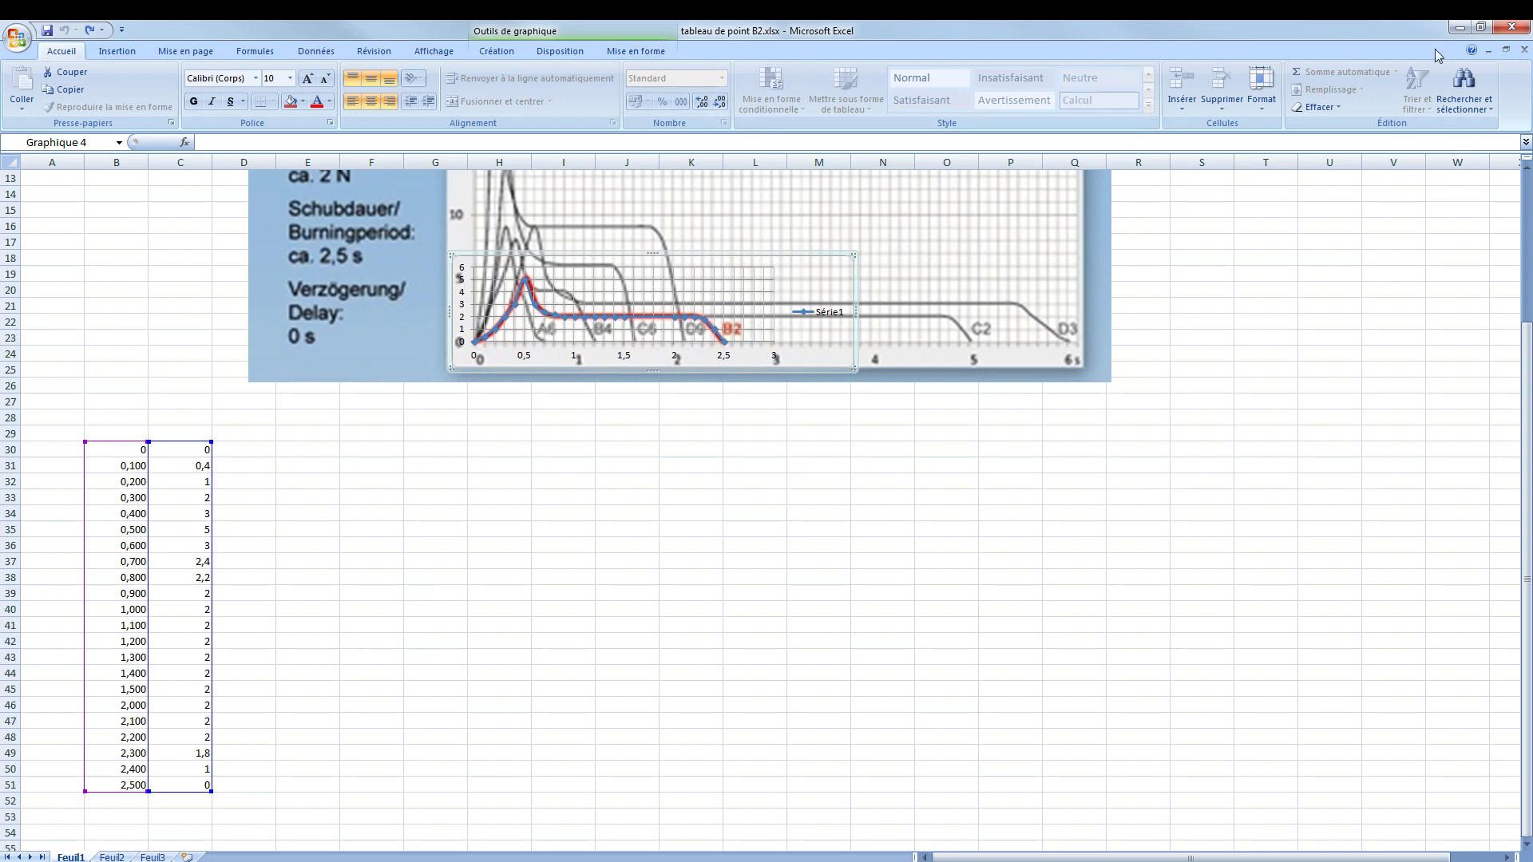
Reduce and reposition the spreadsheet window, place the open Klima_B4.eng text beside it, and close that text file.
{"action": "left_click", "coordinate": [1480, 27]}
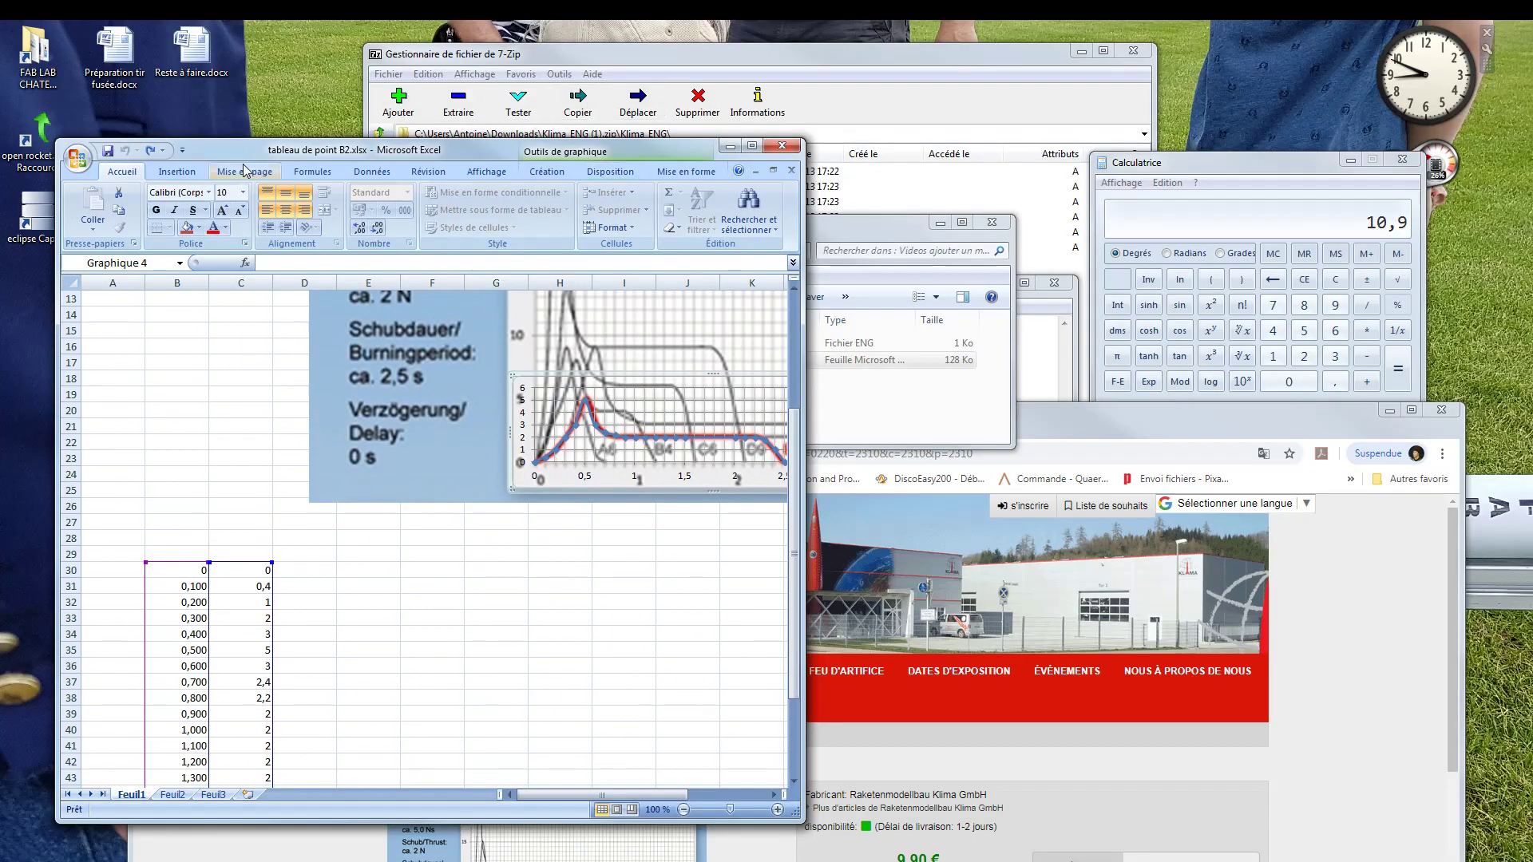
{"action": "mouse_move", "coordinate": [204, 151]}
{"action": "left_mouse_down"}
{"action": "mouse_move", "coordinate": [908, 314]}
{"action": "mouse_move", "coordinate": [337, 139]}
{"action": "mouse_move", "coordinate": [195, 180]}
{"action": "left_mouse_up"}
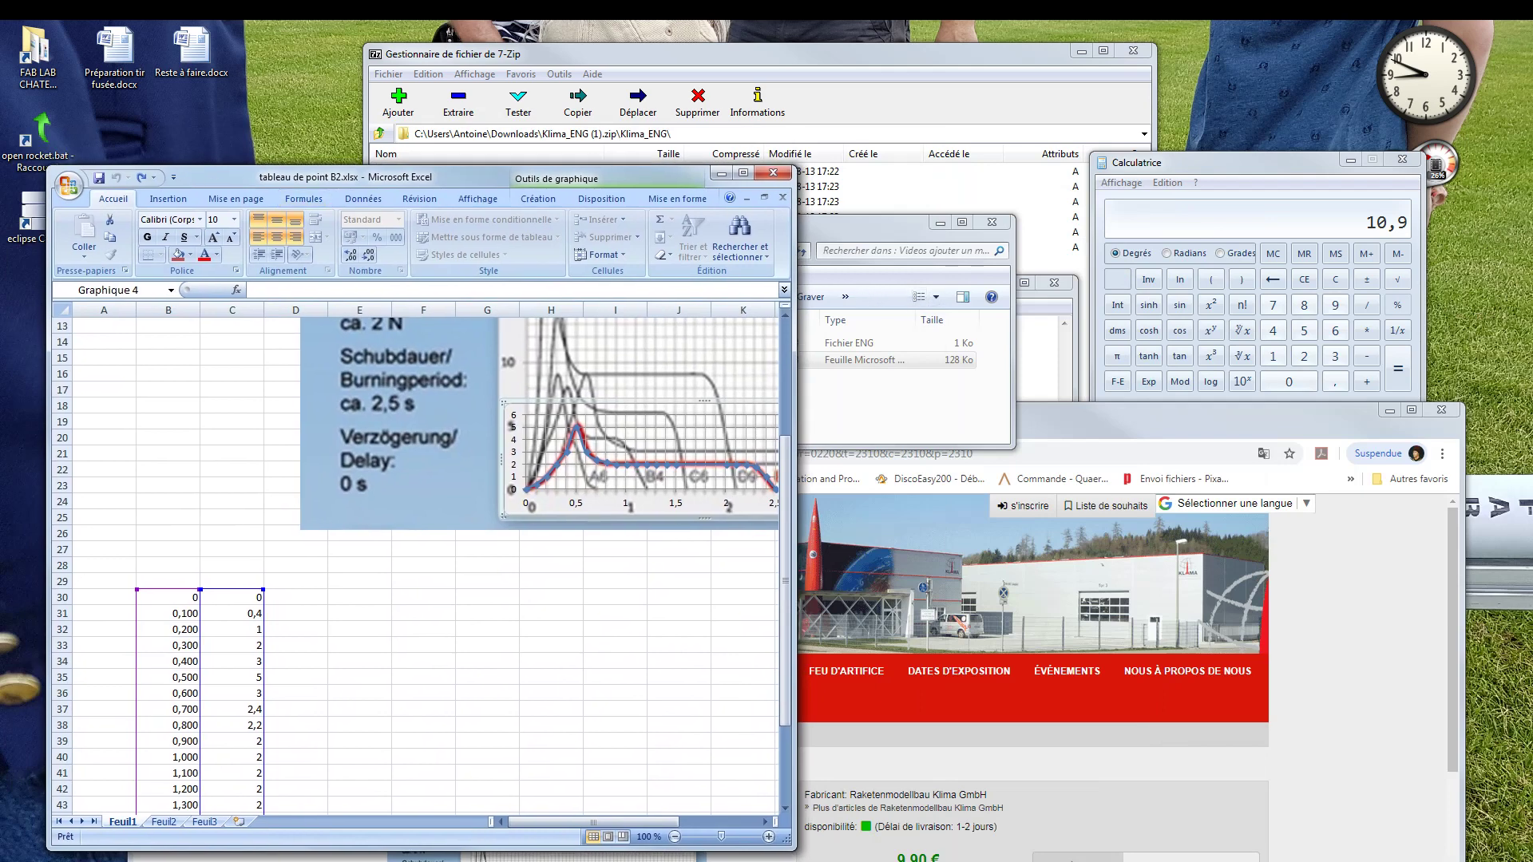
{"action": "left_click", "coordinate": [360, 860]}
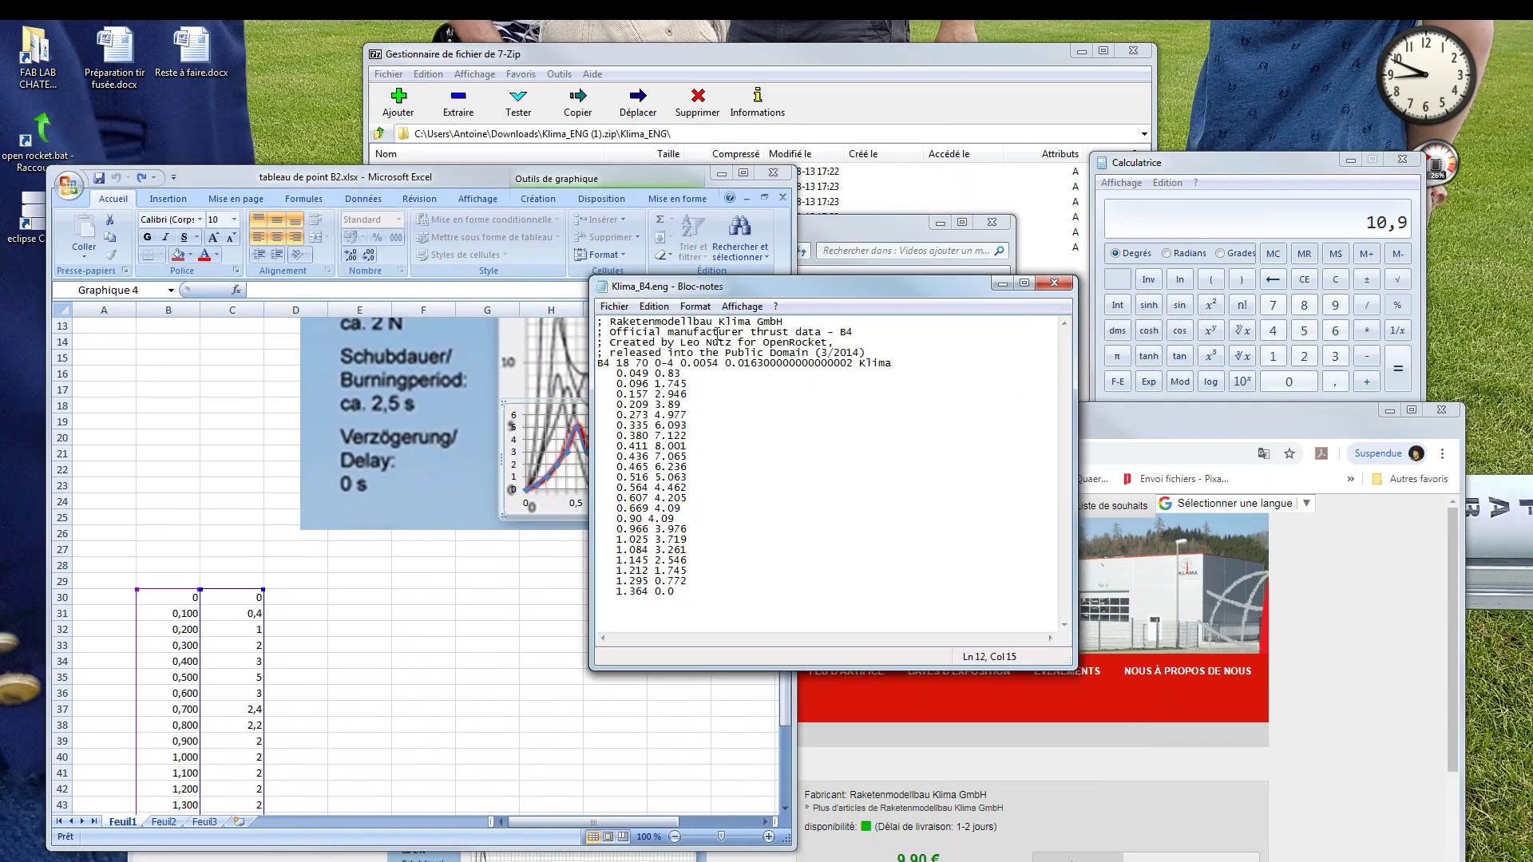
{"action": "left_click_drag", "start_coordinate": [754, 293], "coordinate": [904, 297]}
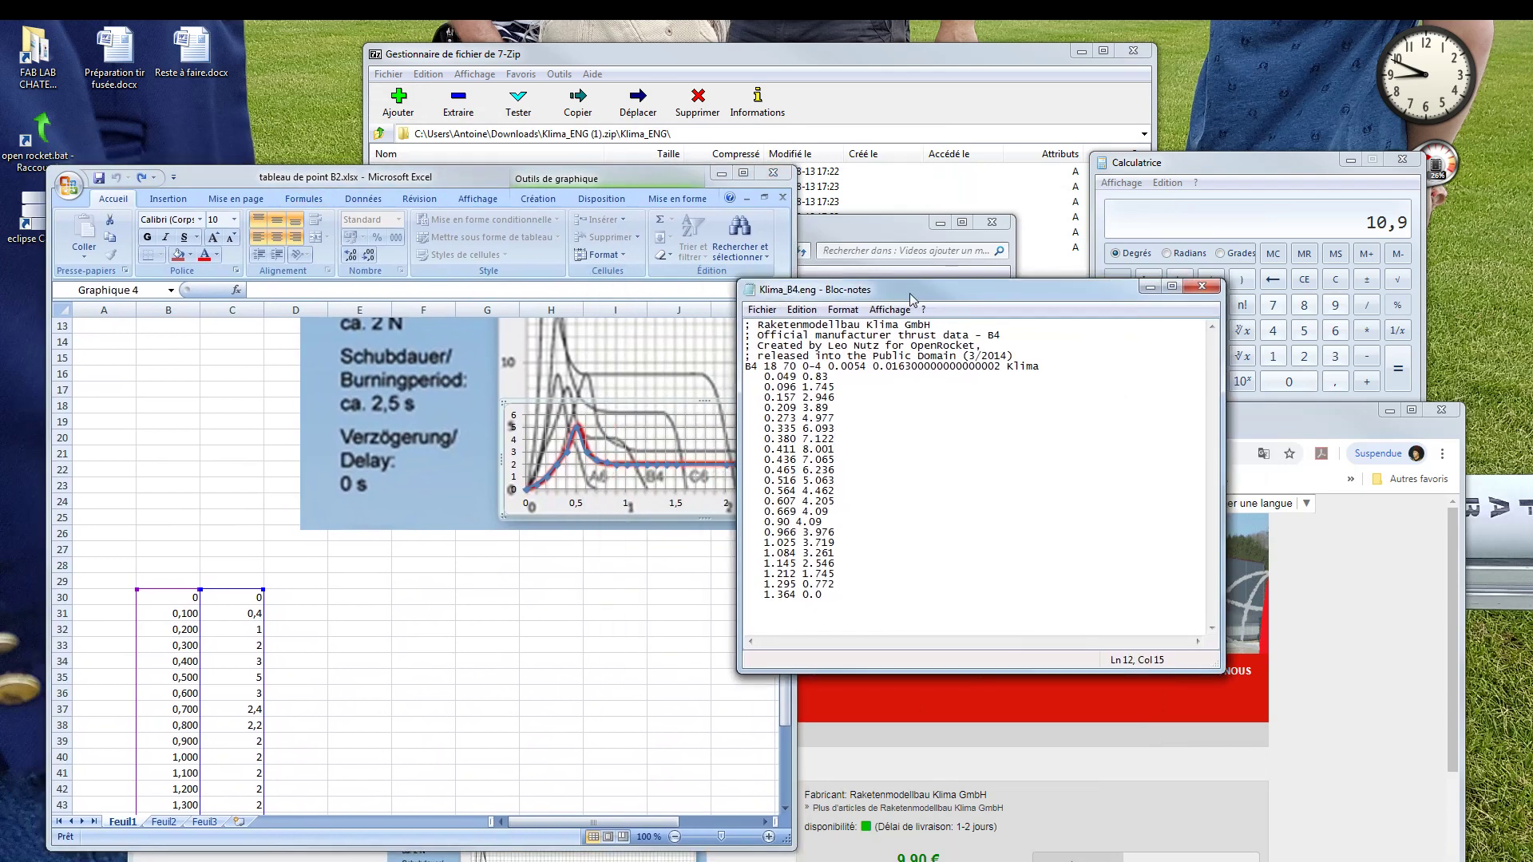
{"action": "left_click", "coordinate": [1201, 289]}
Open the Klima_B4.eng copy in the Videos ajouter un moteur dans OpenRocket folder, check its contents and close it.
{"action": "left_click", "coordinate": [867, 227]}
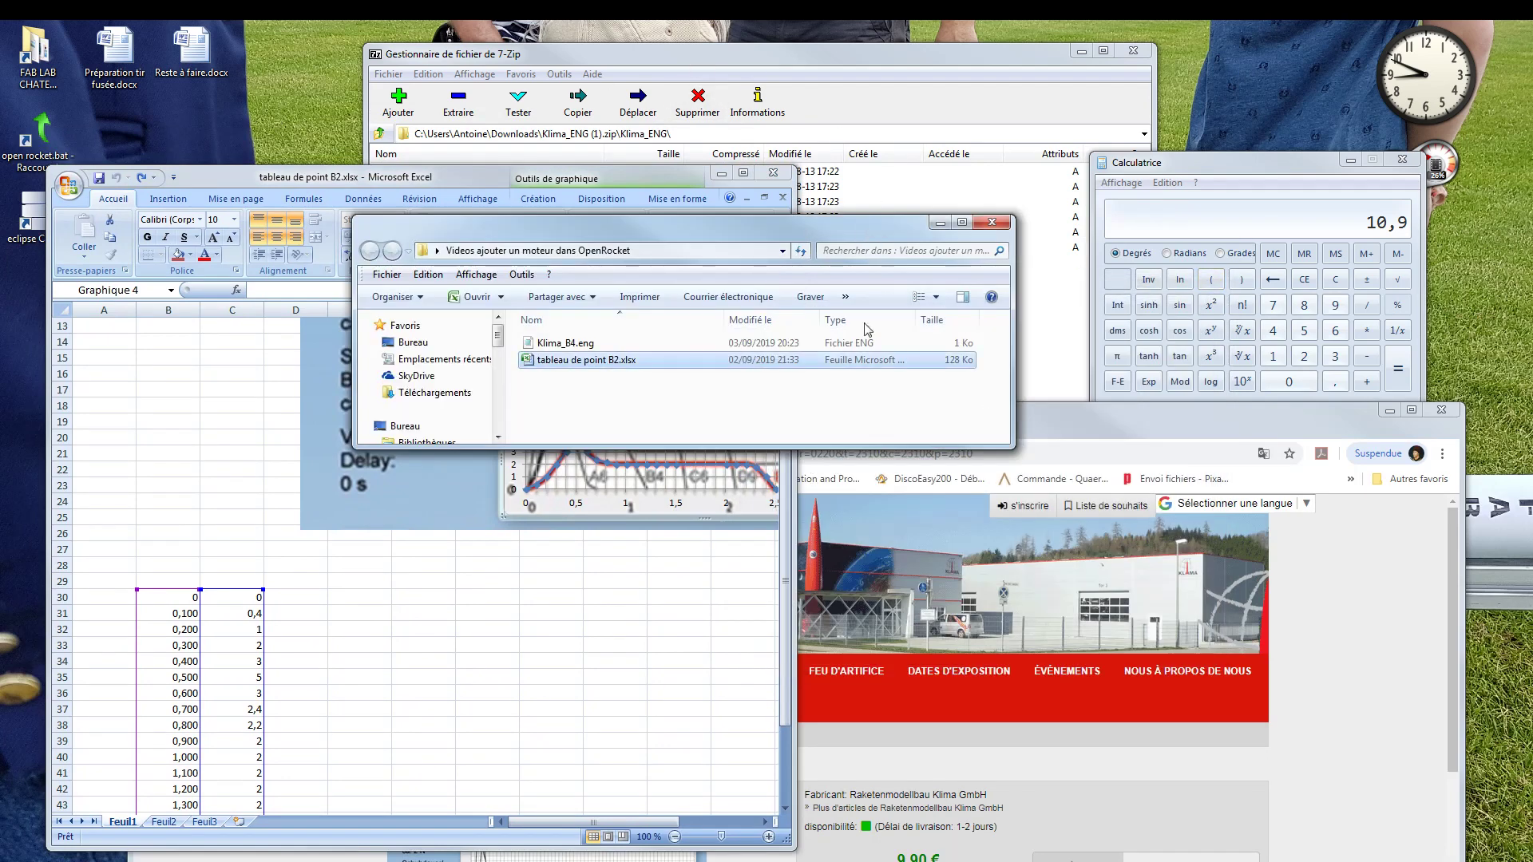
{"action": "double_click", "coordinate": [867, 342]}
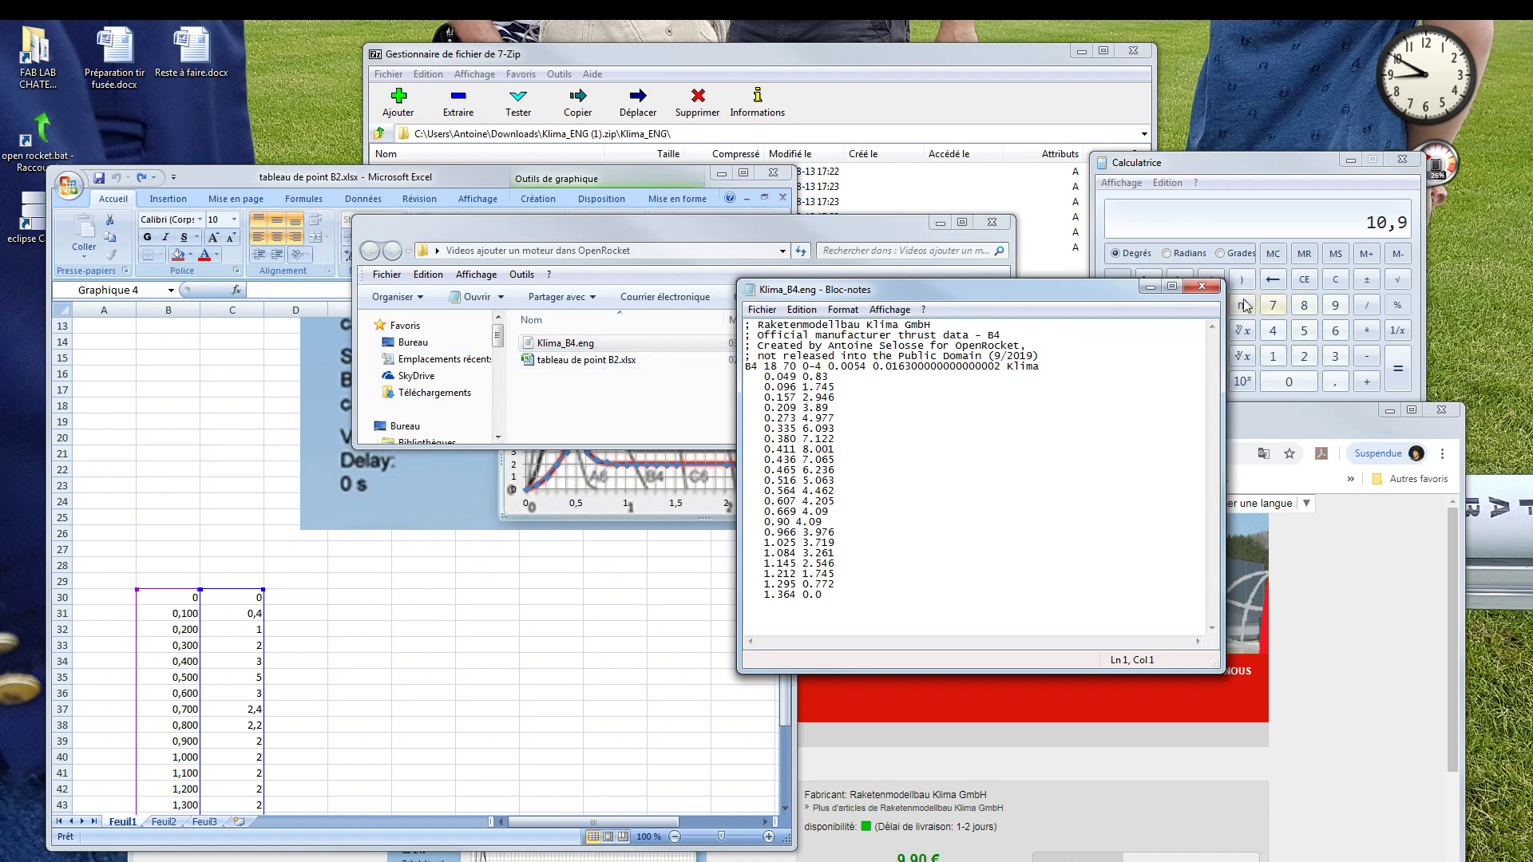
{"action": "left_click", "coordinate": [1201, 286]}
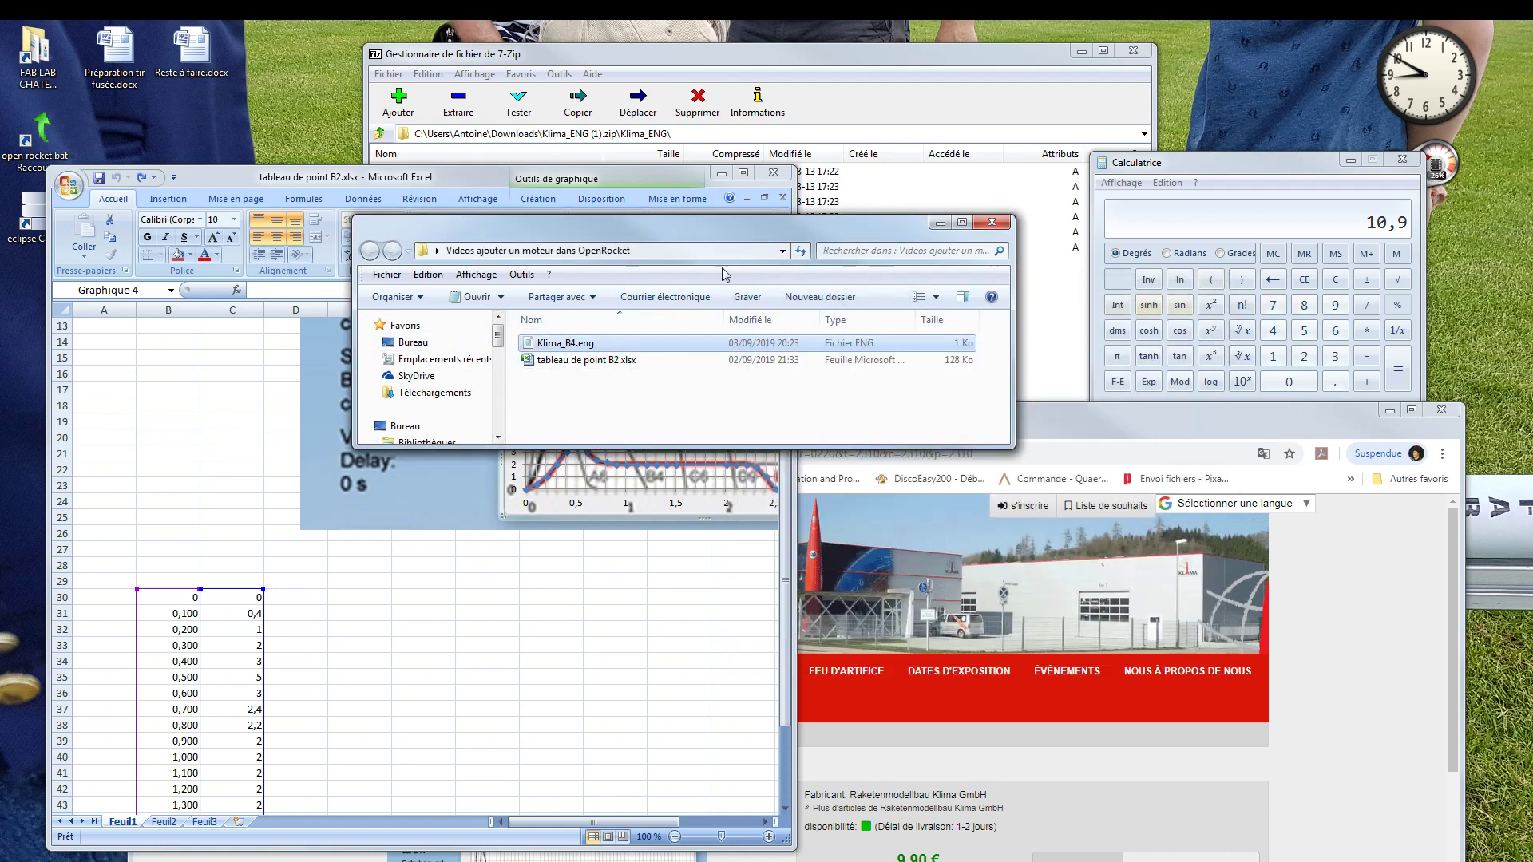
Rename the copied Klima_B4.eng file as Klima_B2.eng.
{"action": "left_click", "coordinate": [582, 349]}
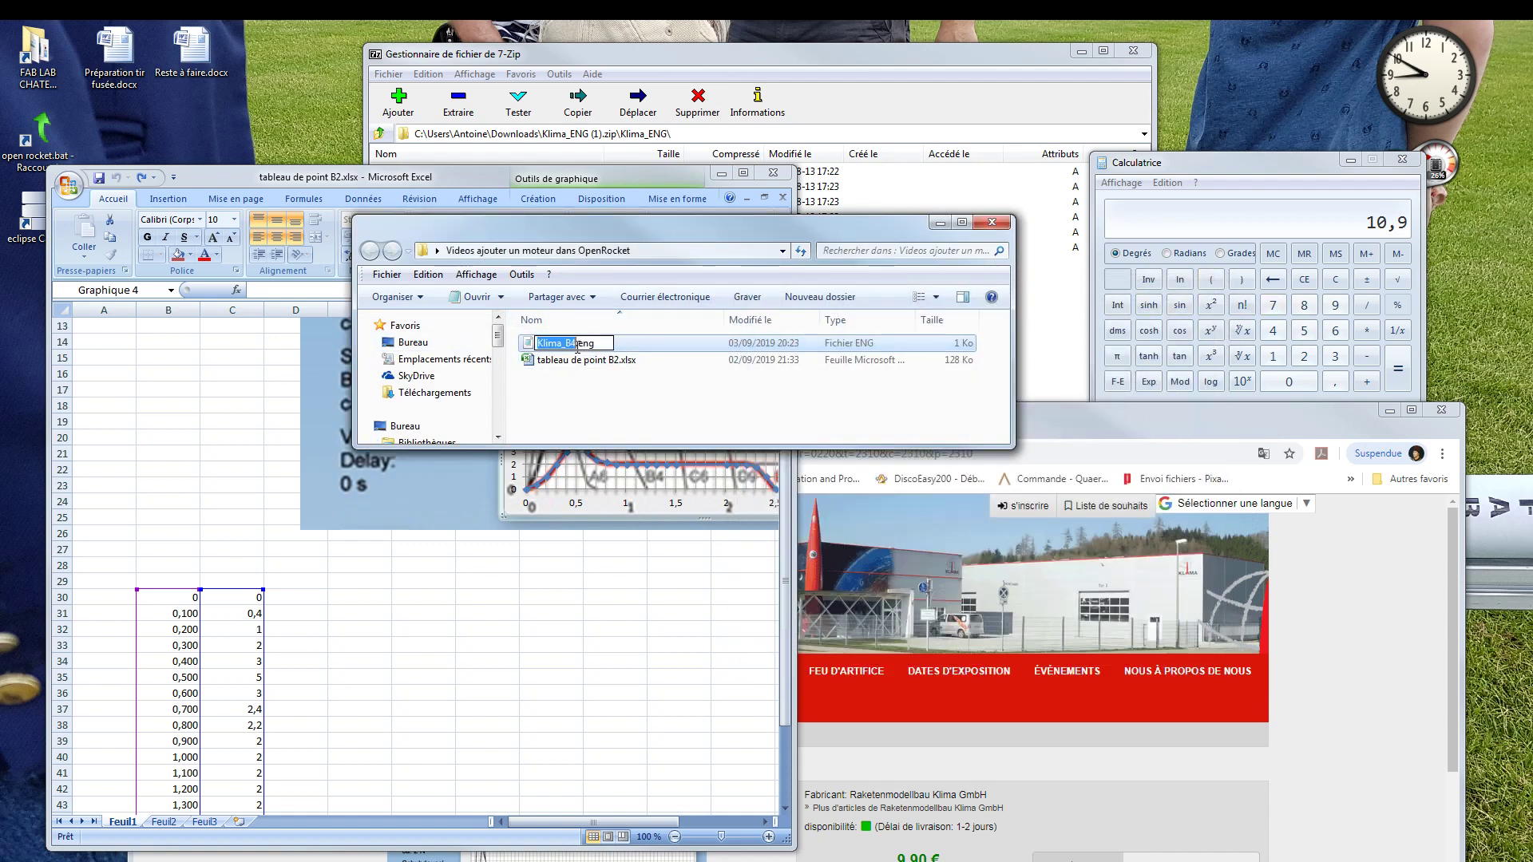
{"action": "key", "text": "BackSpace"}
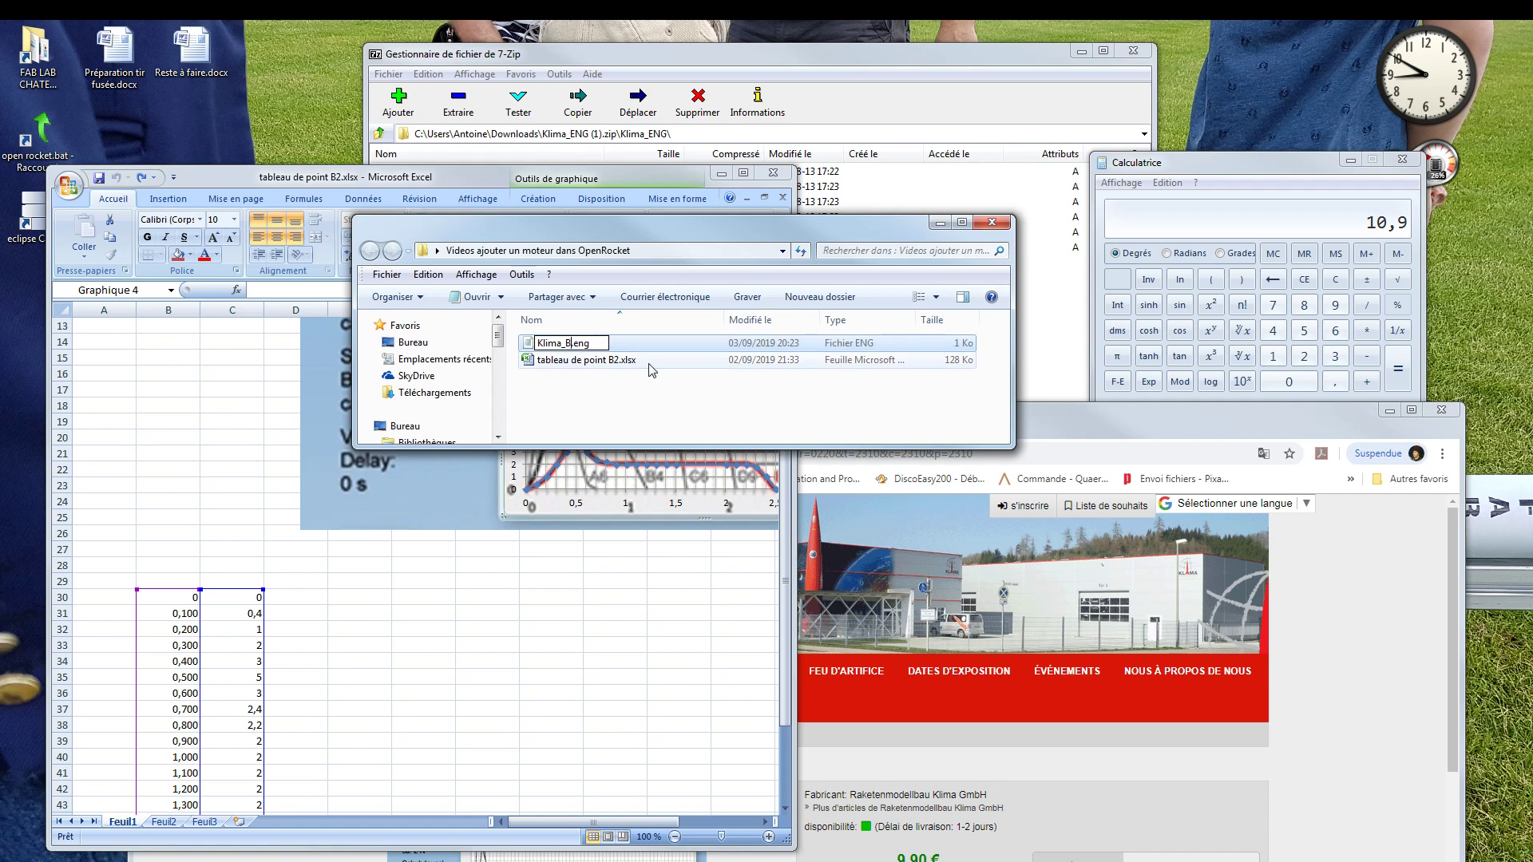
{"action": "type", "text": "2"}
{"action": "key", "text": "Return"}
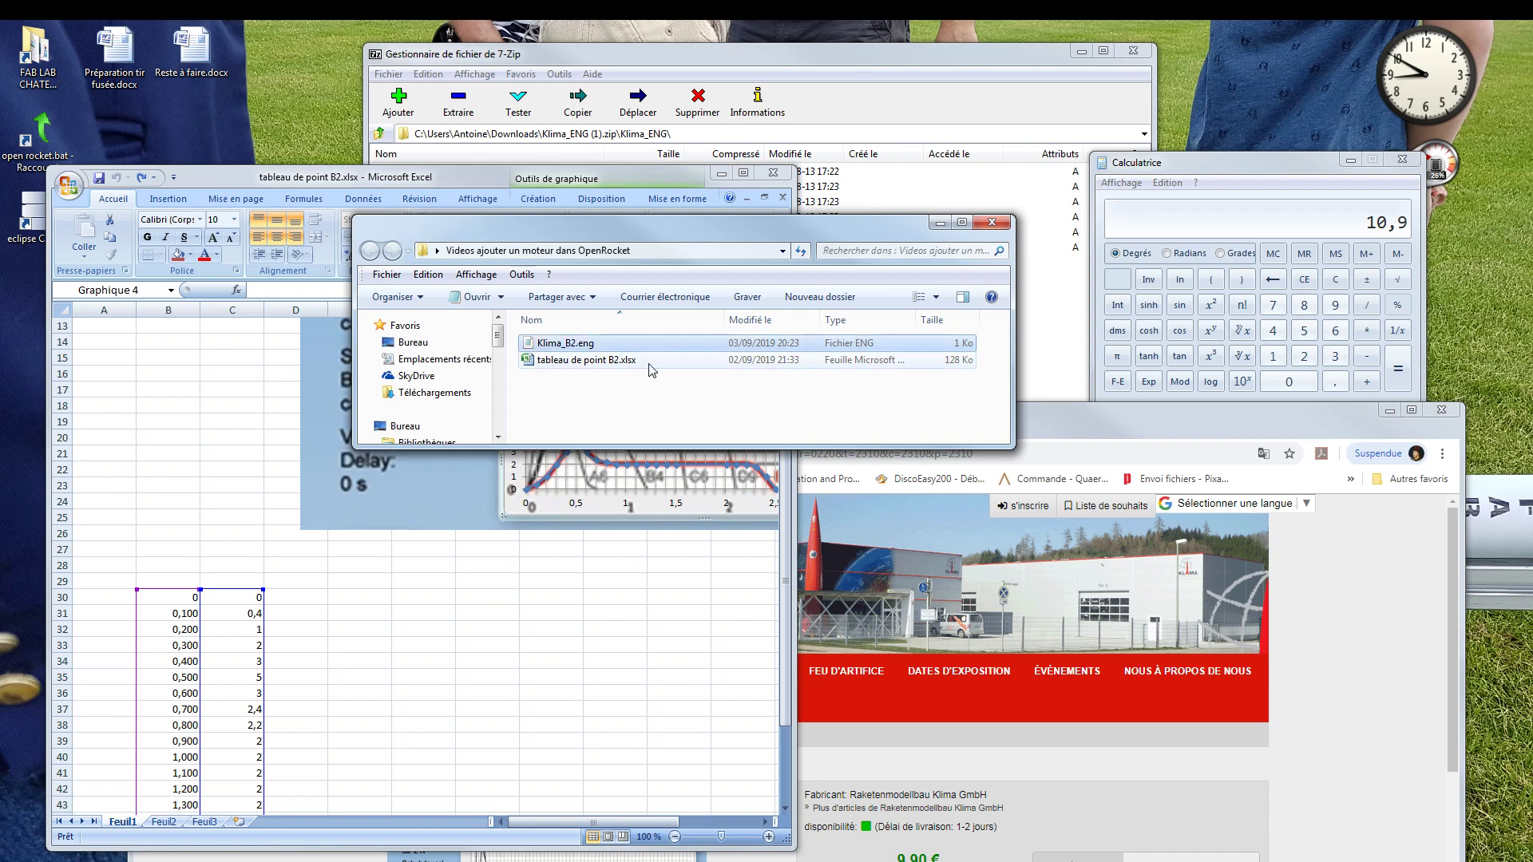
Open Klima_B2.eng and change the motor designation at the start of the data header from B4 to B2.
{"action": "key", "text": "Return"}
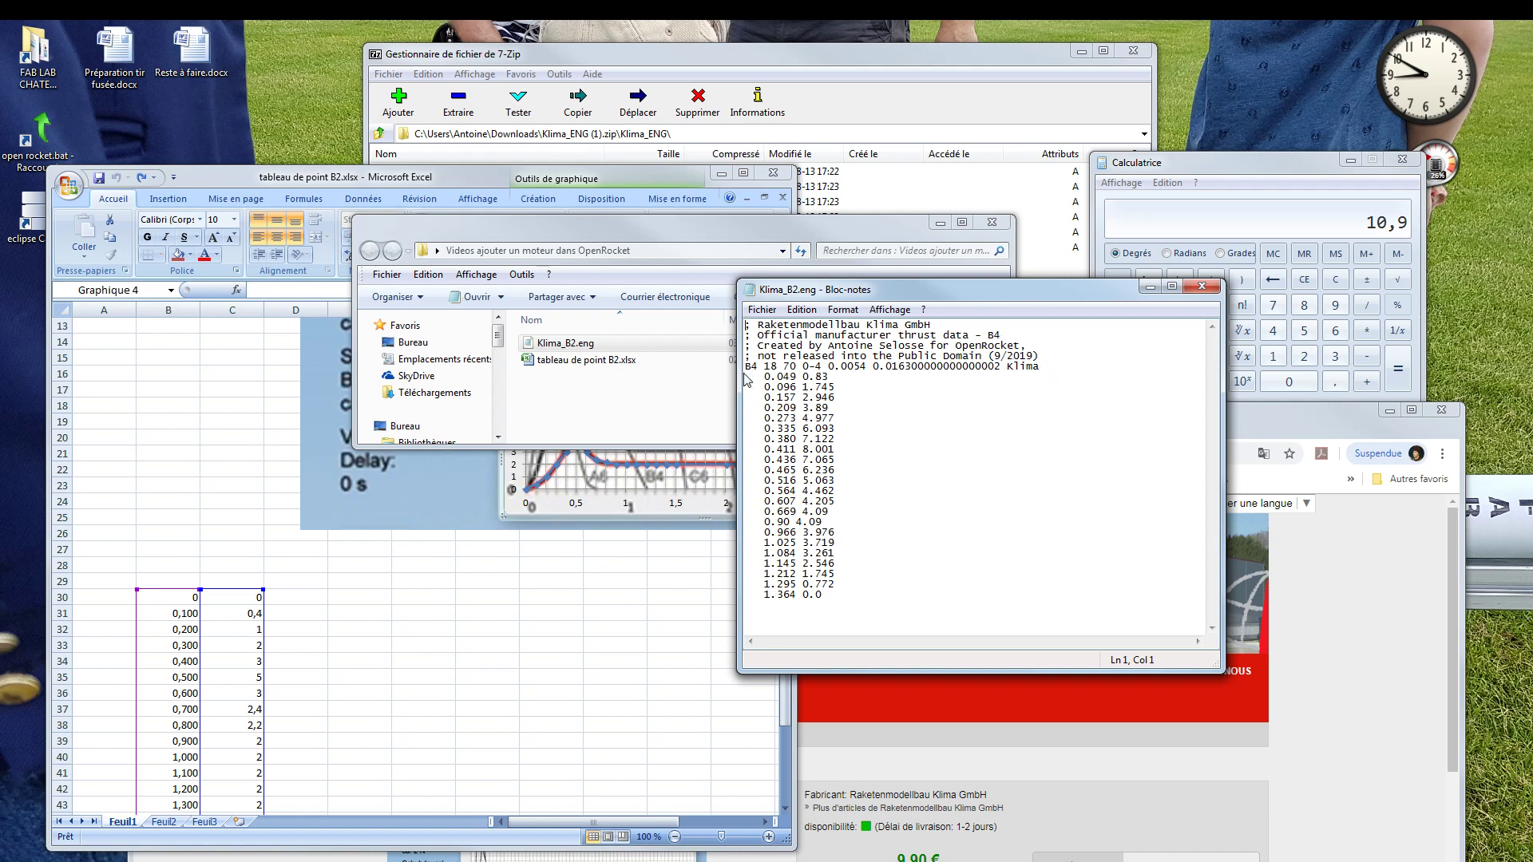
{"action": "key", "text": "Delete"}
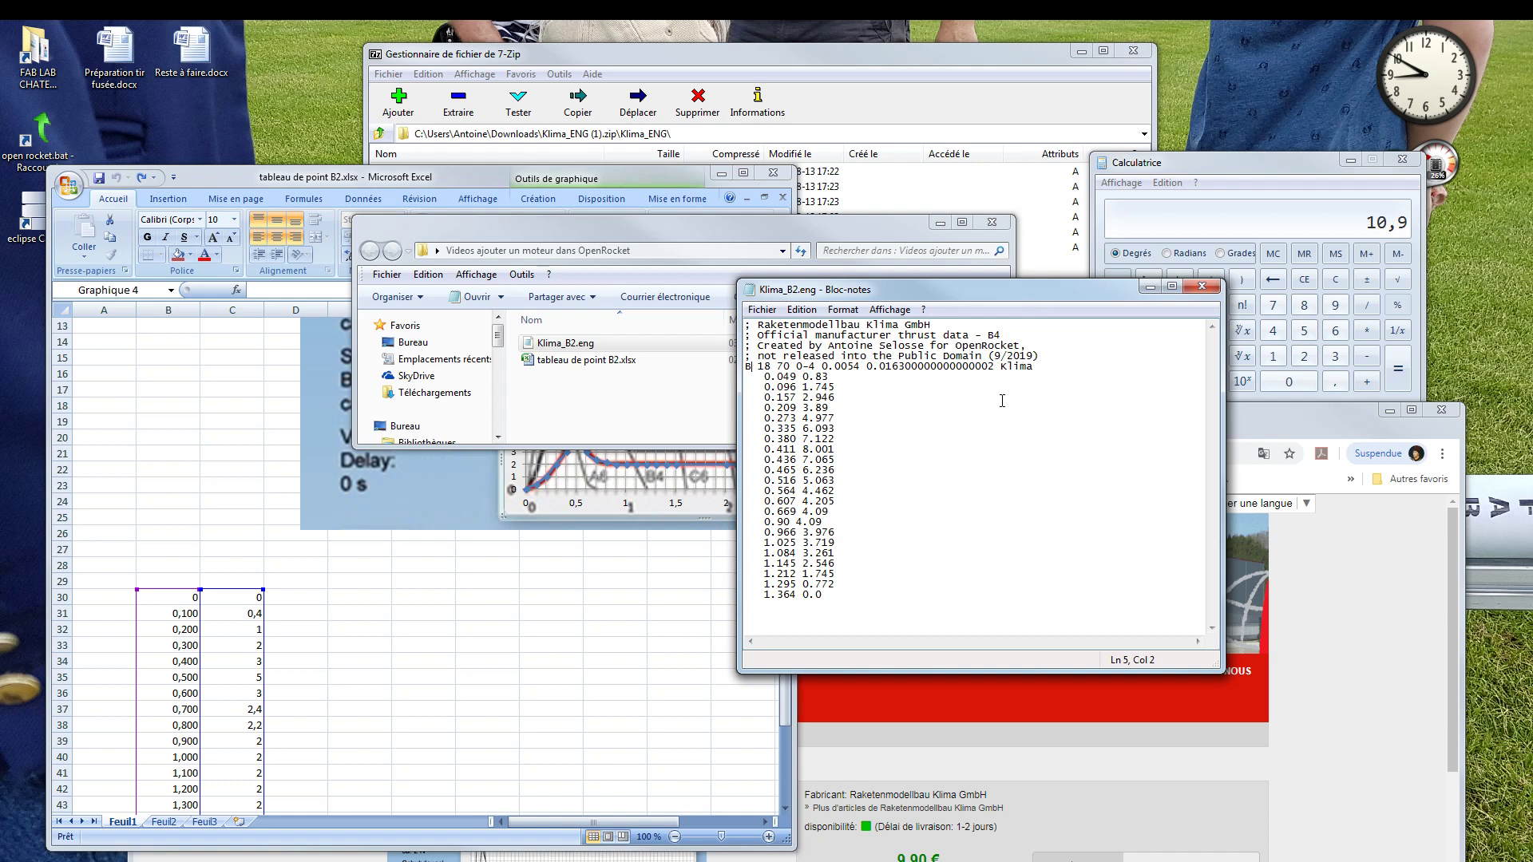
{"action": "type", "text": "2"}
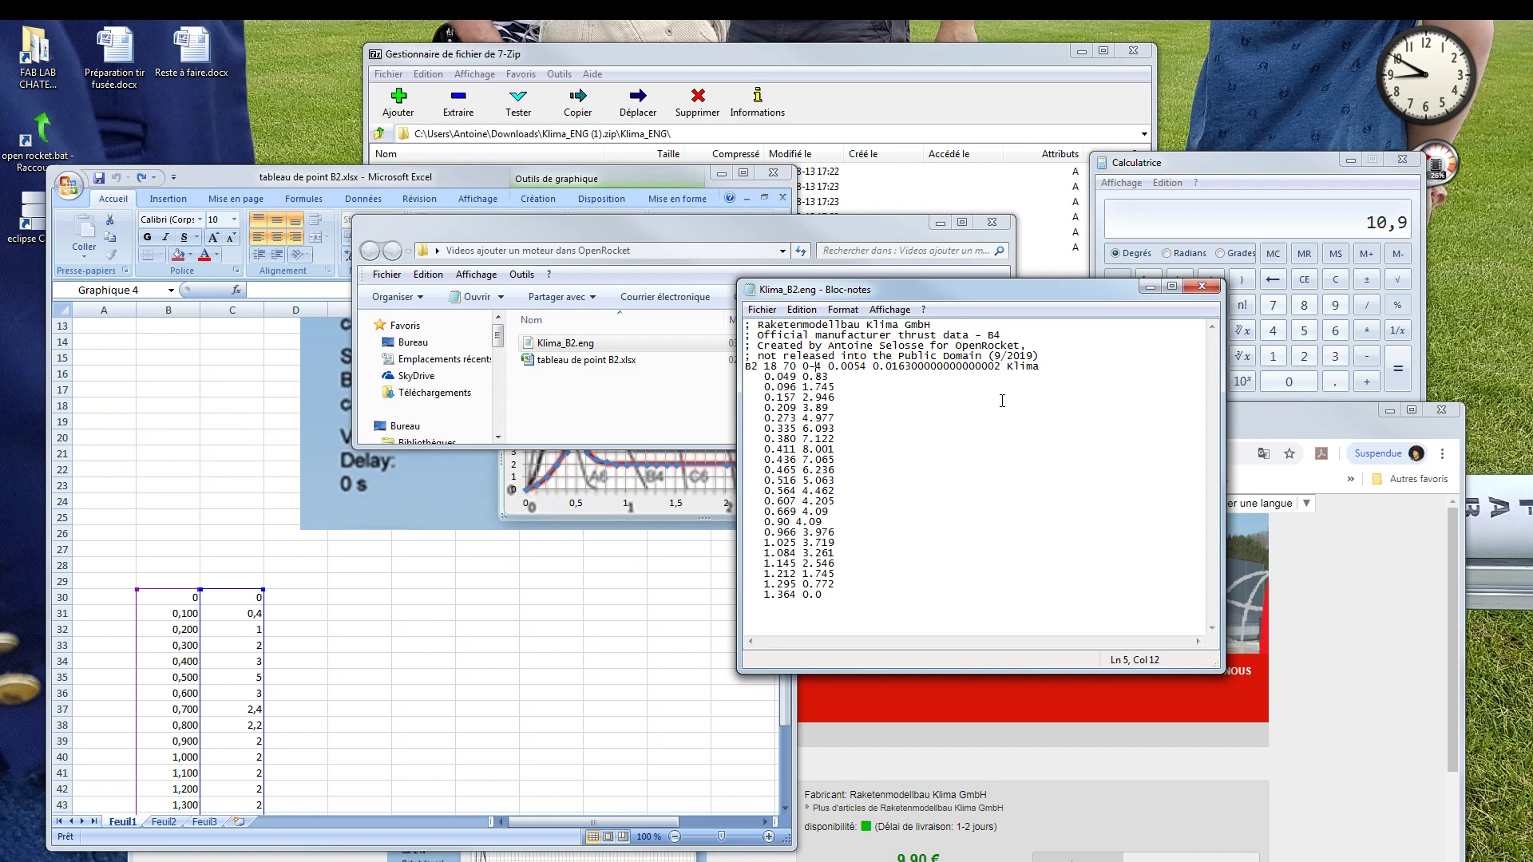
Try adding a 2 s delay to the motor's header line and check the B2 delay variants on the Klima shop site.
{"action": "type", "text": "-2-"}
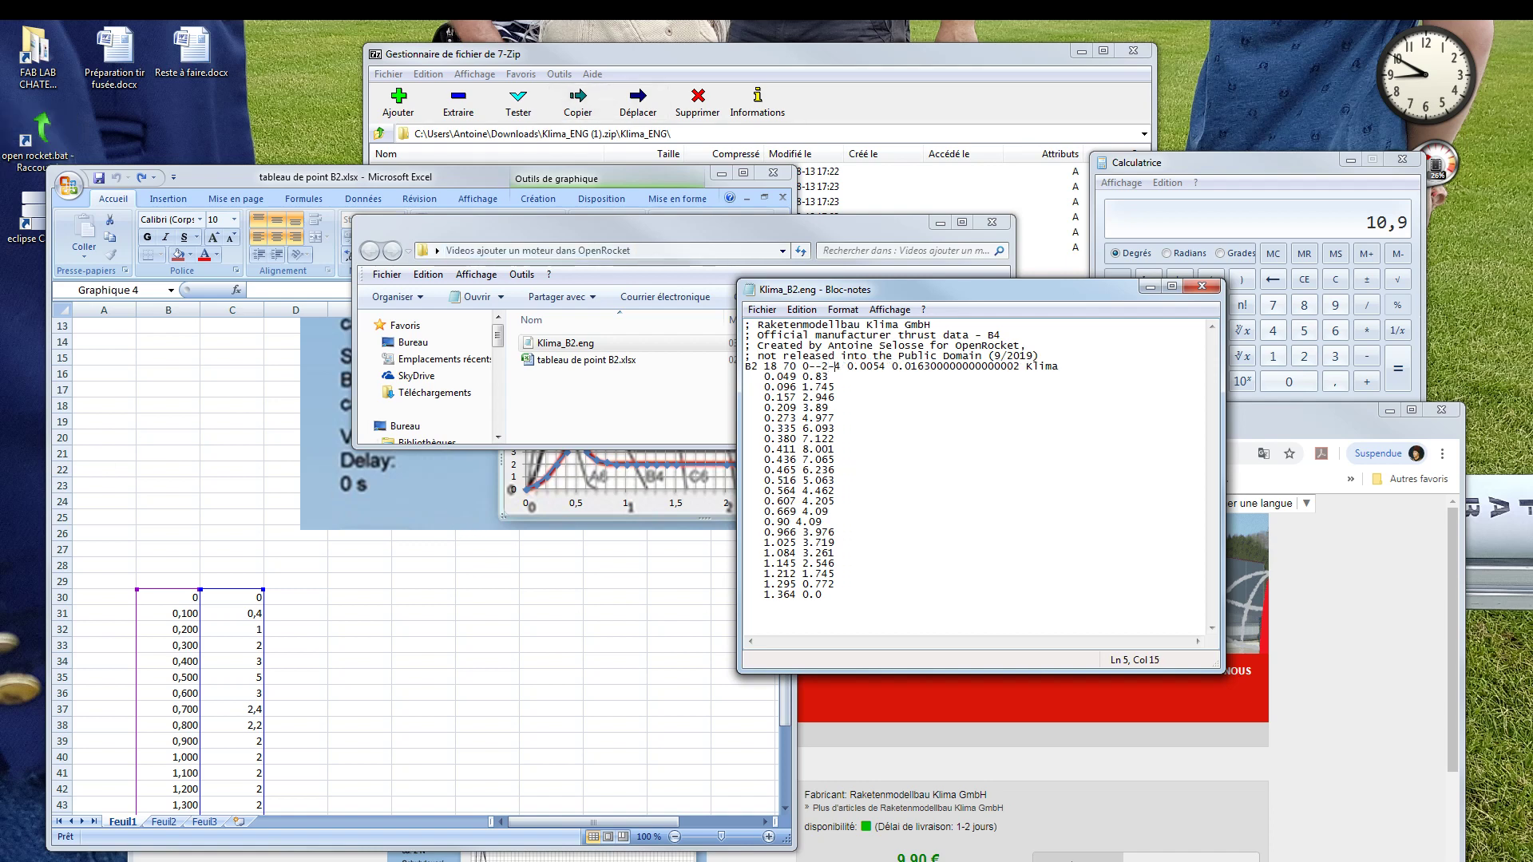
{"action": "key", "text": "alt+Tab"}
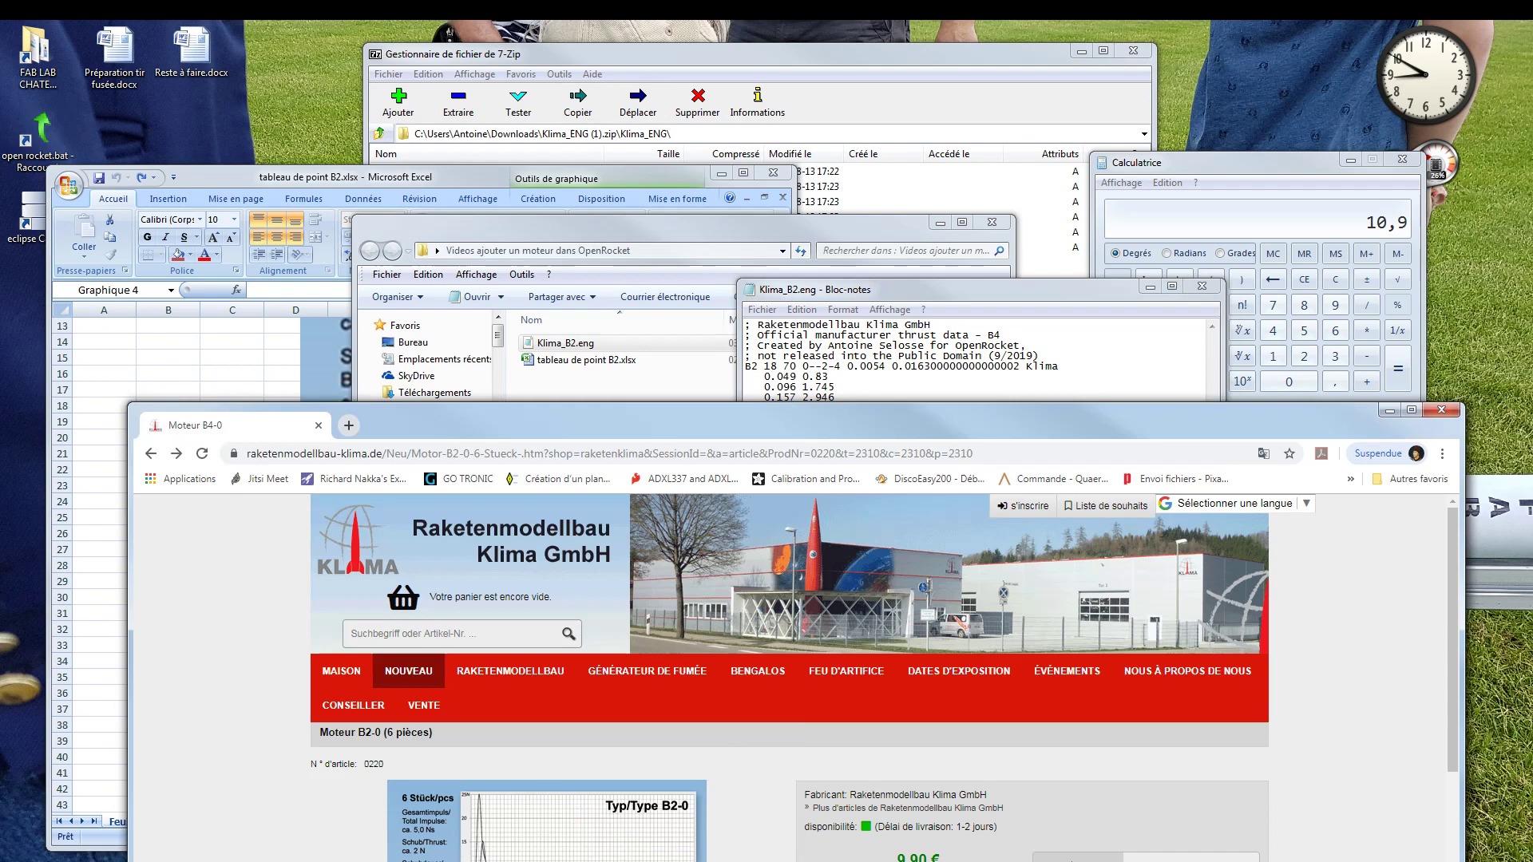
{"action": "double_click", "coordinate": [758, 434]}
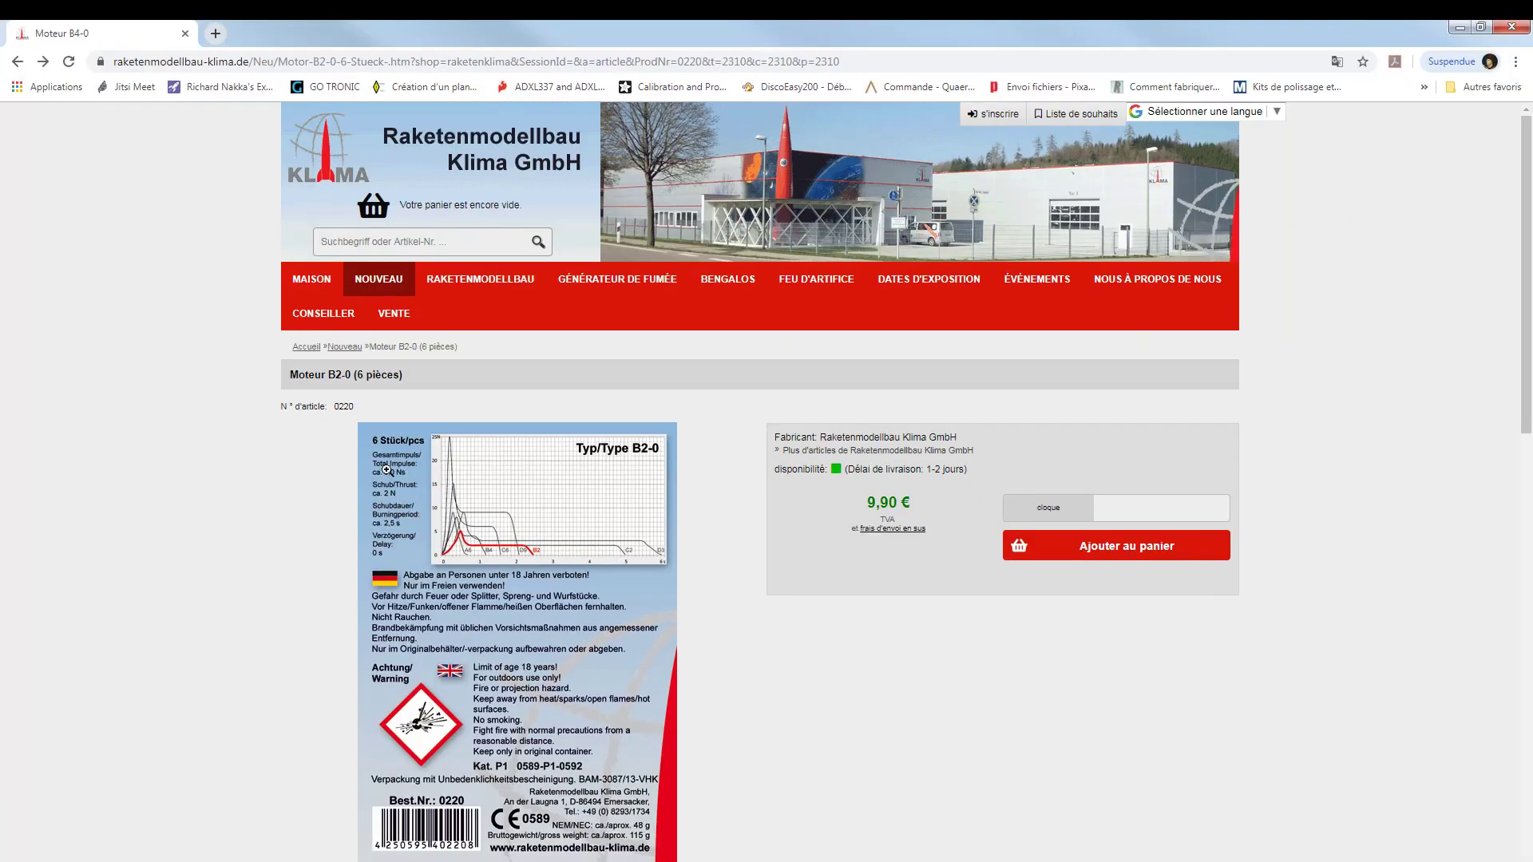
{"action": "left_click", "coordinate": [344, 351]}
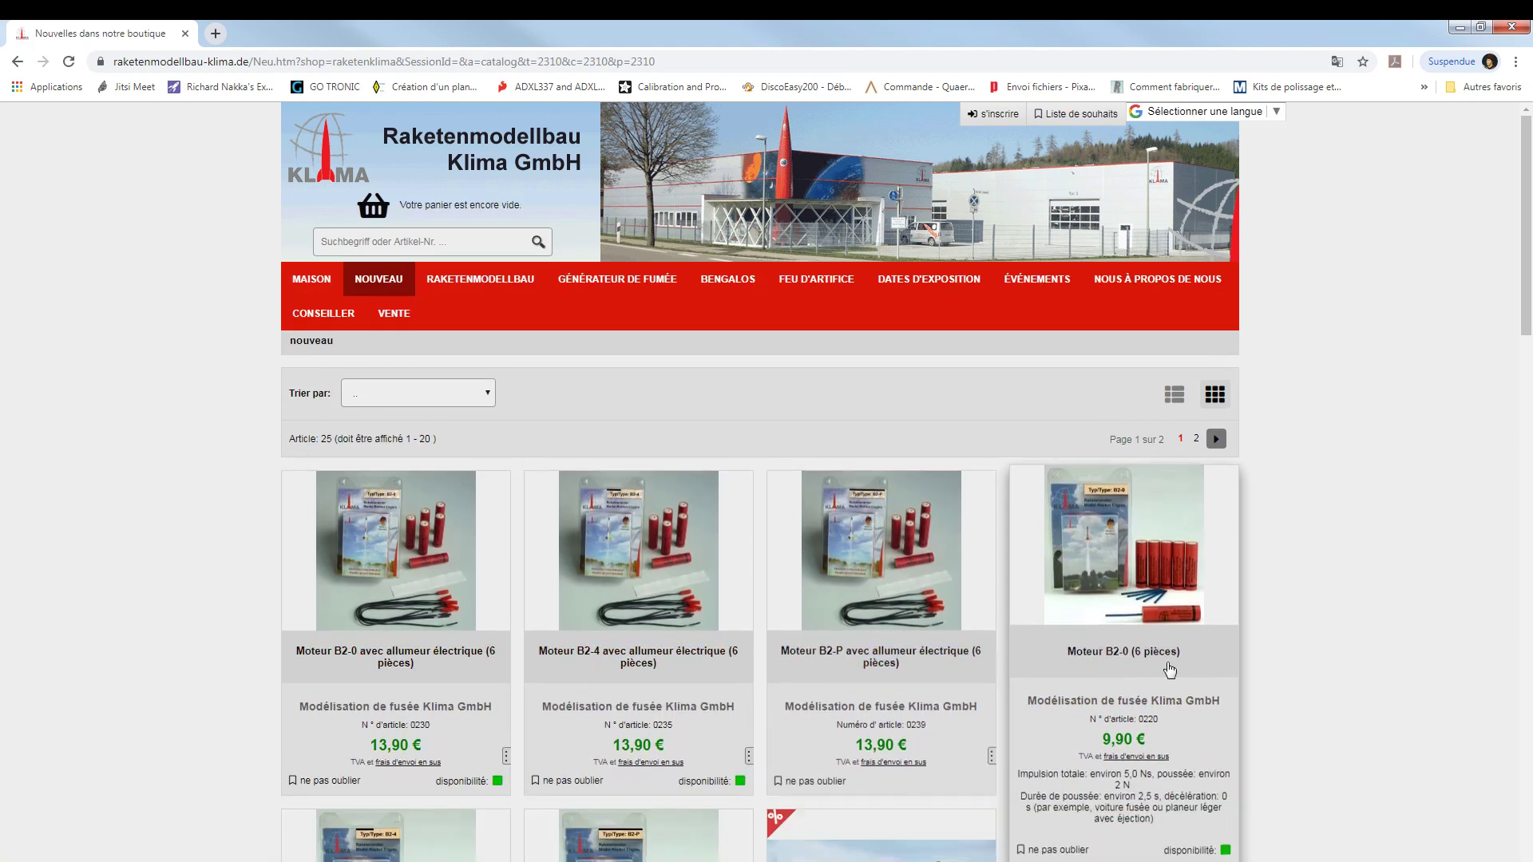
{"action": "scroll", "coordinate": [1158, 583], "scroll_direction": "down", "scroll_amount": 3}
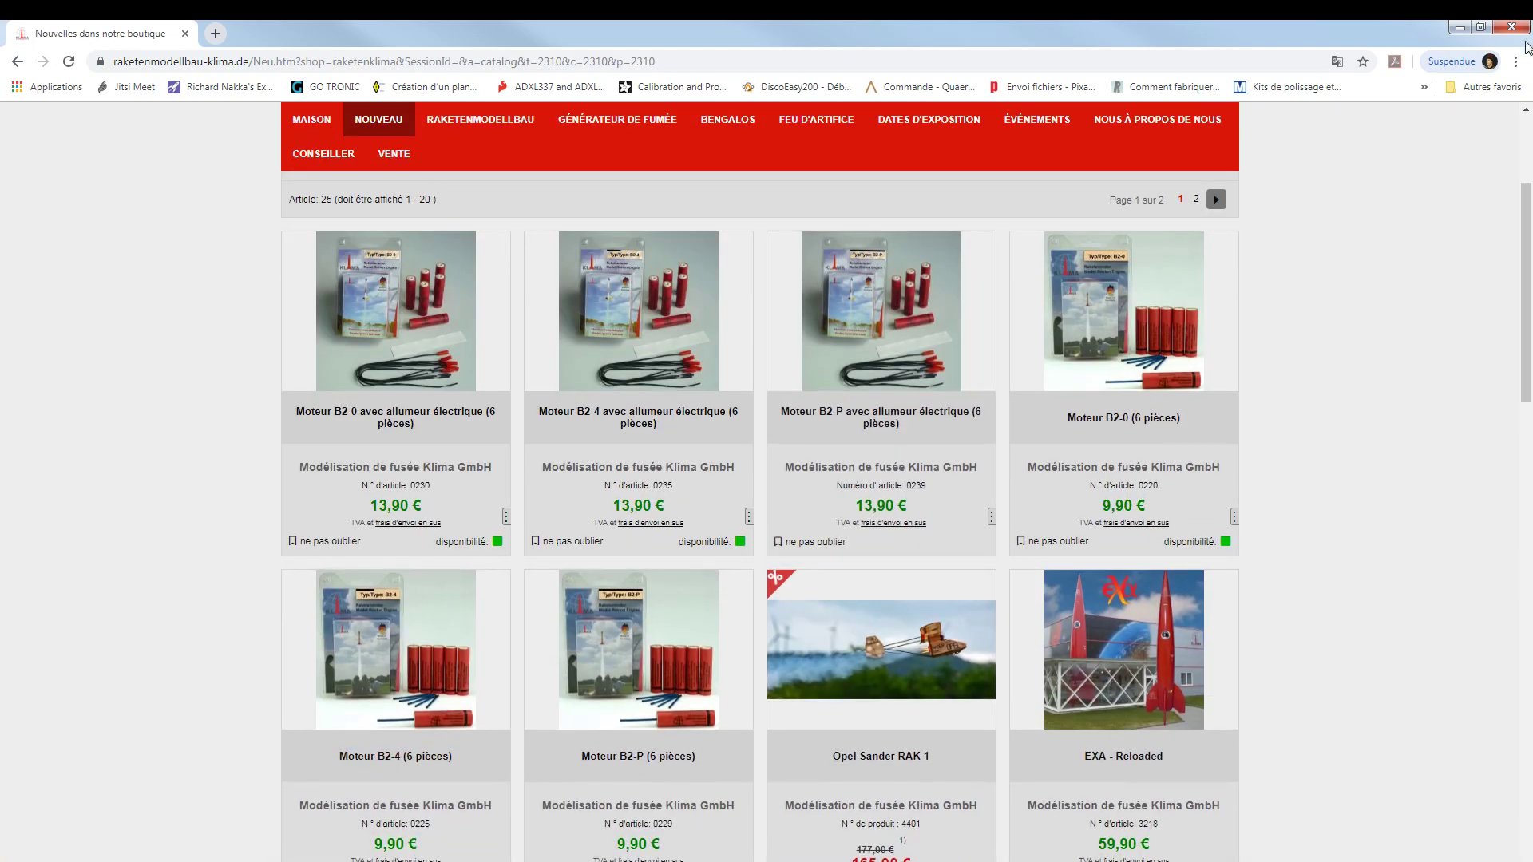
{"action": "left_click", "coordinate": [1460, 27]}
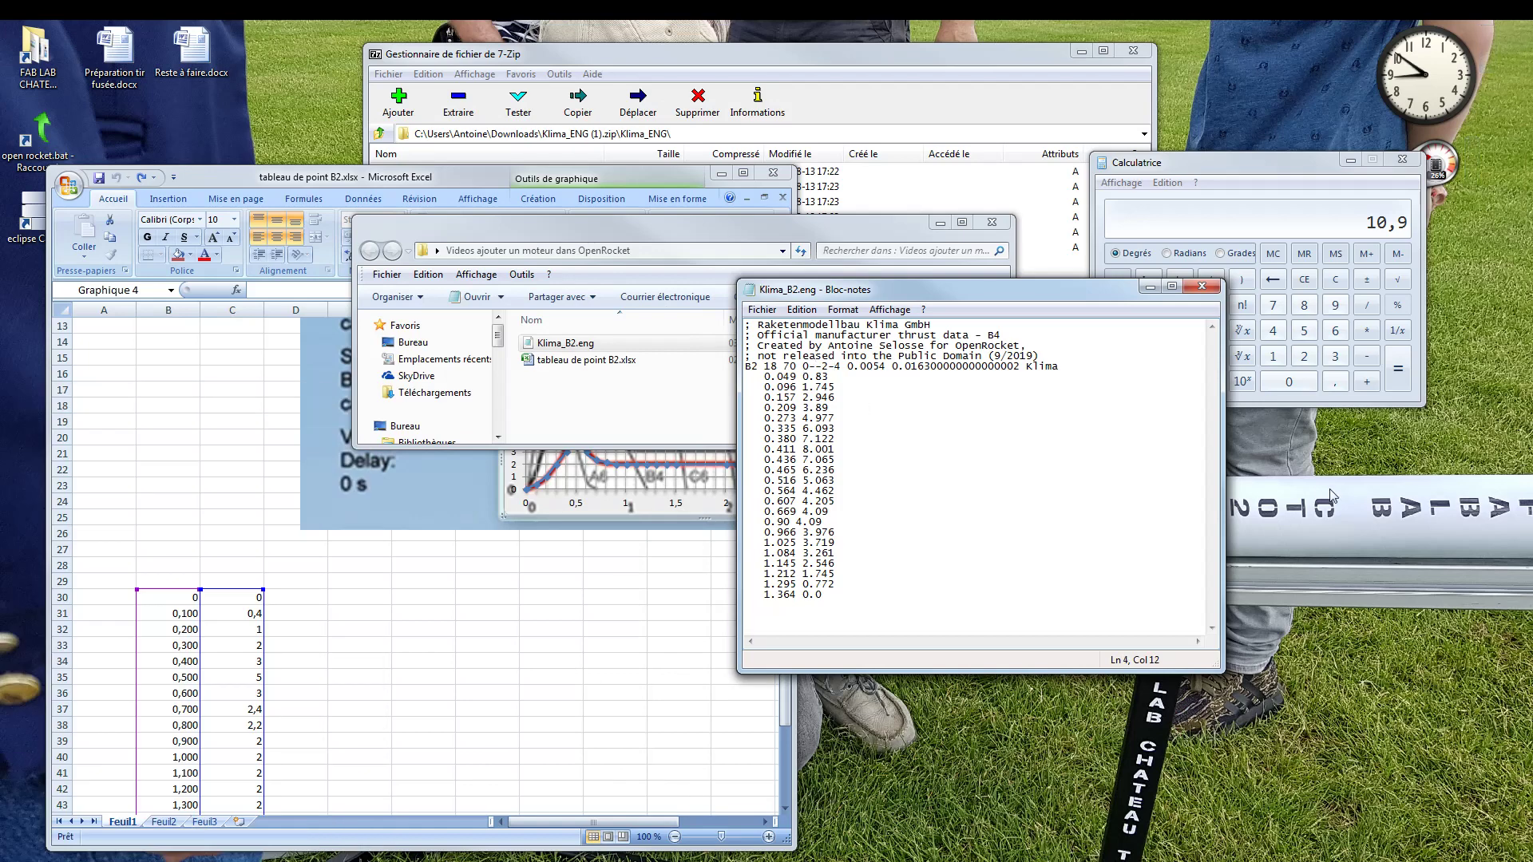
{"action": "key", "text": "BackSpace"}
{"action": "key", "text": "BackSpace"}
{"action": "key", "text": "BackSpace"}
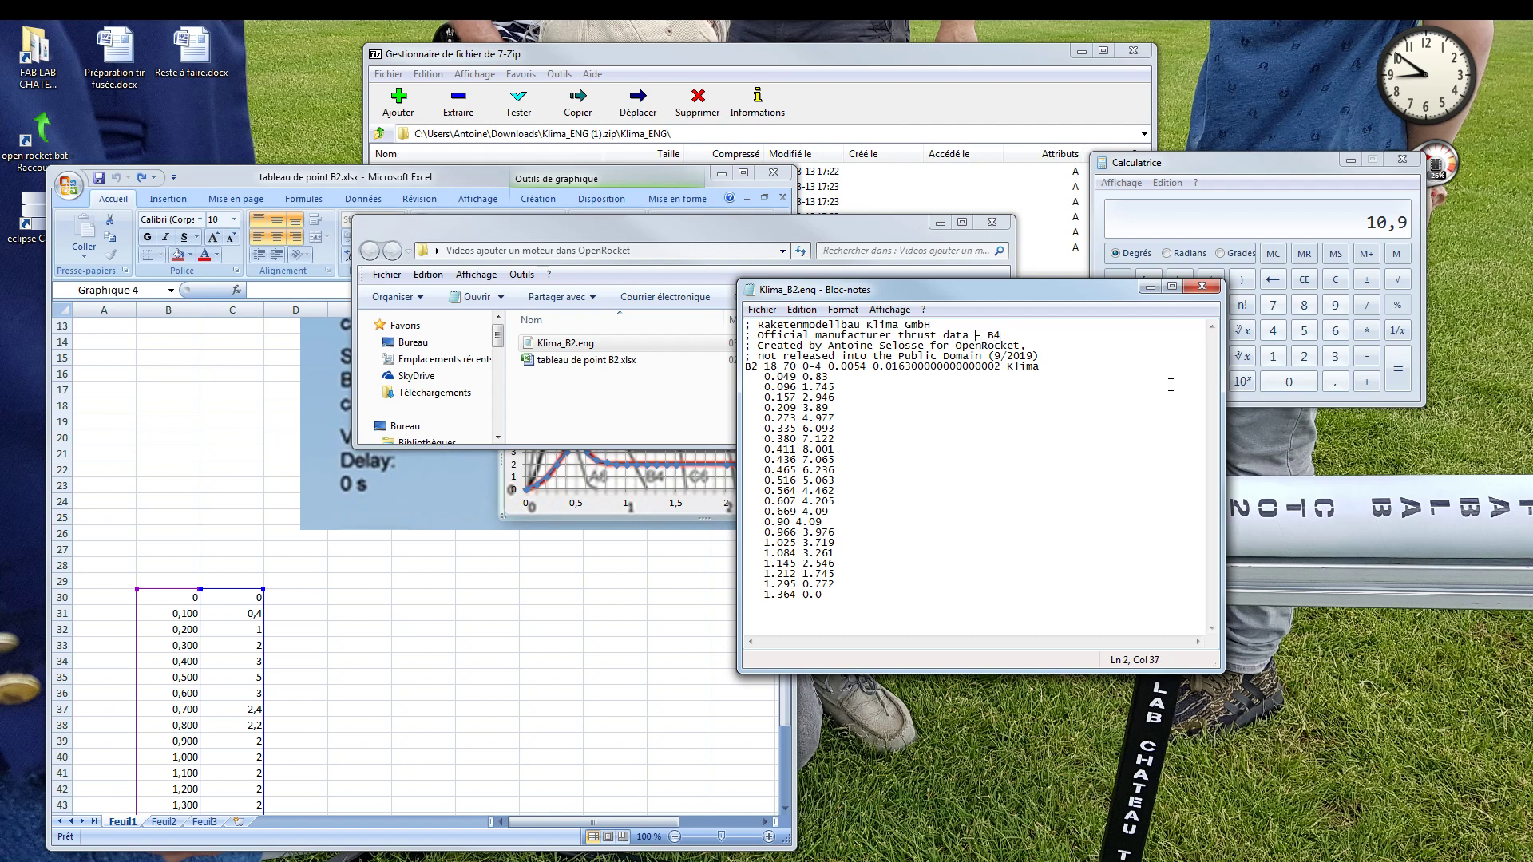
Add "EXCEPT the mass" after "thrust data" in the comment, and arrange the text file beside the spreadsheet's point table.
{"action": "type", "text": "EXCEPT thes mass"}
{"action": "key", "text": "BackSpace"}
{"action": "left_click_drag", "start_coordinate": [231, 178], "coordinate": [214, 60]}
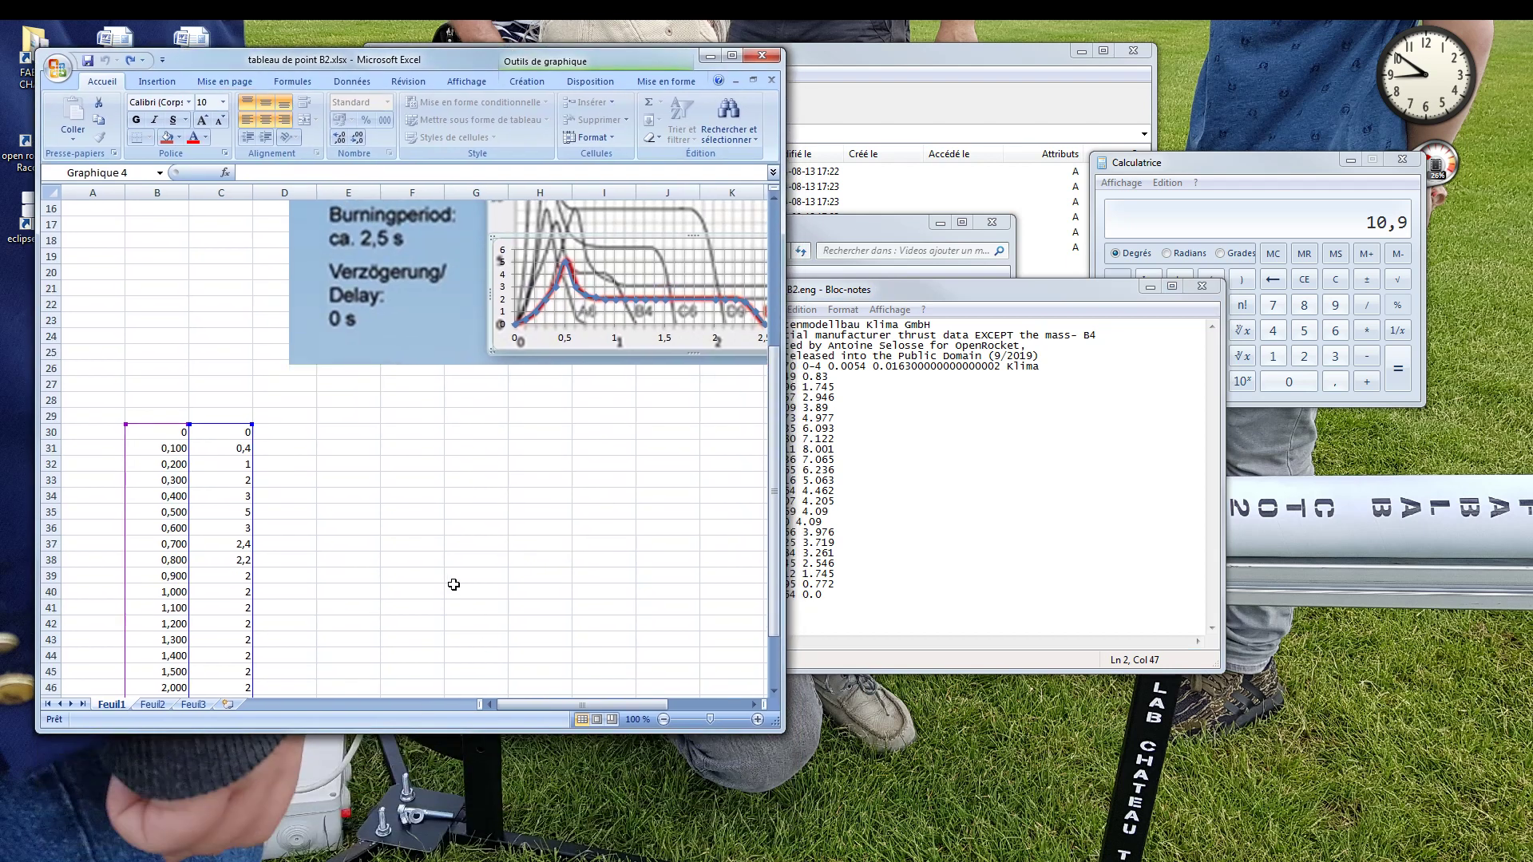
{"action": "scroll", "coordinate": [454, 585], "scroll_direction": "down", "scroll_amount": 2}
{"action": "left_click_drag", "start_coordinate": [1008, 299], "coordinate": [1055, 210]}
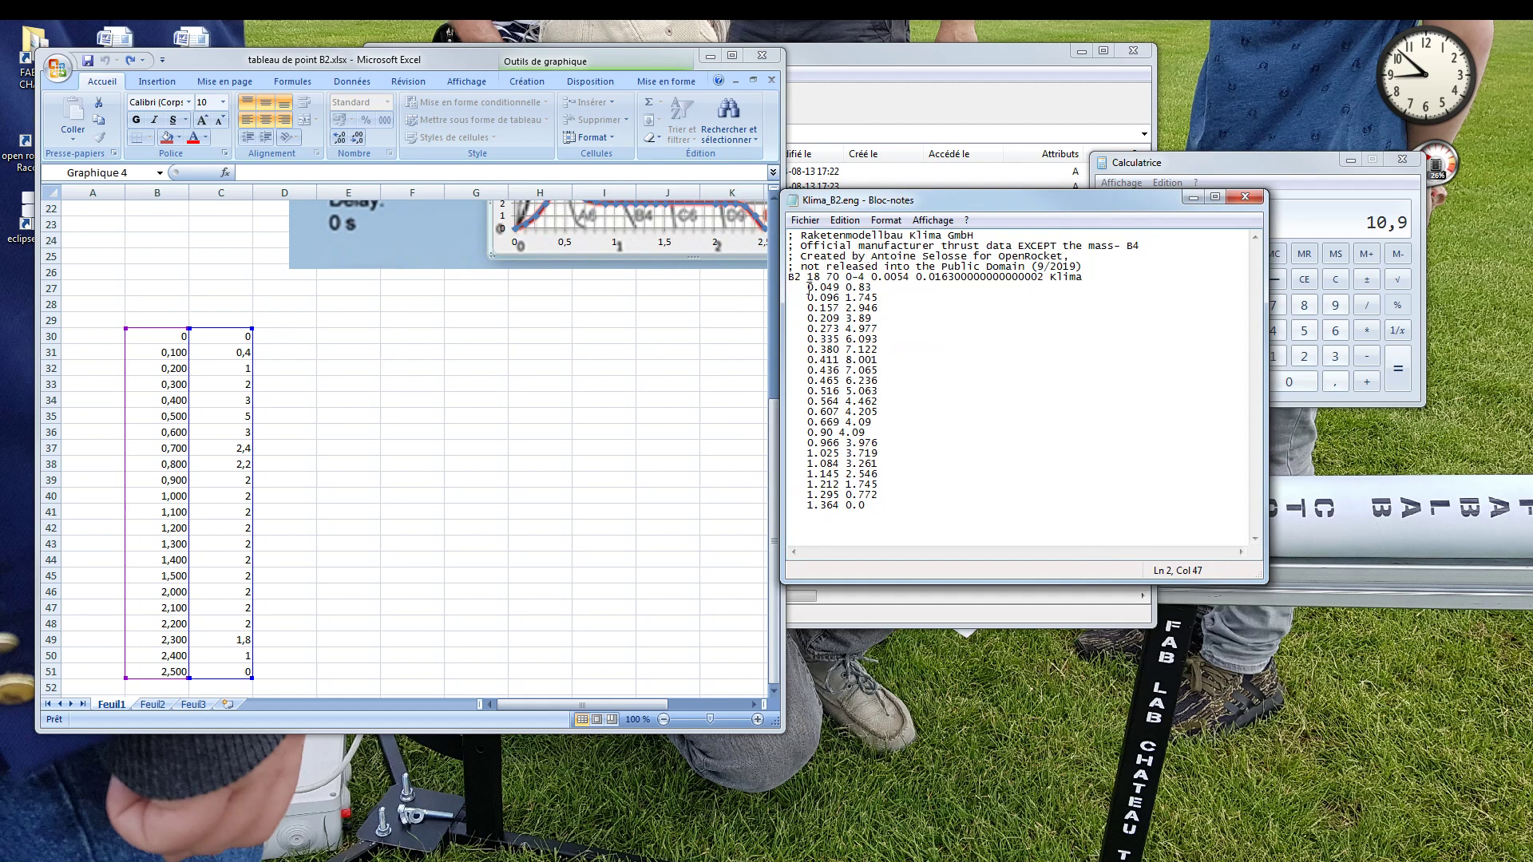
Replace the times of the first four data points with 0.1, 0.2, 0.3 and 0.4.
{"action": "left_click", "coordinate": [841, 289]}
{"action": "key", "text": "BackSpace"}
{"action": "key", "text": "BackSpace"}
{"action": "key", "text": "BackSpace"}
{"action": "type", "text": "1"}
{"action": "key", "text": "Delete"}
{"action": "key", "text": "BackSpace"}
{"action": "key", "text": "BackSpace"}
{"action": "type", "text": "2"}
{"action": "key", "text": "BackSpace"}
{"action": "key", "text": "BackSpace"}
{"action": "key", "text": "BackSpace"}
{"action": "type", "text": "3"}
{"action": "key", "text": "BackSpace"}
{"action": "key", "text": "BackSpace"}
{"action": "key", "text": "BackSpace"}
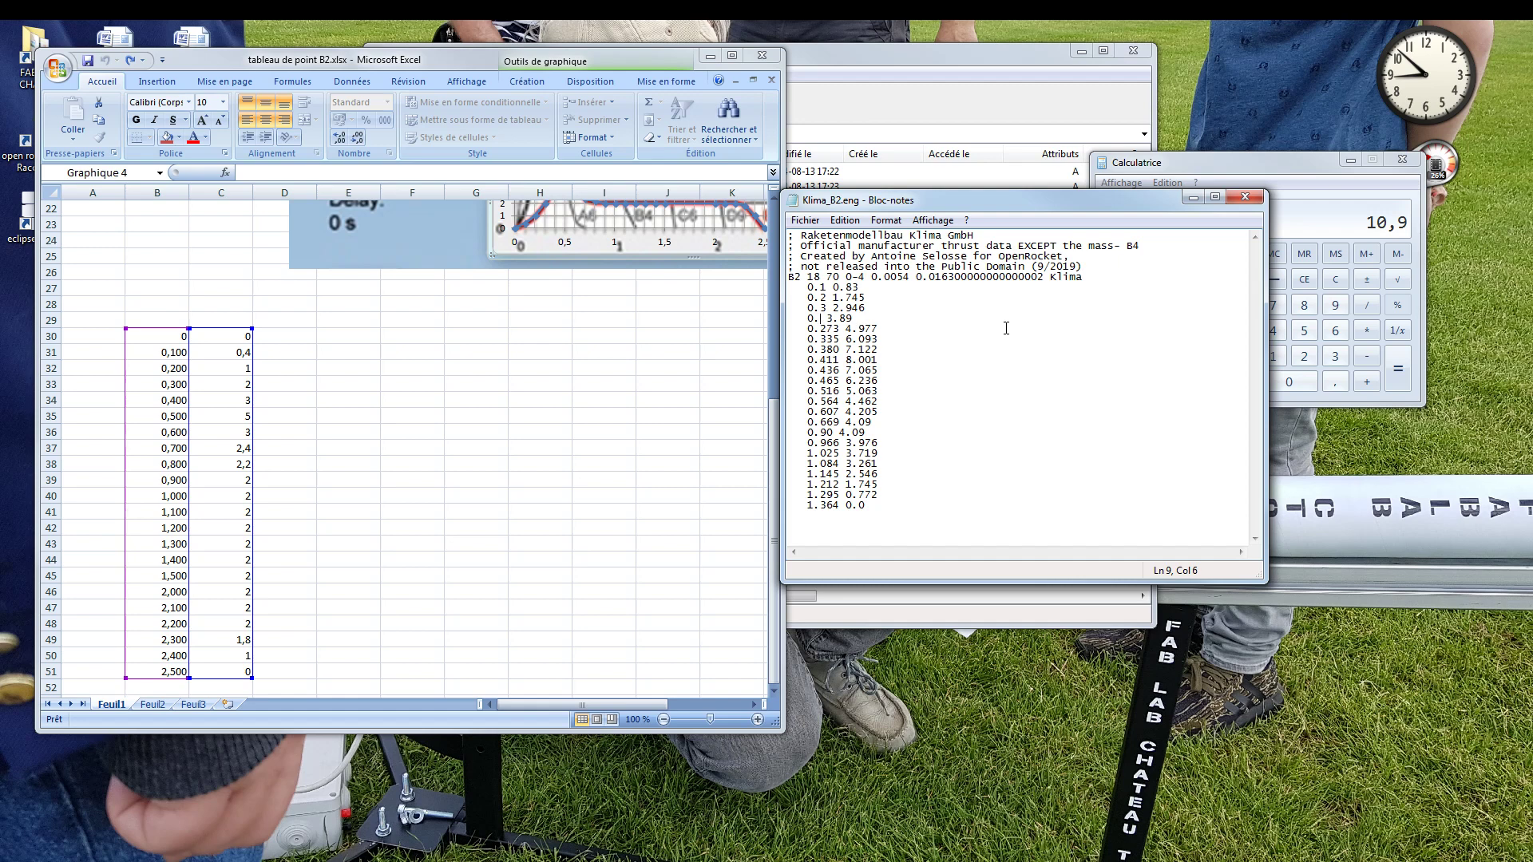
{"action": "type", "text": "4"}
Replace the times of the fifth to ninth data points with 0.5, 0.6, 0.7, 0.8 and 0.9.
{"action": "key", "text": "Down"}
{"action": "key", "text": "Right"}
{"action": "key", "text": "Right"}
{"action": "key", "text": "BackSpace"}
{"action": "key", "text": "BackSpace"}
{"action": "key", "text": "BackSpace"}
{"action": "type", "text": "5"}
{"action": "key", "text": "BackSpace"}
{"action": "key", "text": "BackSpace"}
{"action": "key", "text": "BackSpace"}
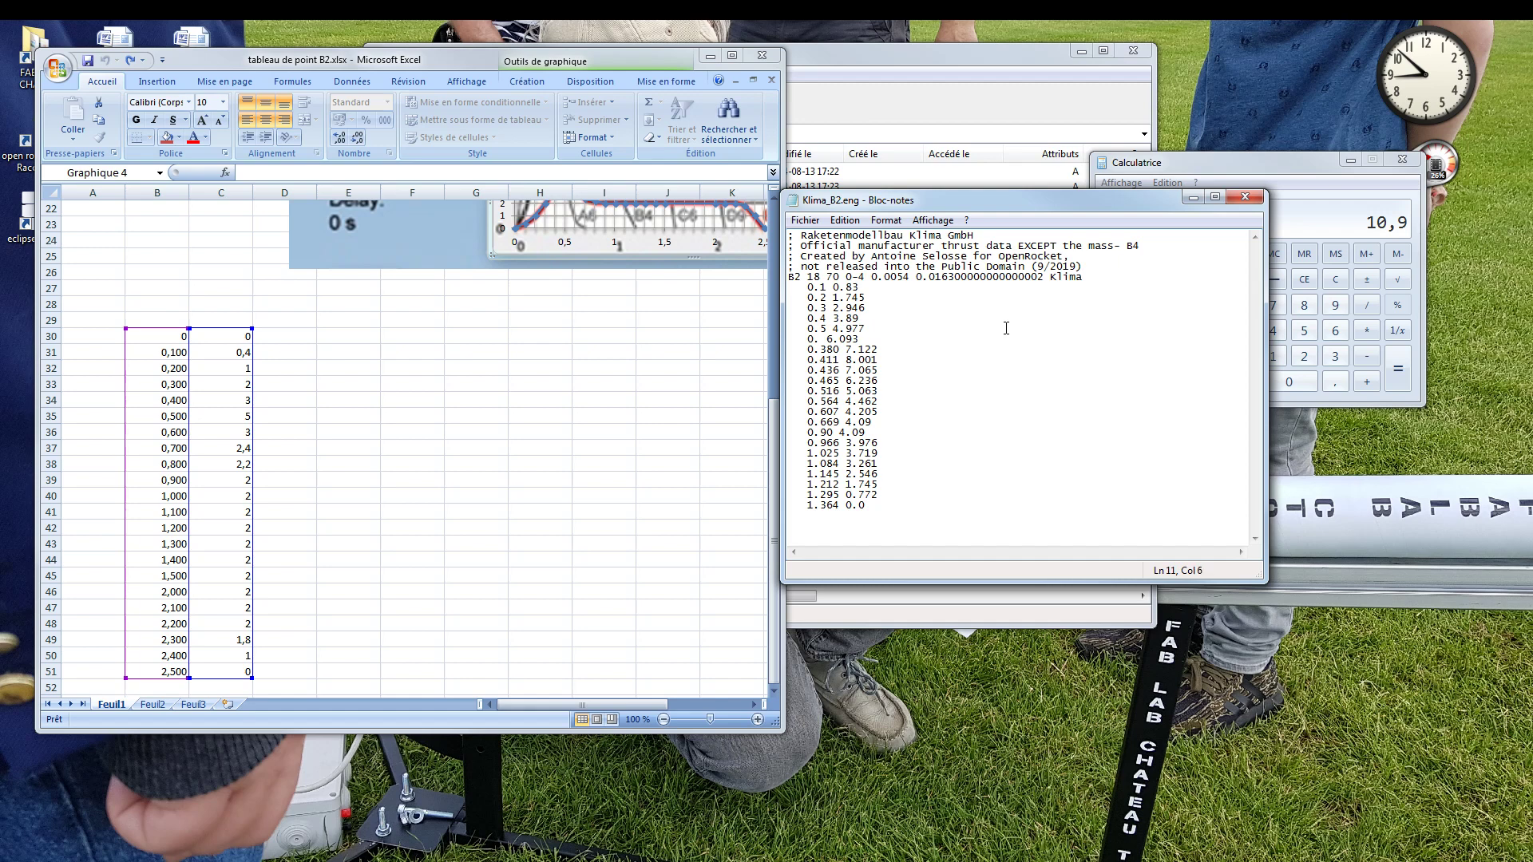
{"action": "type", "text": "6"}
{"action": "key", "text": "BackSpace"}
{"action": "key", "text": "BackSpace"}
{"action": "key", "text": "BackSpace"}
{"action": "type", "text": "7"}
{"action": "key", "text": "BackSpace"}
{"action": "key", "text": "BackSpace"}
{"action": "key", "text": "BackSpace"}
{"action": "type", "text": "8"}
{"action": "key", "text": "BackSpace"}
{"action": "key", "text": "BackSpace"}
{"action": "key", "text": "BackSpace"}
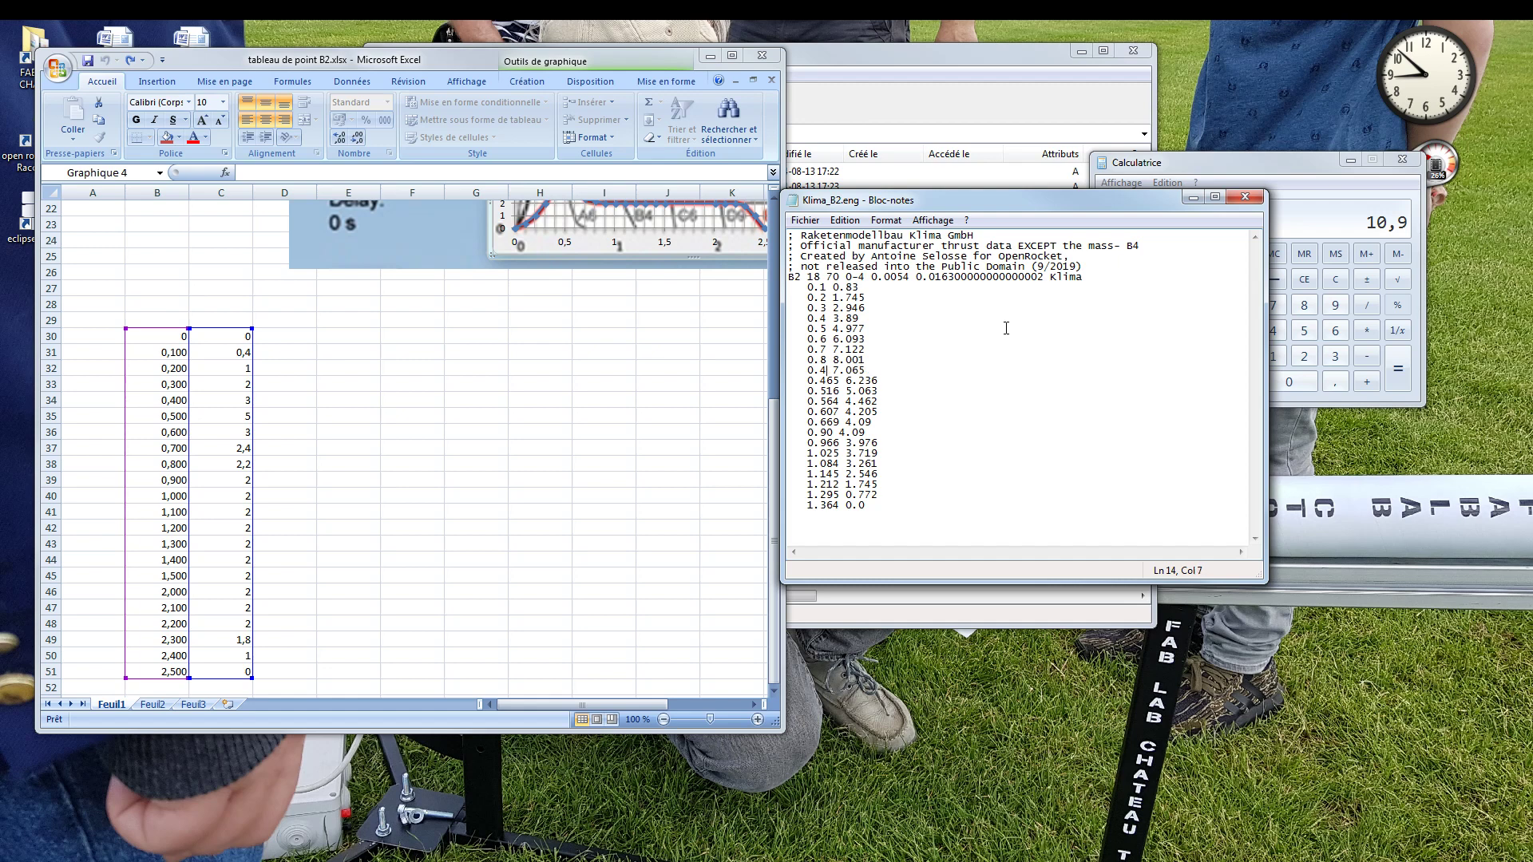
{"action": "type", "text": "9"}
Replace the times of the next five data points with 1.0, 2.2, 2.3, 2.4 and 2.5.
{"action": "key", "text": "BackSpace"}
{"action": "key", "text": "BackSpace"}
{"action": "key", "text": "BackSpace"}
{"action": "key", "text": "BackSpace"}
{"action": "key", "text": "BackSpace"}
{"action": "type", "text": "1.0"}
{"action": "key", "text": "BackSpace"}
{"action": "key", "text": "BackSpace"}
{"action": "key", "text": "BackSpace"}
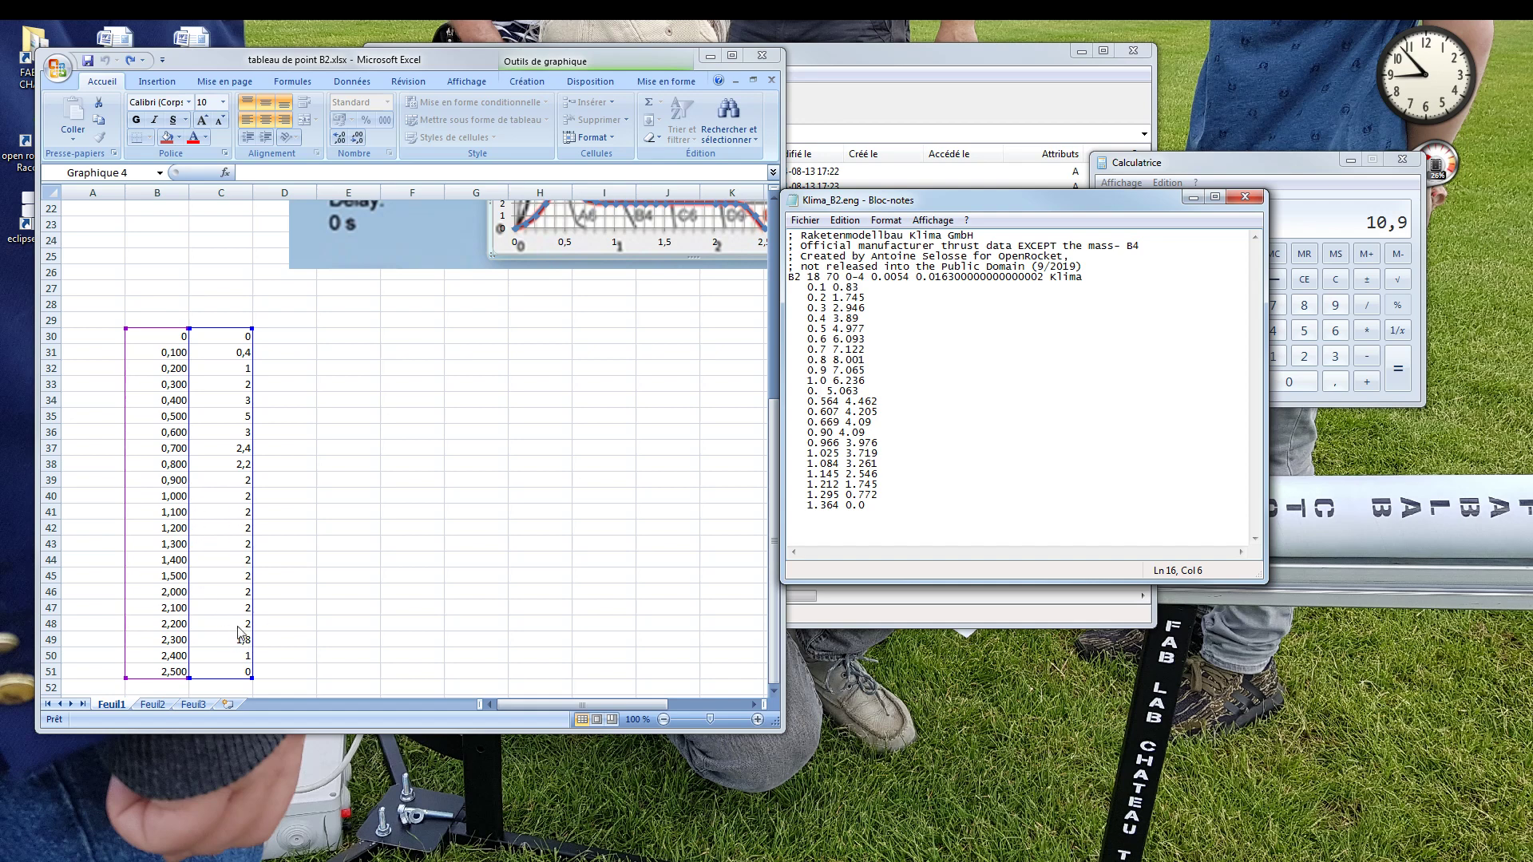
{"action": "key", "text": "BackSpace"}
{"action": "key", "text": "BackSpace"}
{"action": "type", "text": "2.2"}
{"action": "key", "text": "BackSpace"}
{"action": "key", "text": "BackSpace"}
{"action": "key", "text": "BackSpace"}
{"action": "key", "text": "BackSpace"}
{"action": "key", "text": "BackSpace"}
{"action": "type", "text": "2.3"}
{"action": "key", "text": "Delete"}
{"action": "key", "text": "BackSpace"}
{"action": "key", "text": "BackSpace"}
{"action": "key", "text": "BackSpace"}
{"action": "key", "text": "BackSpace"}
{"action": "type", "text": "2.4"}
{"action": "key", "text": "BackSpace"}
{"action": "key", "text": "BackSpace"}
{"action": "key", "text": "BackSpace"}
{"action": "key", "text": "BackSpace"}
{"action": "key", "text": "BackSpace"}
{"action": "type", "text": "2"}
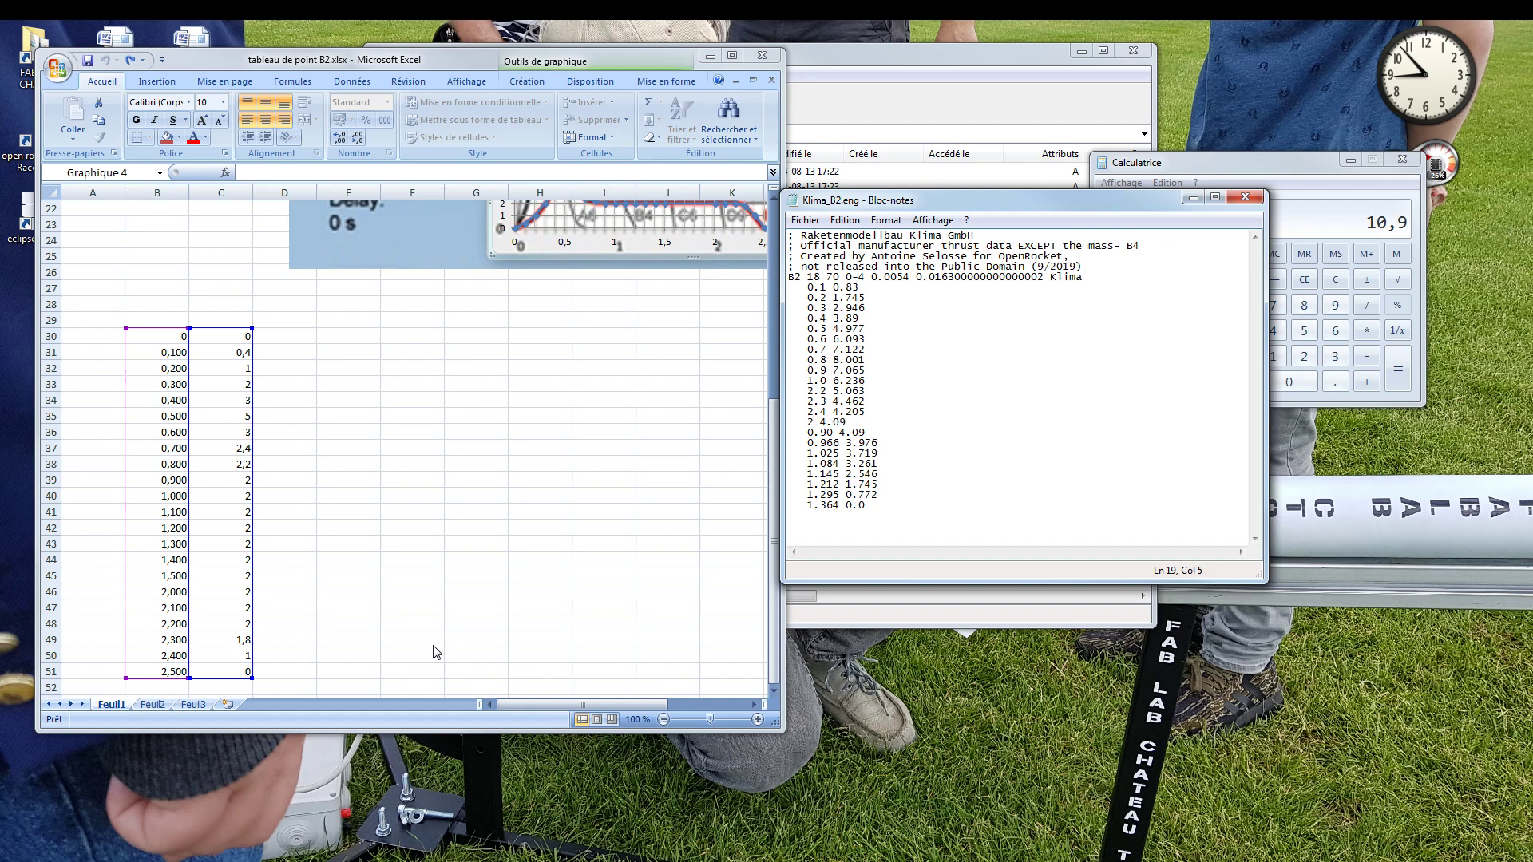
{"action": "type", "text": ".5"}
Delete all leftover B4 data points below the 2.5 line.
{"action": "key", "text": "End"}
{"action": "key", "text": "shift+Down"}
{"action": "key", "text": "shift+Down"}
{"action": "key", "text": "shift+Down"}
{"action": "key", "text": "shift+Down"}
{"action": "key", "text": "shift+Down"}
{"action": "key", "text": "shift+Down"}
{"action": "key", "text": "shift+Down"}
{"action": "key", "text": "shift+Down"}
{"action": "key", "text": "shift+Down"}
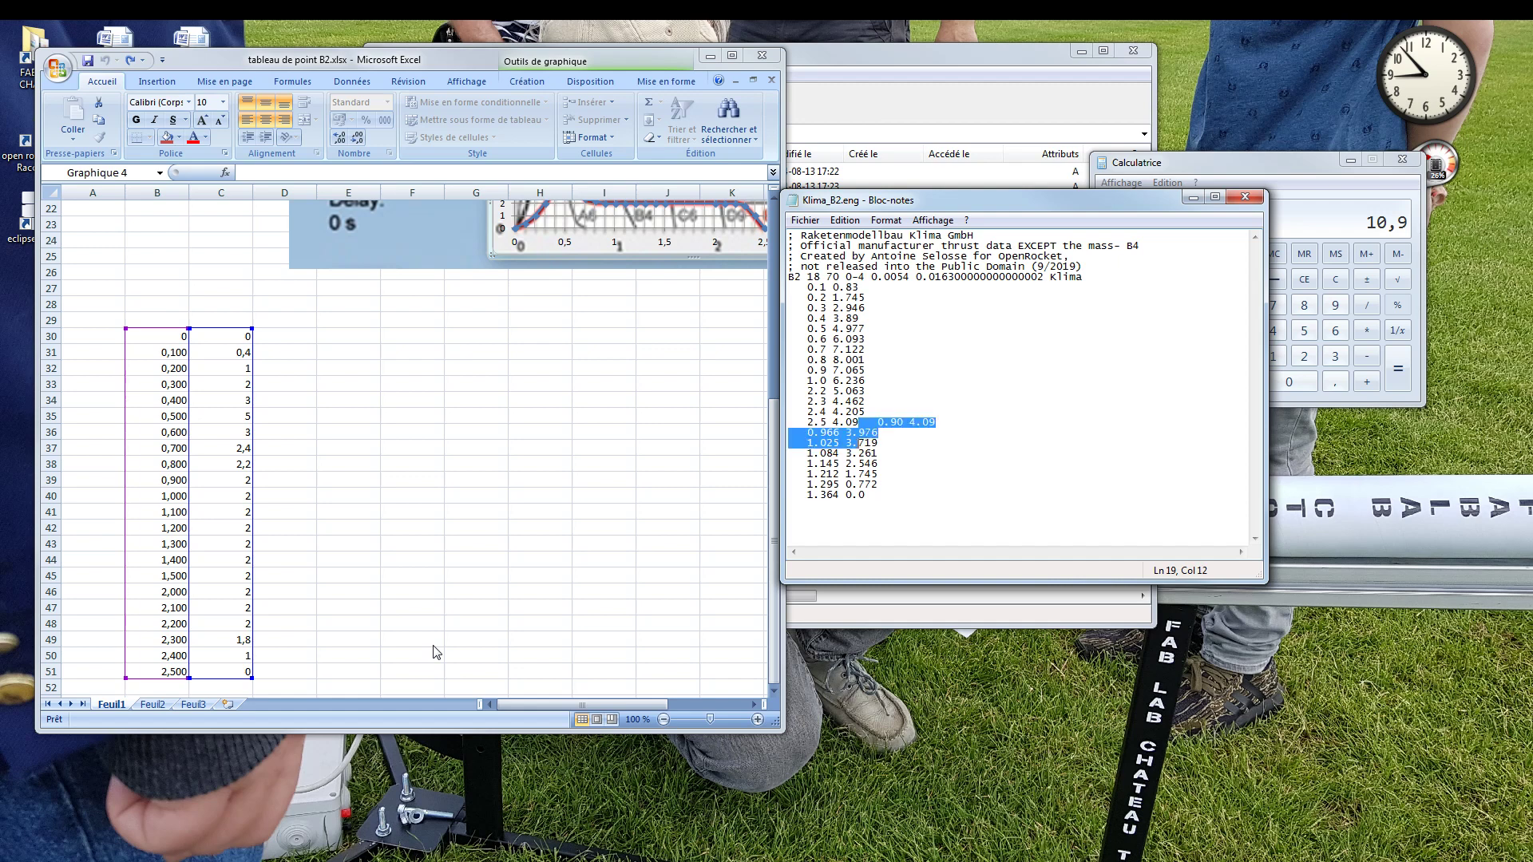
{"action": "key", "text": "Delete"}
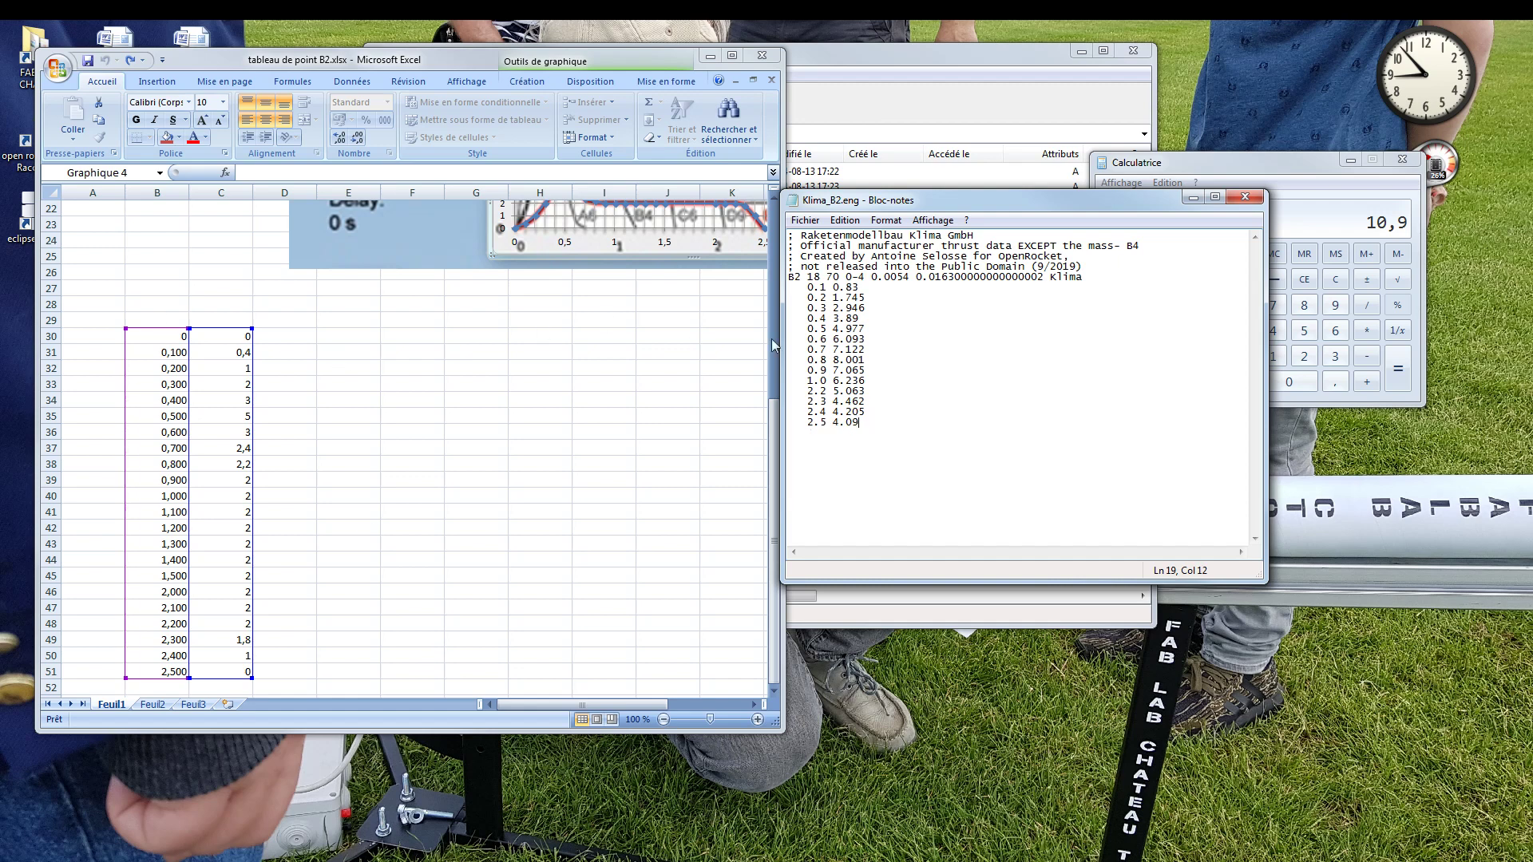
Try thrust values of 0,5 and 0,7 in cell C31 of the spreadsheet against the B2 curve.
{"action": "left_click", "coordinate": [885, 290]}
{"action": "left_click", "coordinate": [463, 289]}
{"action": "scroll", "coordinate": [581, 447], "scroll_direction": "up", "scroll_amount": 3}
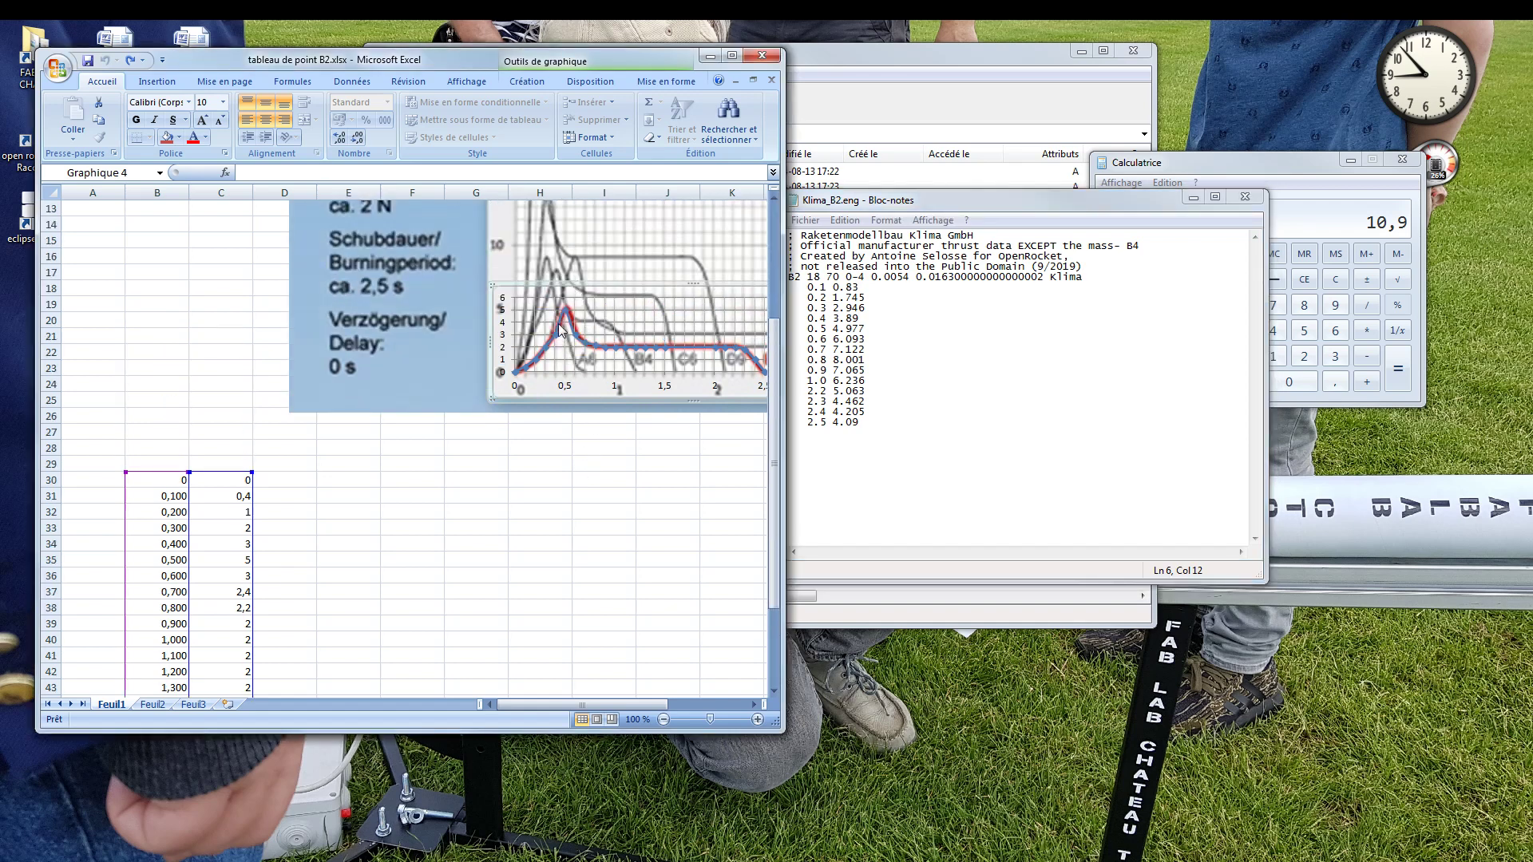
{"action": "left_click", "coordinate": [240, 496]}
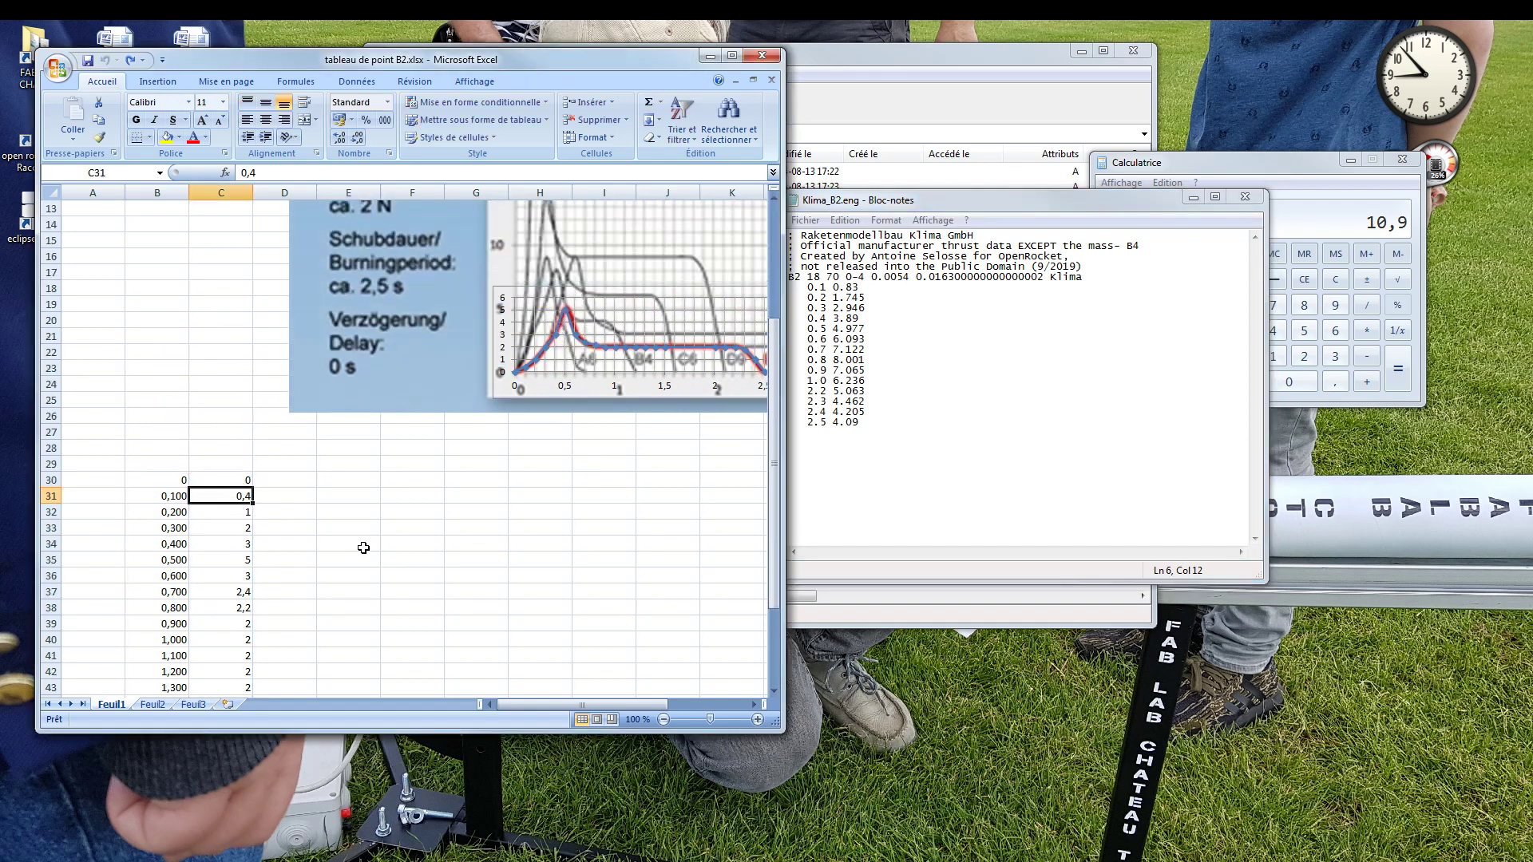
{"action": "type", "text": "0,5"}
{"action": "key", "text": "Return"}
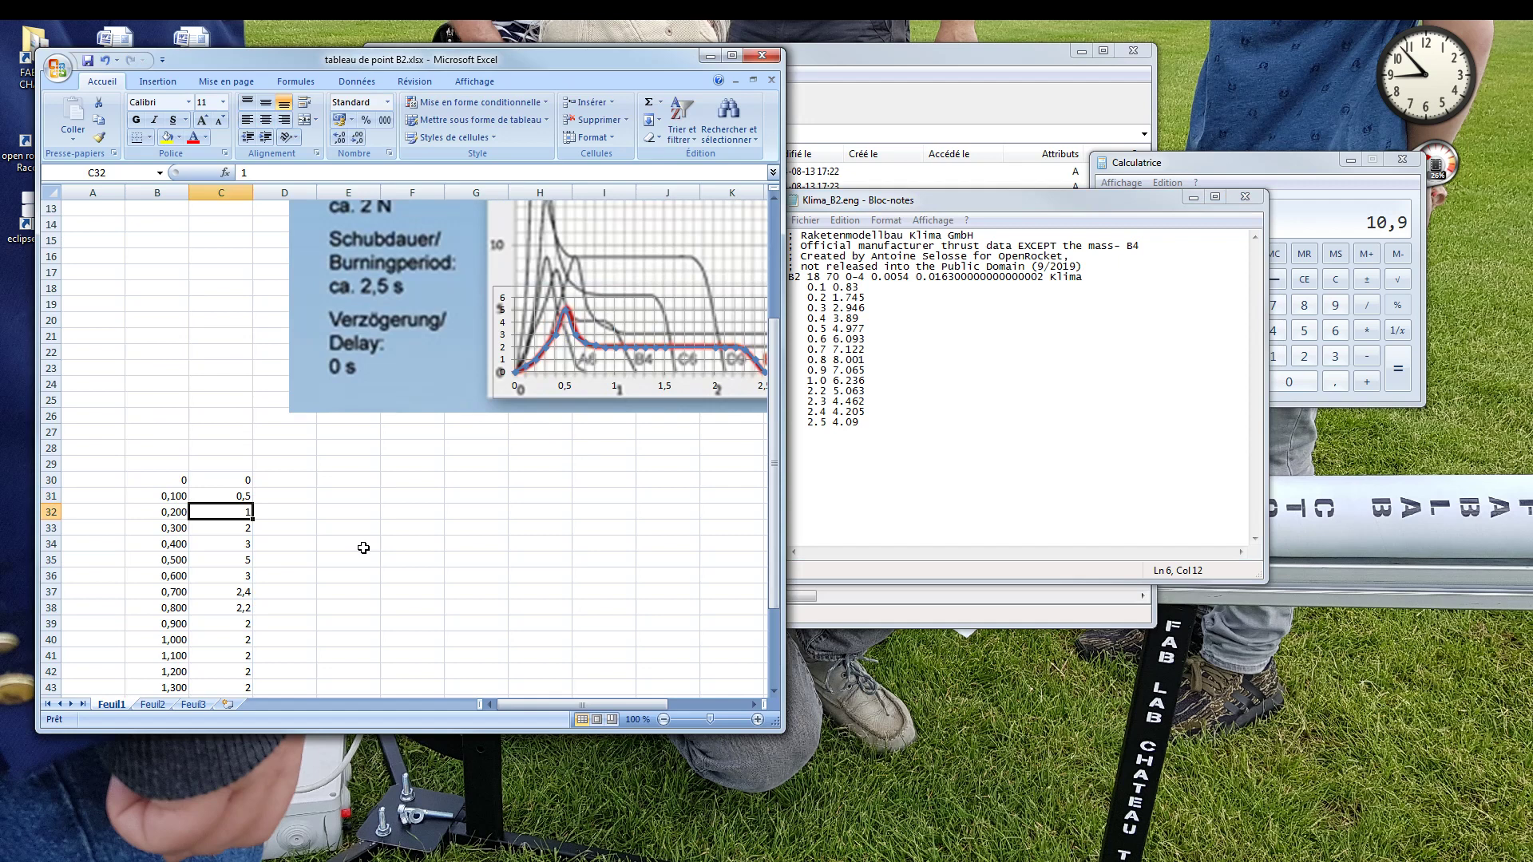
{"action": "key", "text": "Up"}
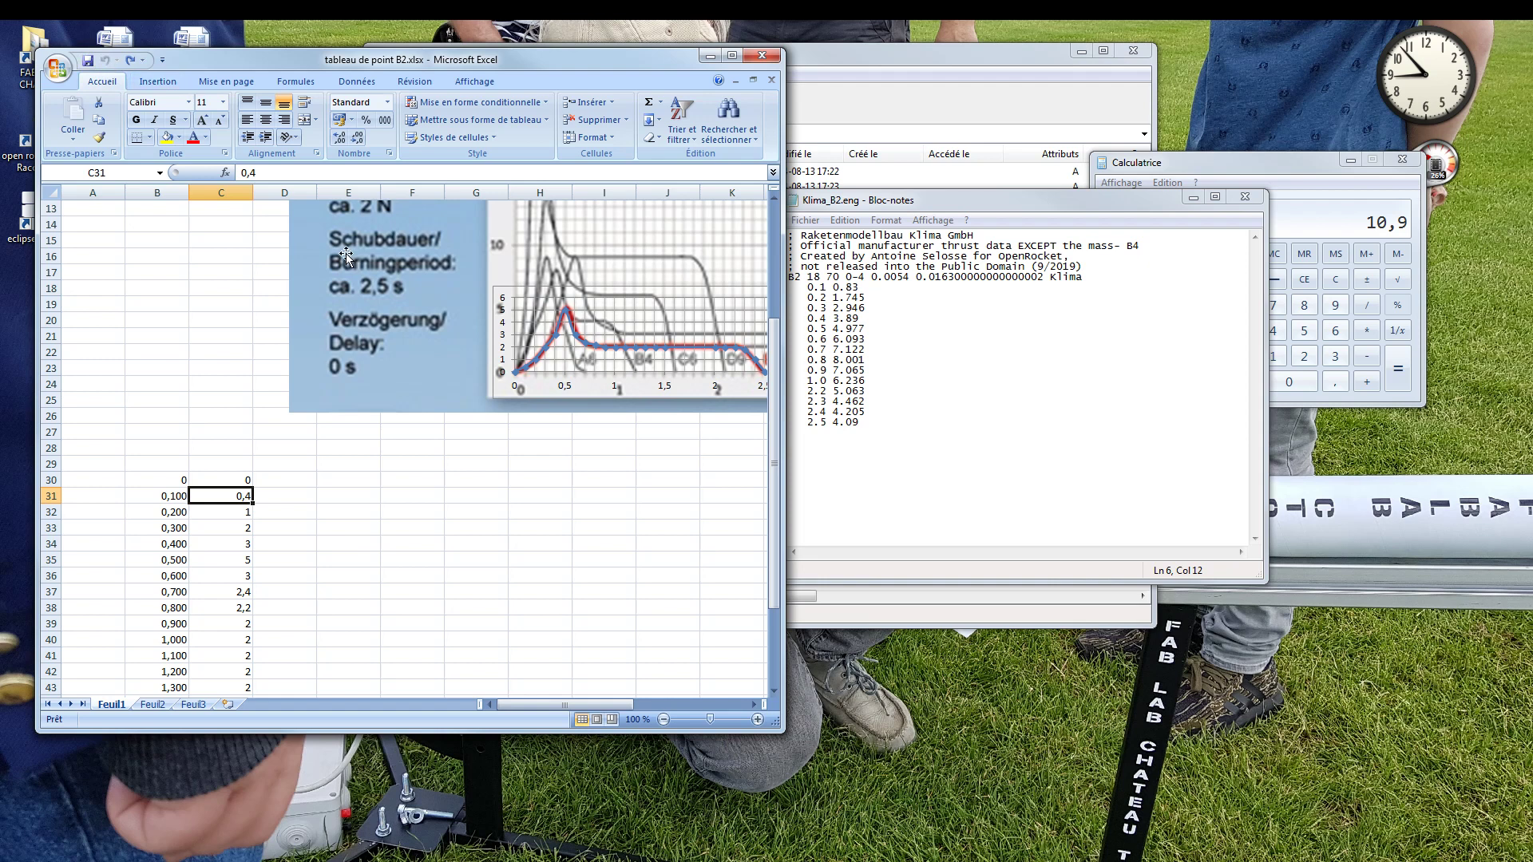
{"action": "type", "text": "0,7"}
{"action": "key", "text": "Return"}
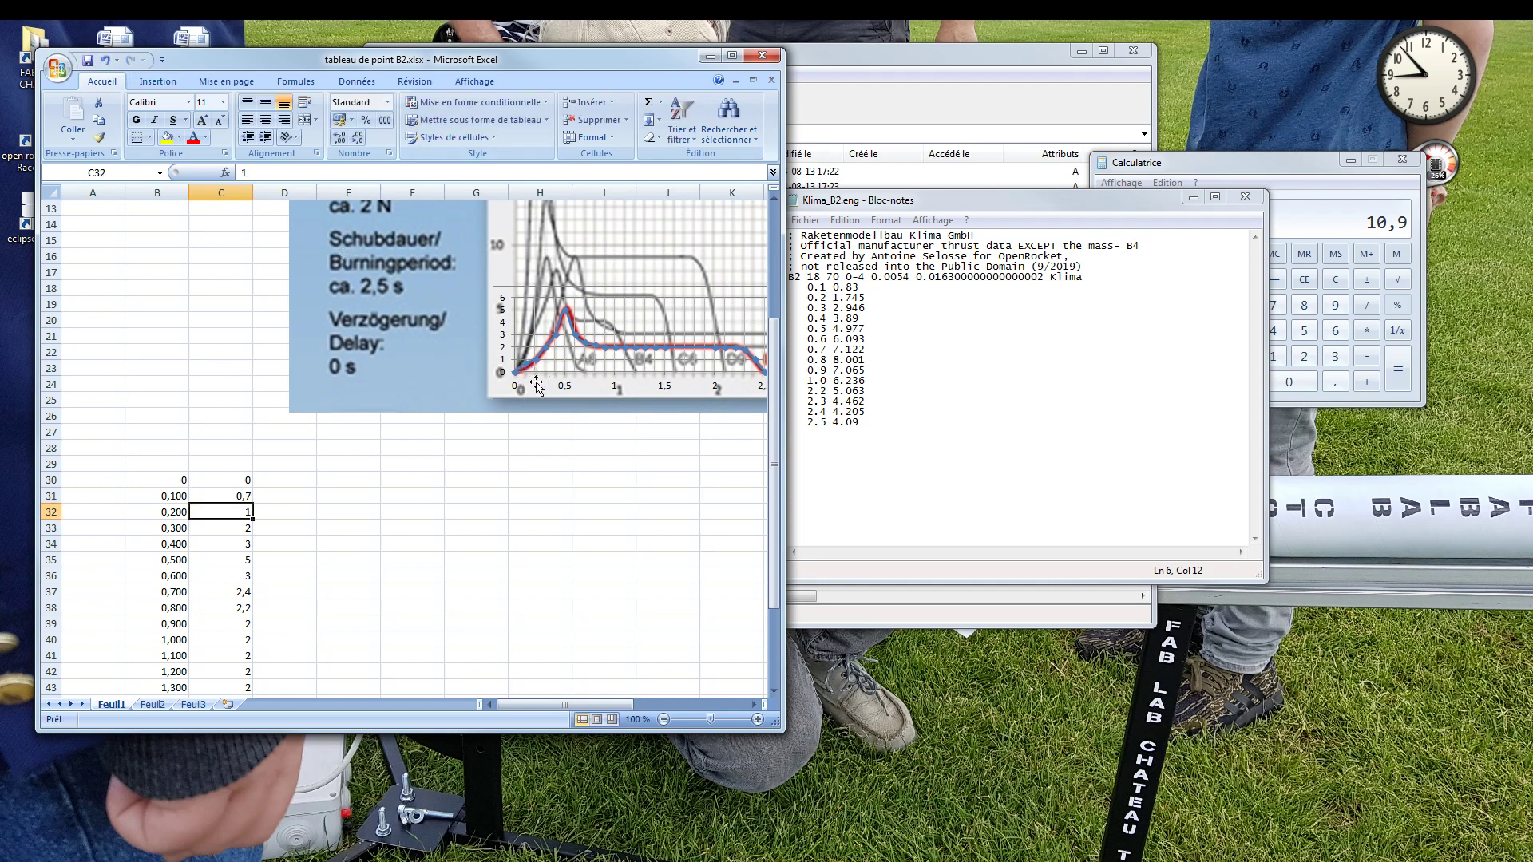
{"action": "left_click", "coordinate": [105, 61]}
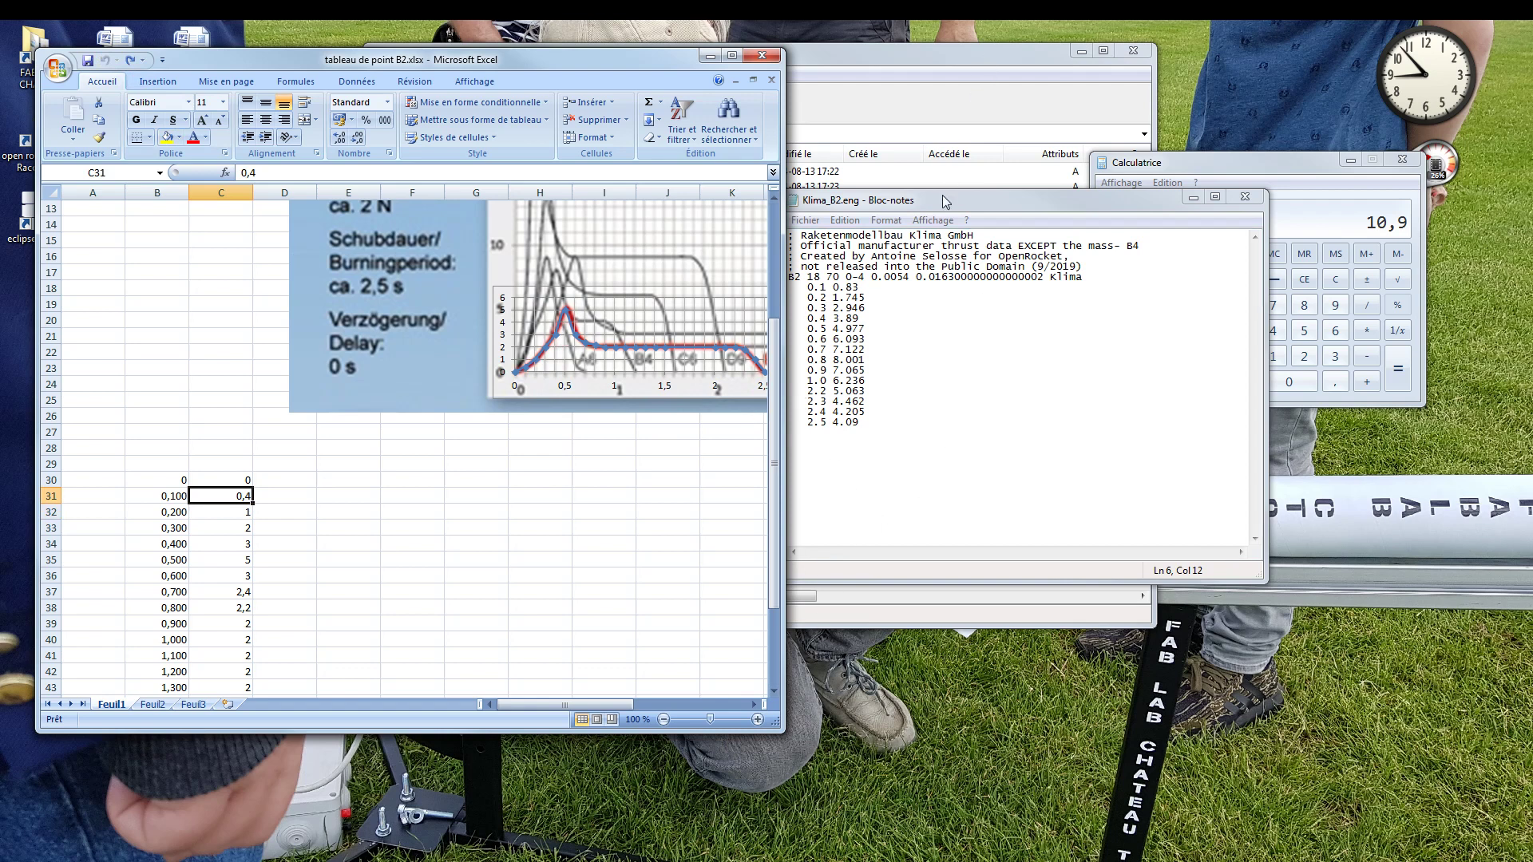
Set the thrust values in Klima_B2.eng to 0.4 at time 0.1 and 1 at time 0.2.
{"action": "left_click_drag", "start_coordinate": [951, 211], "coordinate": [982, 202]}
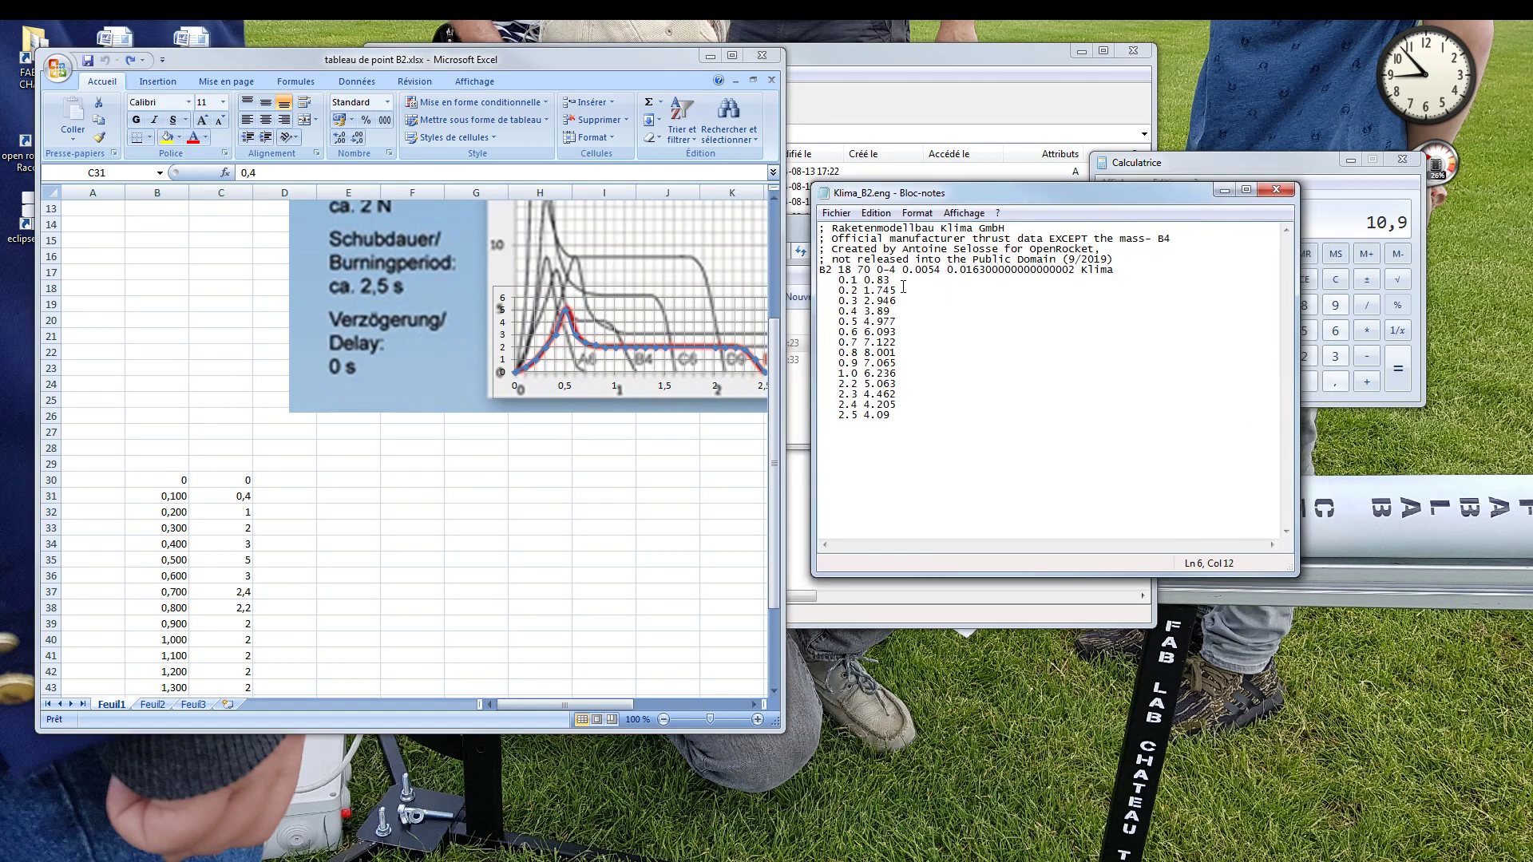
{"action": "key", "text": "BackSpace"}
{"action": "key", "text": "BackSpace"}
{"action": "key", "text": "BackSpace"}
{"action": "type", "text": ".4"}
{"action": "key", "text": "Down"}
{"action": "key", "text": "BackSpace"}
{"action": "key", "text": "BackSpace"}
{"action": "key", "text": "BackSpace"}
{"action": "key", "text": "BackSpace"}
{"action": "key", "text": "BackSpace"}
{"action": "type", "text": "1"}
Set the thrust values to 2 at time 0.3 and 3 at time 0.4.
{"action": "key", "text": "Down"}
{"action": "key", "text": "BackSpace"}
{"action": "key", "text": "BackSpace"}
{"action": "key", "text": "BackSpace"}
{"action": "key", "text": "Delete"}
{"action": "key", "text": "Delete"}
{"action": "key", "text": "Delete"}
{"action": "key", "text": "Delete"}
{"action": "key", "text": "BackSpace"}
{"action": "key", "text": "Down"}
{"action": "key", "text": "Right"}
{"action": "key", "text": "BackSpace"}
{"action": "key", "text": "BackSpace"}
{"action": "key", "text": "BackSpace"}
{"action": "key", "text": "BackSpace"}
{"action": "key", "text": "BackSpace"}
Set the thrust values in Klima_B2.eng to 5 at time 0.5 and 3 at time 0.6.
{"action": "key", "text": "Down"}
{"action": "key", "text": "Right"}
{"action": "key", "text": "Right"}
{"action": "key", "text": "Right"}
{"action": "key", "text": "BackSpace"}
{"action": "key", "text": "BackSpace"}
{"action": "key", "text": "BackSpace"}
{"action": "key", "text": "BackSpace"}
{"action": "key", "text": "BackSpace"}
{"action": "type", "text": "3"}
Set the thrust values to 2.4 at time 0.7 and 2.2 at time 0.8.
{"action": "key", "text": "Down"}
{"action": "key", "text": "Right"}
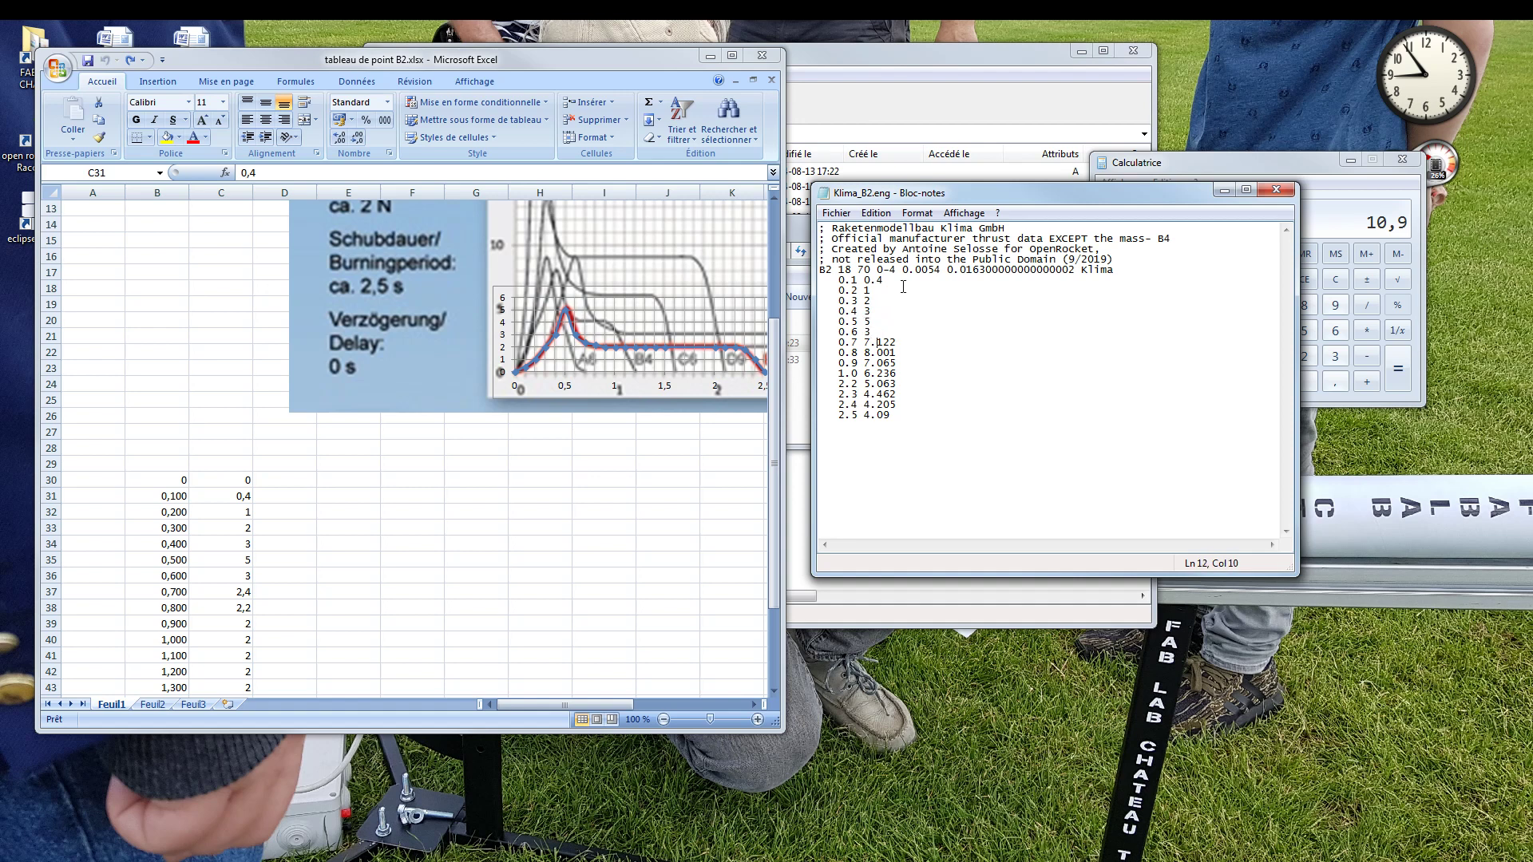
{"action": "key", "text": "BackSpace"}
{"action": "key", "text": "BackSpace"}
{"action": "key", "text": "BackSpace"}
{"action": "key", "text": "BackSpace"}
{"action": "key", "text": "BackSpace"}
{"action": "type", "text": "2.4"}
{"action": "key", "text": "Left"}
{"action": "key", "text": "BackSpace"}
{"action": "key", "text": "BackSpace"}
{"action": "key", "text": "BackSpace"}
{"action": "key", "text": "BackSpace"}
{"action": "key", "text": "BackSpace"}
{"action": "type", "text": "2.2"}
Set the thrust values at times 0.9 and 1.0 both to 2.
{"action": "key", "text": "Left"}
{"action": "key", "text": "BackSpace"}
{"action": "key", "text": "BackSpace"}
{"action": "key", "text": "BackSpace"}
{"action": "key", "text": "BackSpace"}
{"action": "key", "text": "BackSpace"}
{"action": "type", "text": "2"}
{"action": "key", "text": "Right"}
{"action": "key", "text": "Right"}
{"action": "key", "text": "Right"}
{"action": "key", "text": "BackSpace"}
{"action": "key", "text": "BackSpace"}
{"action": "key", "text": "BackSpace"}
{"action": "key", "text": "BackSpace"}
{"action": "key", "text": "BackSpace"}
{"action": "type", "text": "2"}
Set the thrust values to 2 at time 2.2 and 1.8 at time 2.3, following the spreadsheet's last rows.
{"action": "key", "text": "Down"}
{"action": "key", "text": "Right"}
{"action": "scroll", "coordinate": [554, 575], "scroll_direction": "down", "scroll_amount": 7}
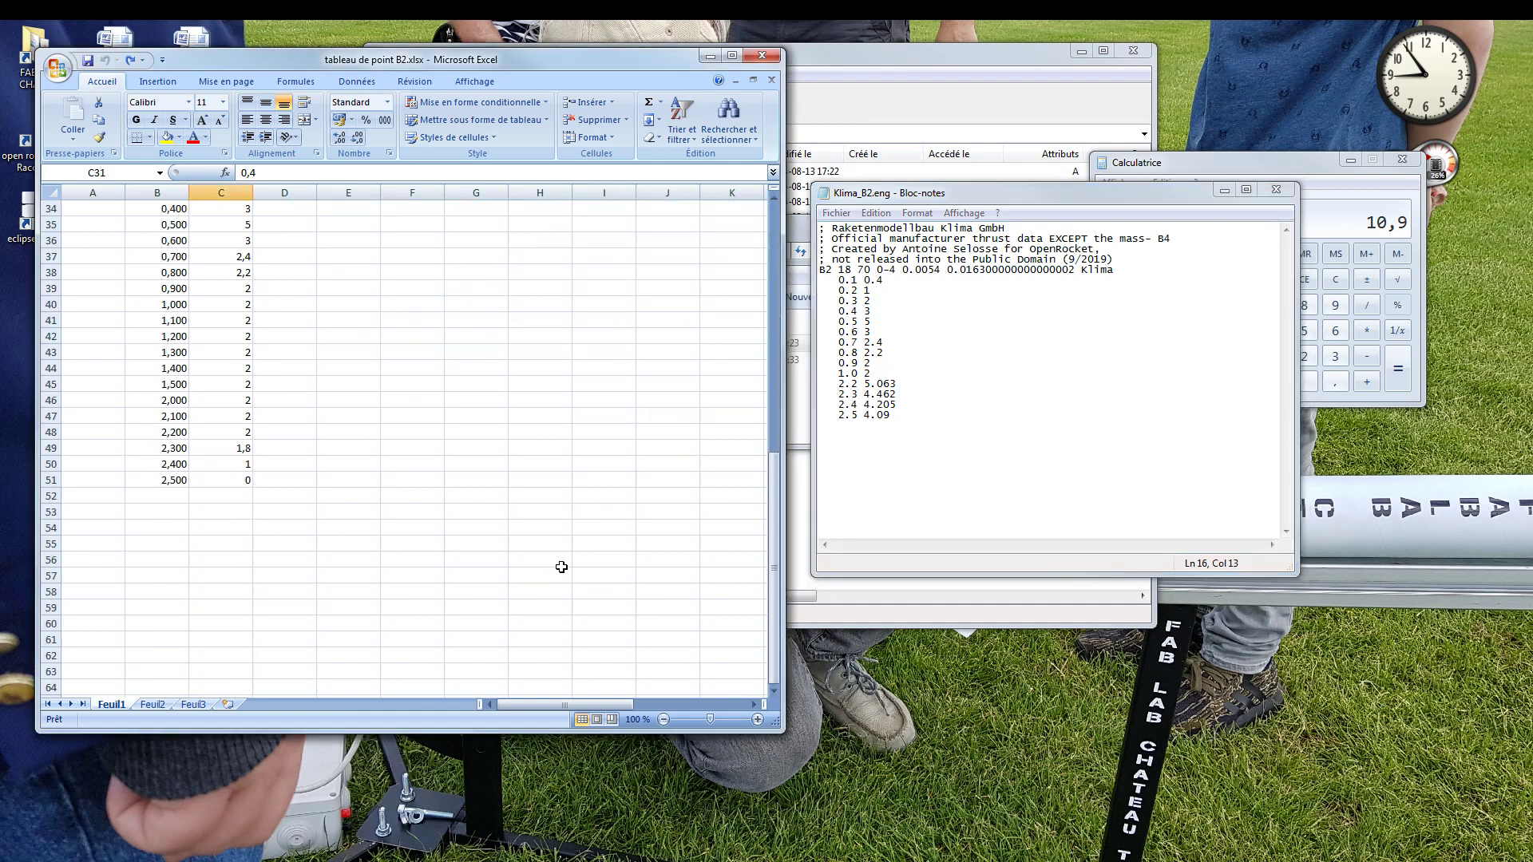
{"action": "left_click", "coordinate": [911, 362]}
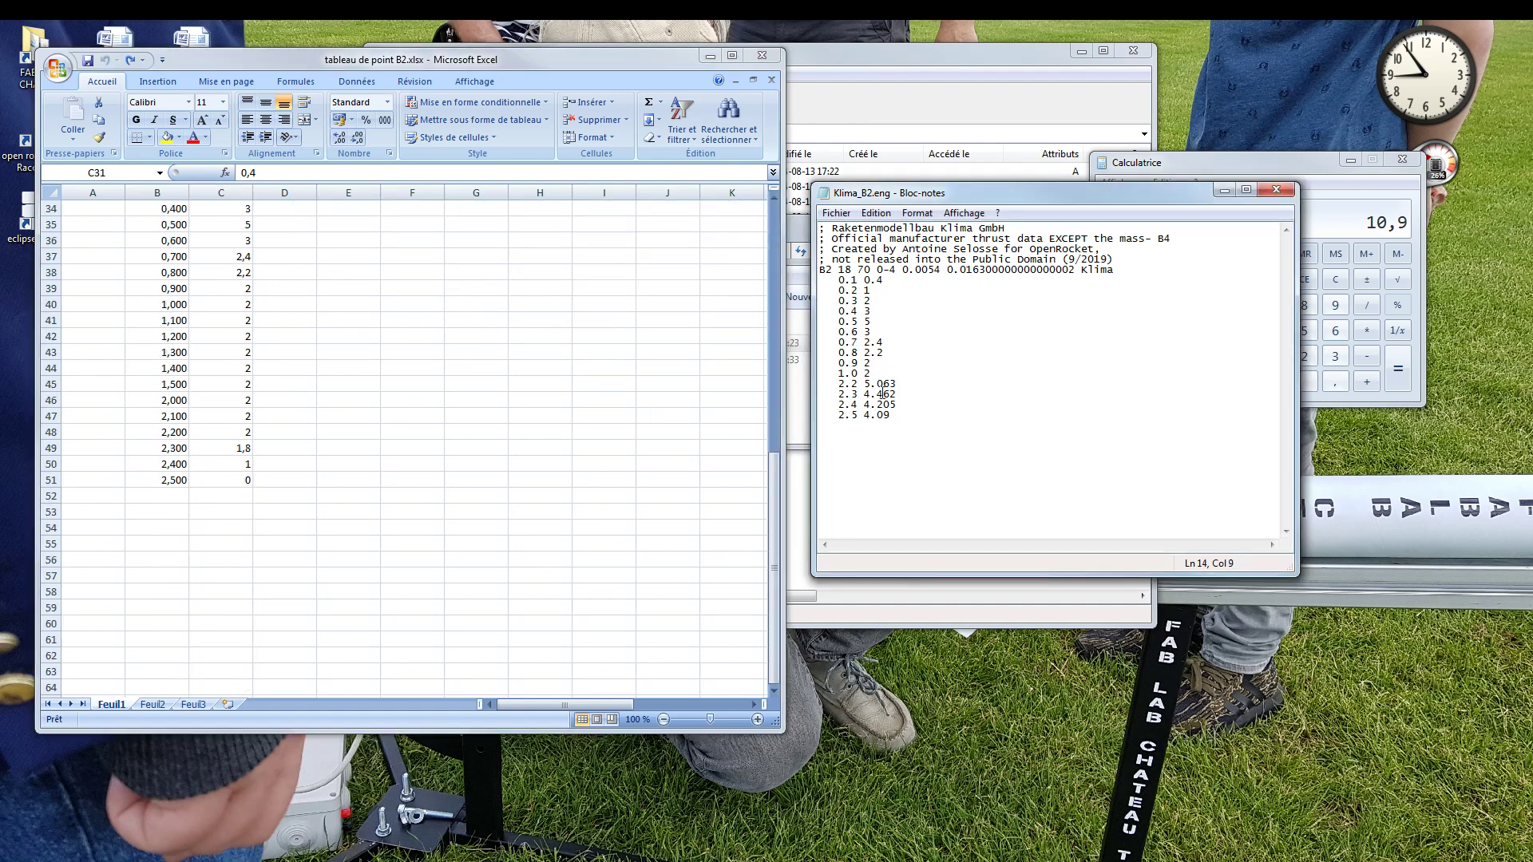
{"action": "left_click", "coordinate": [919, 387]}
{"action": "key", "text": "BackSpace"}
{"action": "key", "text": "BackSpace"}
{"action": "key", "text": "BackSpace"}
{"action": "key", "text": "BackSpace"}
{"action": "type", "text": "2"}
{"action": "key", "text": "Right"}
{"action": "key", "text": "Right"}
{"action": "key", "text": "Right"}
{"action": "key", "text": "BackSpace"}
{"action": "key", "text": "BackSpace"}
{"action": "key", "text": "BackSpace"}
{"action": "key", "text": "BackSpace"}
{"action": "key", "text": "BackSpace"}
{"action": "type", "text": "1."}
Set the thrust values to 1 at time 2.4 and 0 at time 2.5.
{"action": "key", "text": "Right"}
{"action": "key", "text": "BackSpace"}
{"action": "key", "text": "BackSpace"}
{"action": "key", "text": "BackSpace"}
{"action": "key", "text": "BackSpace"}
{"action": "key", "text": "BackSpace"}
{"action": "type", "text": "1"}
{"action": "key", "text": "Down"}
{"action": "key", "text": "Right"}
{"action": "key", "text": "BackSpace"}
{"action": "key", "text": "BackSpace"}
{"action": "key", "text": "BackSpace"}
{"action": "key", "text": "BackSpace"}
{"action": "type", "text": "0"}
Save and close Klima_B2.eng, and close the B2 points spreadsheet without saving its changes.
{"action": "left_click", "coordinate": [836, 213]}
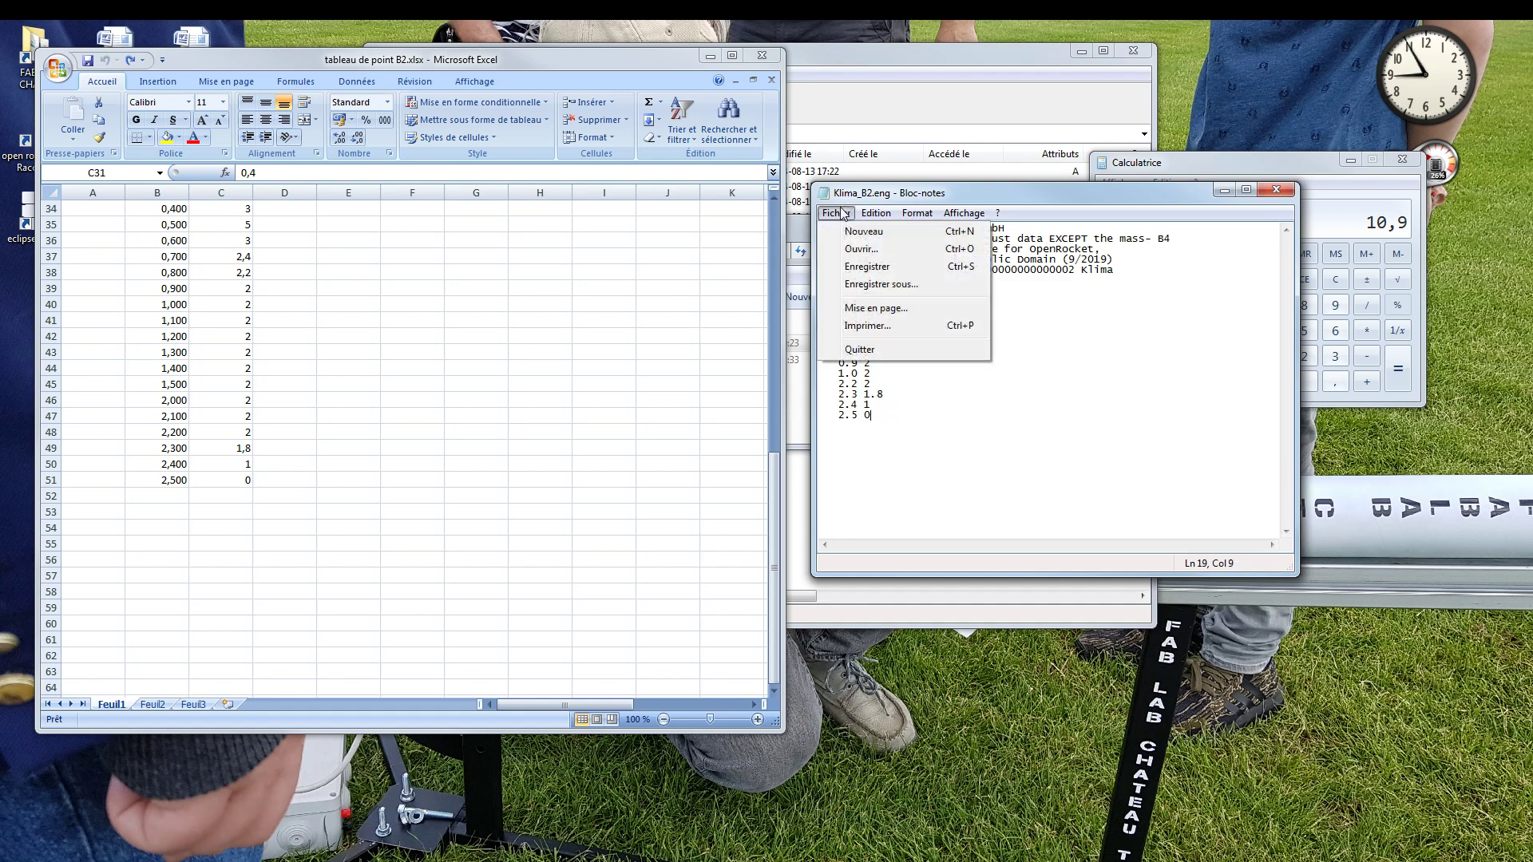
{"action": "left_click", "coordinate": [887, 267]}
{"action": "left_click", "coordinate": [1276, 190]}
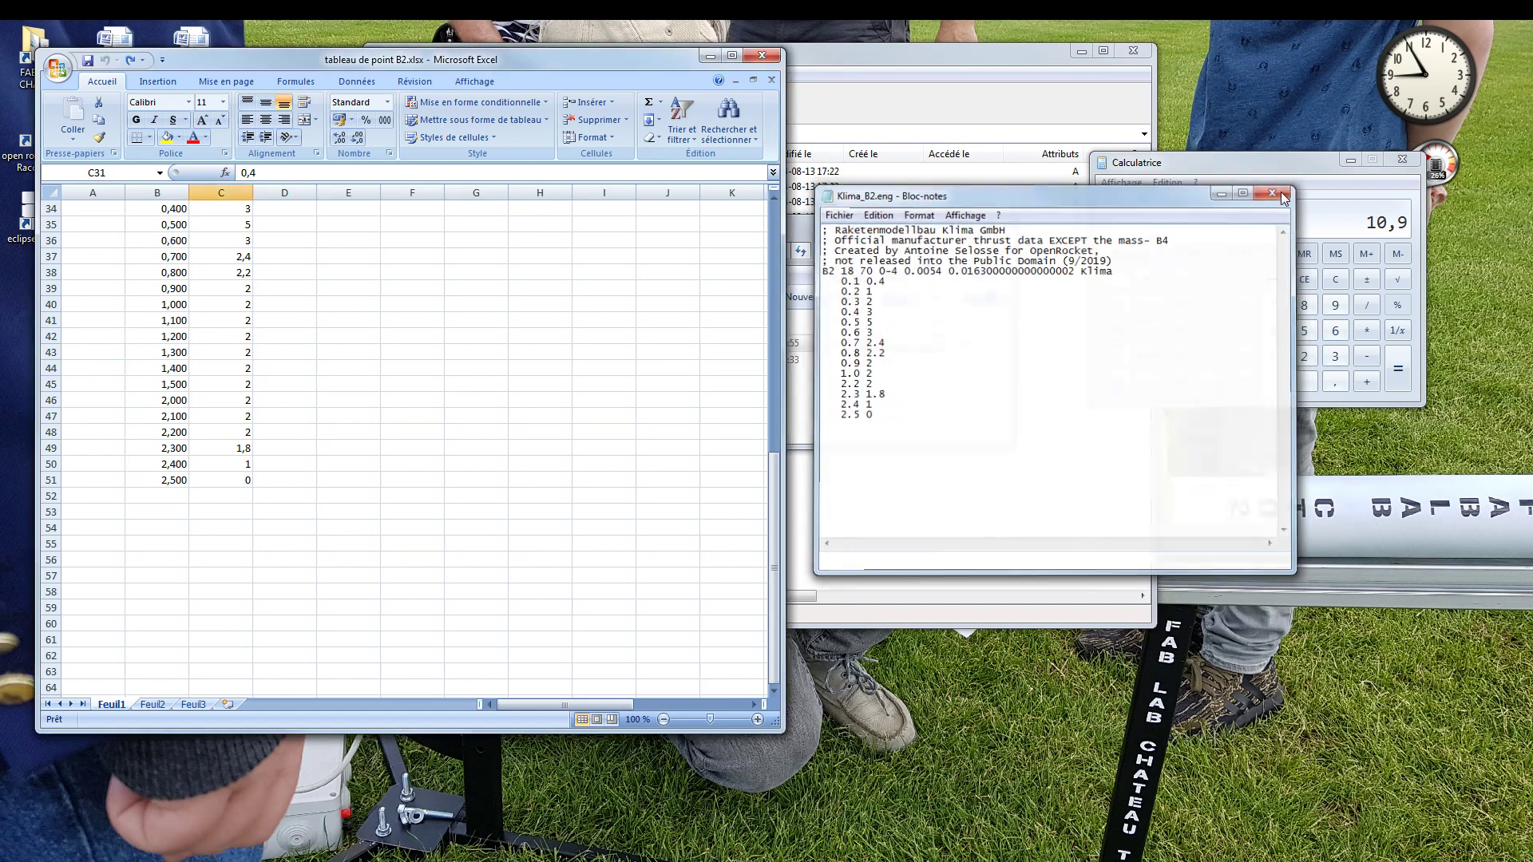
{"action": "left_click", "coordinate": [763, 56]}
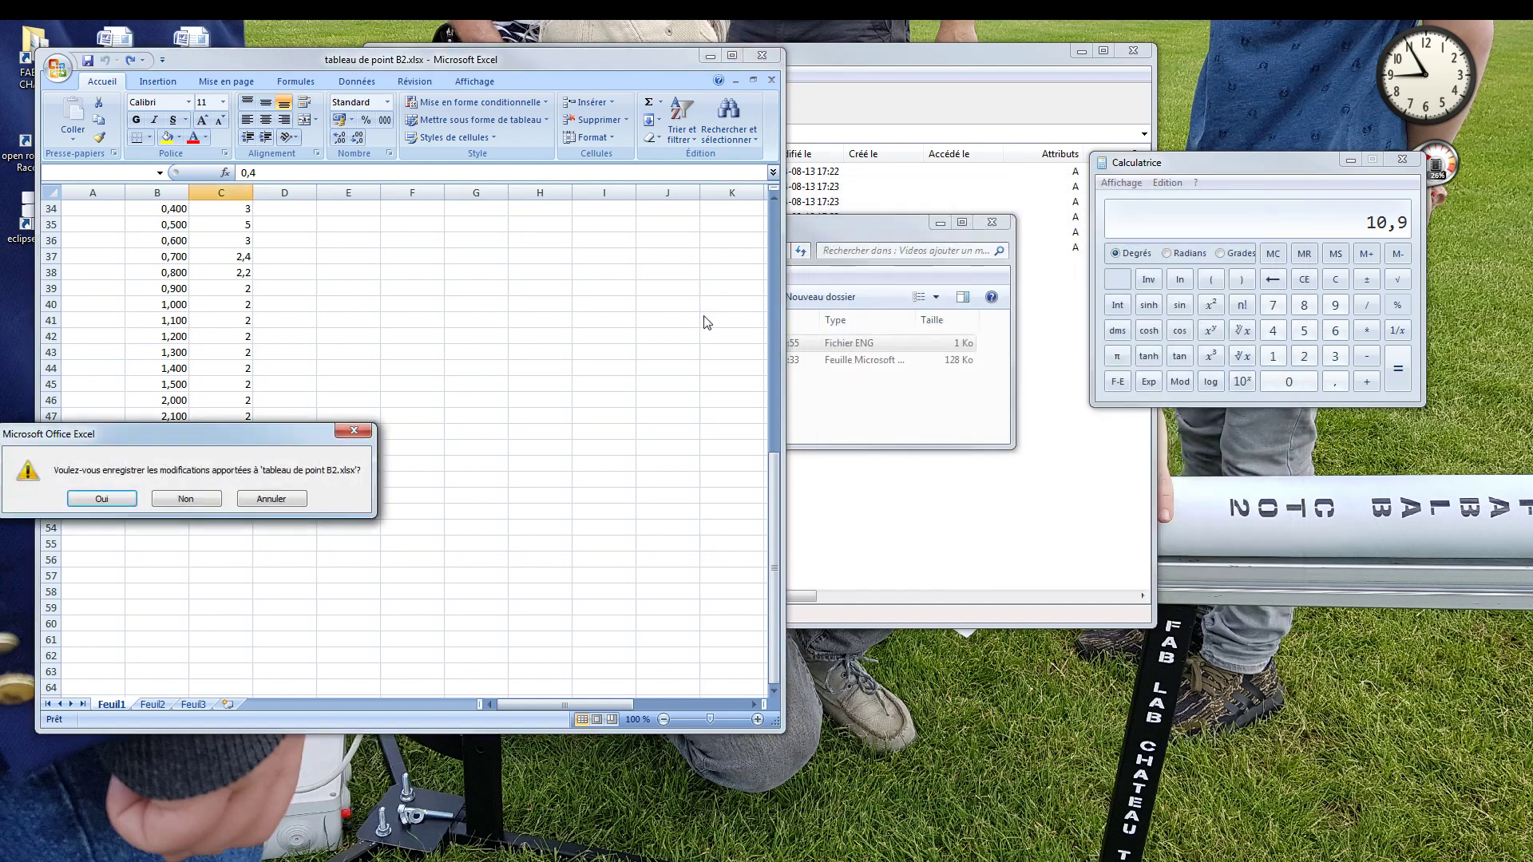
{"action": "left_click", "coordinate": [185, 498]}
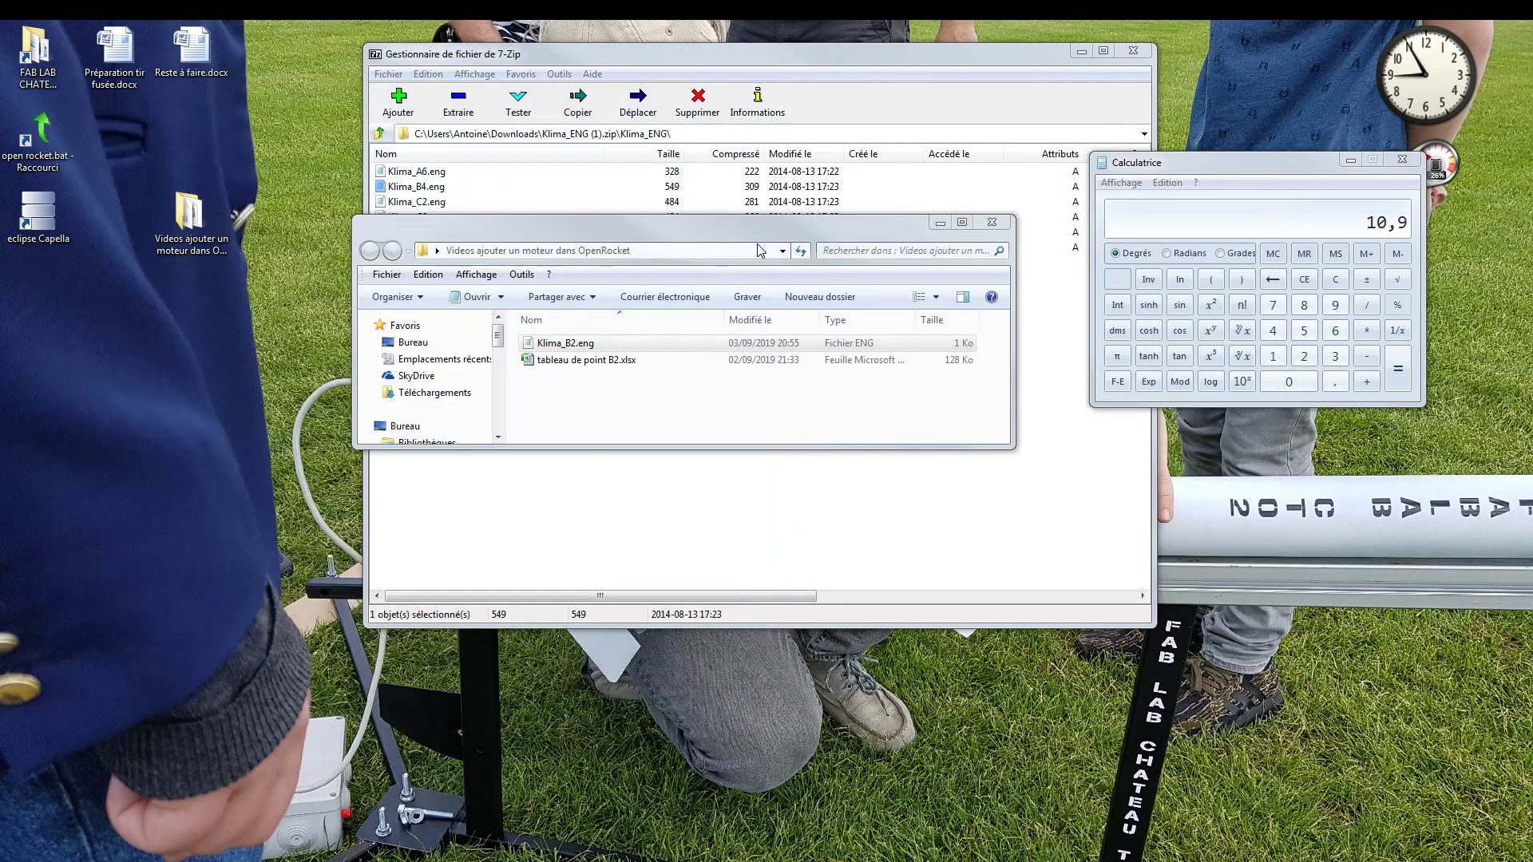
Copy the Klima_B2.eng file from the project folder to the clipboard.
{"action": "left_click_drag", "start_coordinate": [731, 237], "coordinate": [941, 445]}
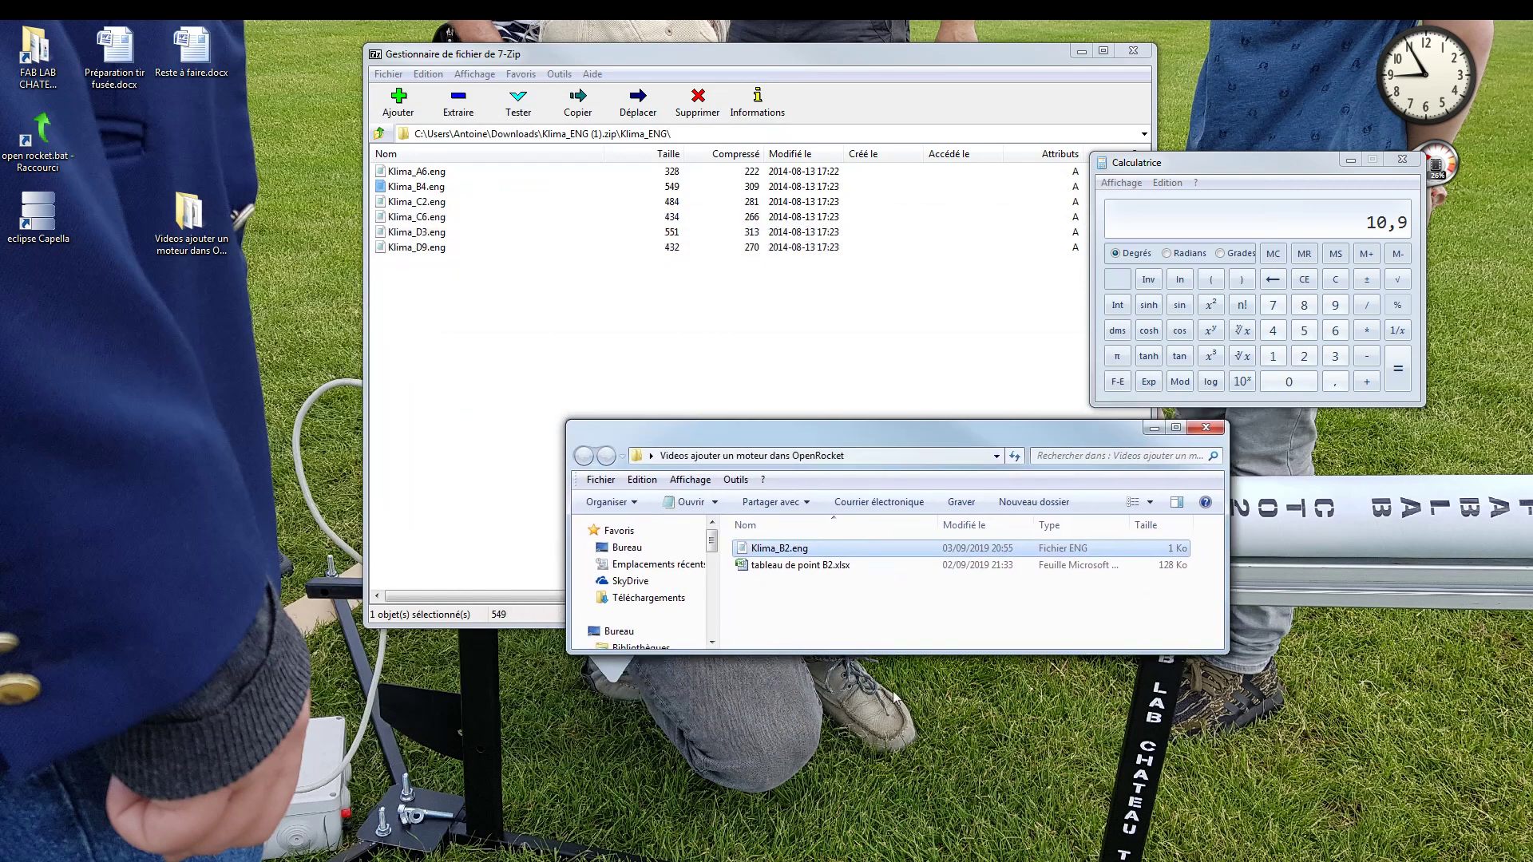
{"action": "left_click", "coordinate": [783, 553]}
{"action": "left_click", "coordinate": [831, 589]}
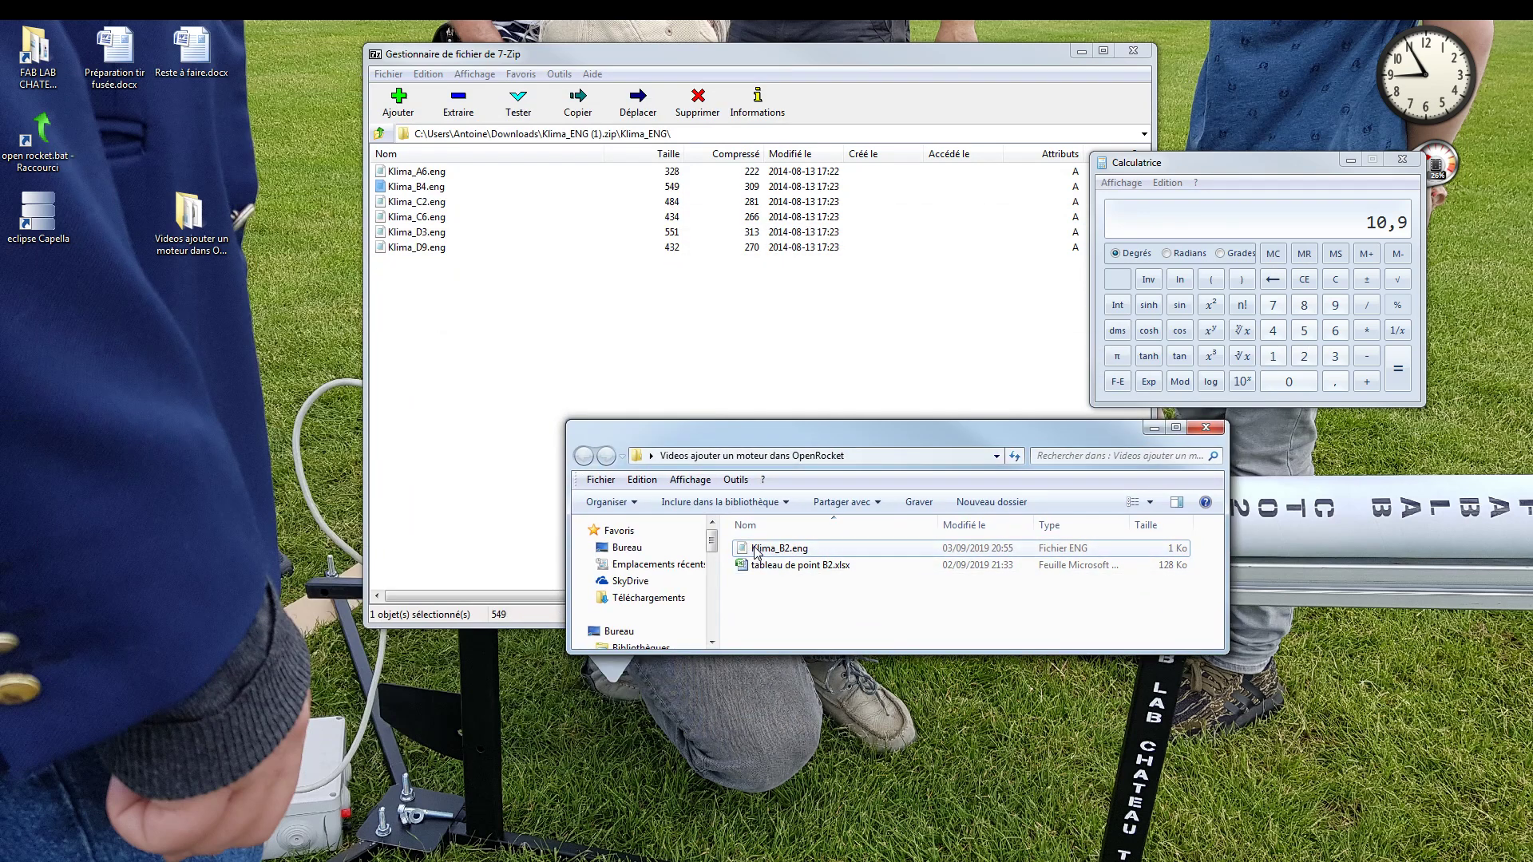
{"action": "right_click", "coordinate": [806, 552]}
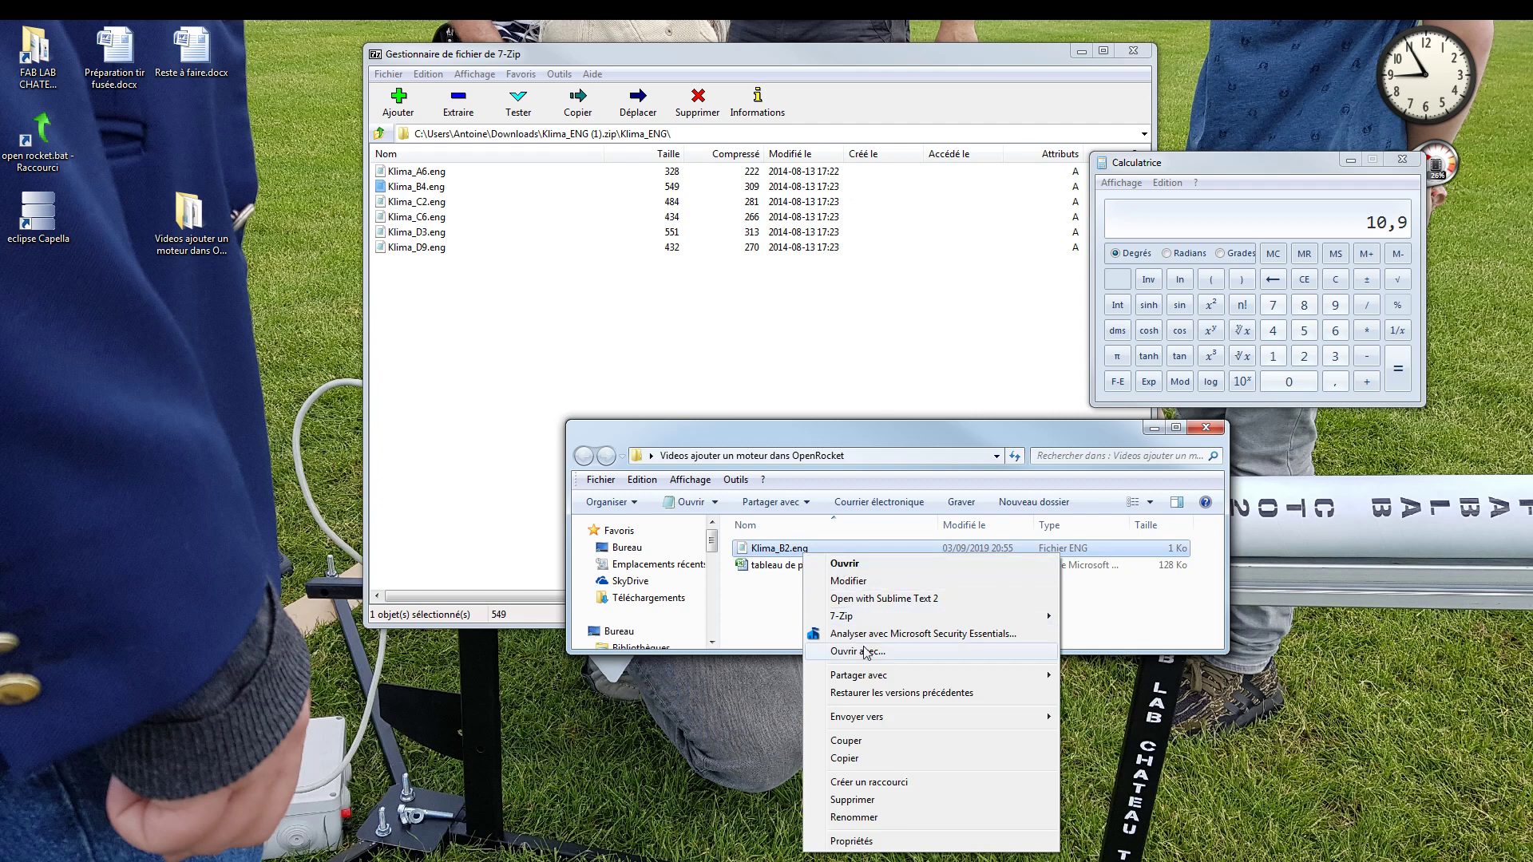
{"action": "left_click", "coordinate": [848, 760]}
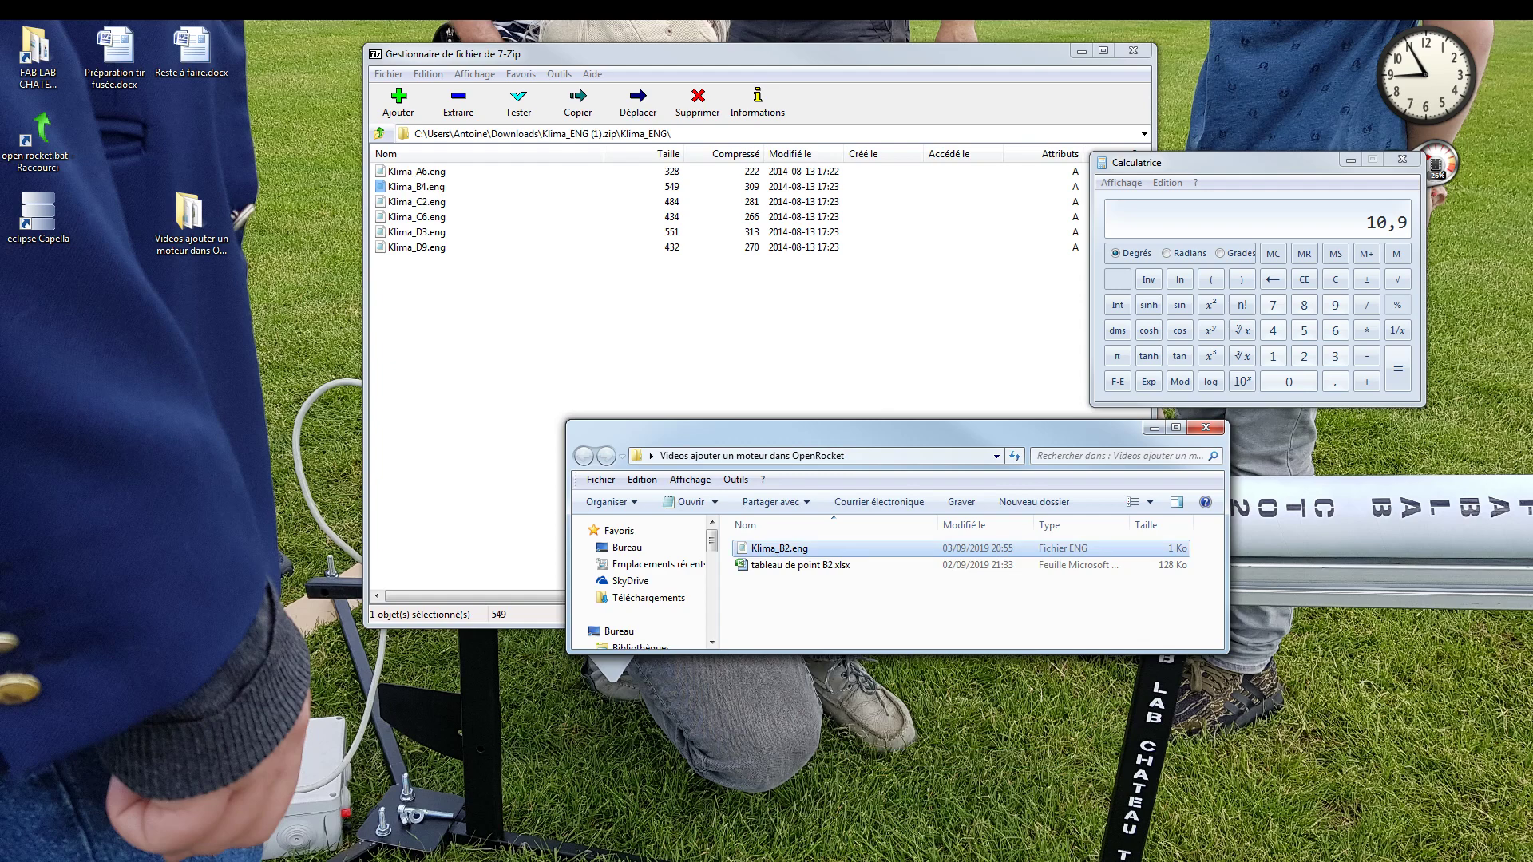
Switch to OpenRocket and copy the custom thrust curves folder path from its preferences.
{"action": "key", "text": "alt+Tab"}
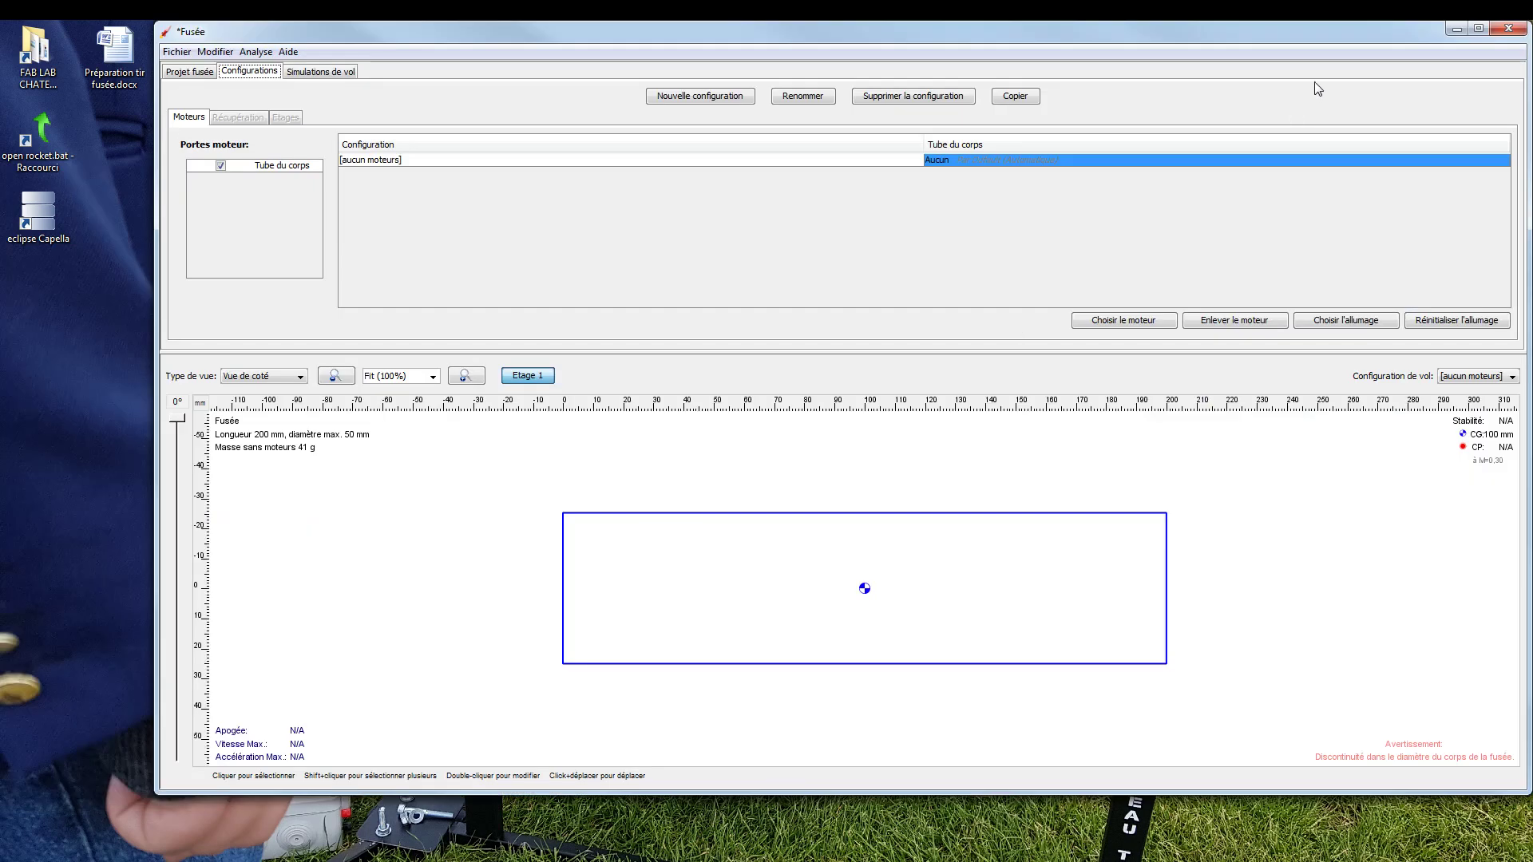
{"action": "left_click", "coordinate": [206, 54]}
{"action": "left_click", "coordinate": [240, 216]}
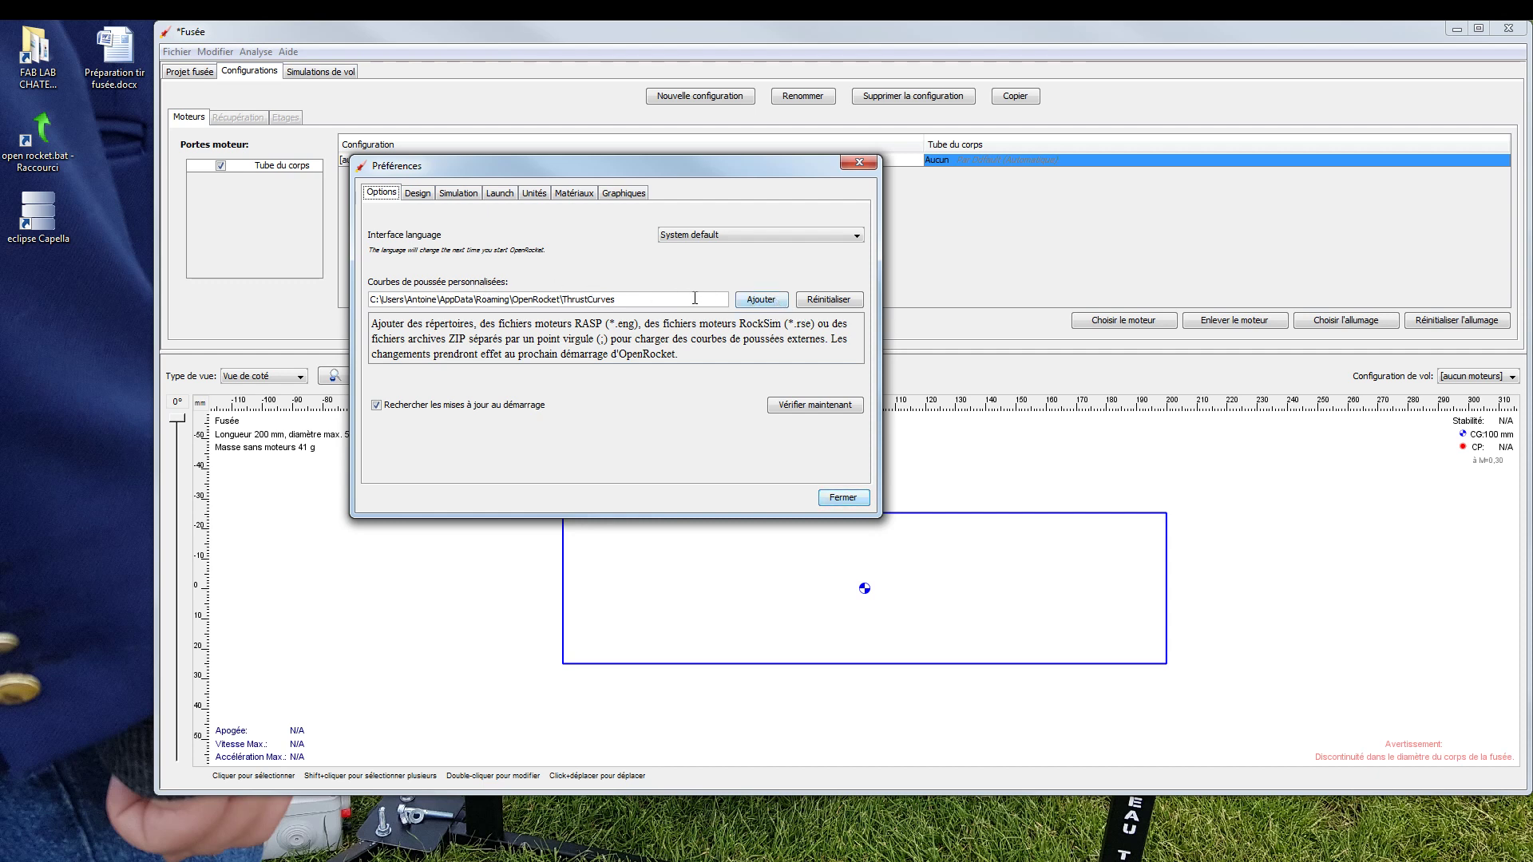
{"action": "triple_click", "coordinate": [695, 299]}
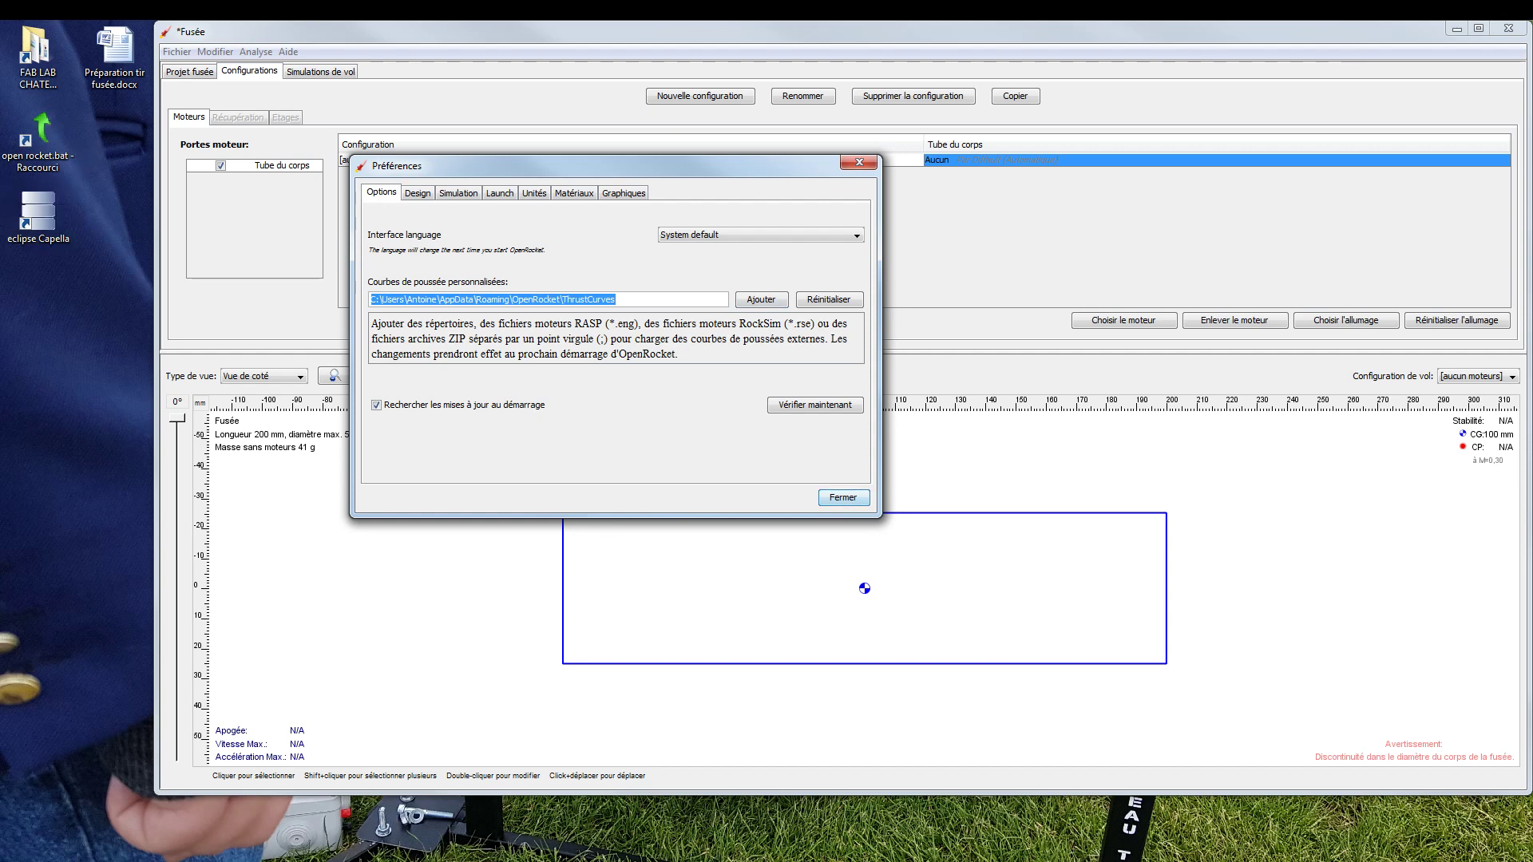
{"action": "key", "text": "alt+Tab"}
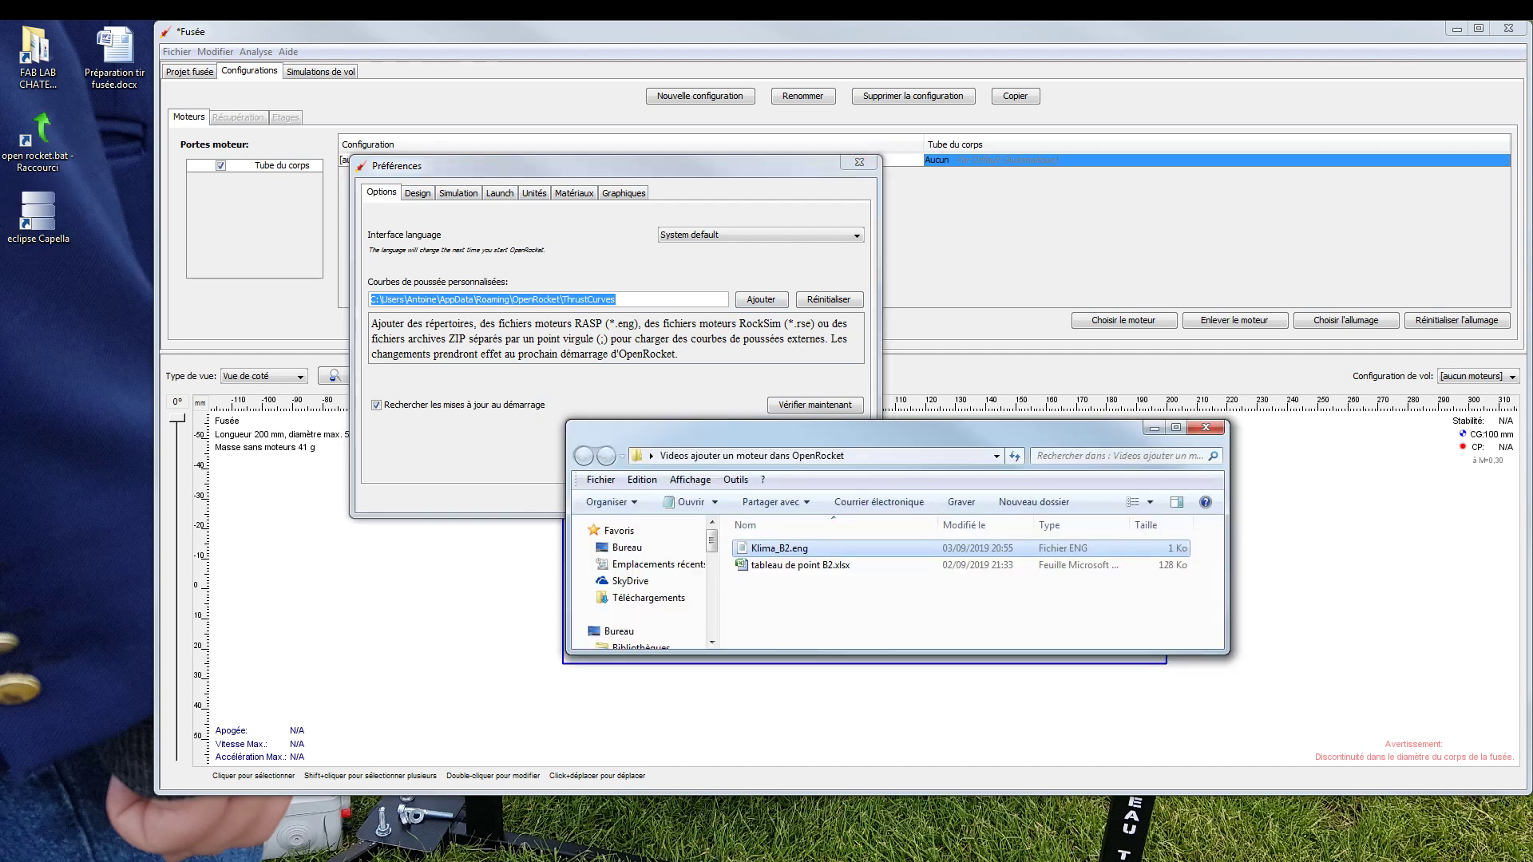
Open OpenRocket's ThrustCurves folder from the copied path in a new file explorer window.
{"action": "left_click", "coordinate": [897, 452]}
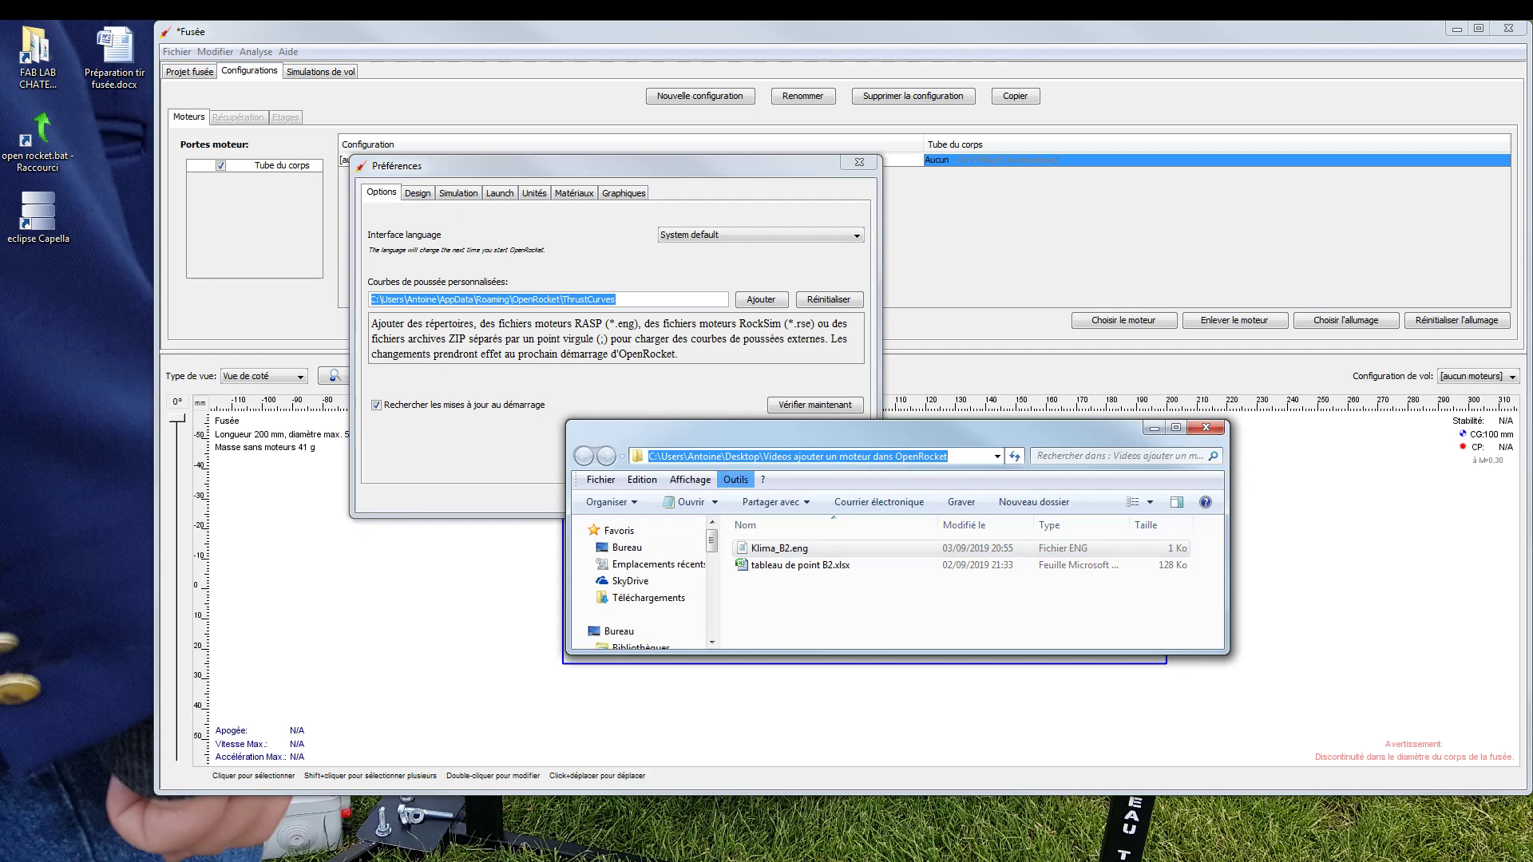
{"action": "key", "text": "alt+Tab"}
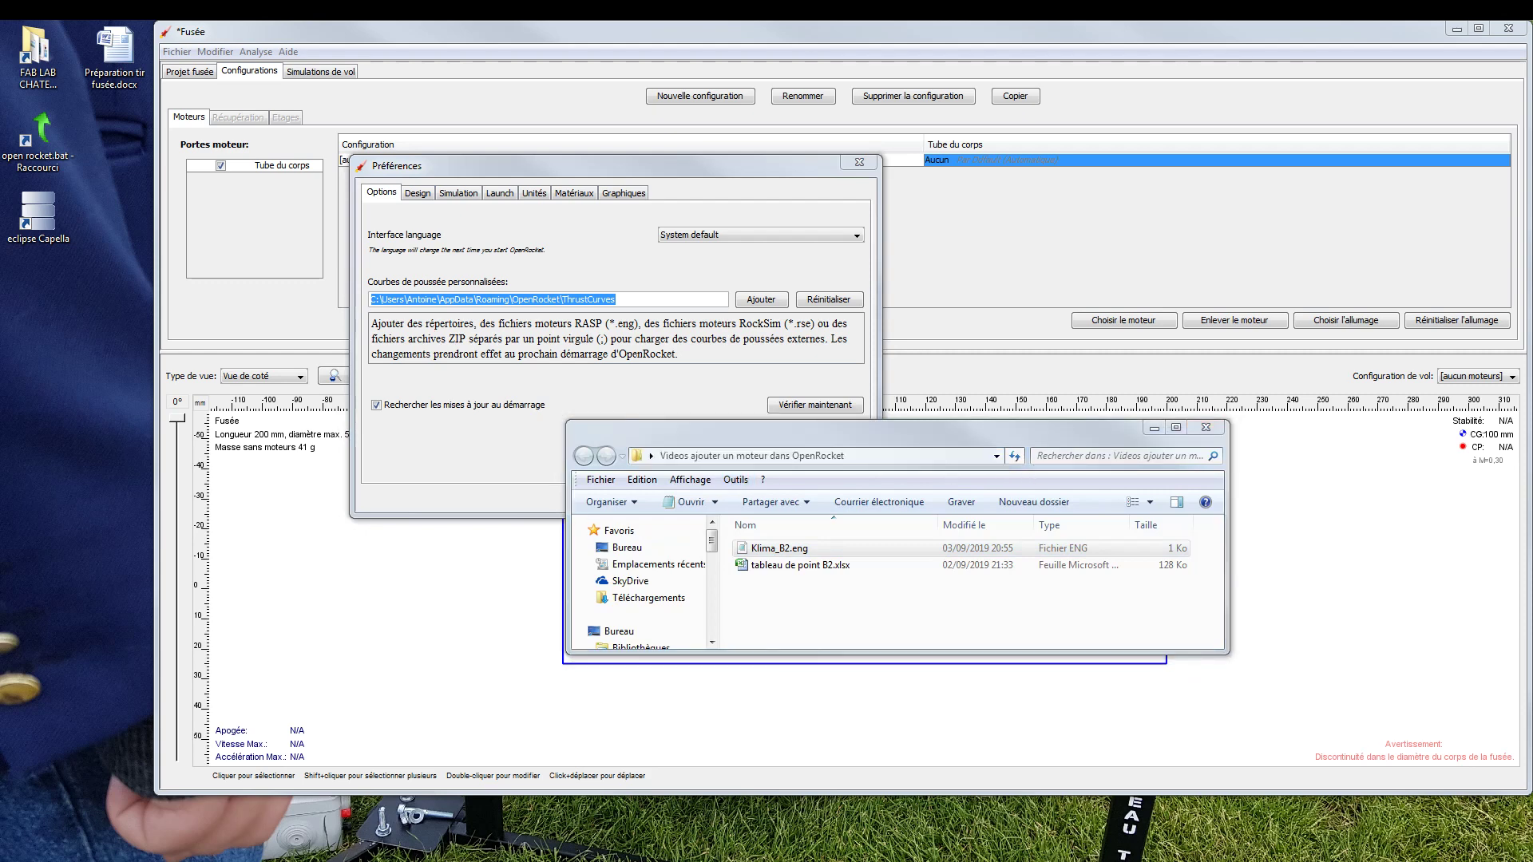
{"action": "key", "text": "super+e"}
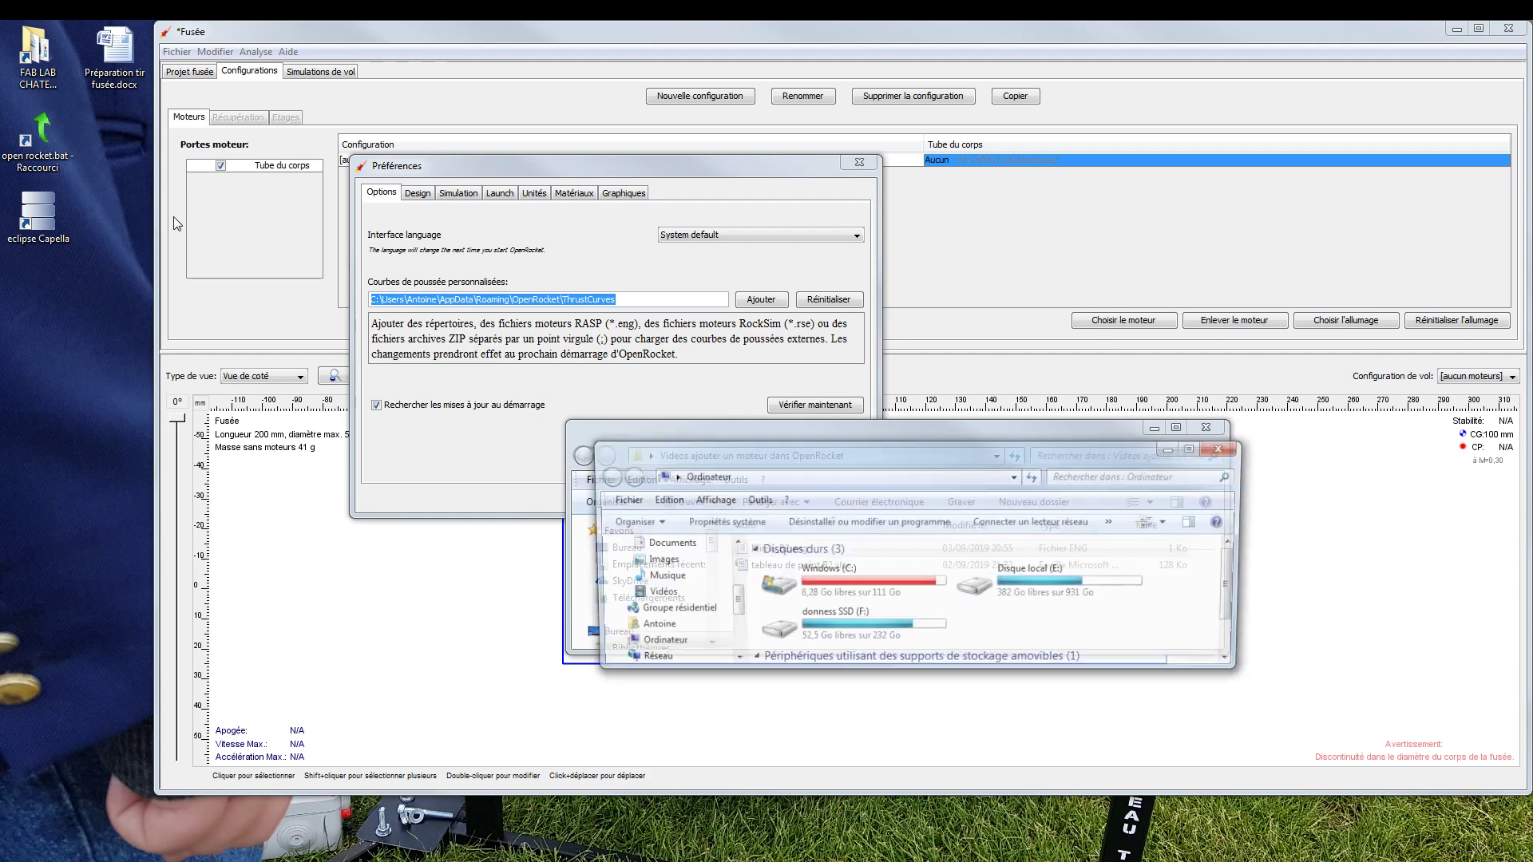
{"action": "left_click", "coordinate": [811, 476]}
{"action": "key", "text": "ctrl+v"}
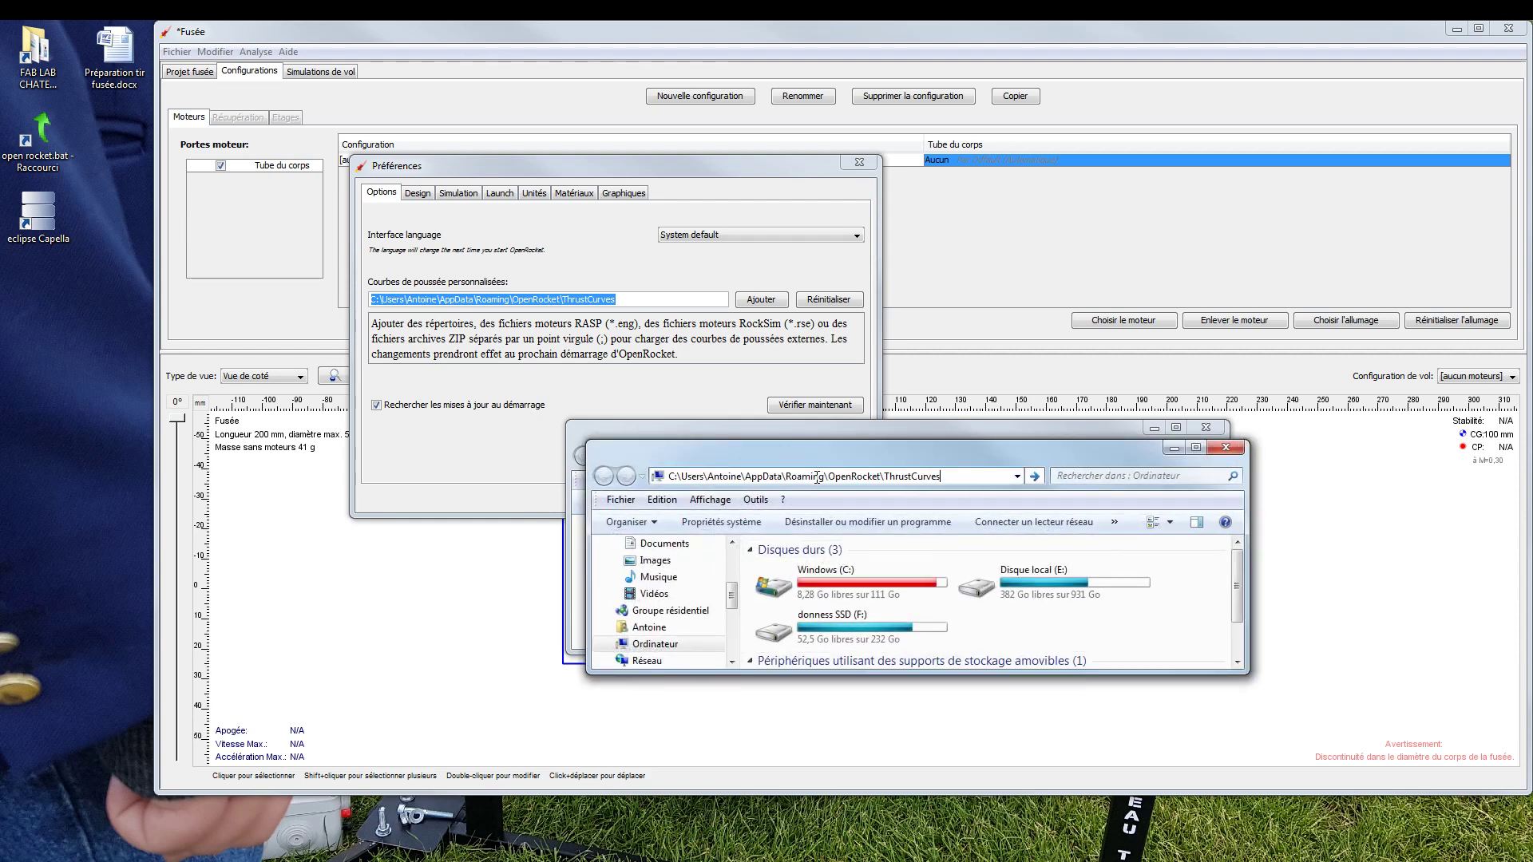
{"action": "key", "text": "Return"}
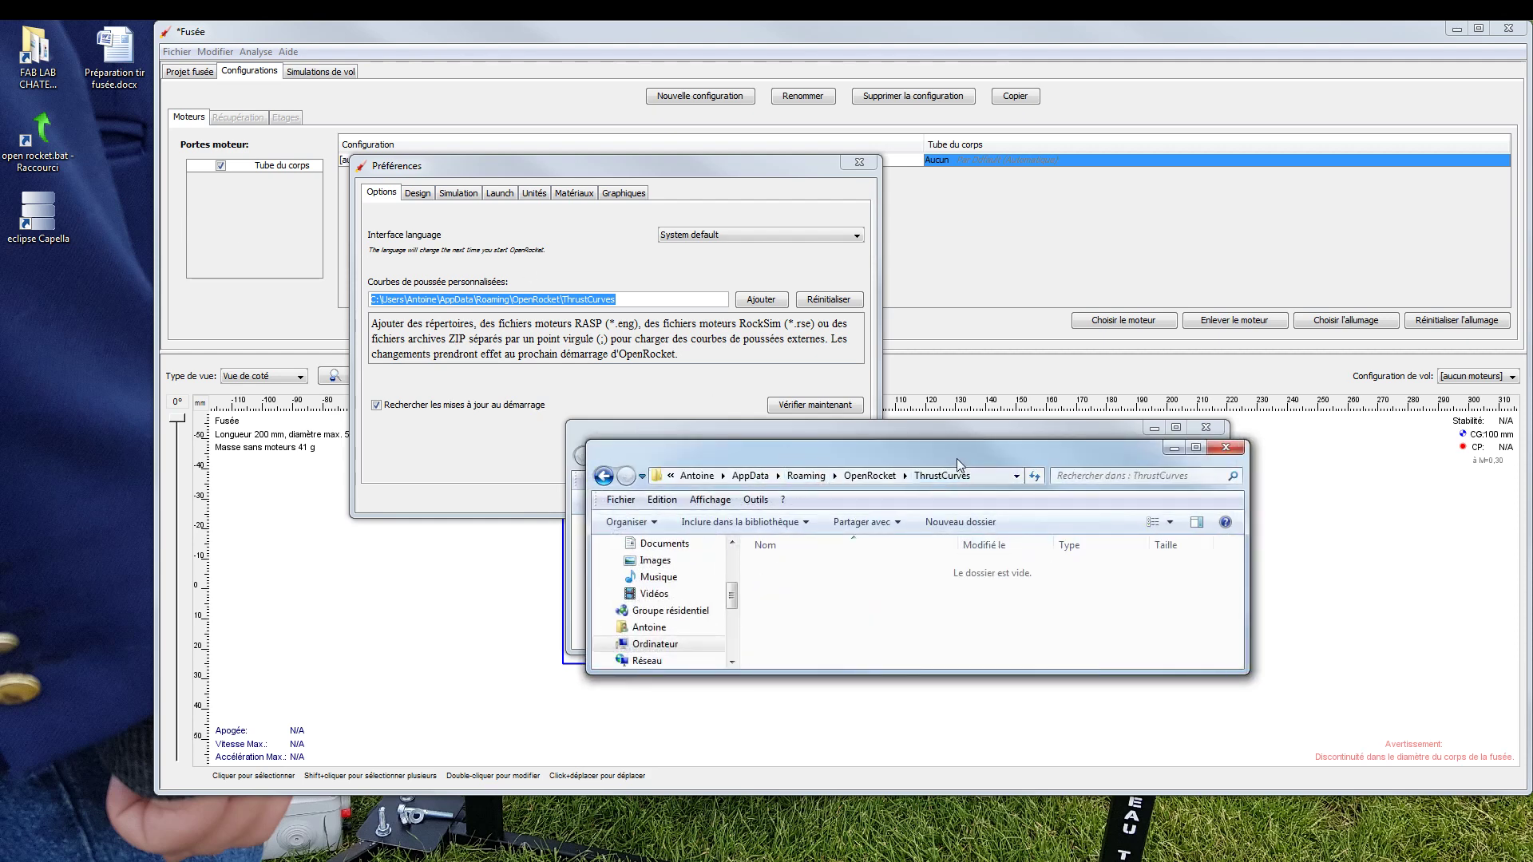
Move Klima_B2.eng from the project folder into the ThrustCurves folder.
{"action": "left_click_drag", "start_coordinate": [956, 459], "coordinate": [1290, 286]}
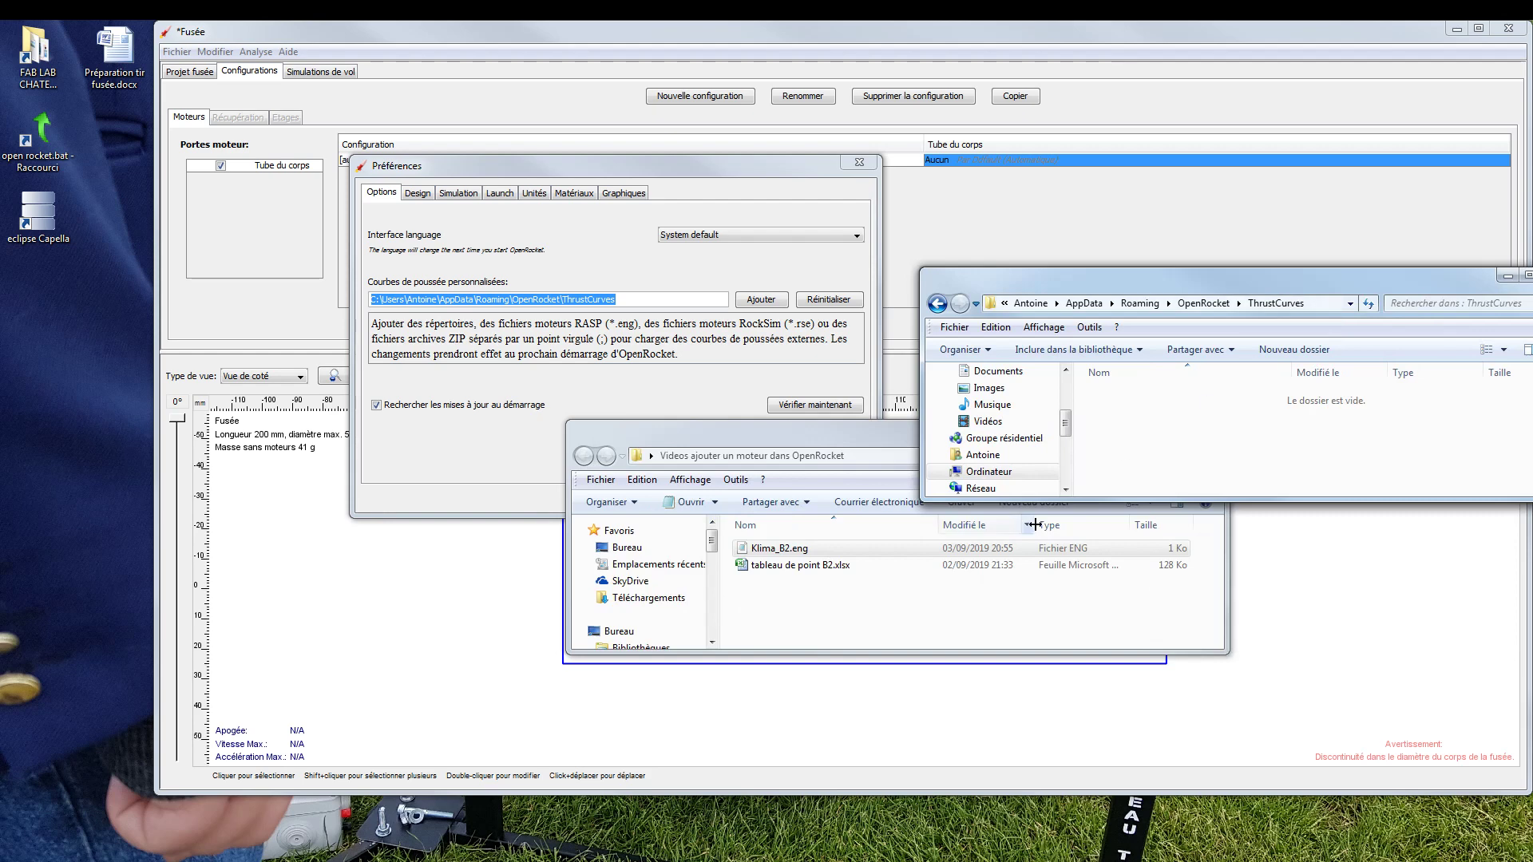
{"action": "left_click", "coordinate": [800, 550]}
{"action": "left_click_drag", "start_coordinate": [786, 549], "coordinate": [1282, 448]}
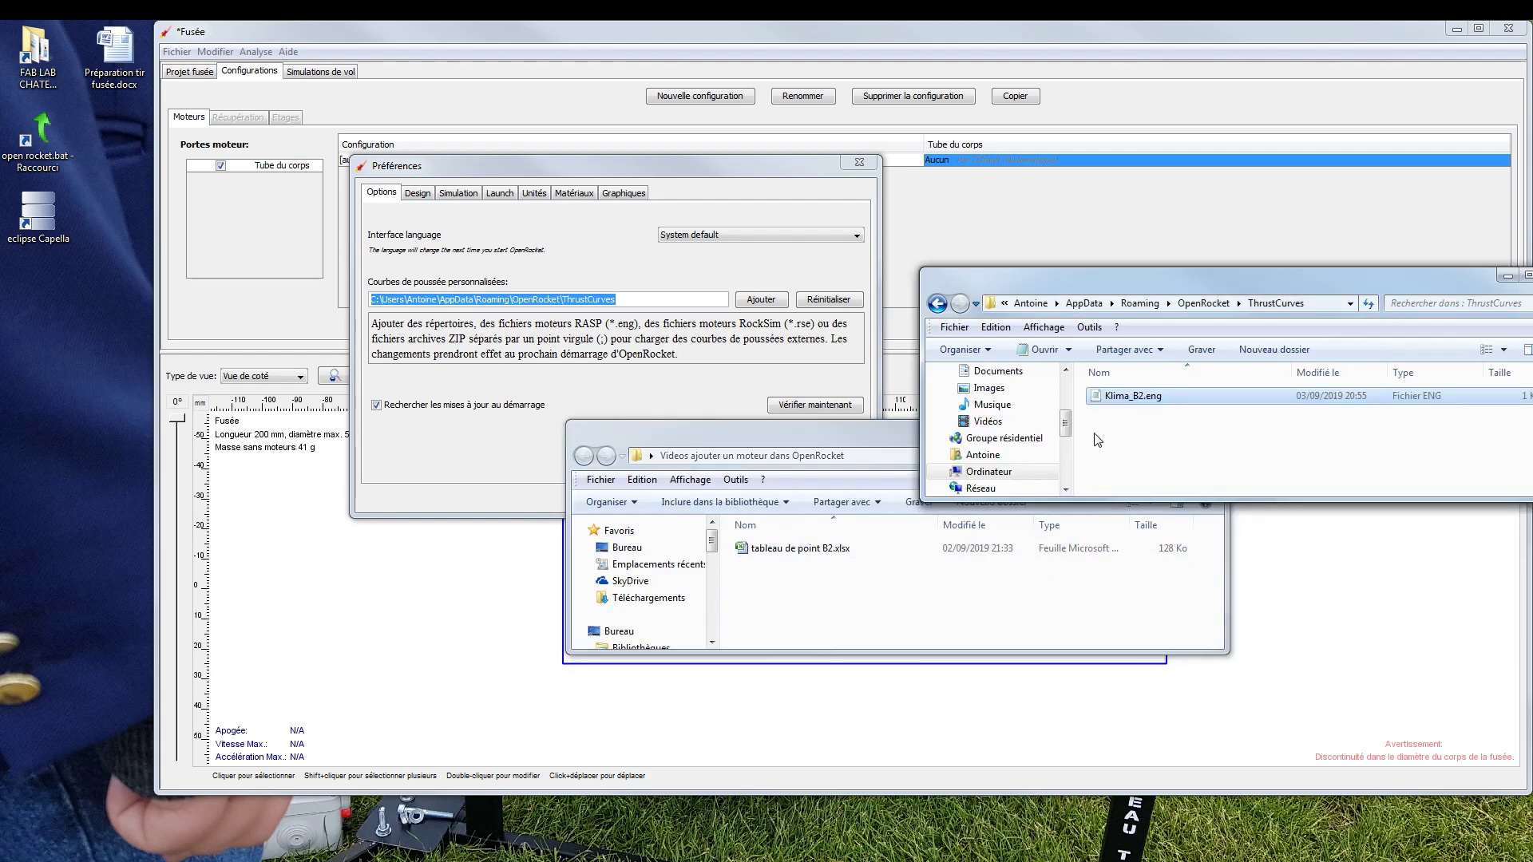
Close the preferences and restart OpenRocket so it loads the new motor file.
{"action": "left_click", "coordinate": [781, 274]}
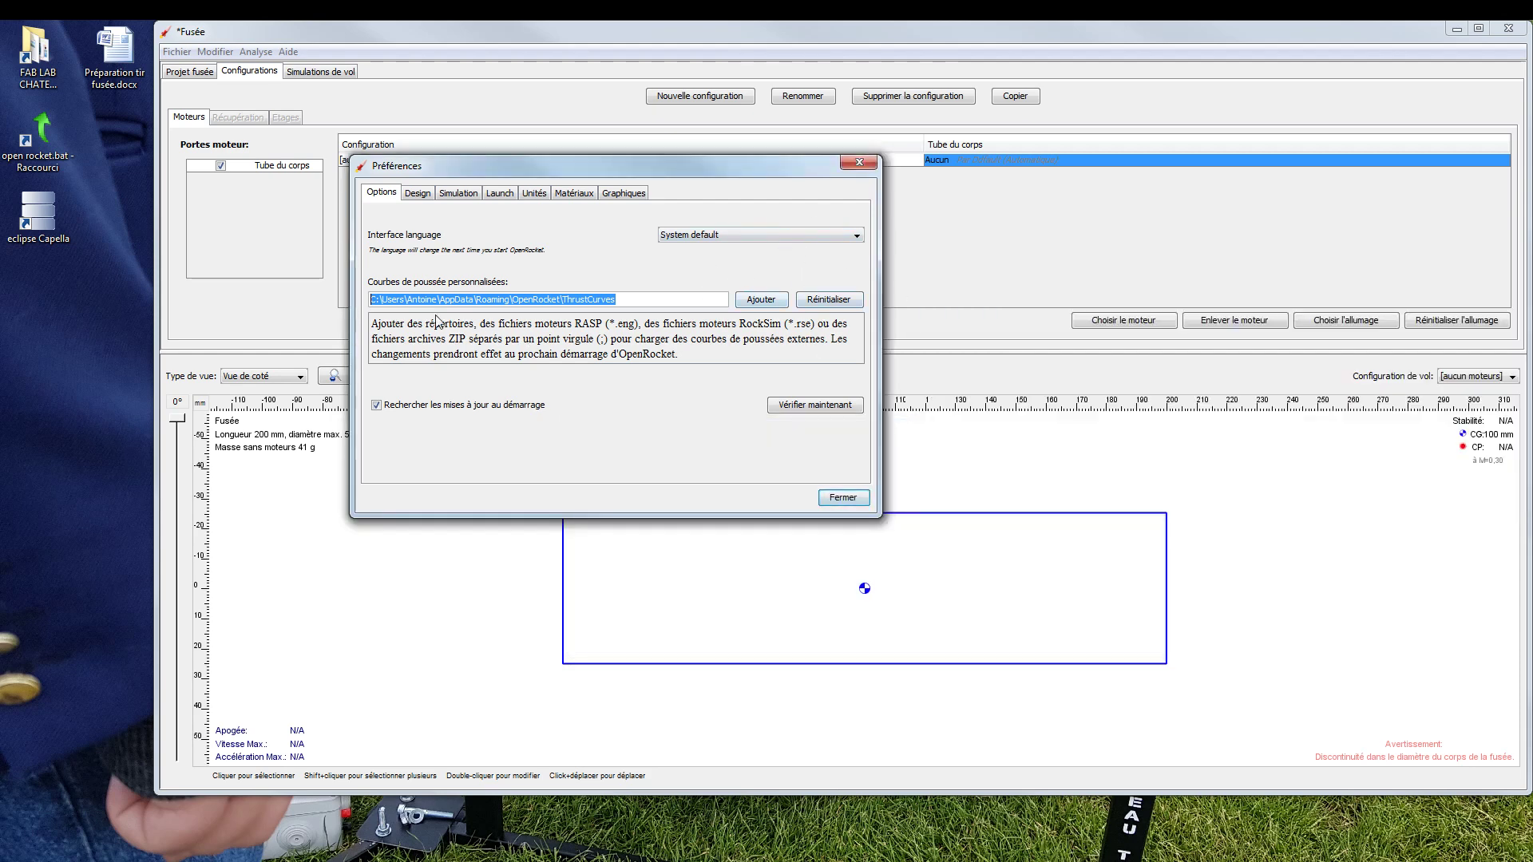
{"action": "left_click", "coordinate": [860, 164]}
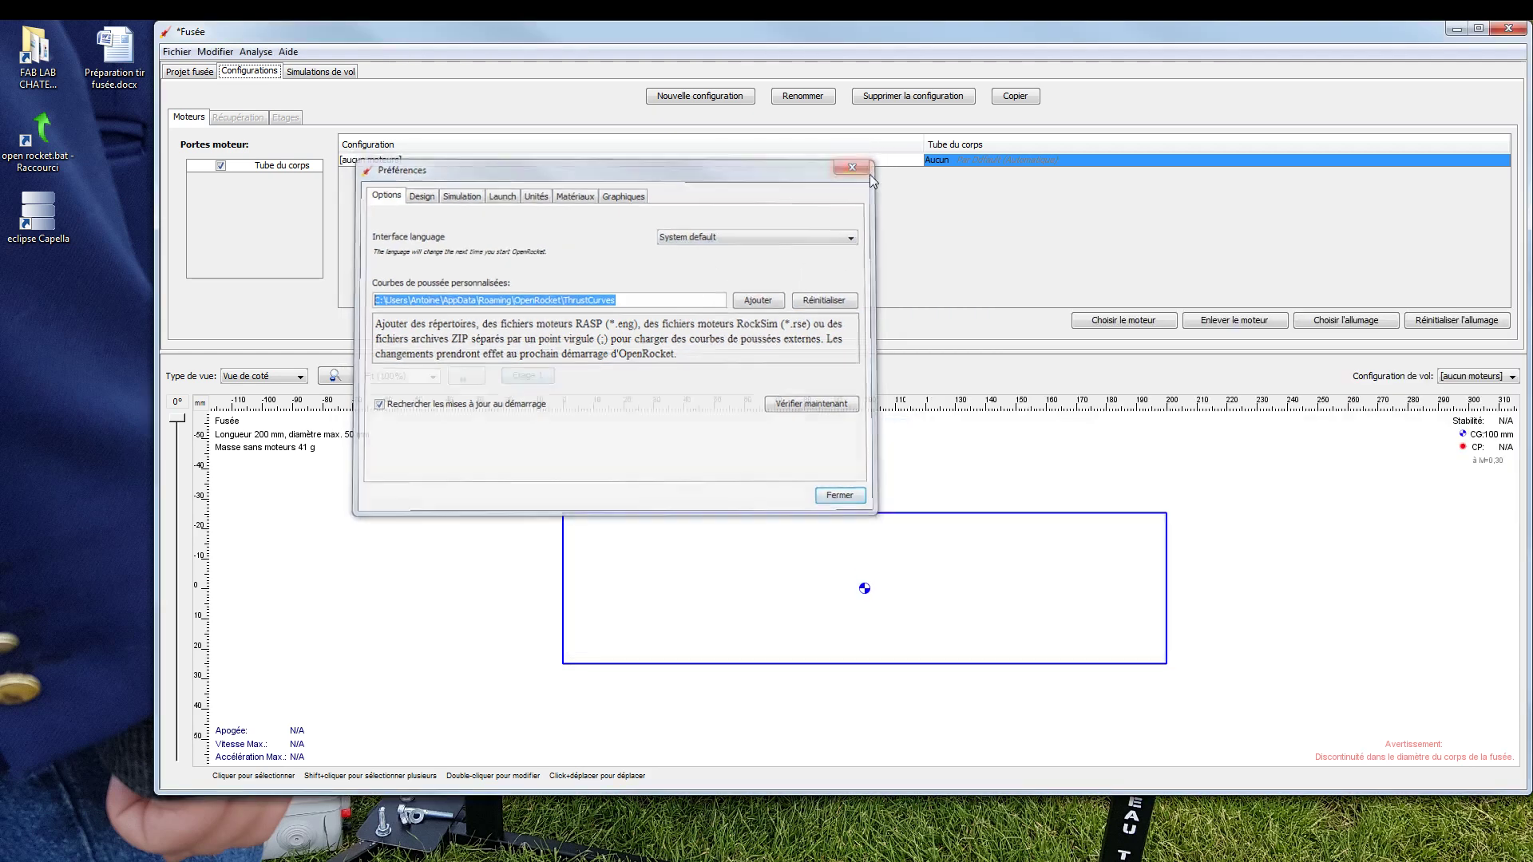
{"action": "left_click", "coordinate": [1518, 30]}
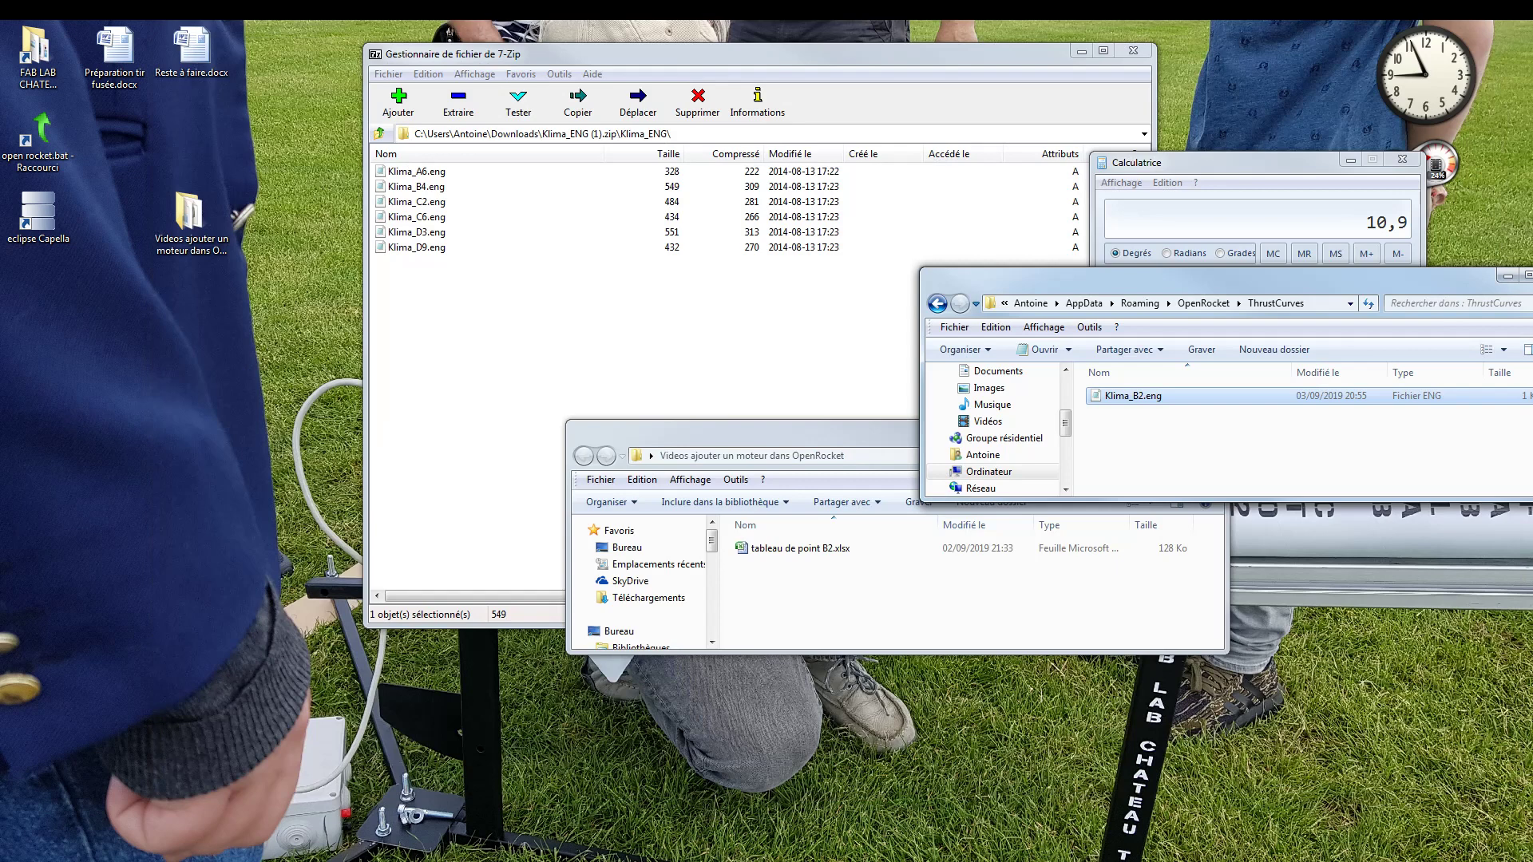
{"action": "double_click", "coordinate": [42, 144]}
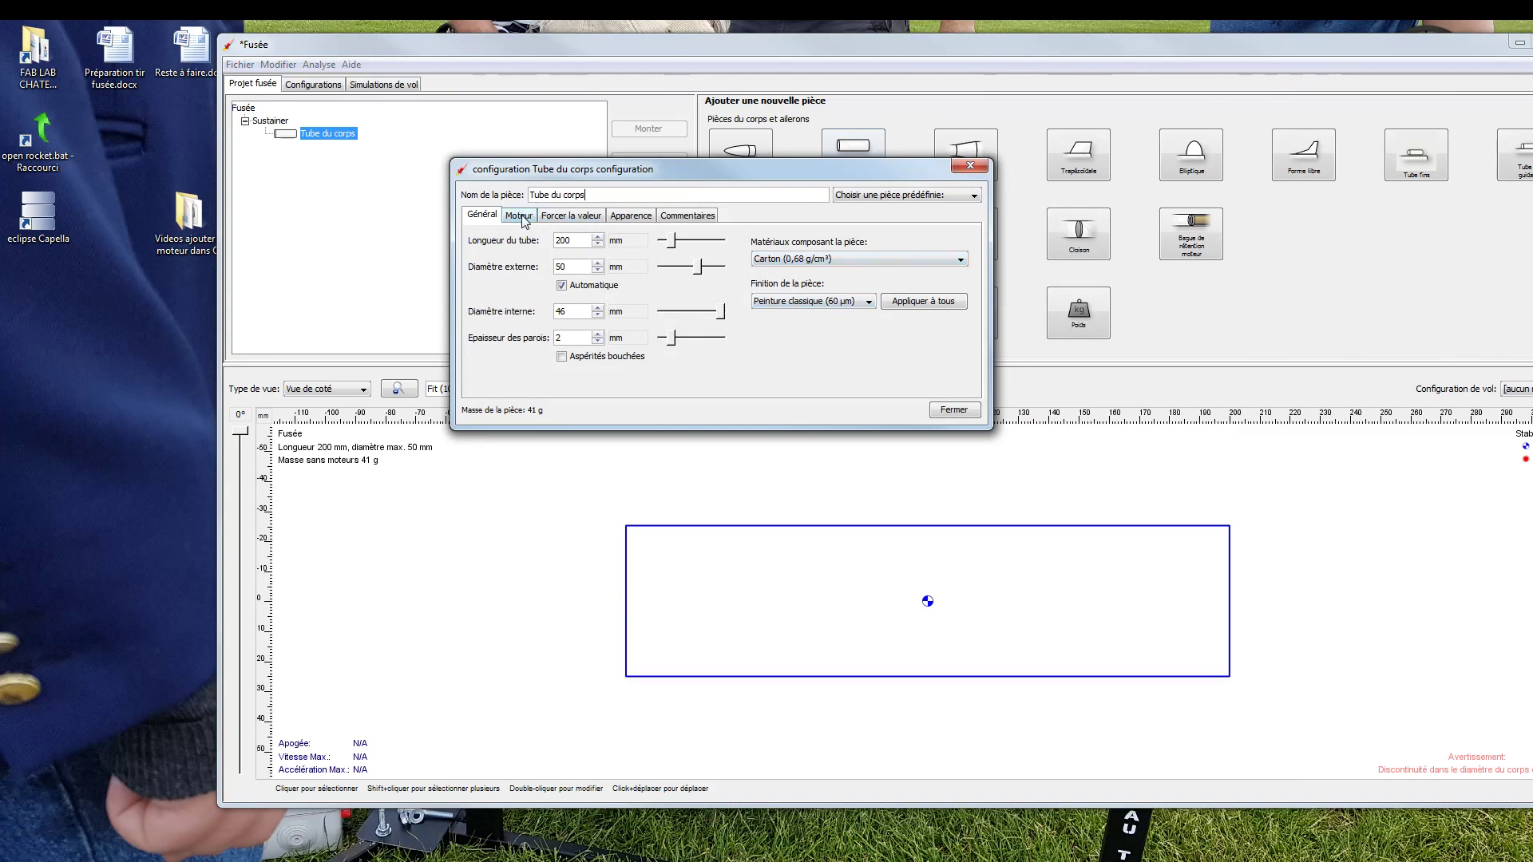
Make the body tube a motor mount.
{"action": "left_click", "coordinate": [519, 215]}
{"action": "left_click", "coordinate": [477, 243]}
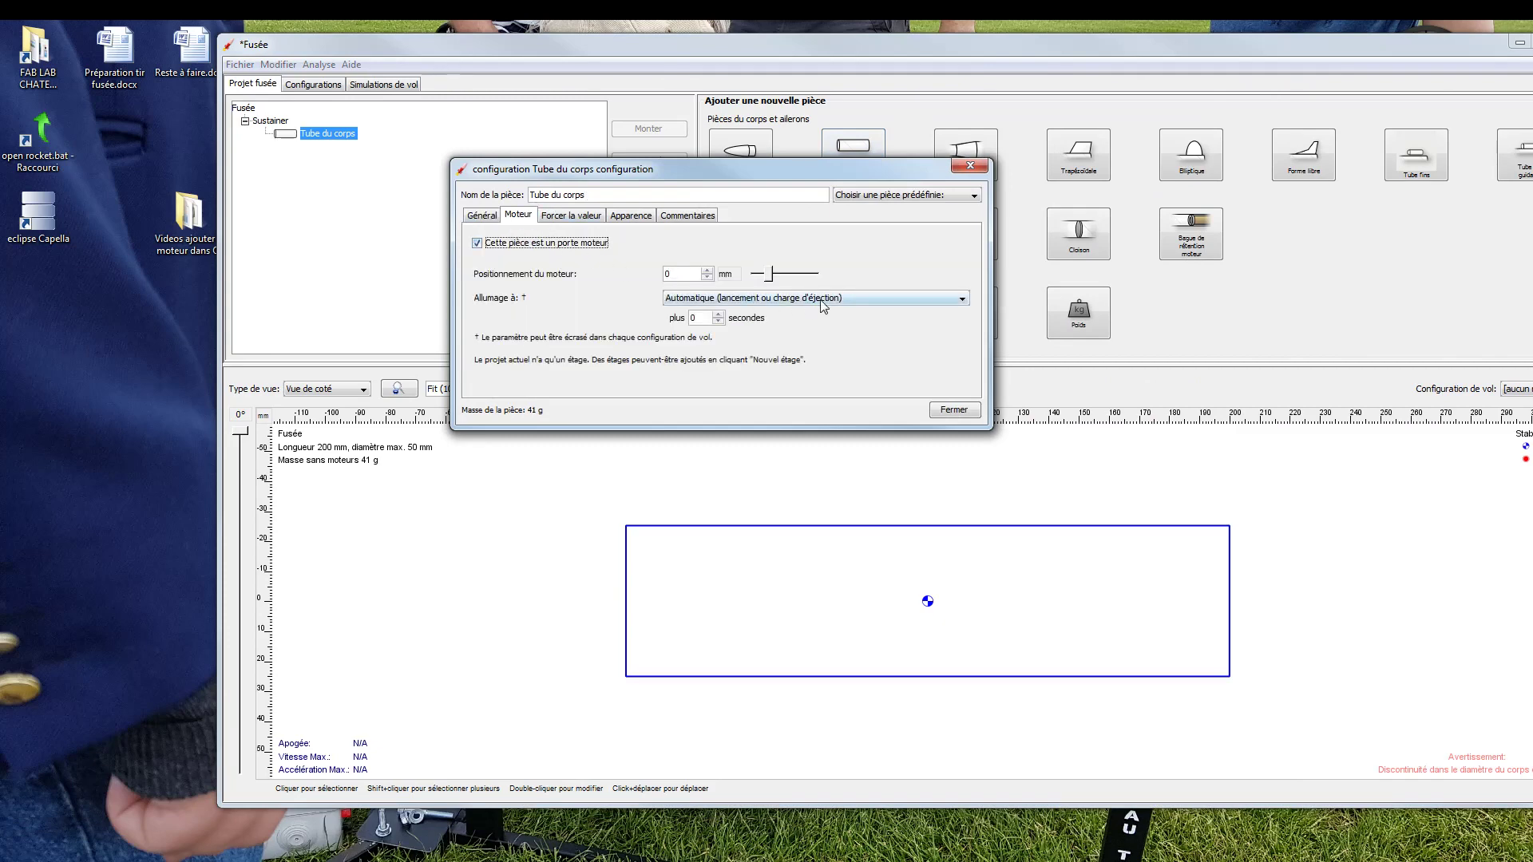
{"action": "left_click", "coordinate": [954, 409]}
Create a new motor configuration and select the Klima B2 in the motor selection dialog.
{"action": "left_click", "coordinate": [314, 85]}
{"action": "left_click", "coordinate": [783, 110]}
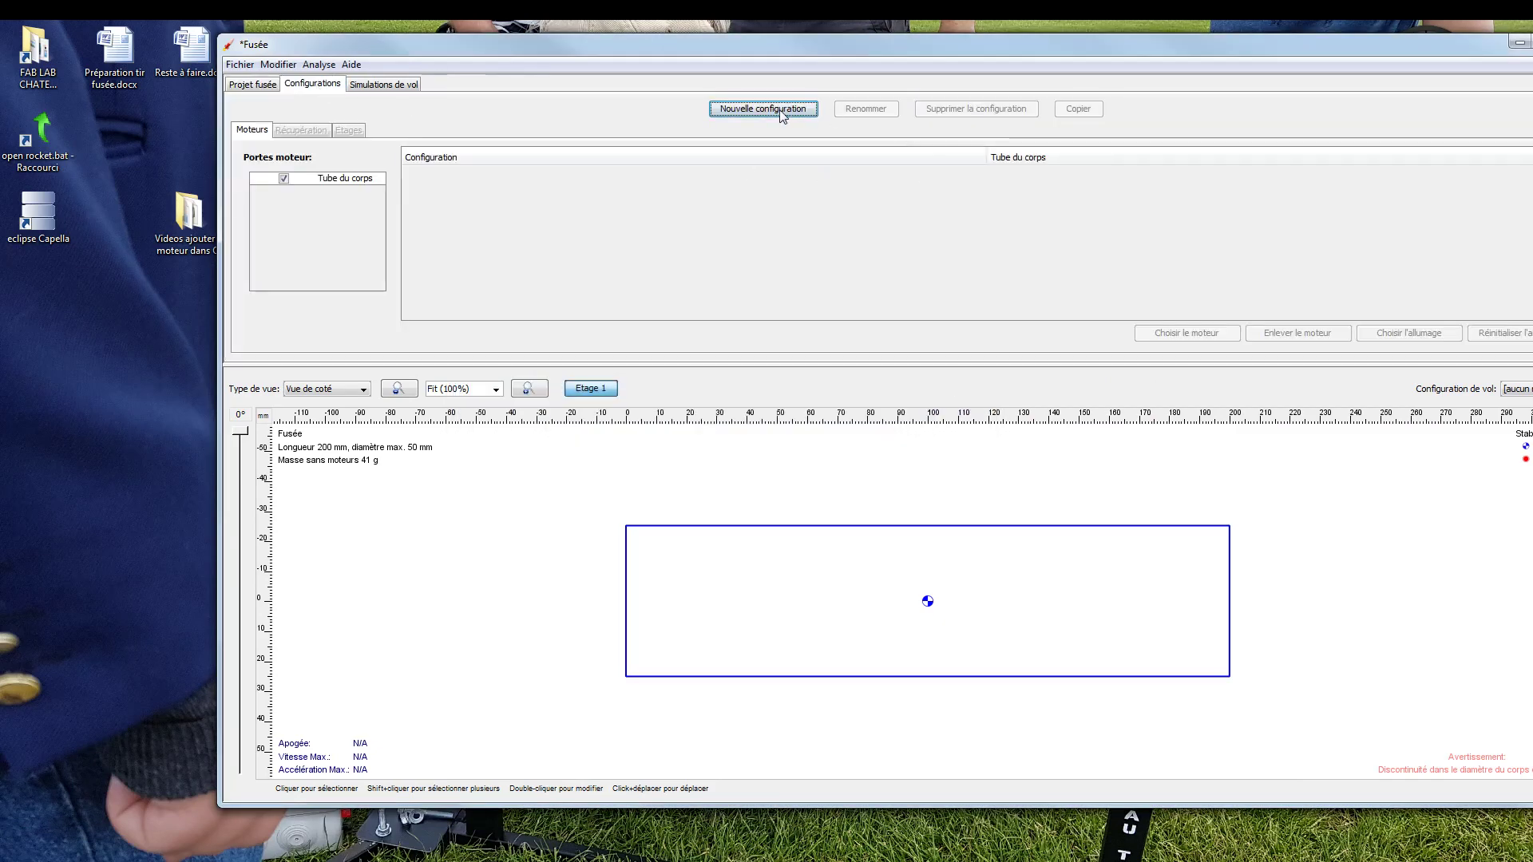
{"action": "left_click", "coordinate": [1163, 333]}
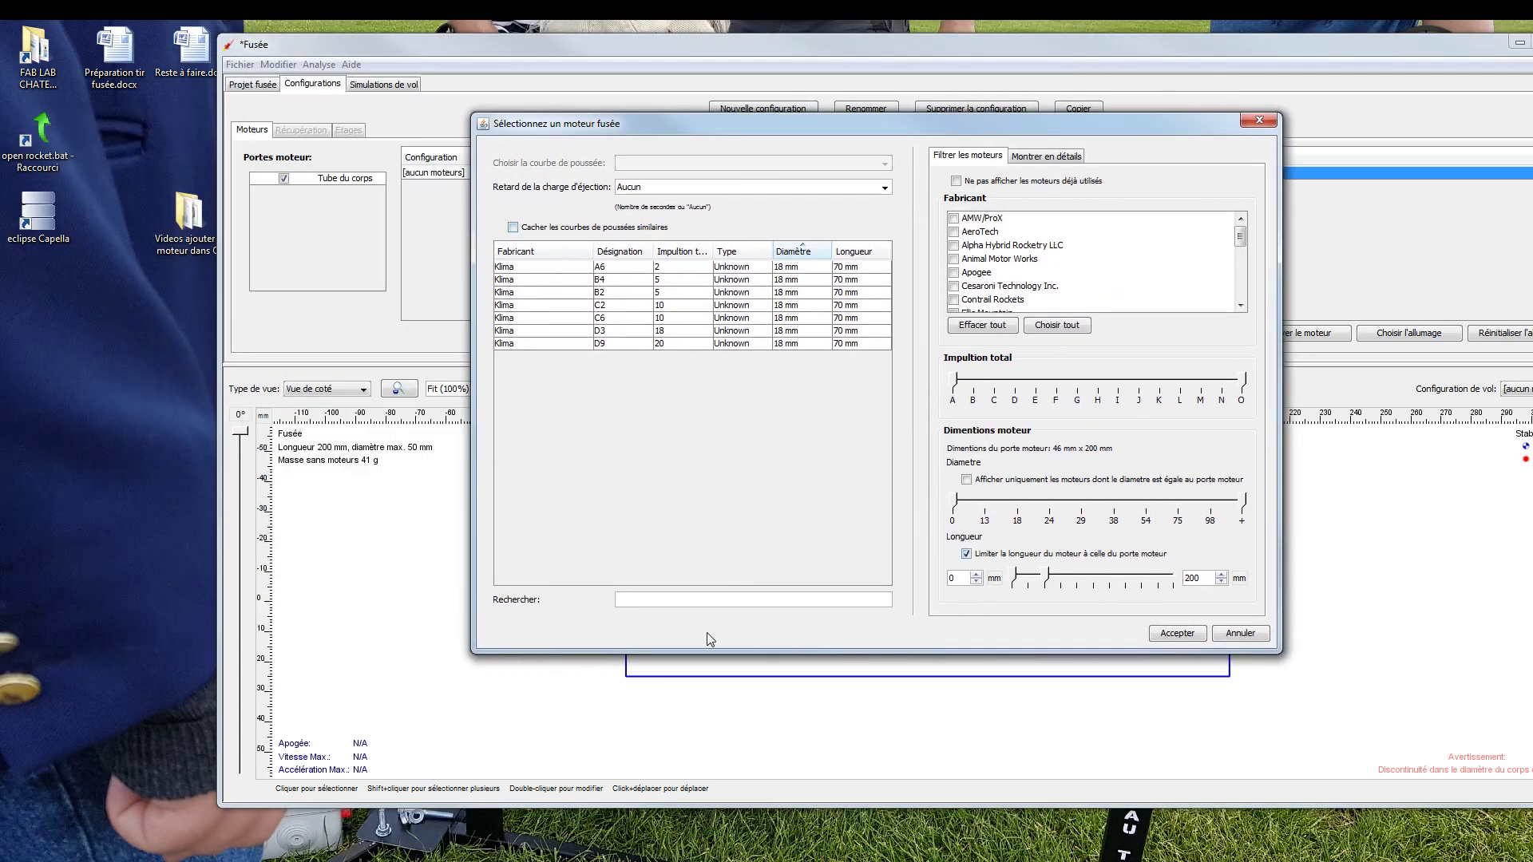
{"action": "left_click", "coordinate": [603, 295]}
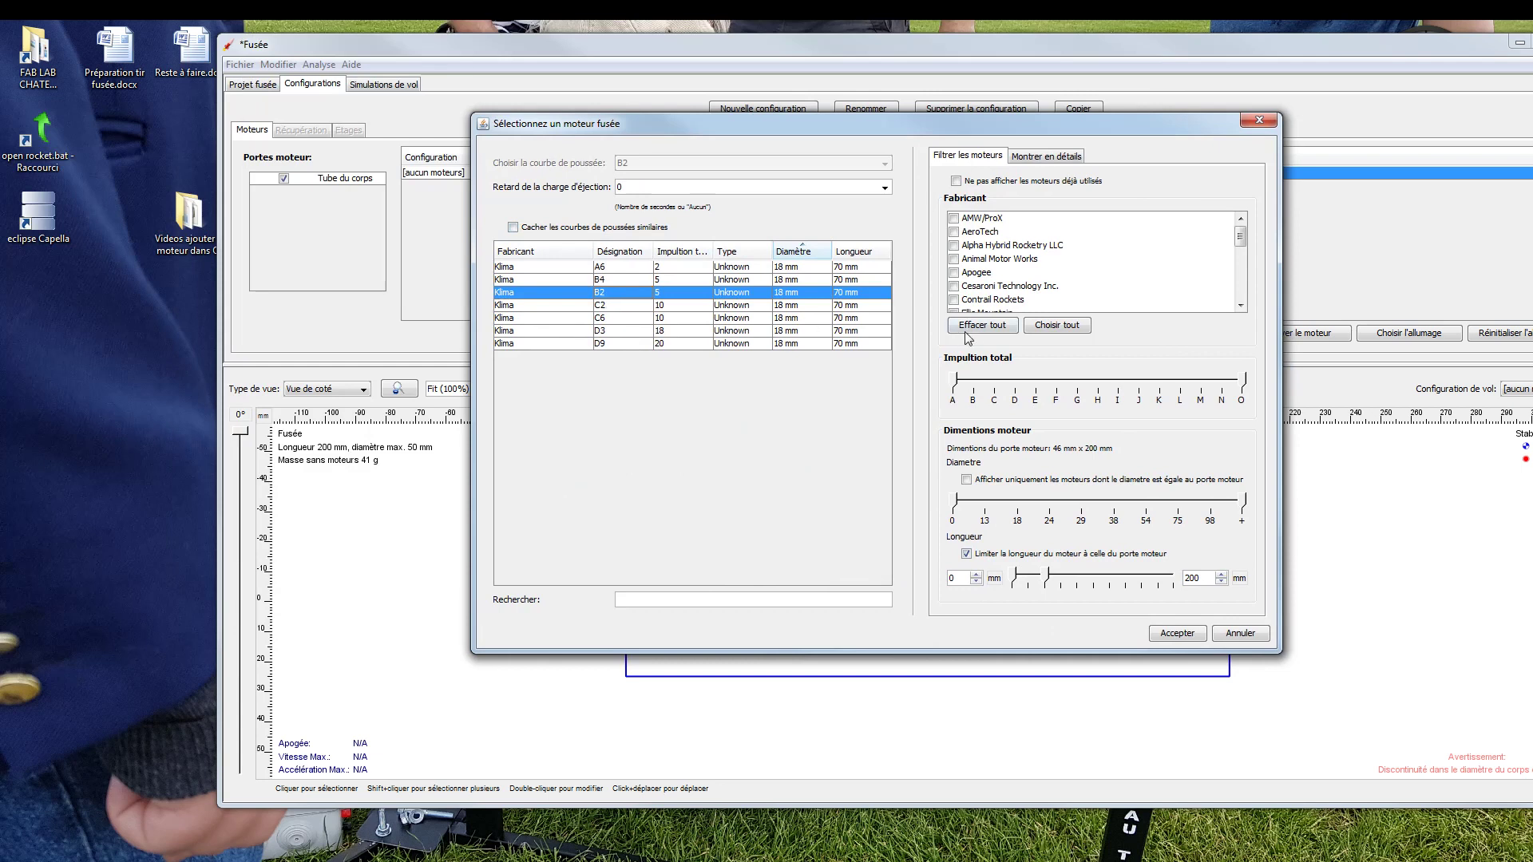
Examine the Klima B2's ejection delay options, motor details and enlarged thrust curve.
{"action": "left_click", "coordinate": [885, 188]}
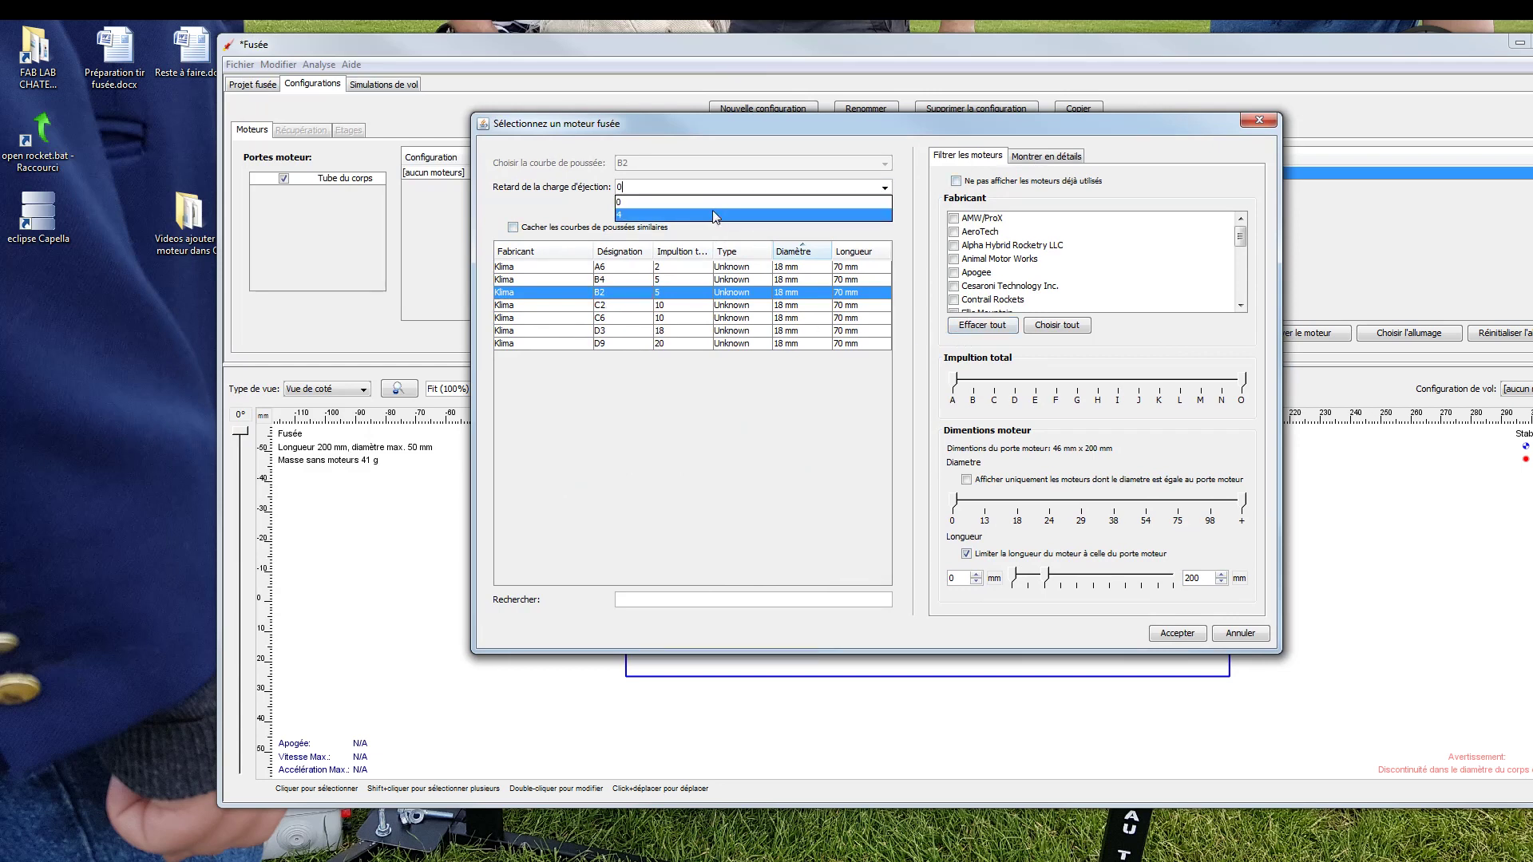
{"action": "left_click", "coordinate": [1055, 165]}
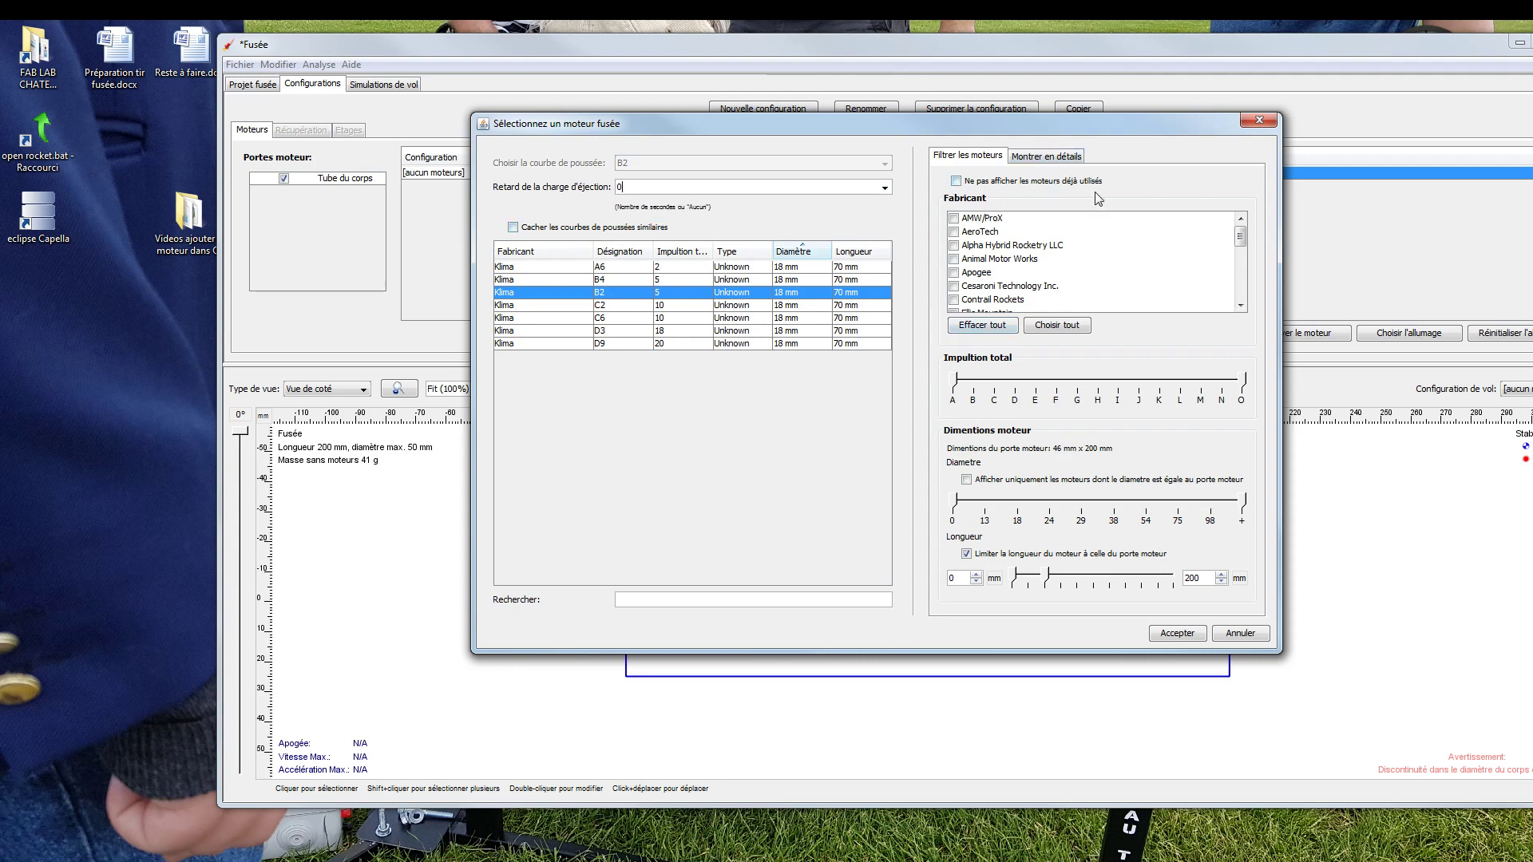
{"action": "left_click", "coordinate": [1046, 157]}
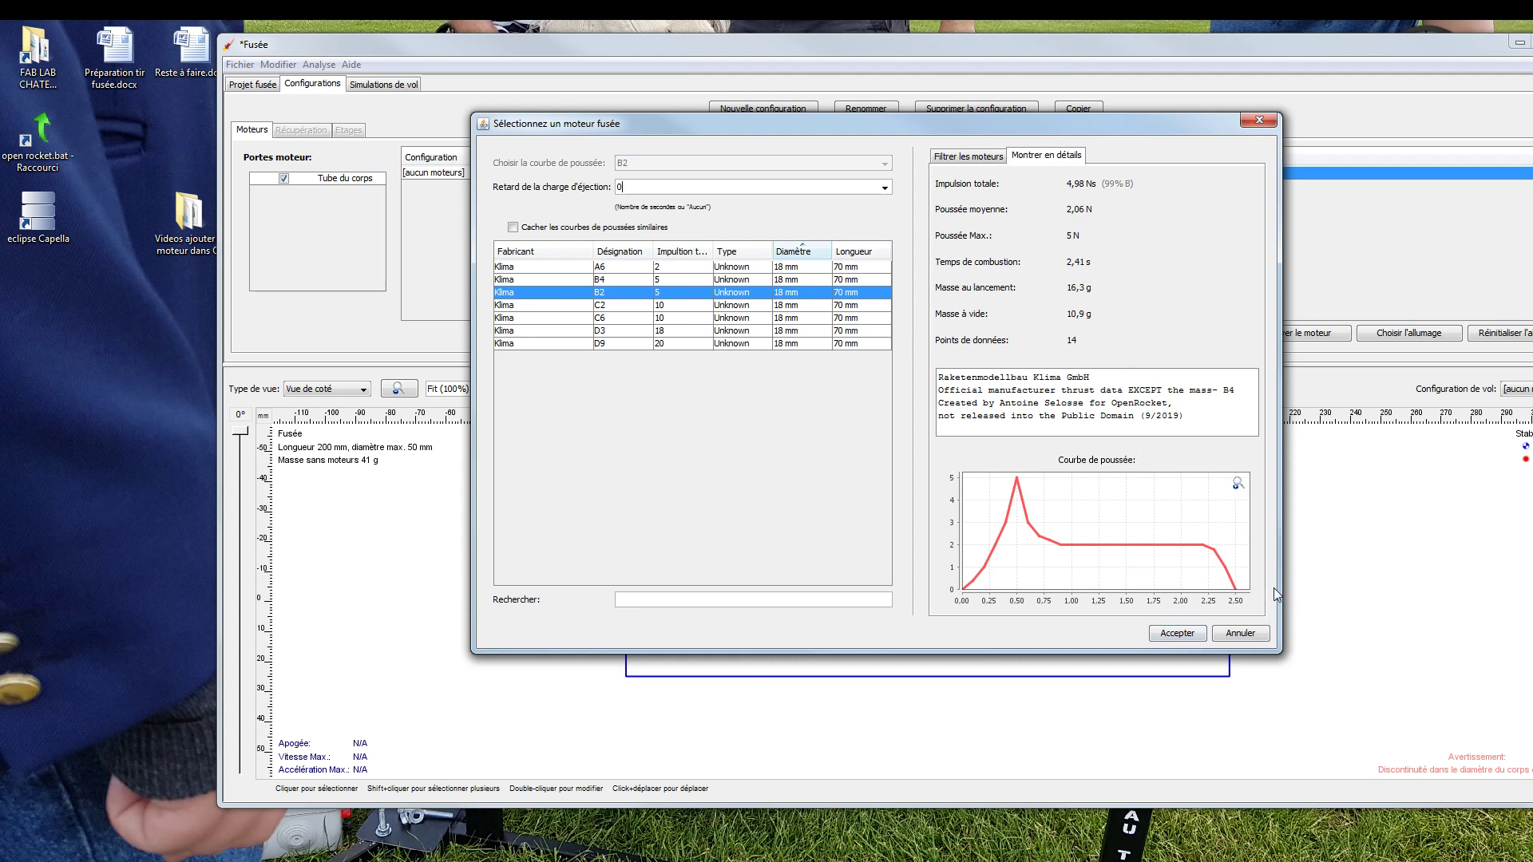
{"action": "left_click", "coordinate": [1239, 484]}
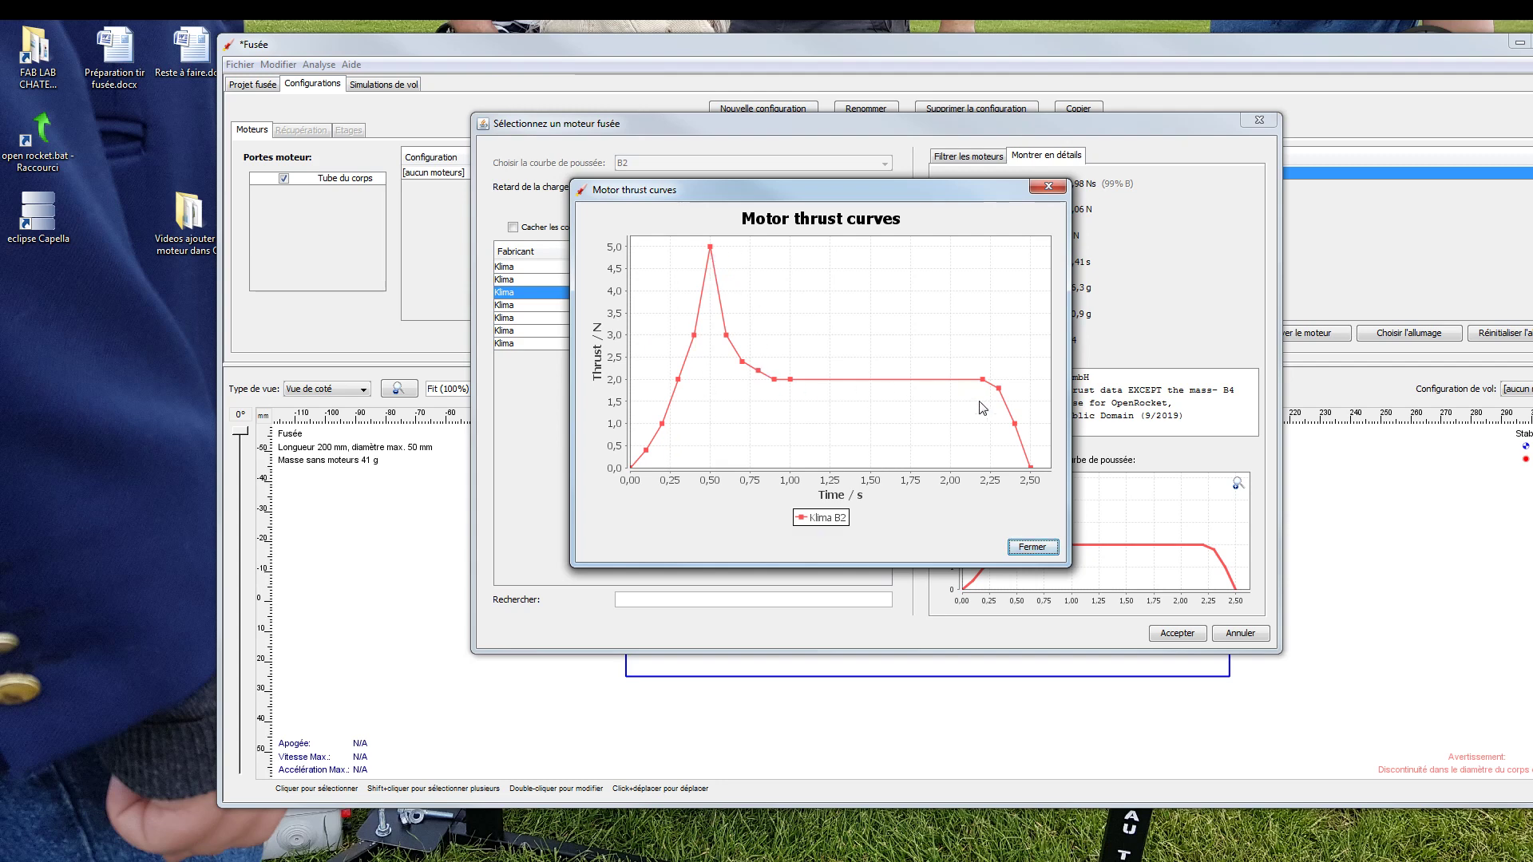
{"action": "left_click", "coordinate": [1032, 547]}
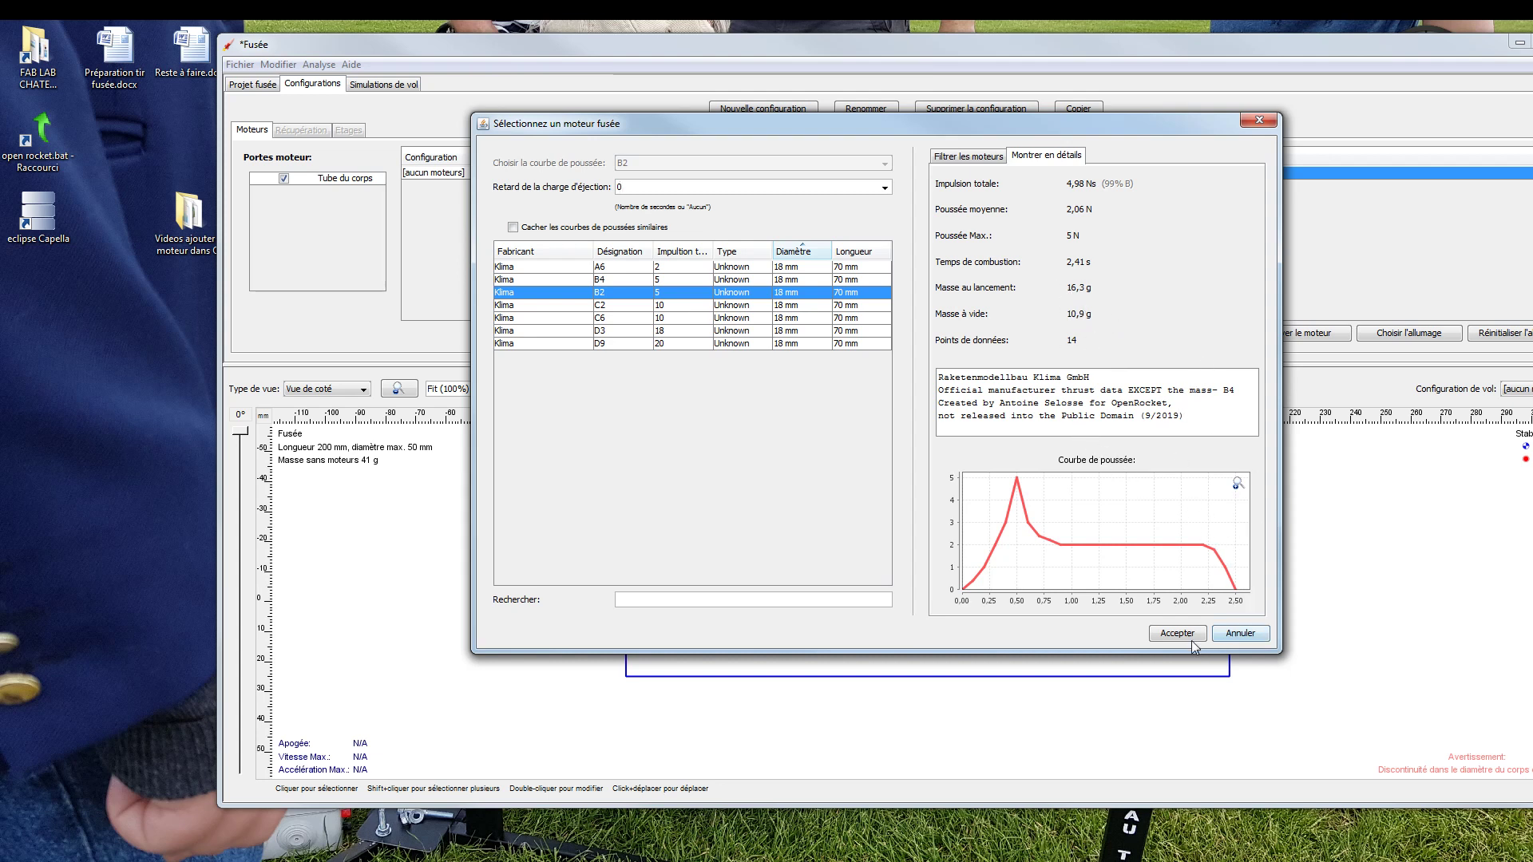
Cancel the motor selection dialog and reposition the rocket window so it is fully visible.
{"action": "left_click", "coordinate": [1246, 633]}
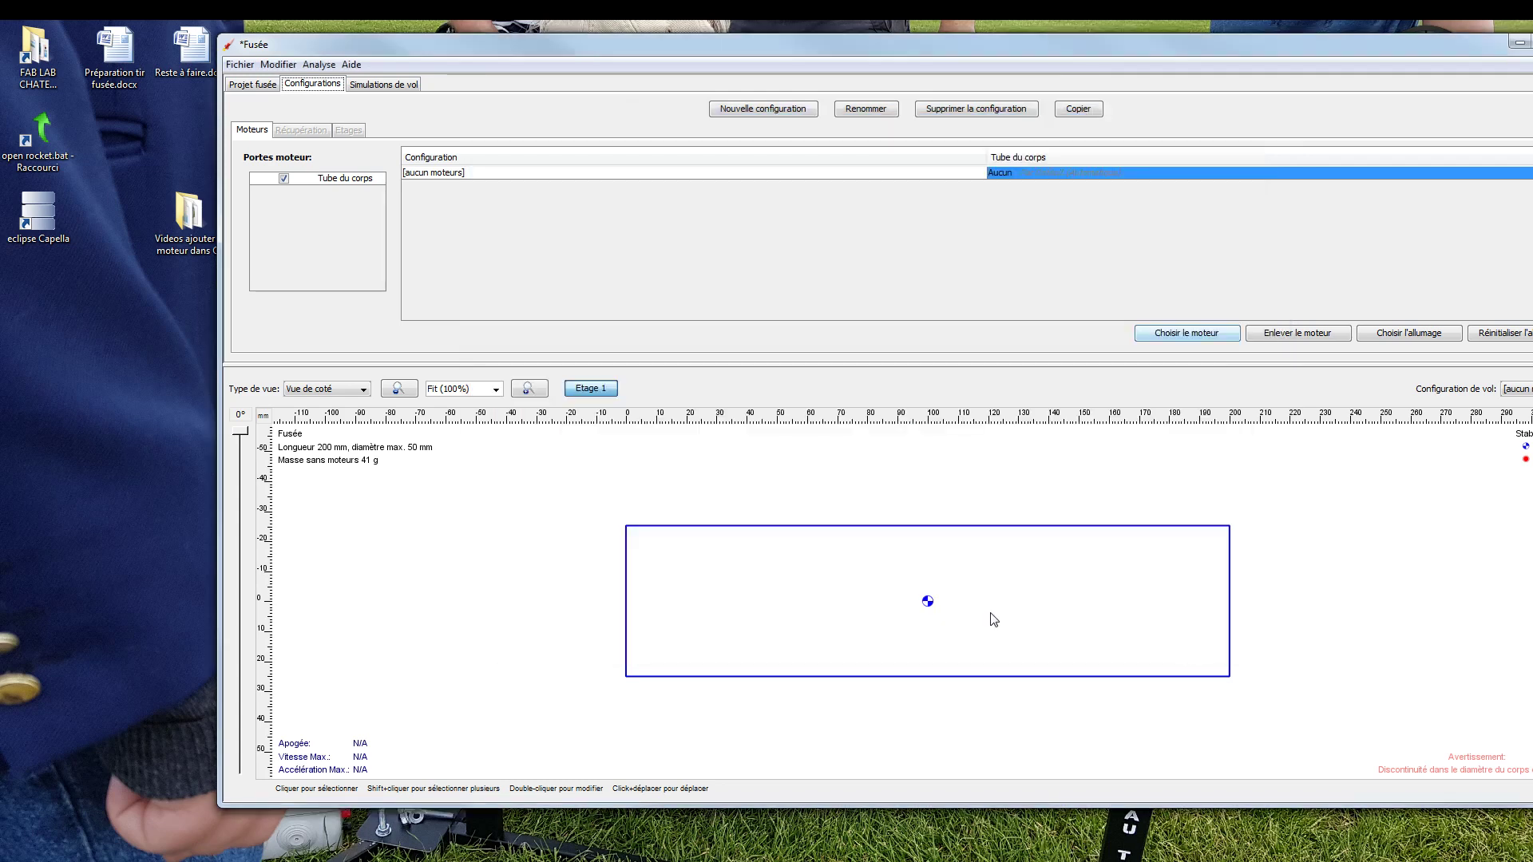
{"action": "left_click_drag", "start_coordinate": [832, 41], "coordinate": [703, 90]}
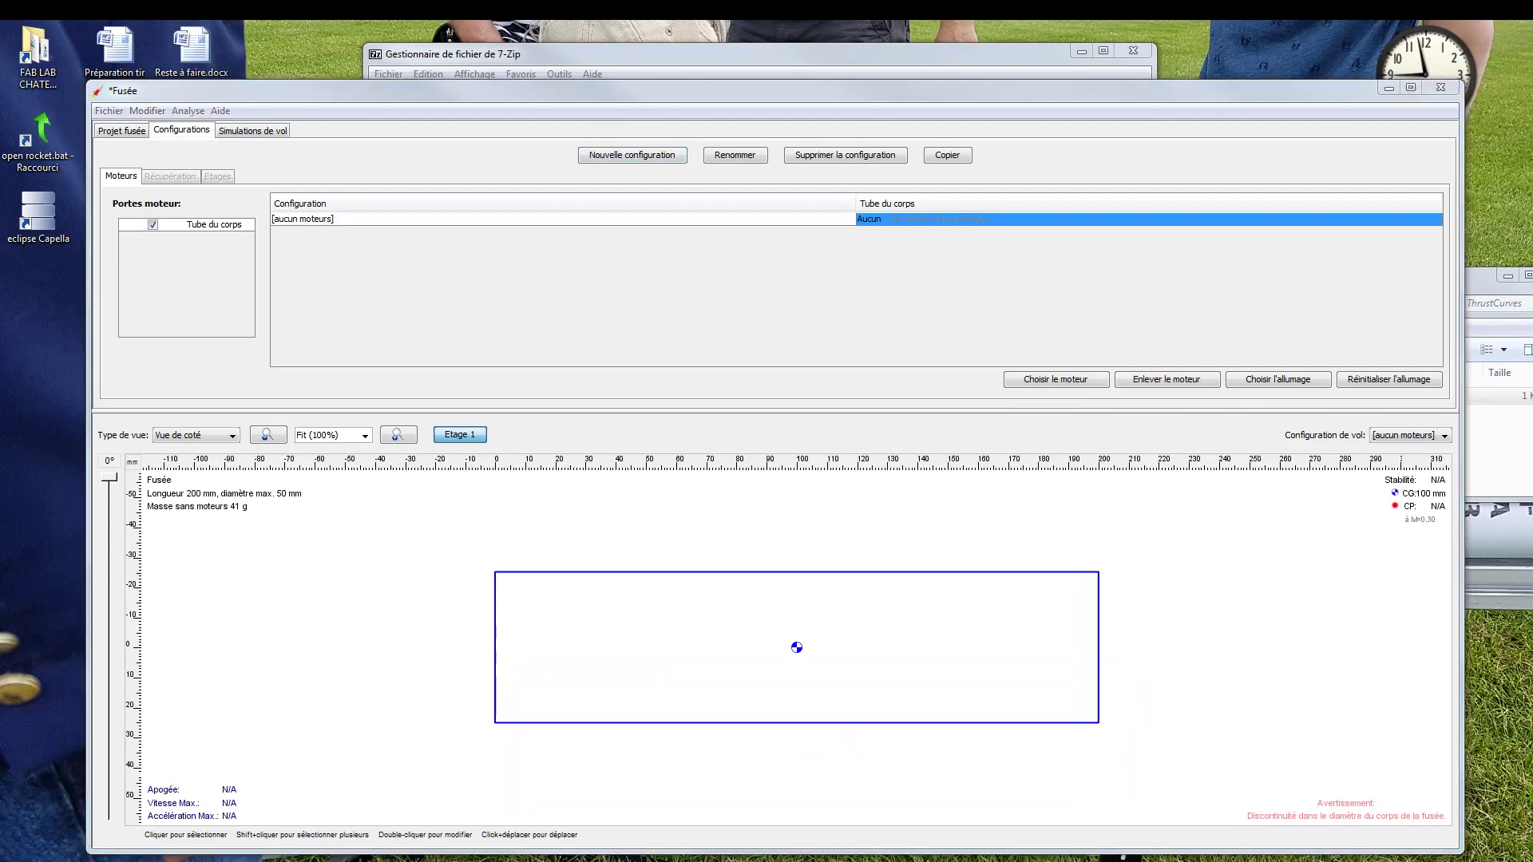
Switch to Chrome, search the web for thrust curves and open the ThrustCurve Hobby Rocket Motor Data site.
{"action": "key", "text": "alt+Tab"}
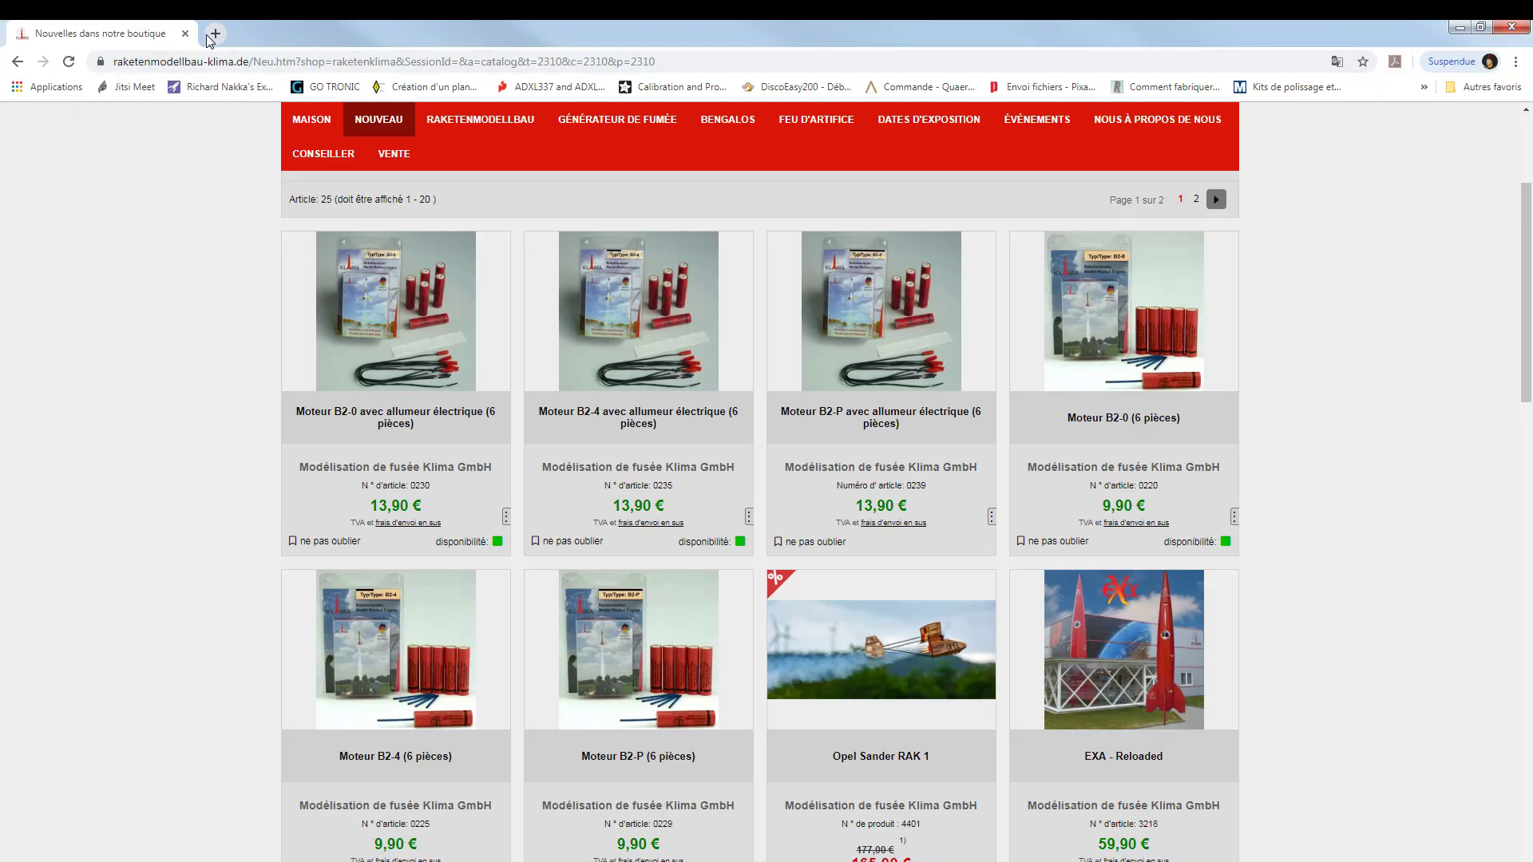
{"action": "left_click", "coordinate": [679, 62]}
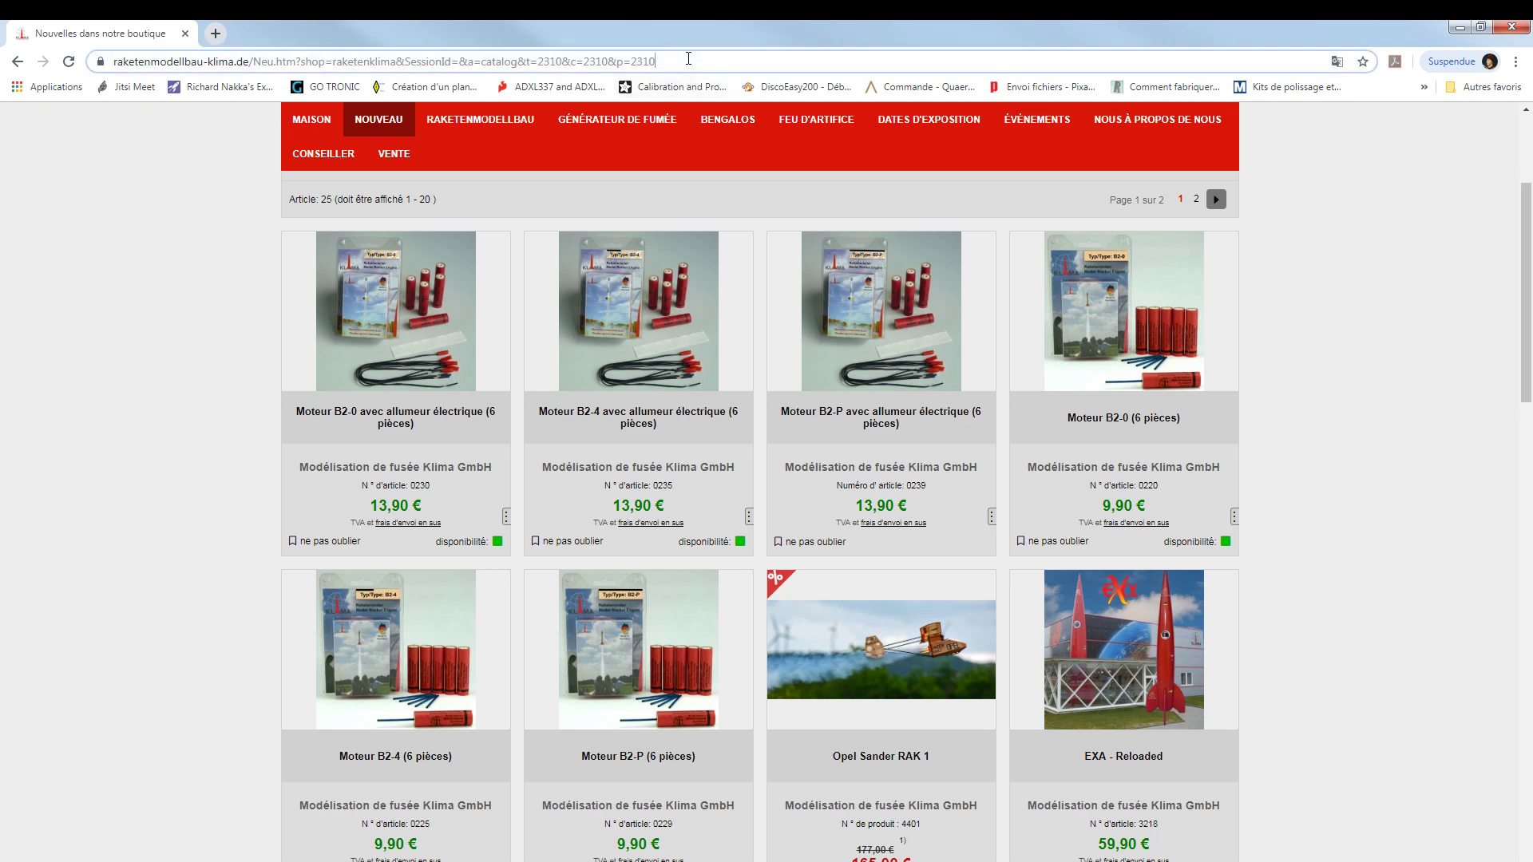
{"action": "type", "text": "thu"}
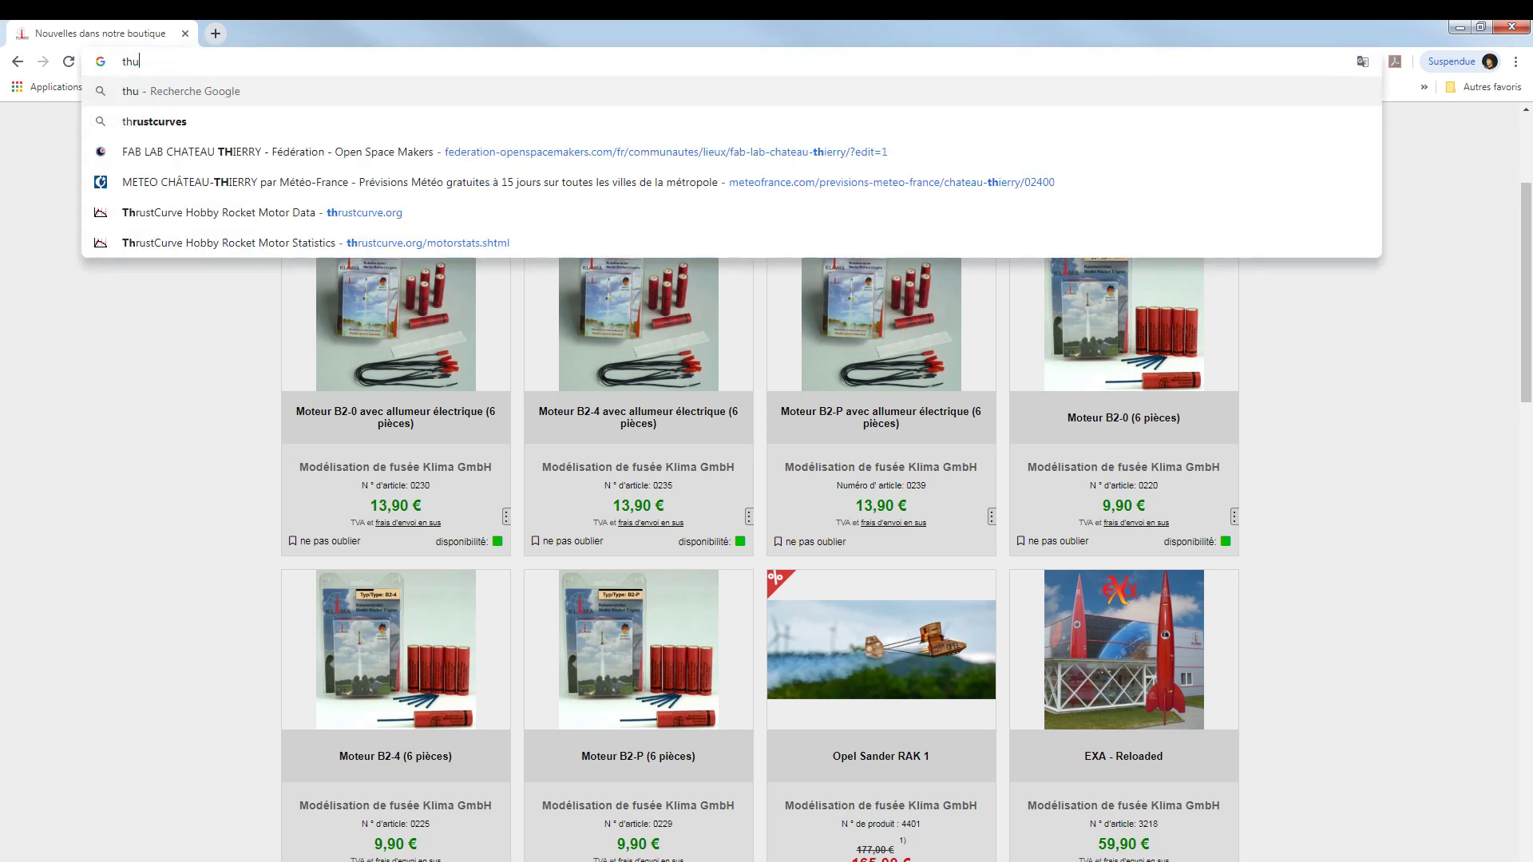
{"action": "type", "text": "stcurves"}
{"action": "key", "text": "Return"}
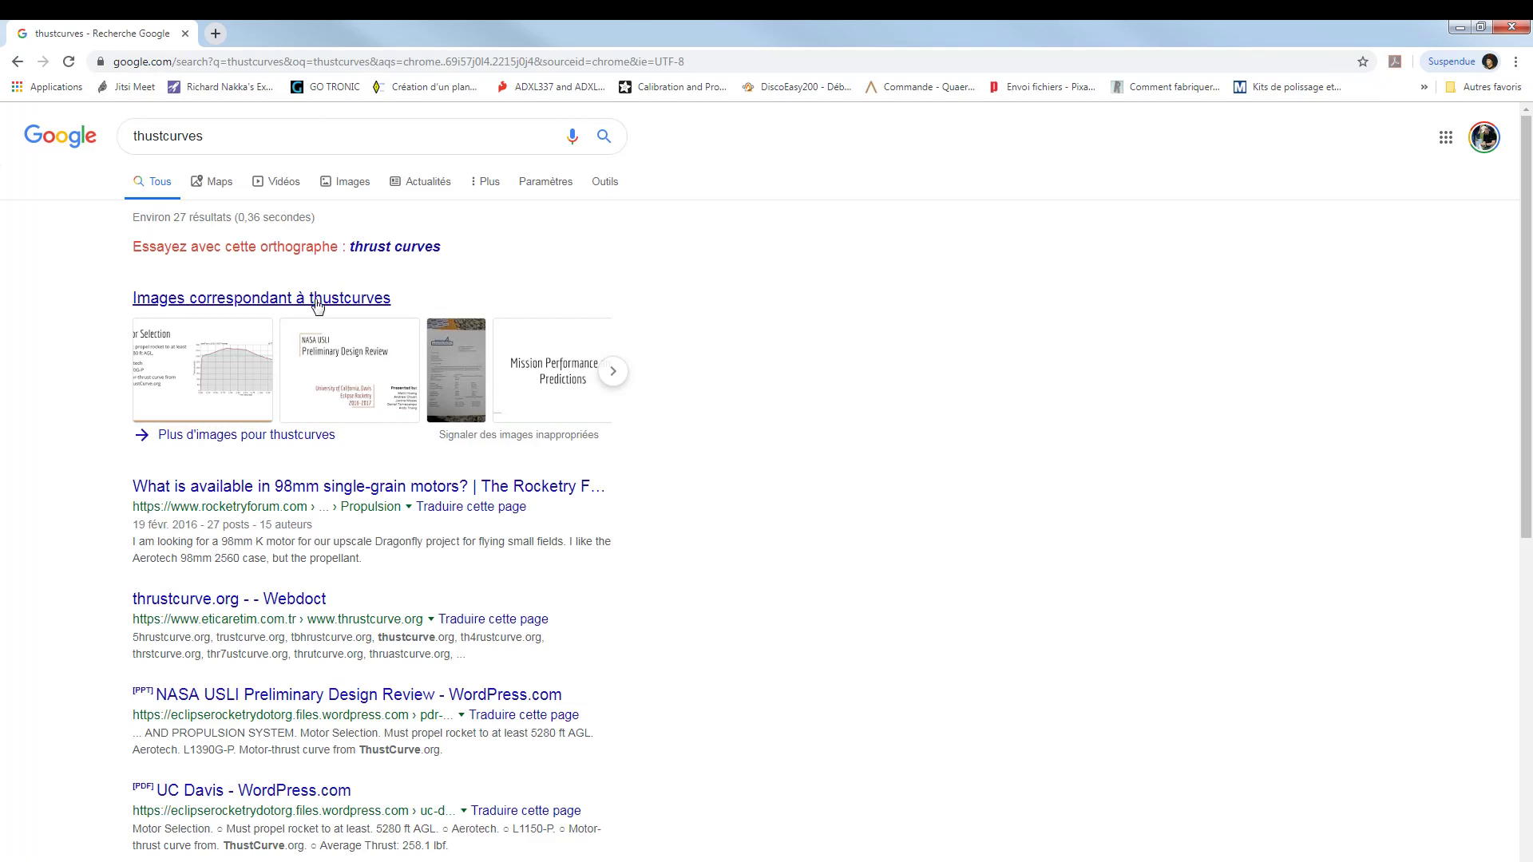
{"action": "left_click", "coordinate": [389, 255]}
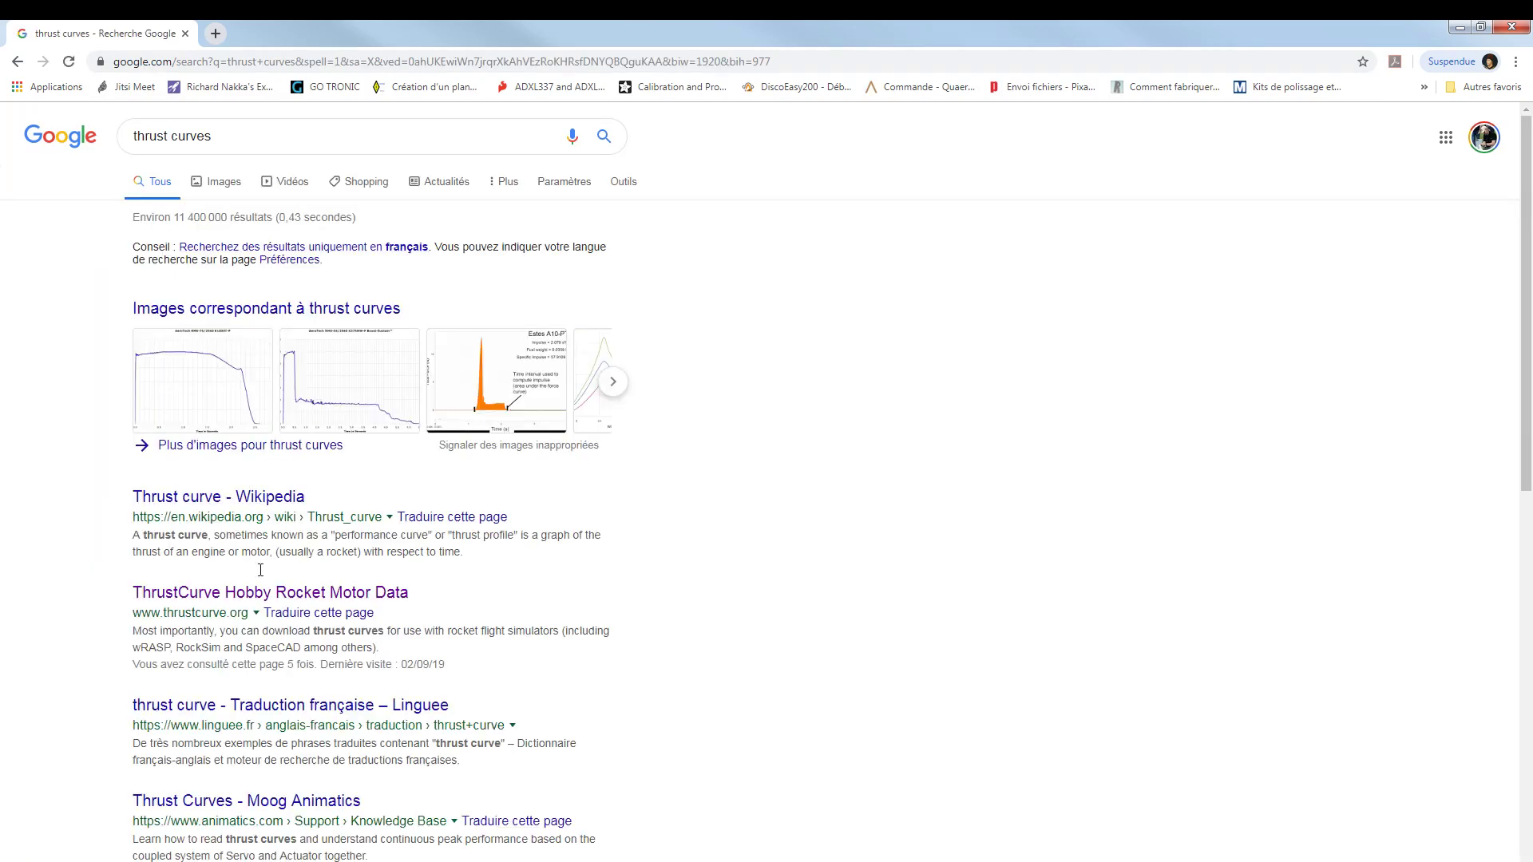
{"action": "left_click", "coordinate": [297, 595]}
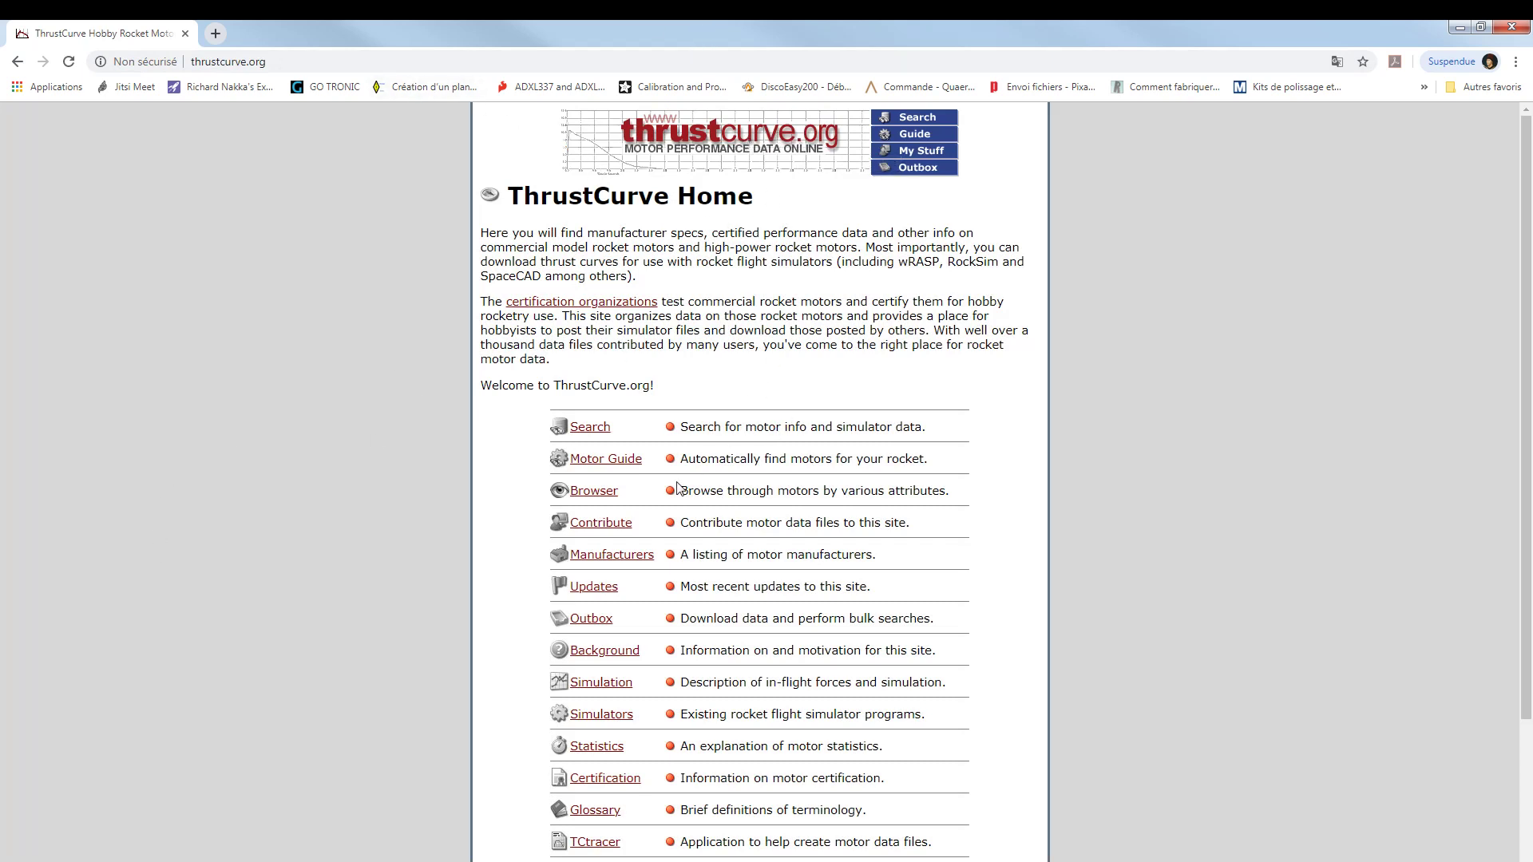
Look over the sections listed on the ThrustCurve home page and open the Motor Guide.
{"action": "scroll", "coordinate": [900, 495], "scroll_direction": "down", "scroll_amount": 2}
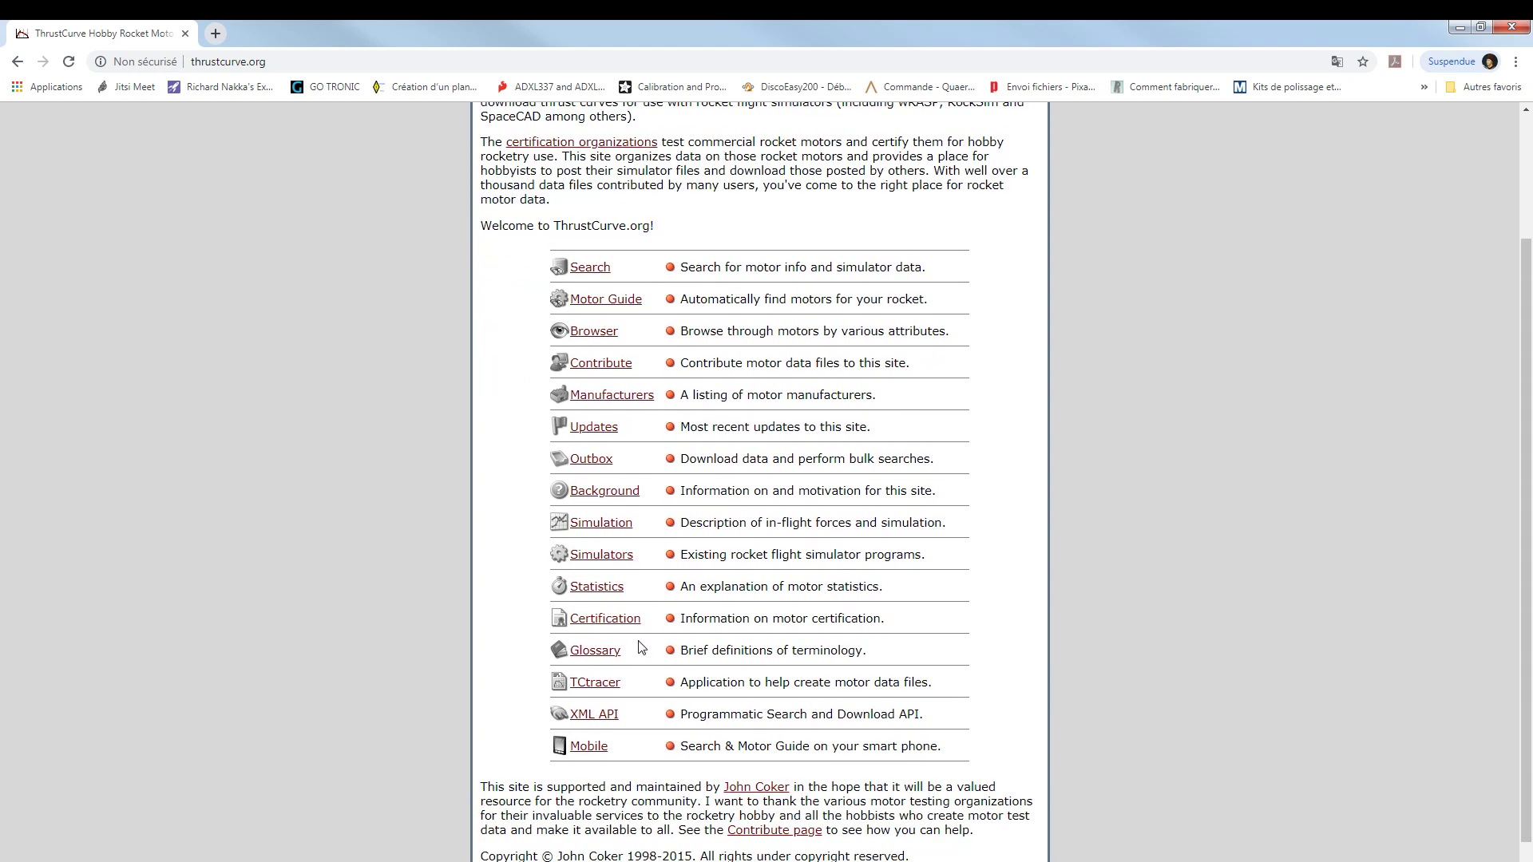
{"action": "scroll", "coordinate": [958, 578], "scroll_direction": "up", "scroll_amount": 2}
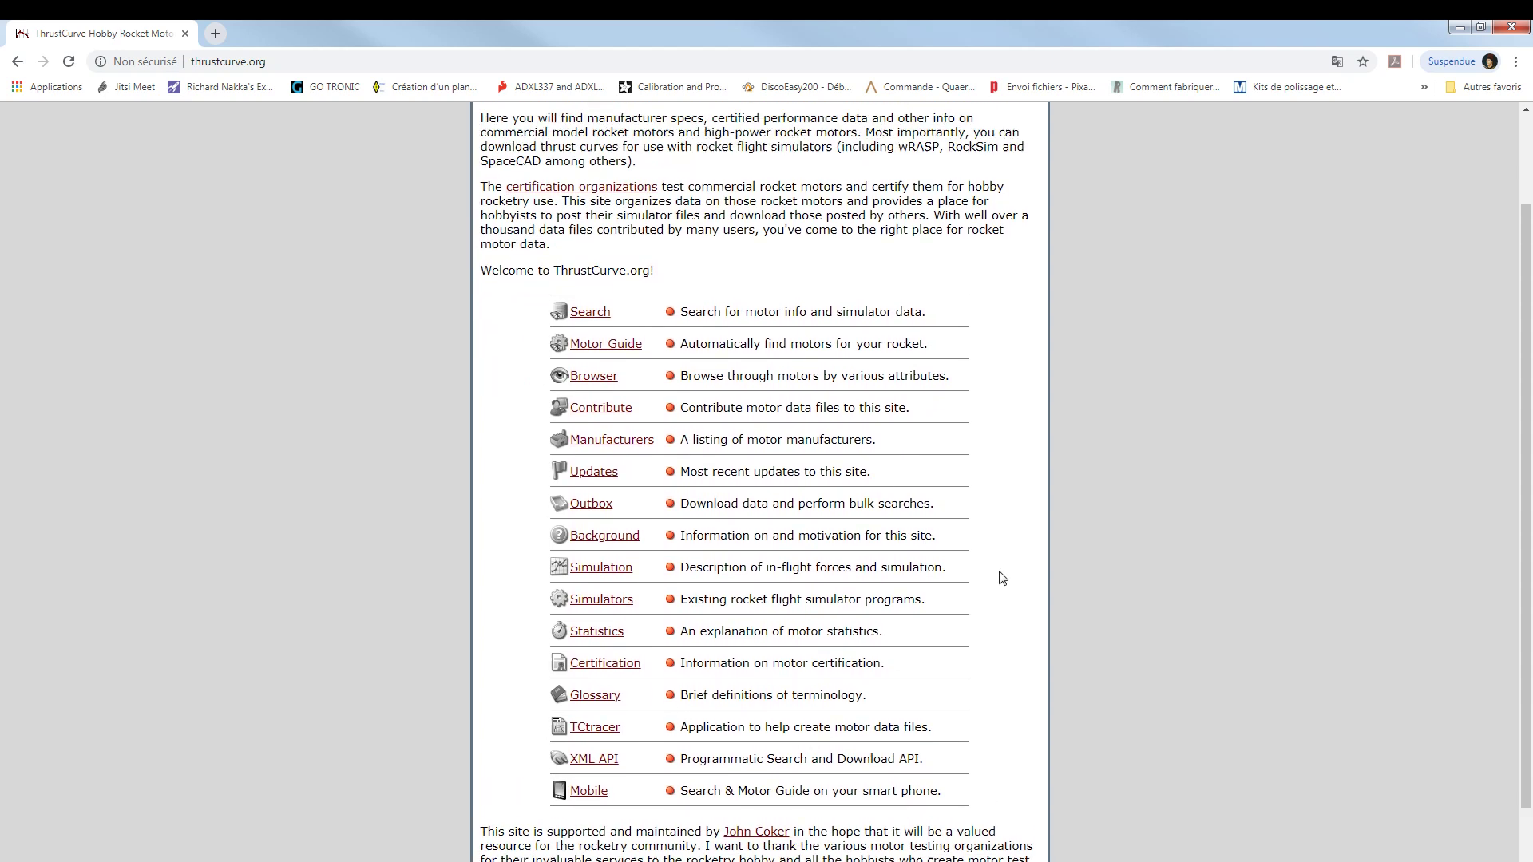
{"action": "scroll", "coordinate": [878, 559], "scroll_direction": "down", "scroll_amount": 1}
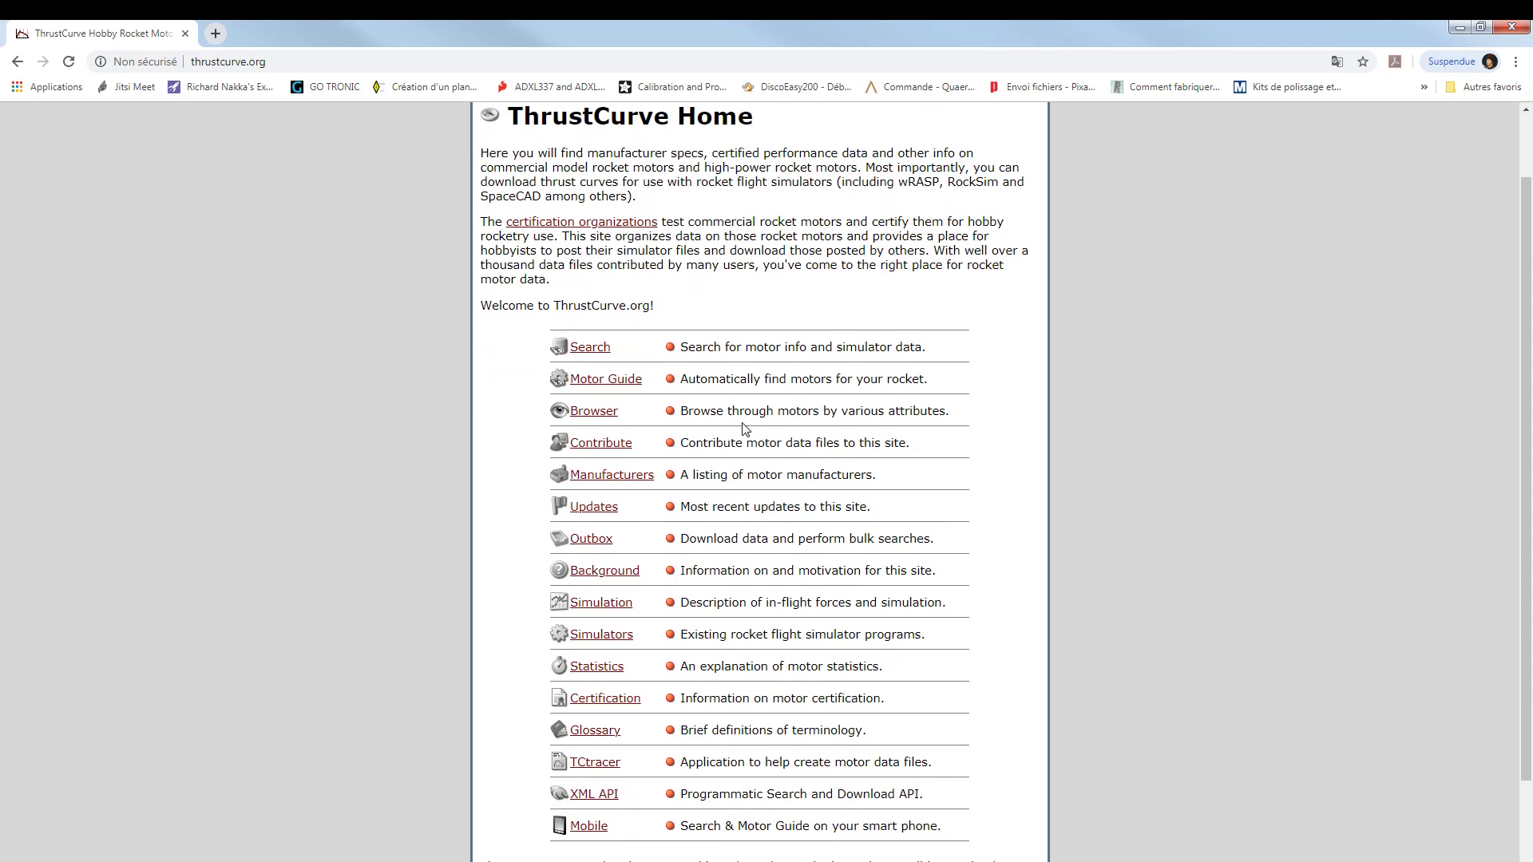
{"action": "left_click", "coordinate": [622, 382]}
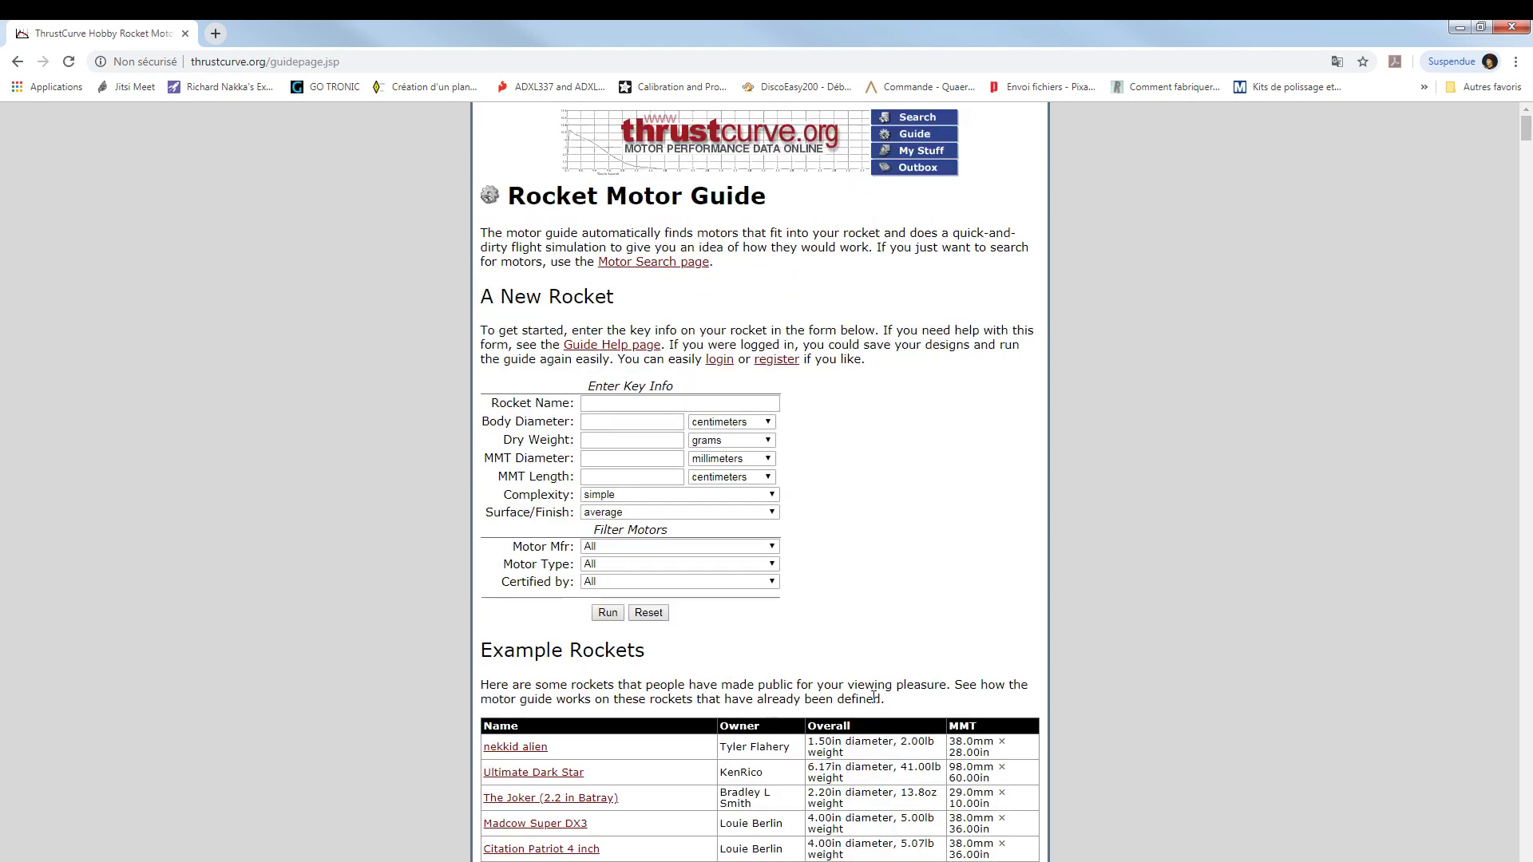
Examine the Rocket Motor Guide's list of example rockets, with their diameters, weights and motor mount sizes.
{"action": "scroll", "coordinate": [789, 684], "scroll_direction": "down", "scroll_amount": 5}
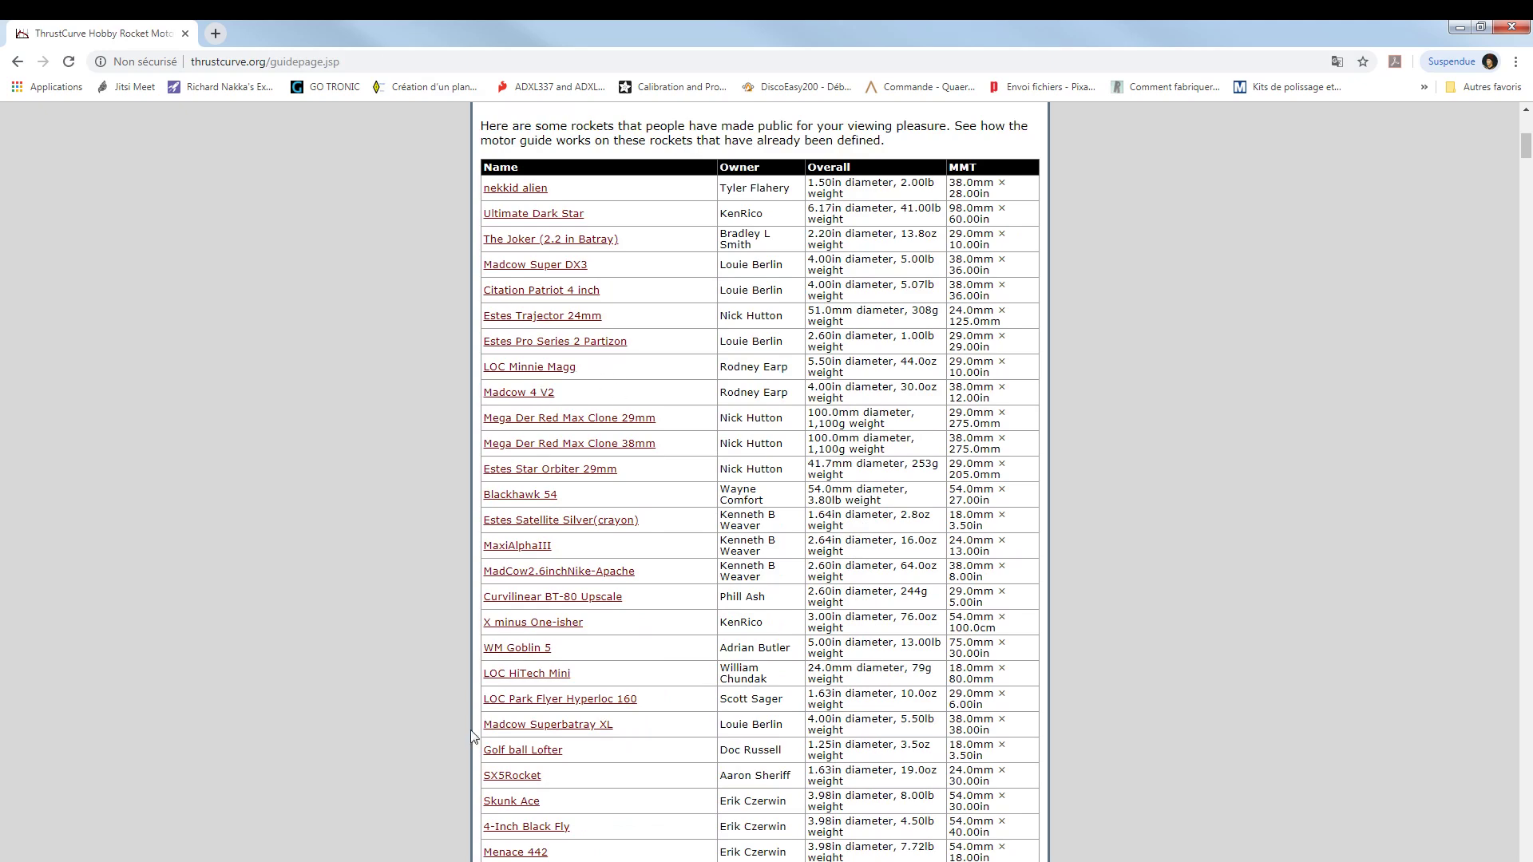
{"action": "scroll", "coordinate": [559, 771], "scroll_direction": "down", "scroll_amount": 1}
{"action": "scroll", "coordinate": [589, 778], "scroll_direction": "down", "scroll_amount": 5}
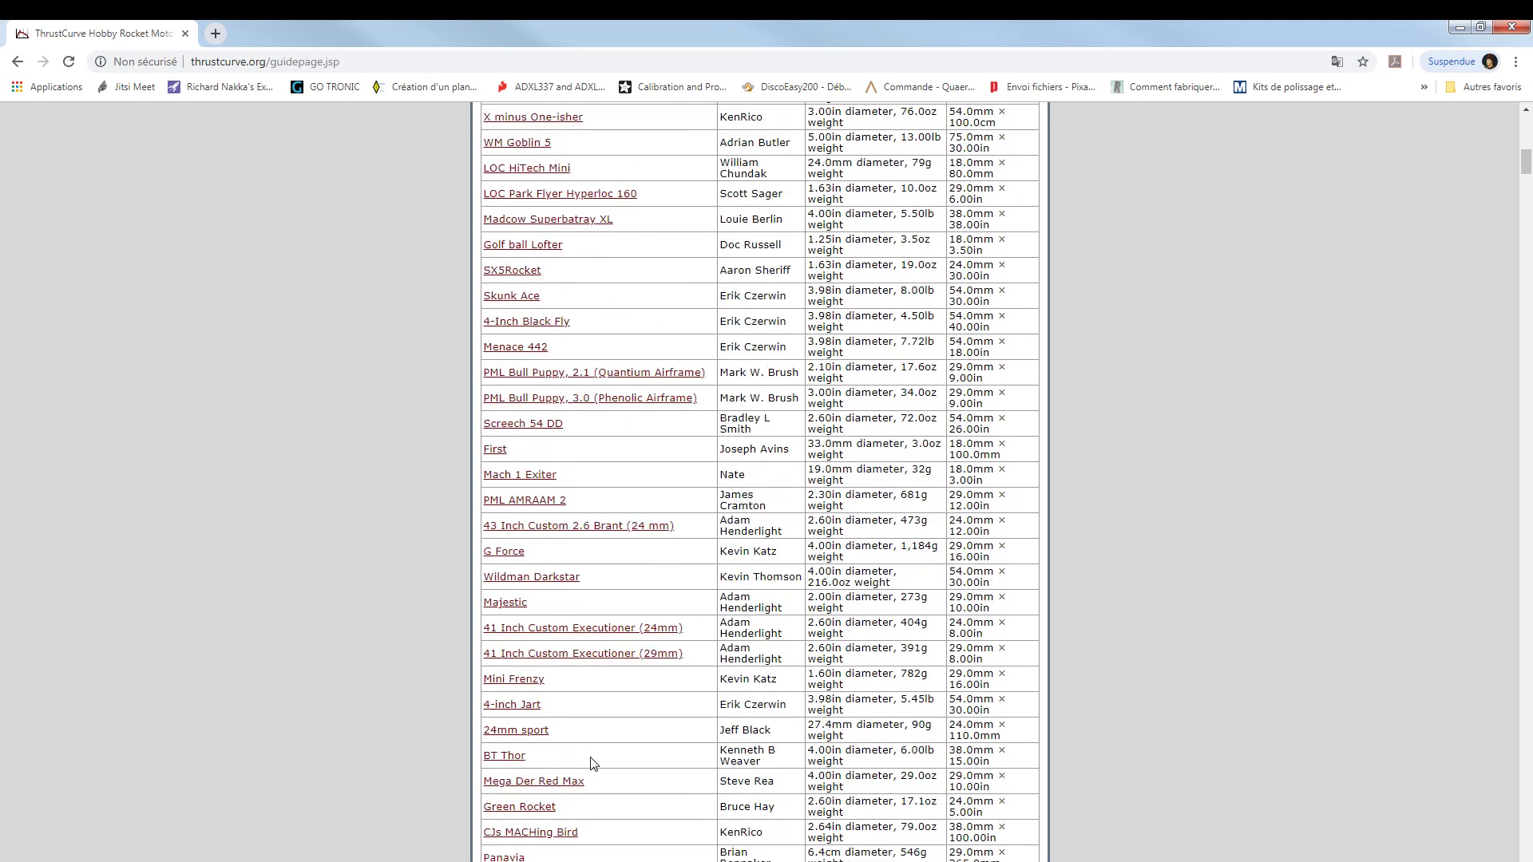
{"action": "scroll", "coordinate": [594, 758], "scroll_direction": "up", "scroll_amount": 13}
{"action": "scroll", "coordinate": [683, 619], "scroll_direction": "down", "scroll_amount": 7}
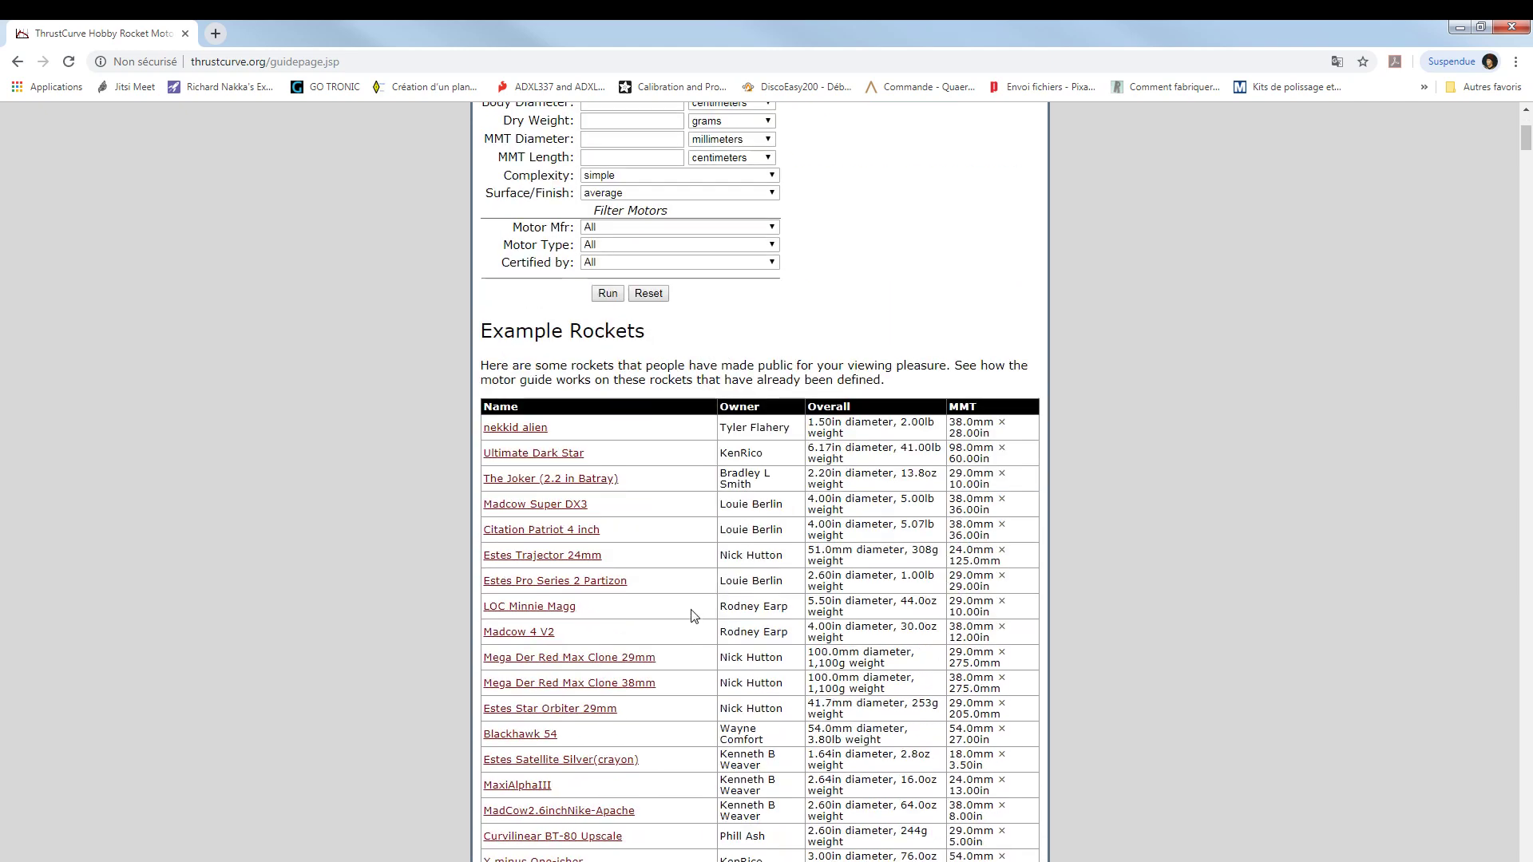
{"action": "scroll", "coordinate": [675, 631], "scroll_direction": "down", "scroll_amount": 6}
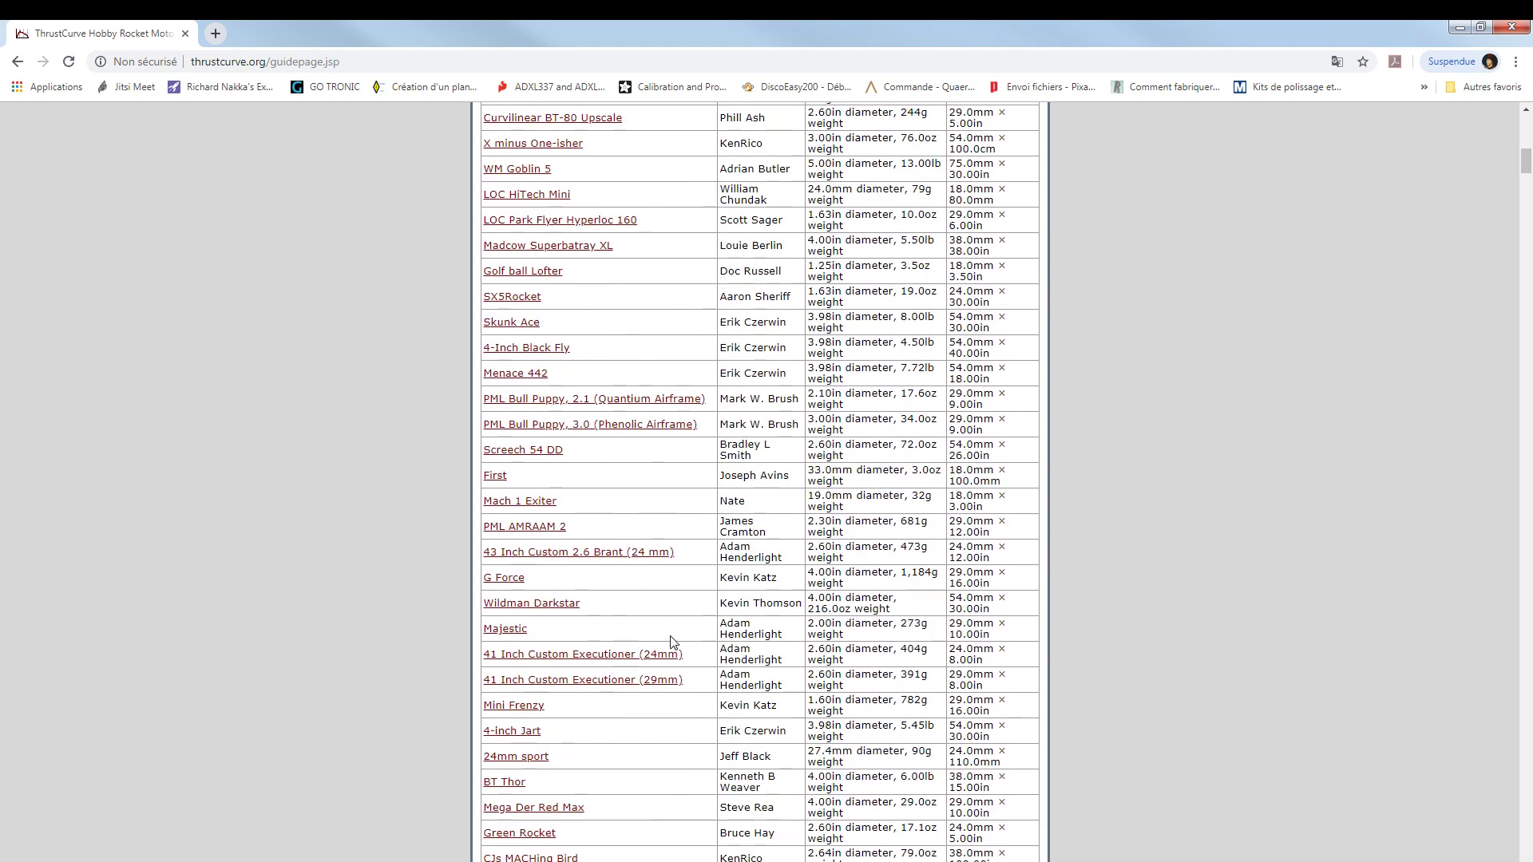
{"action": "scroll", "coordinate": [639, 639], "scroll_direction": "down", "scroll_amount": 3}
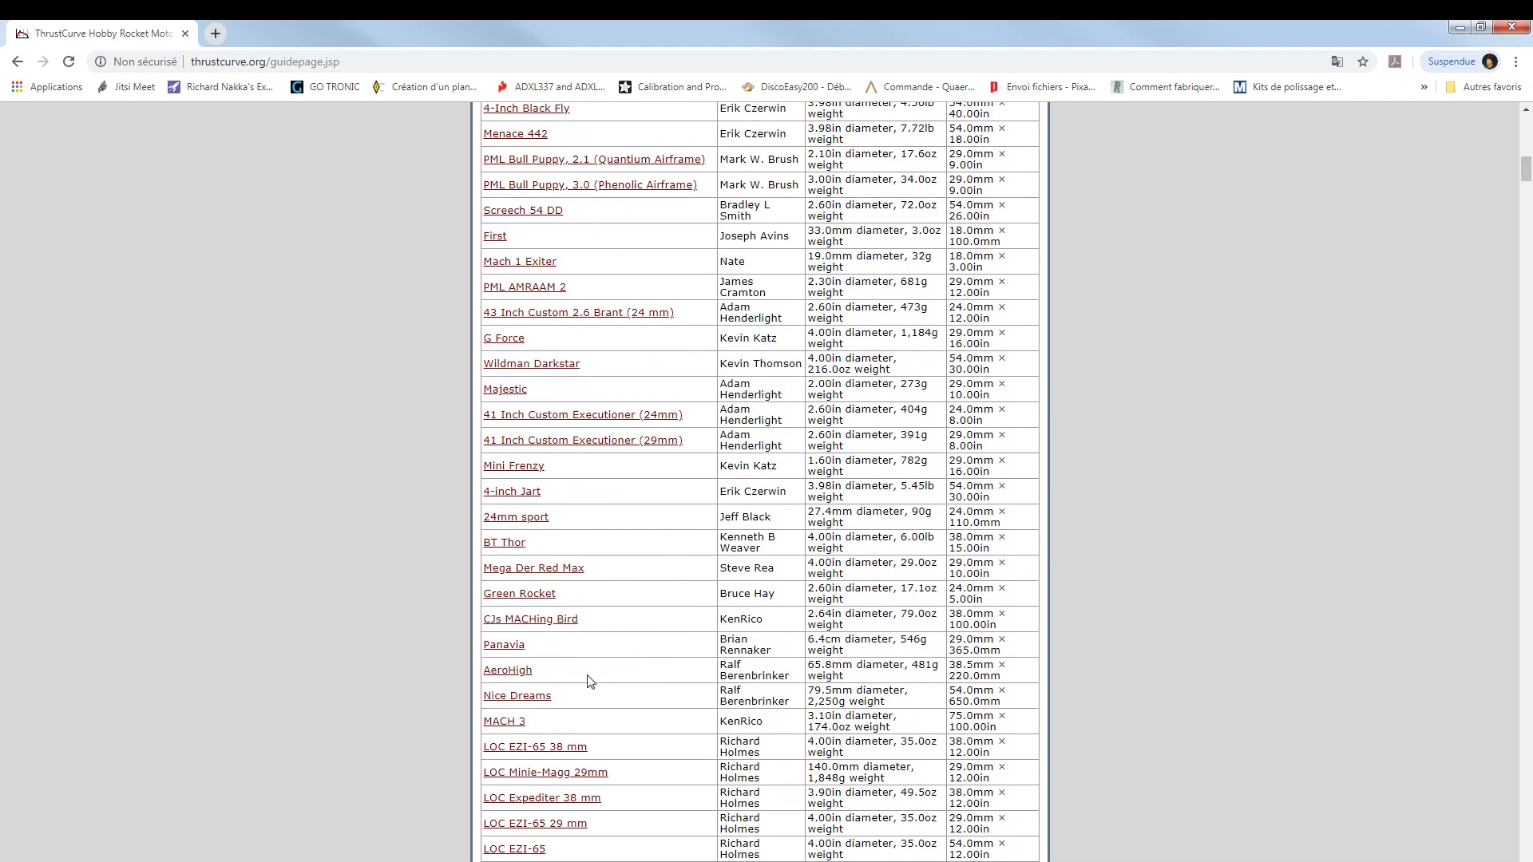
{"action": "scroll", "coordinate": [579, 682], "scroll_direction": "down", "scroll_amount": 1}
{"action": "scroll", "coordinate": [591, 679], "scroll_direction": "down", "scroll_amount": 2}
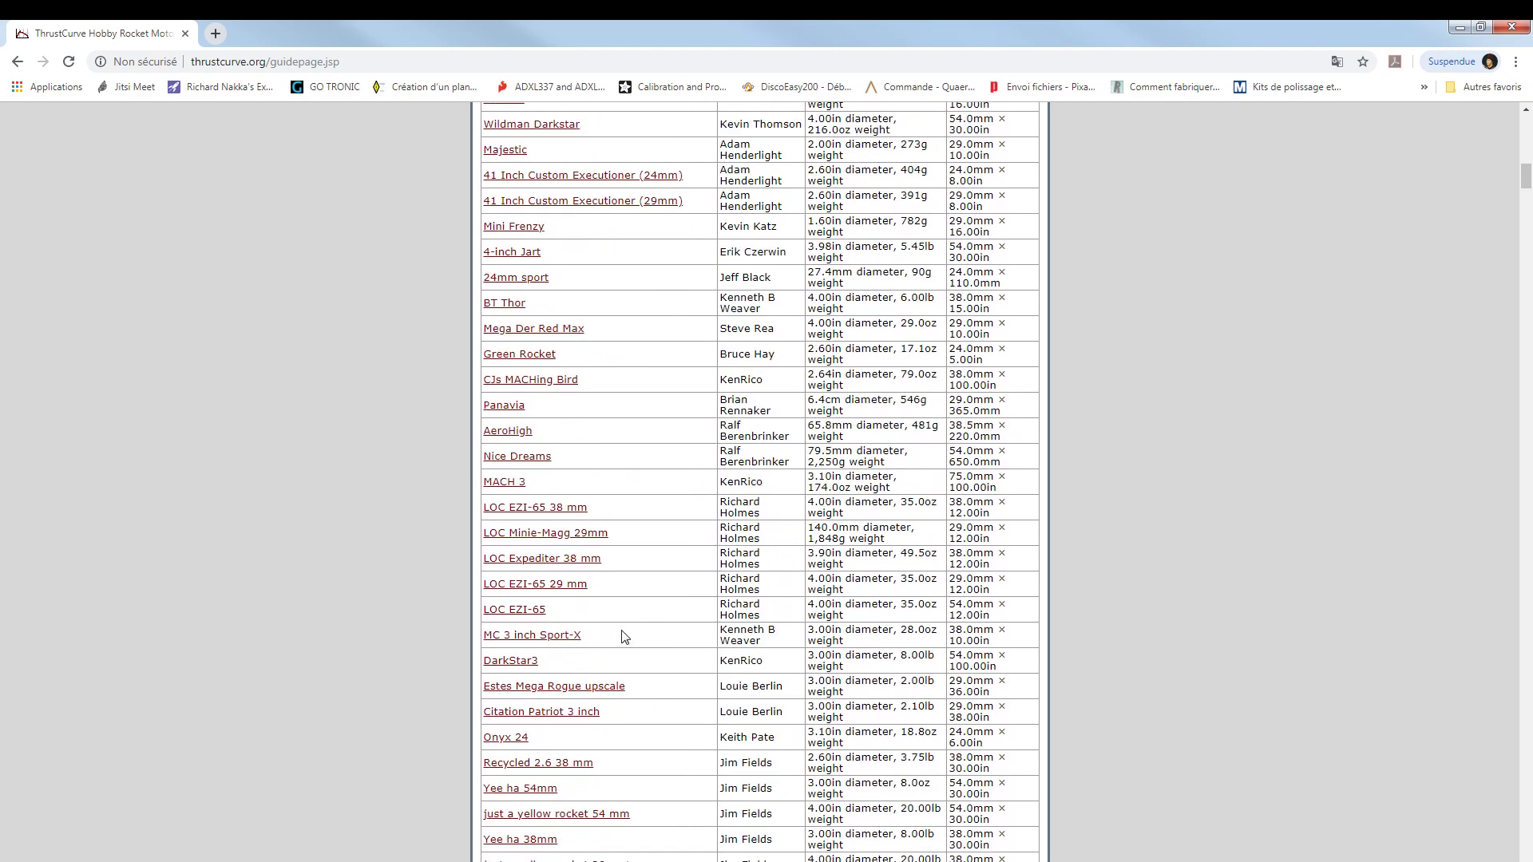
{"action": "scroll", "coordinate": [623, 639], "scroll_direction": "down", "scroll_amount": 6}
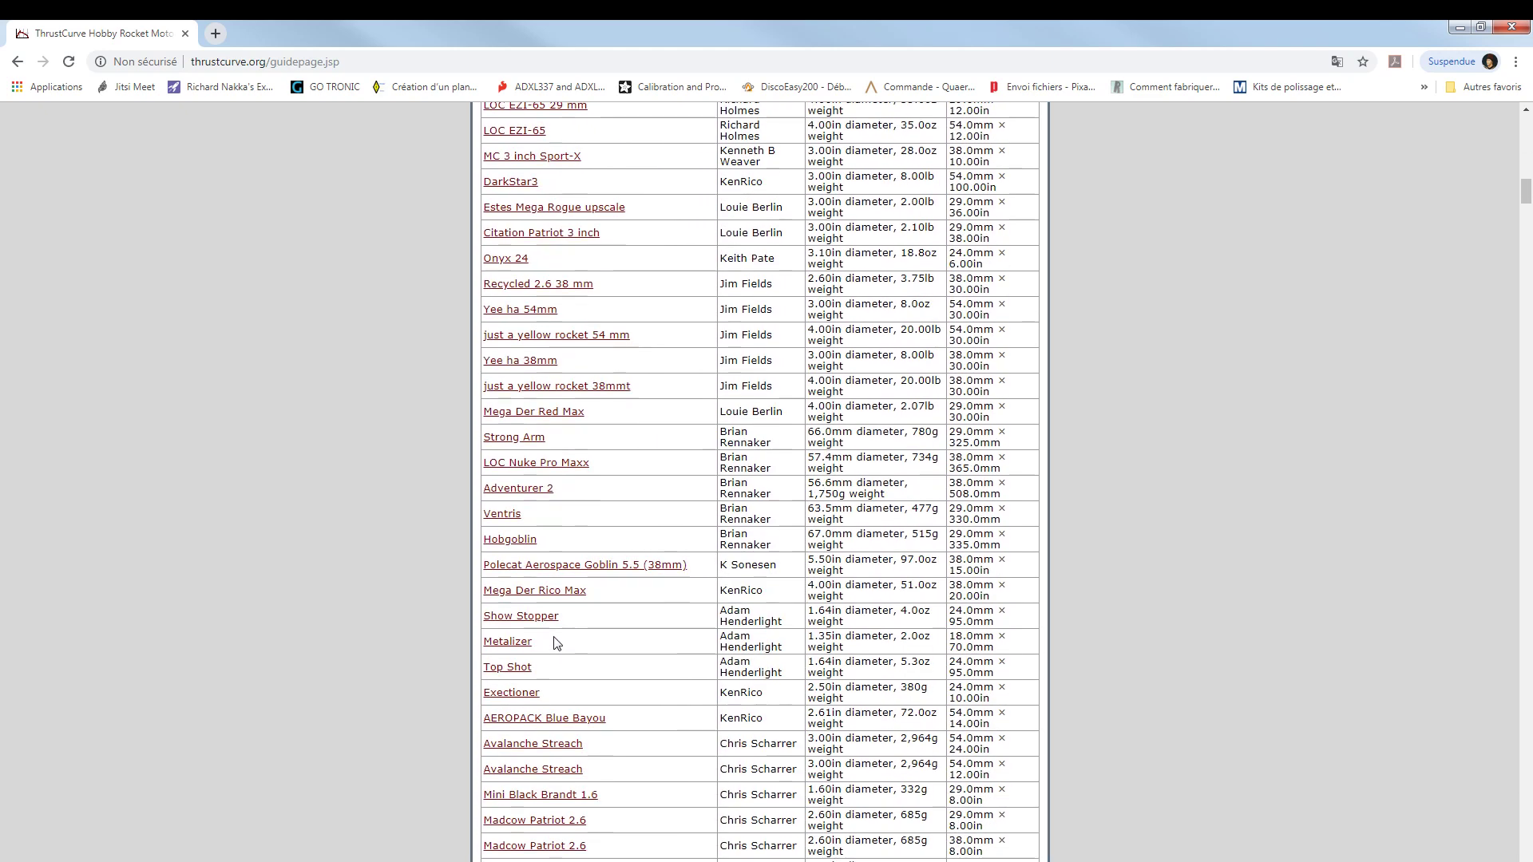
{"action": "scroll", "coordinate": [558, 642], "scroll_direction": "down", "scroll_amount": 3}
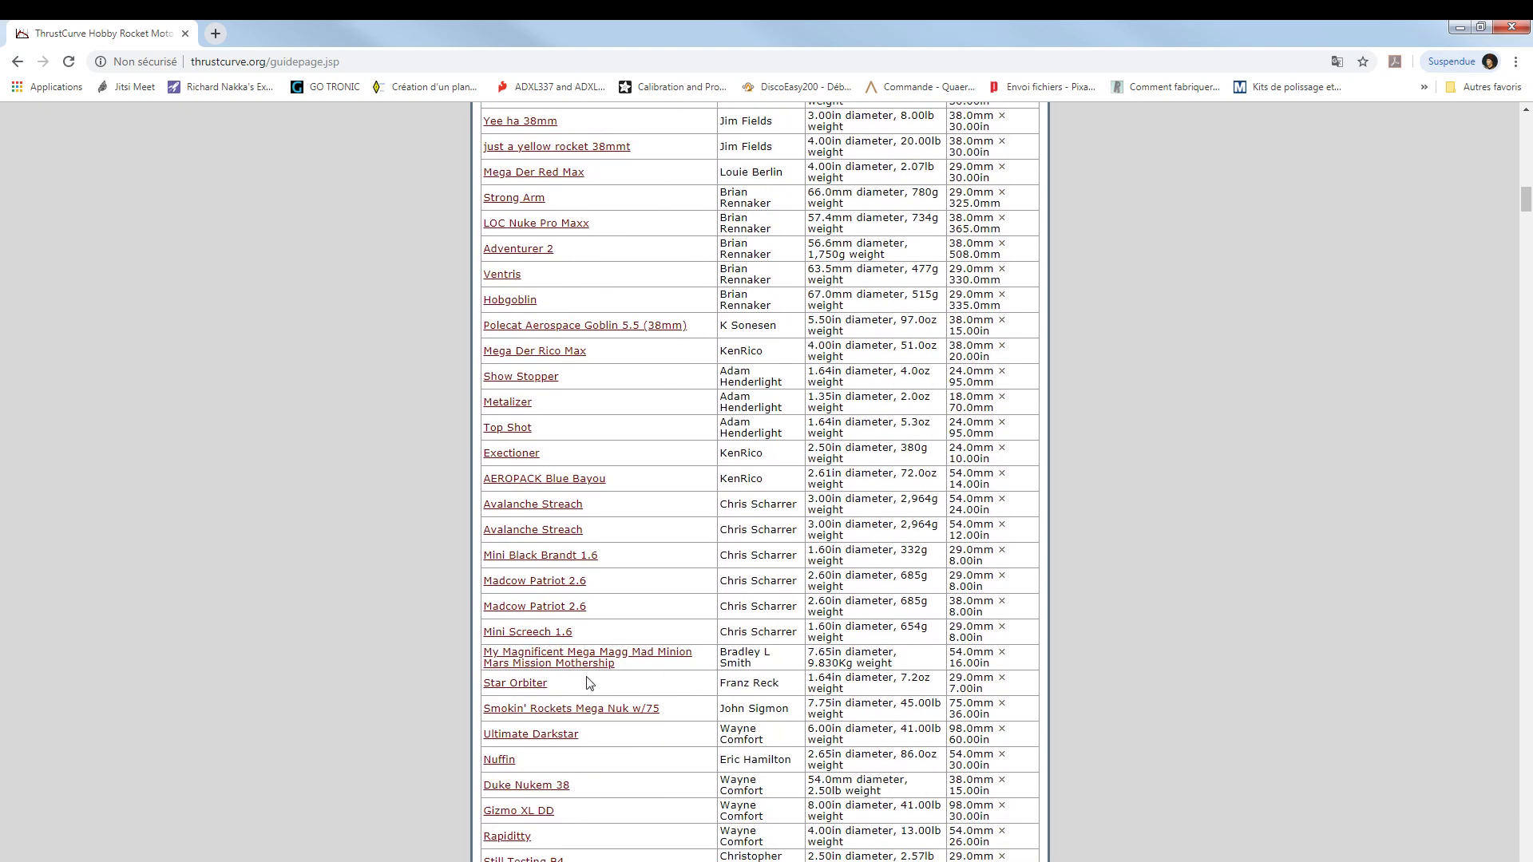
{"action": "scroll", "coordinate": [660, 758], "scroll_direction": "down", "scroll_amount": 3}
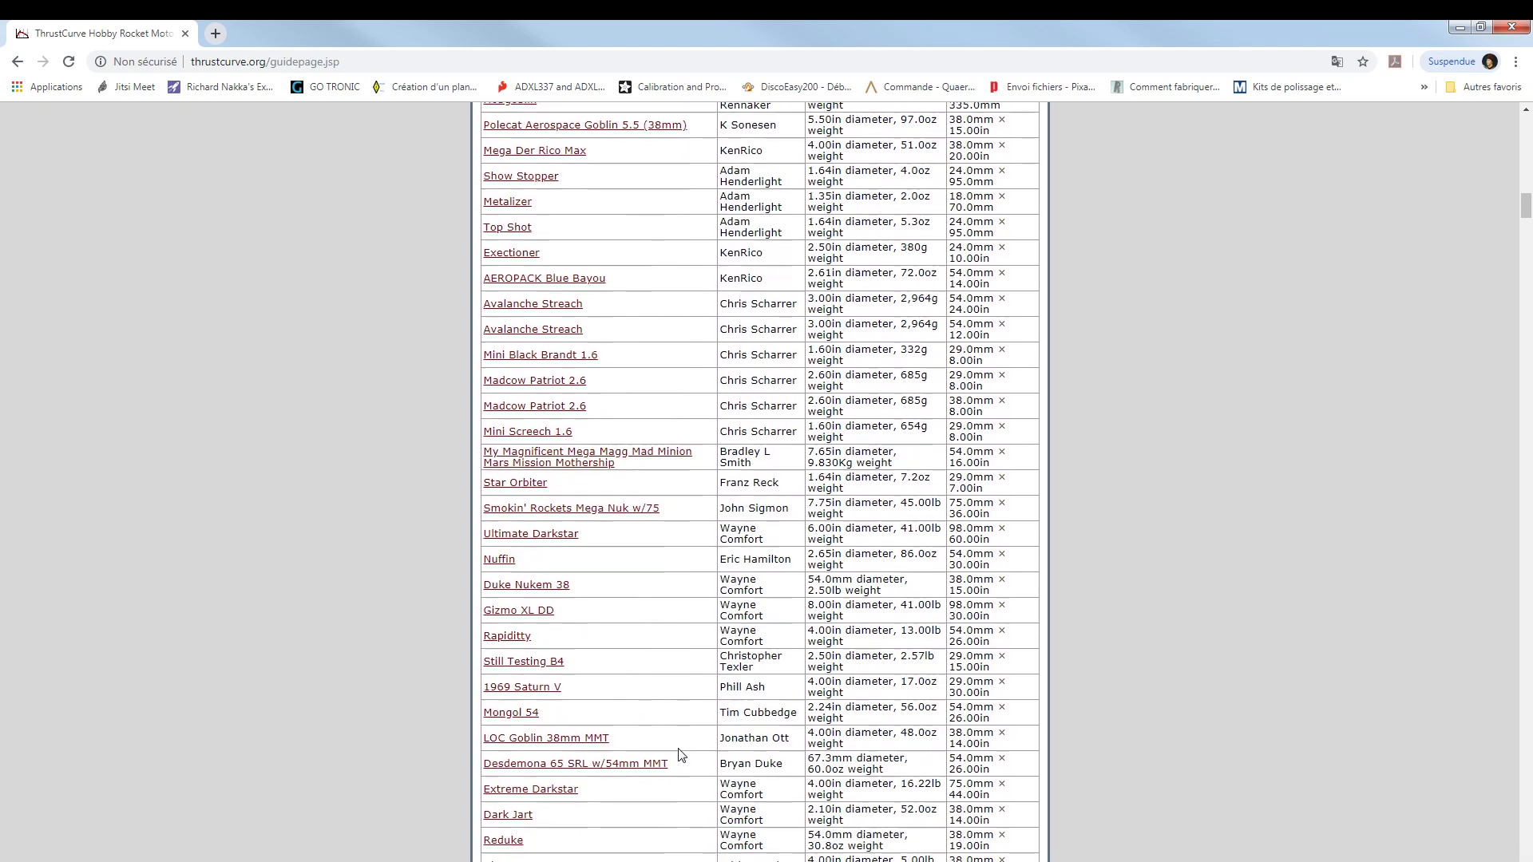
{"action": "scroll", "coordinate": [680, 756], "scroll_direction": "down", "scroll_amount": 4}
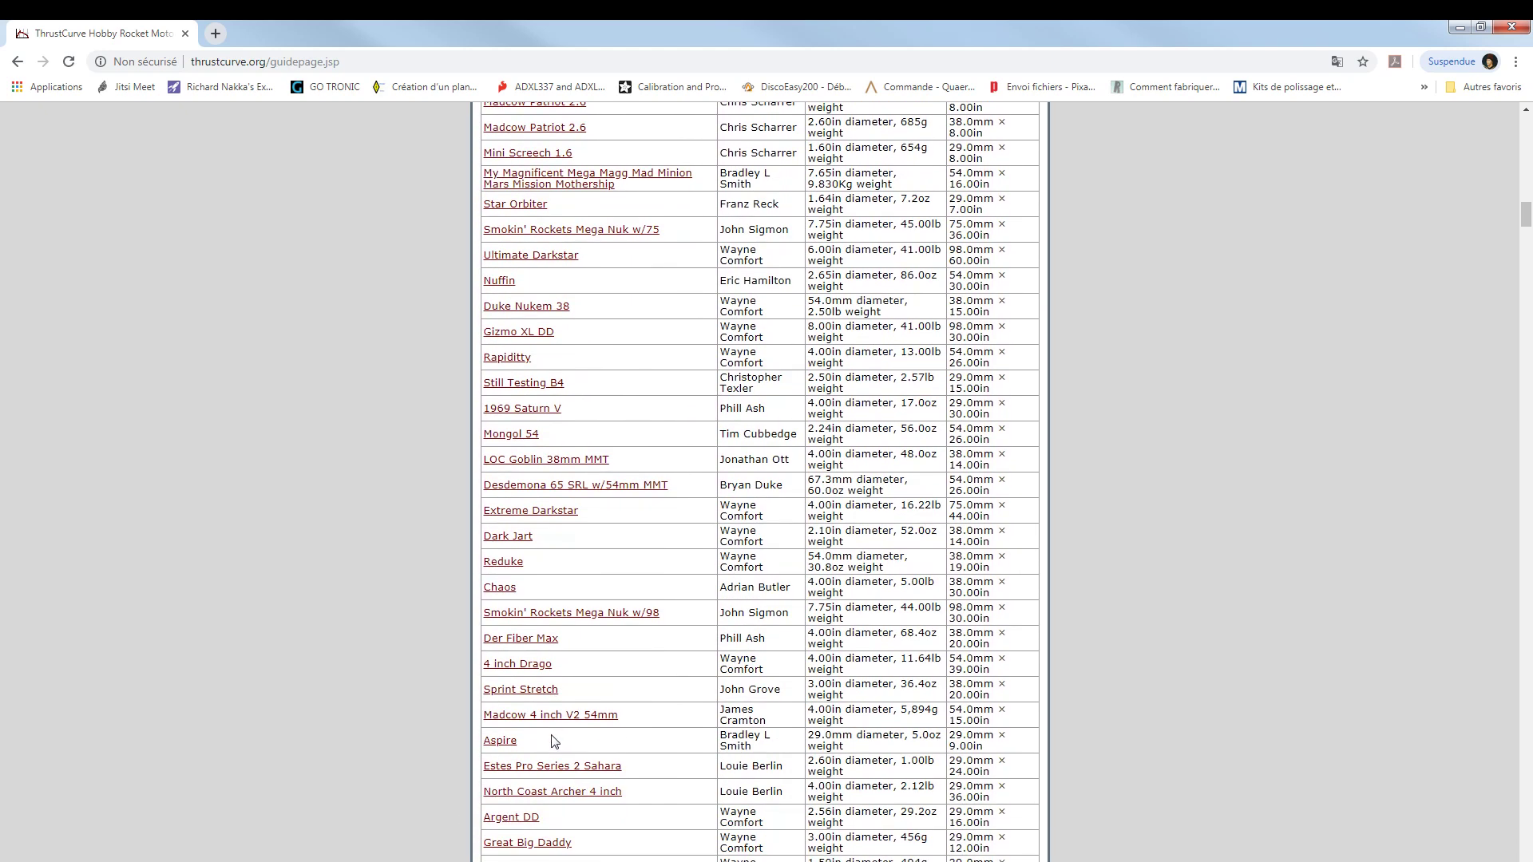
{"action": "scroll", "coordinate": [559, 719], "scroll_direction": "down", "scroll_amount": 2}
{"action": "scroll", "coordinate": [607, 679], "scroll_direction": "up", "scroll_amount": 10}
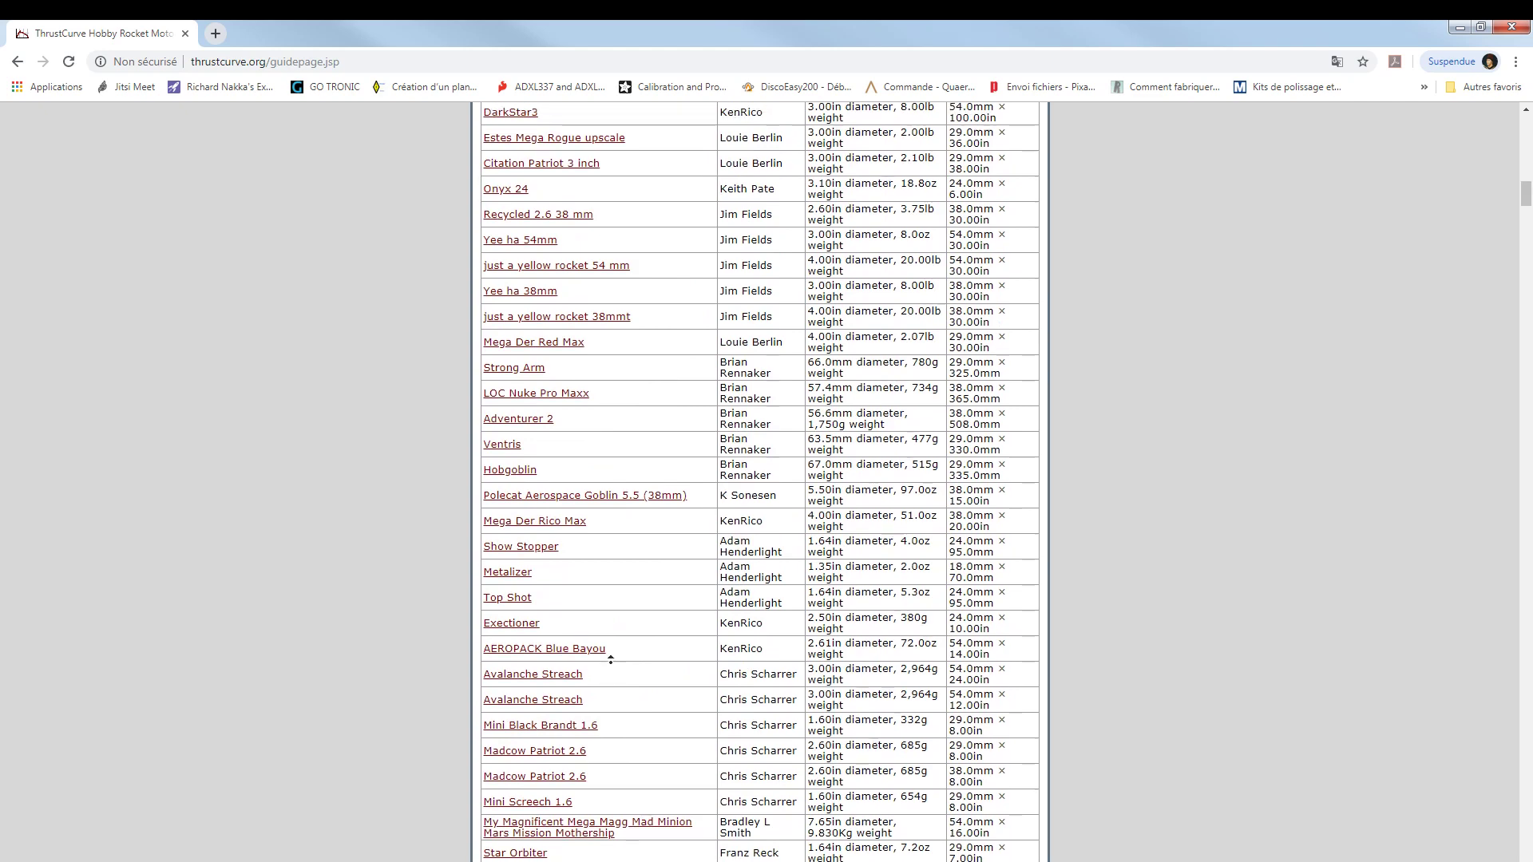
{"action": "scroll", "coordinate": [613, 656], "scroll_direction": "up", "scroll_amount": 15}
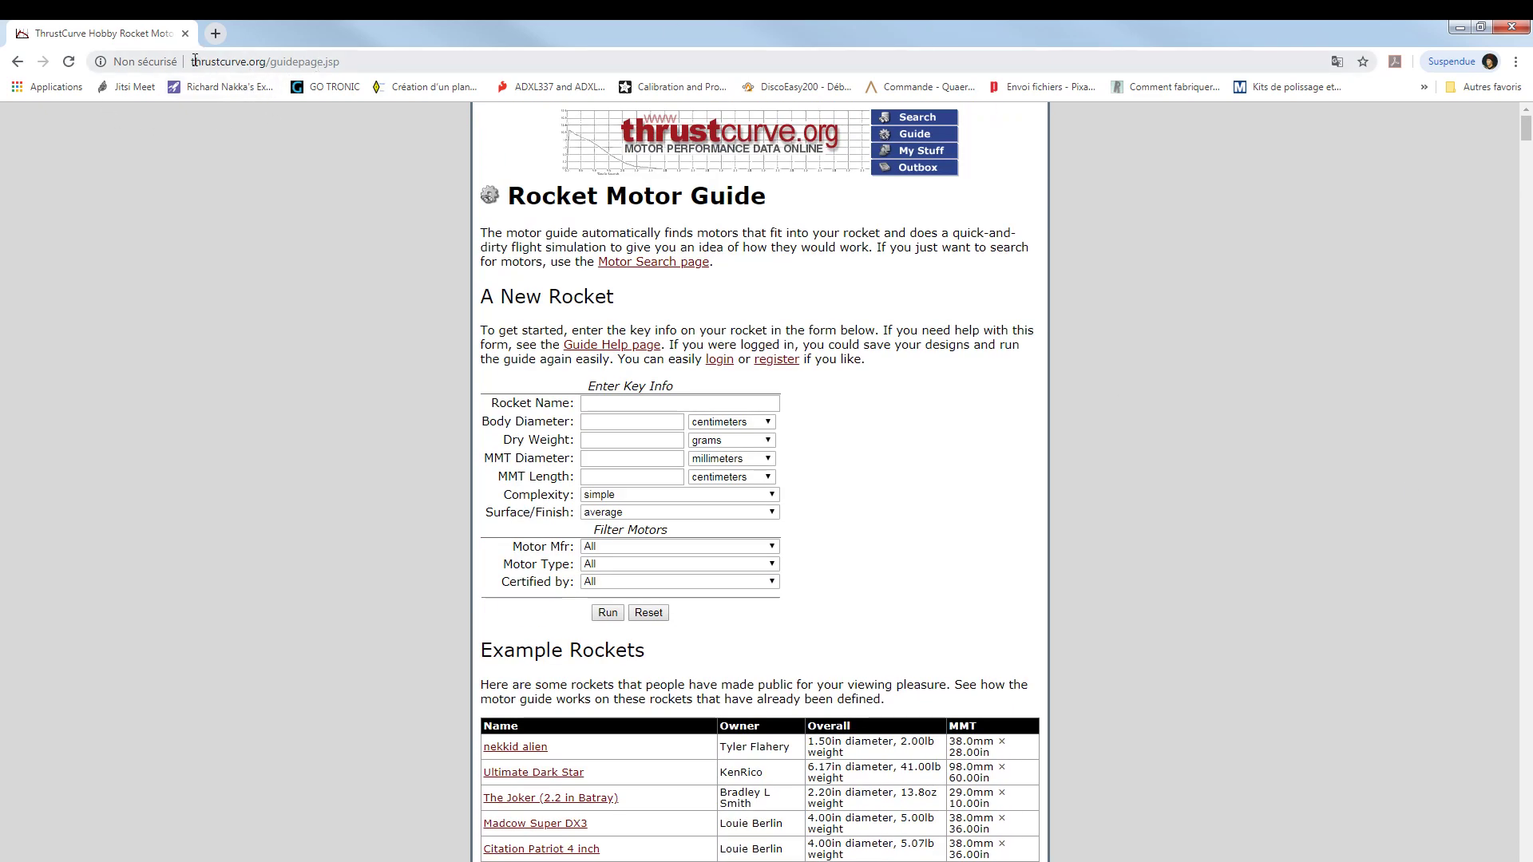
Highlight the site's web address, open the Motor Search page and review the manufacturers available in its advanced search.
{"action": "left_click_drag", "start_coordinate": [195, 61], "coordinate": [376, 63]}
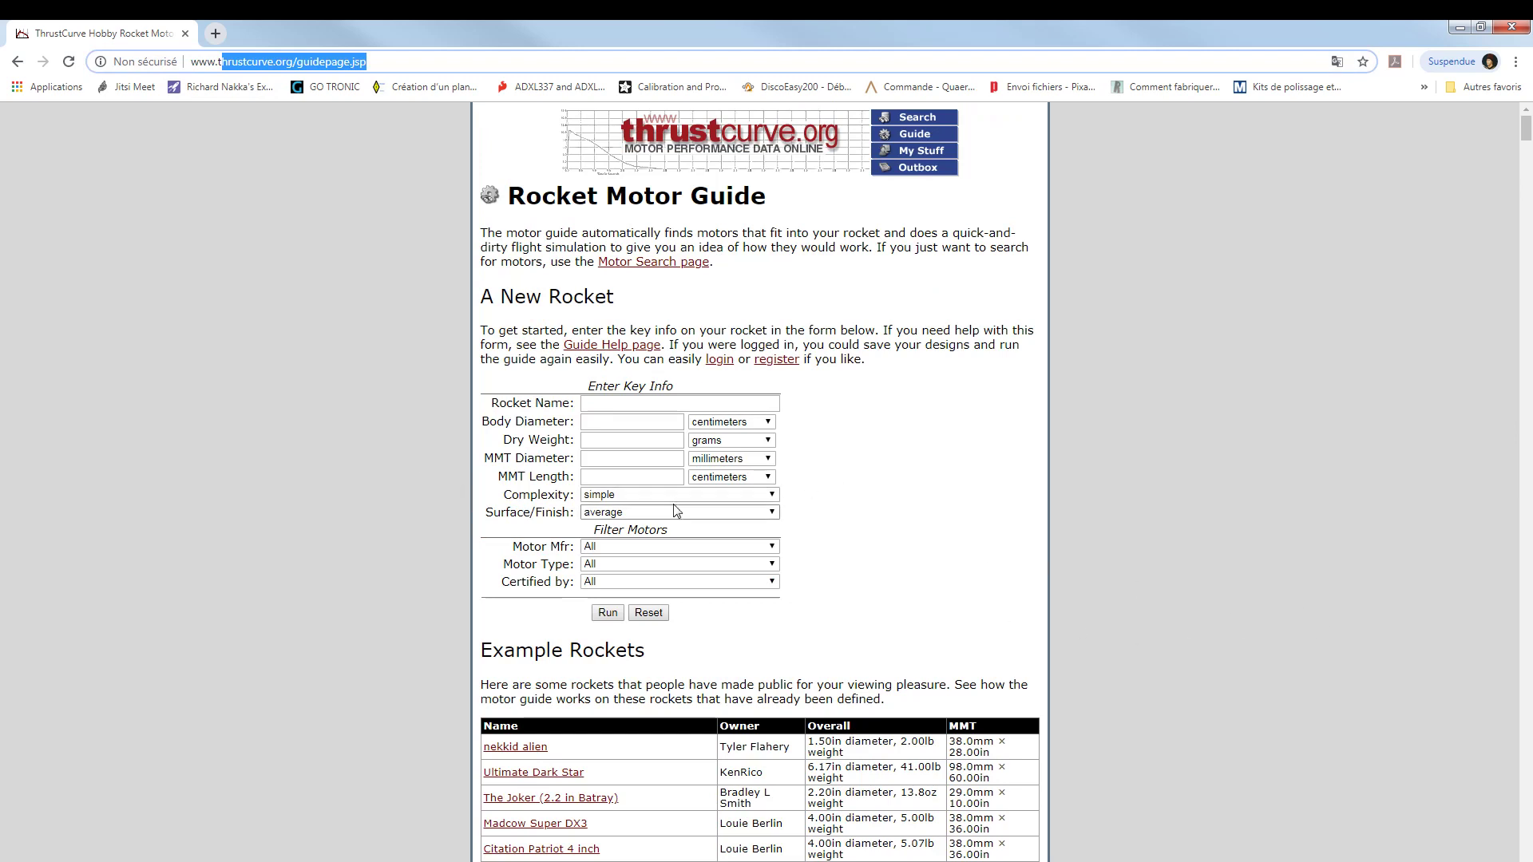
{"action": "left_click", "coordinate": [877, 565]}
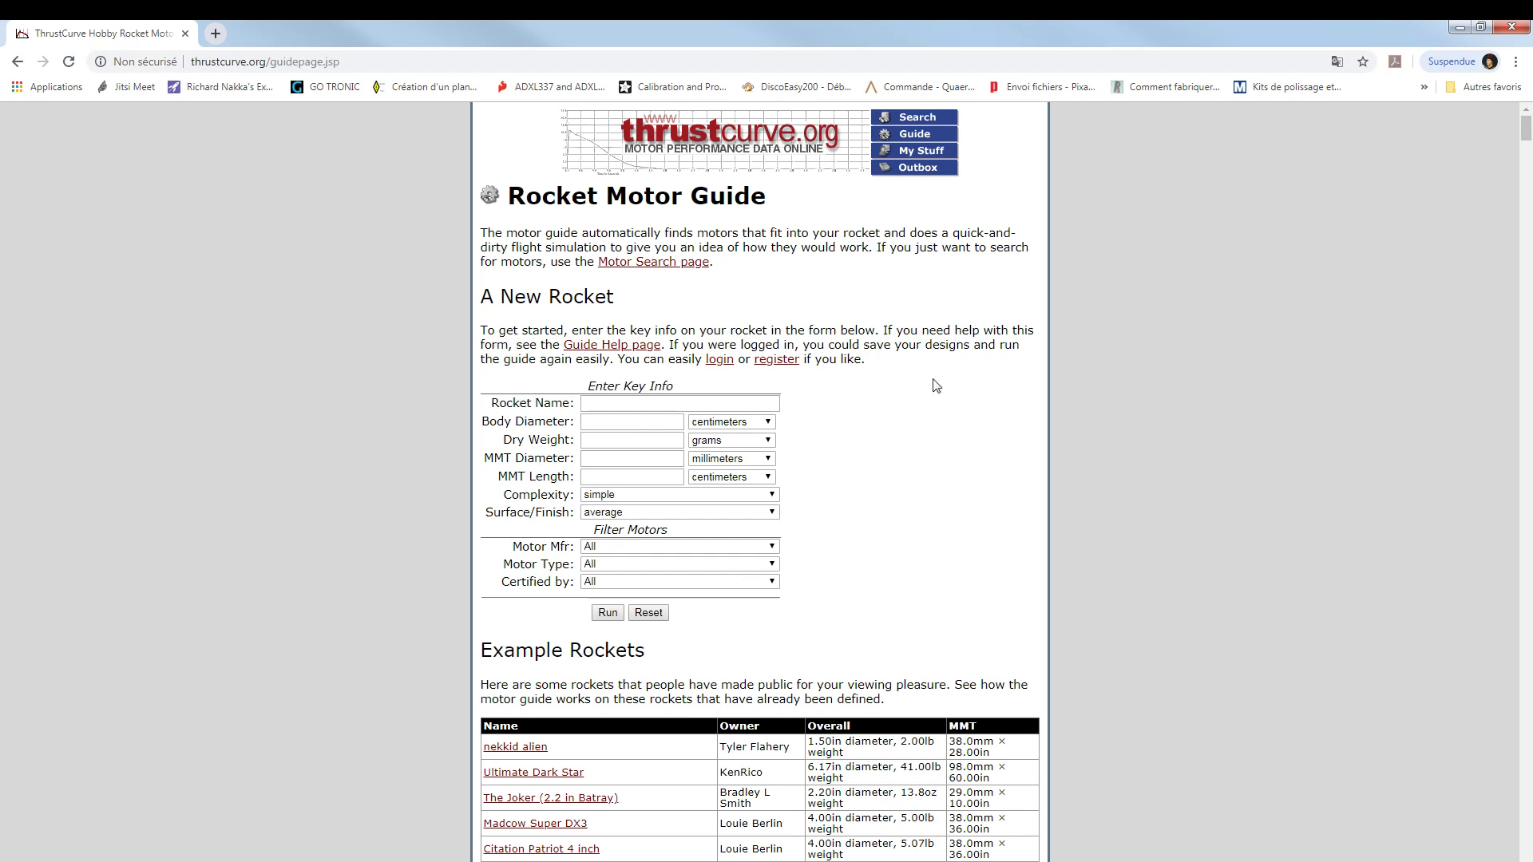
{"action": "left_click", "coordinate": [658, 264]}
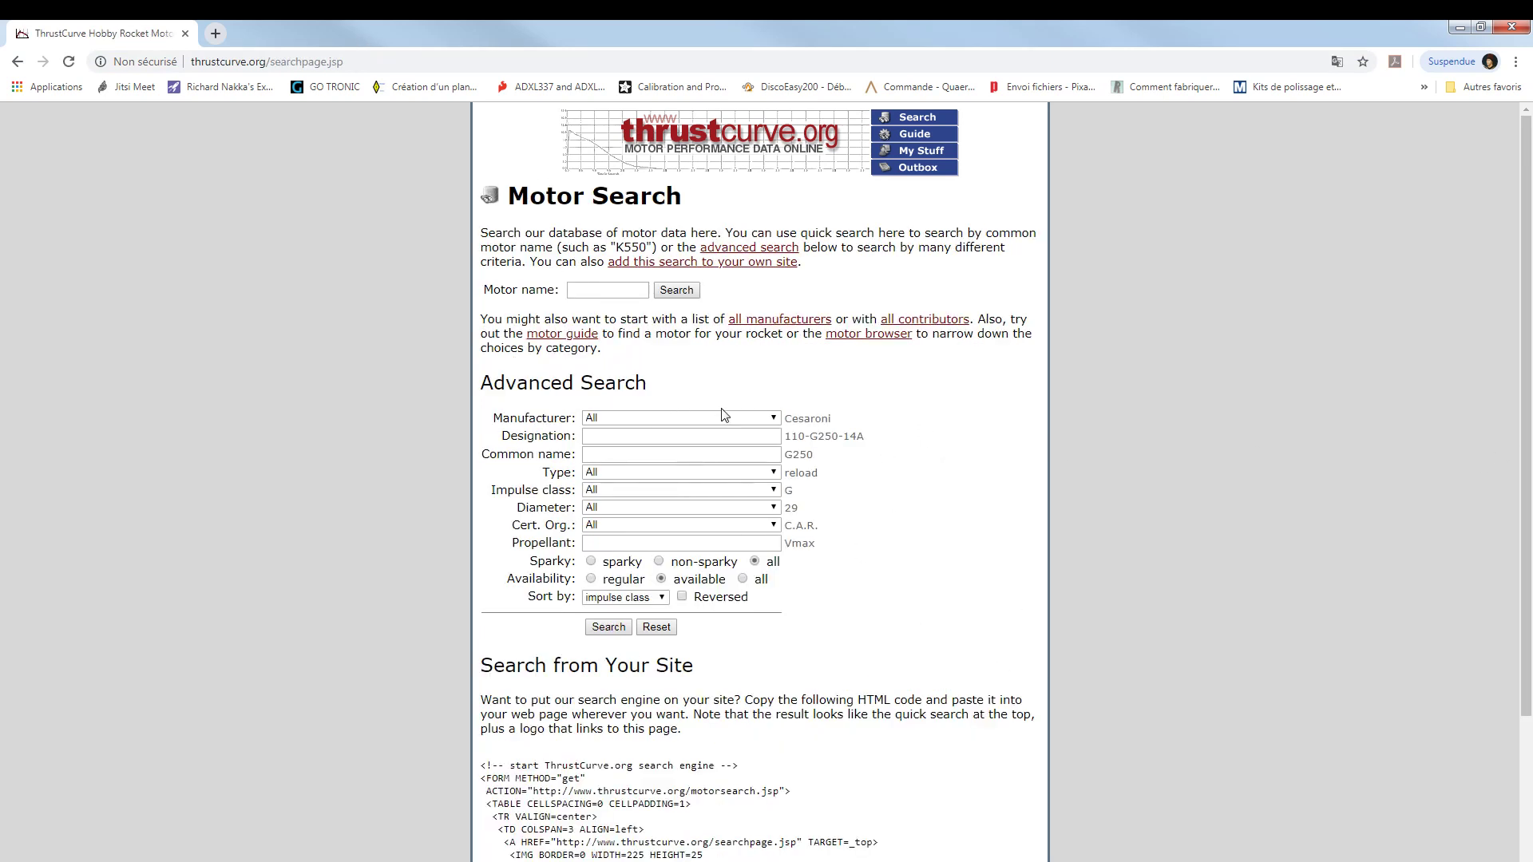
{"action": "left_click", "coordinate": [721, 417]}
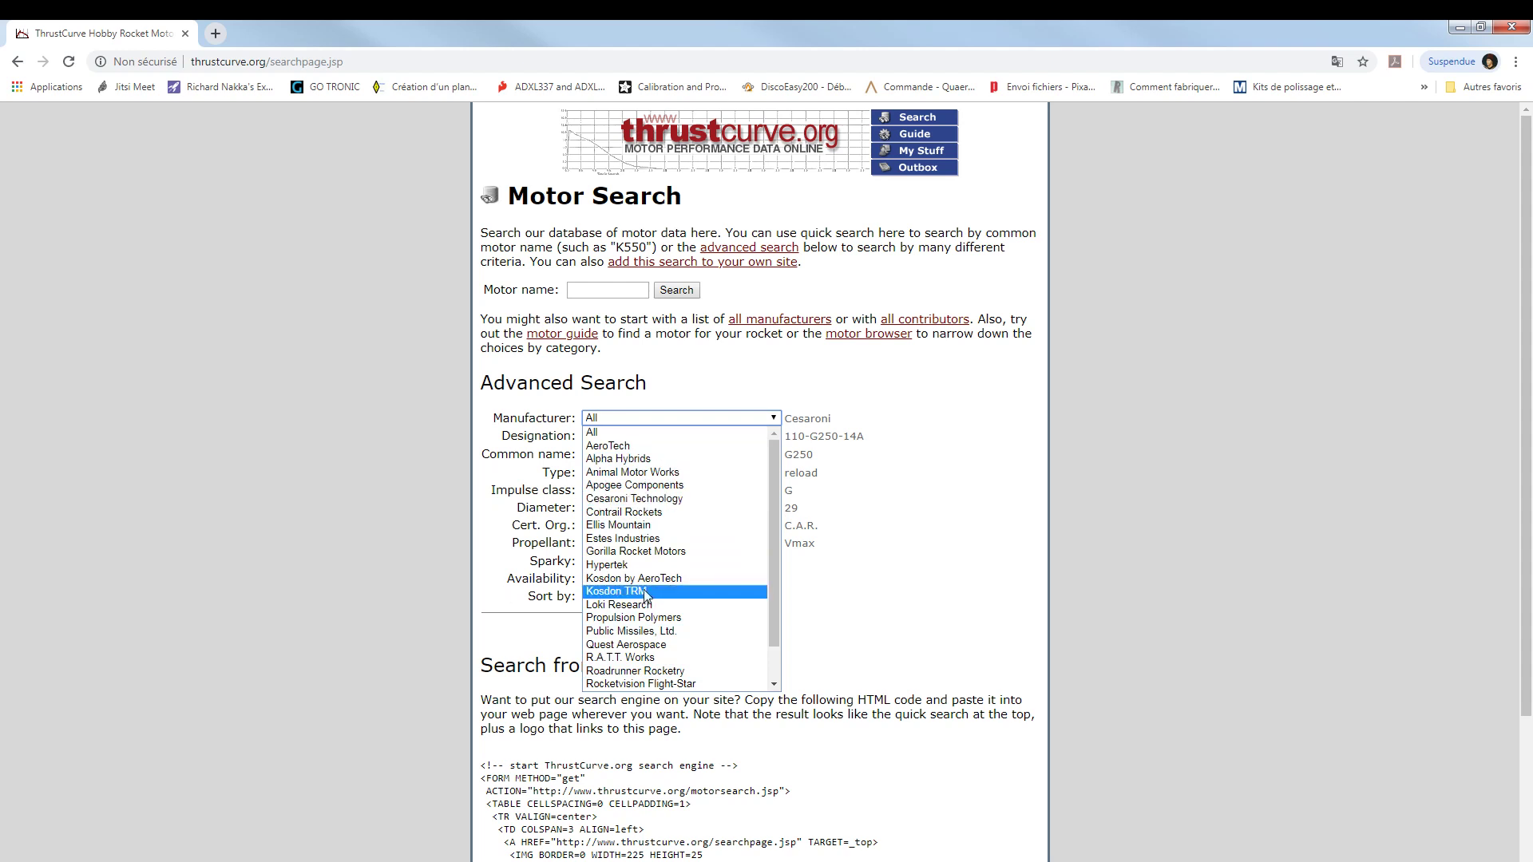
{"action": "scroll", "coordinate": [648, 595], "scroll_direction": "down", "scroll_amount": 1}
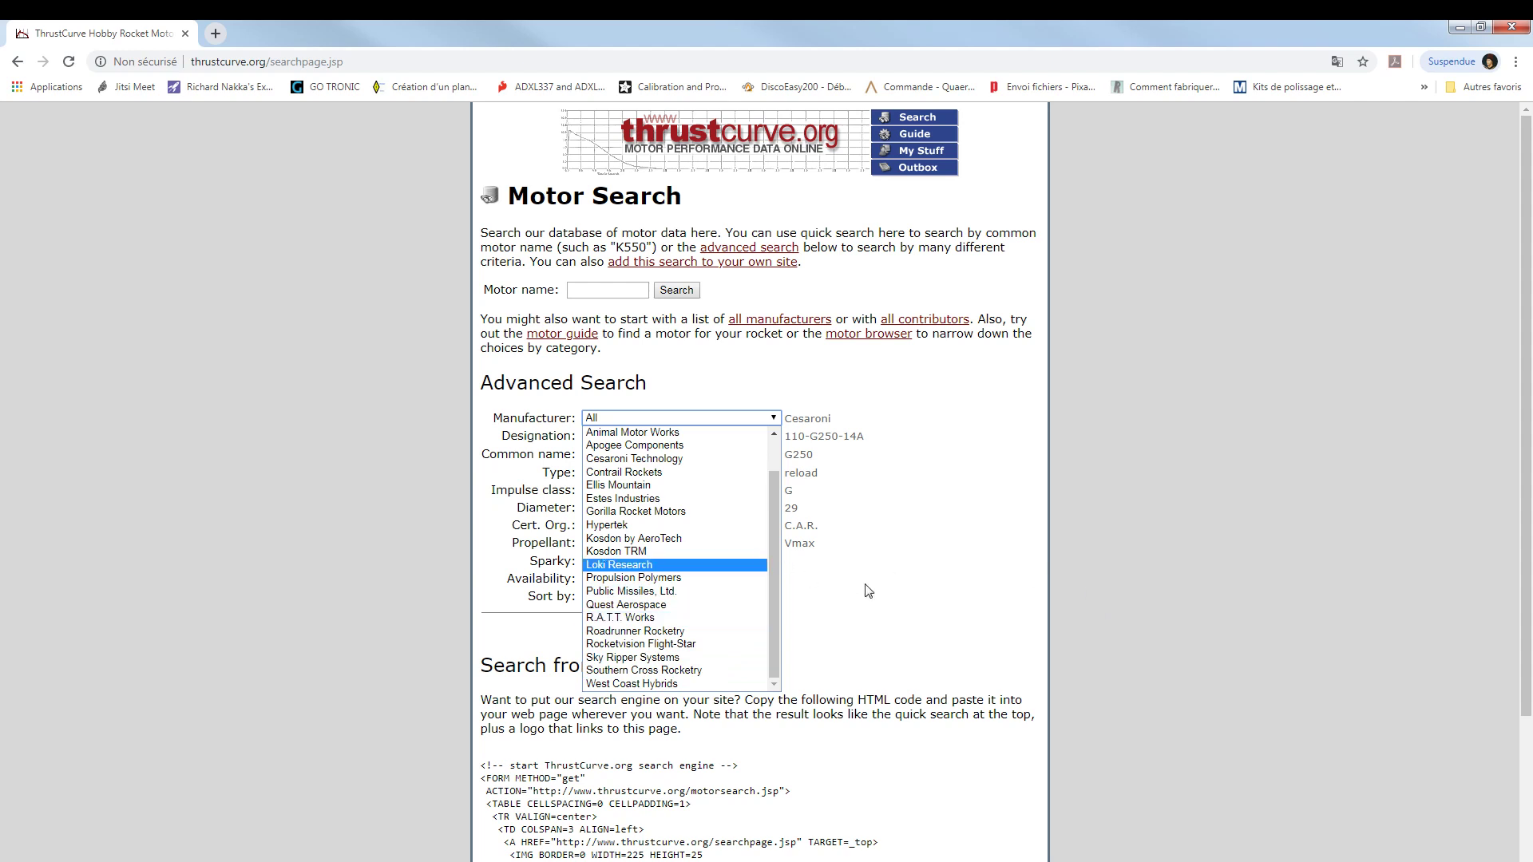
{"action": "left_click", "coordinate": [949, 631]}
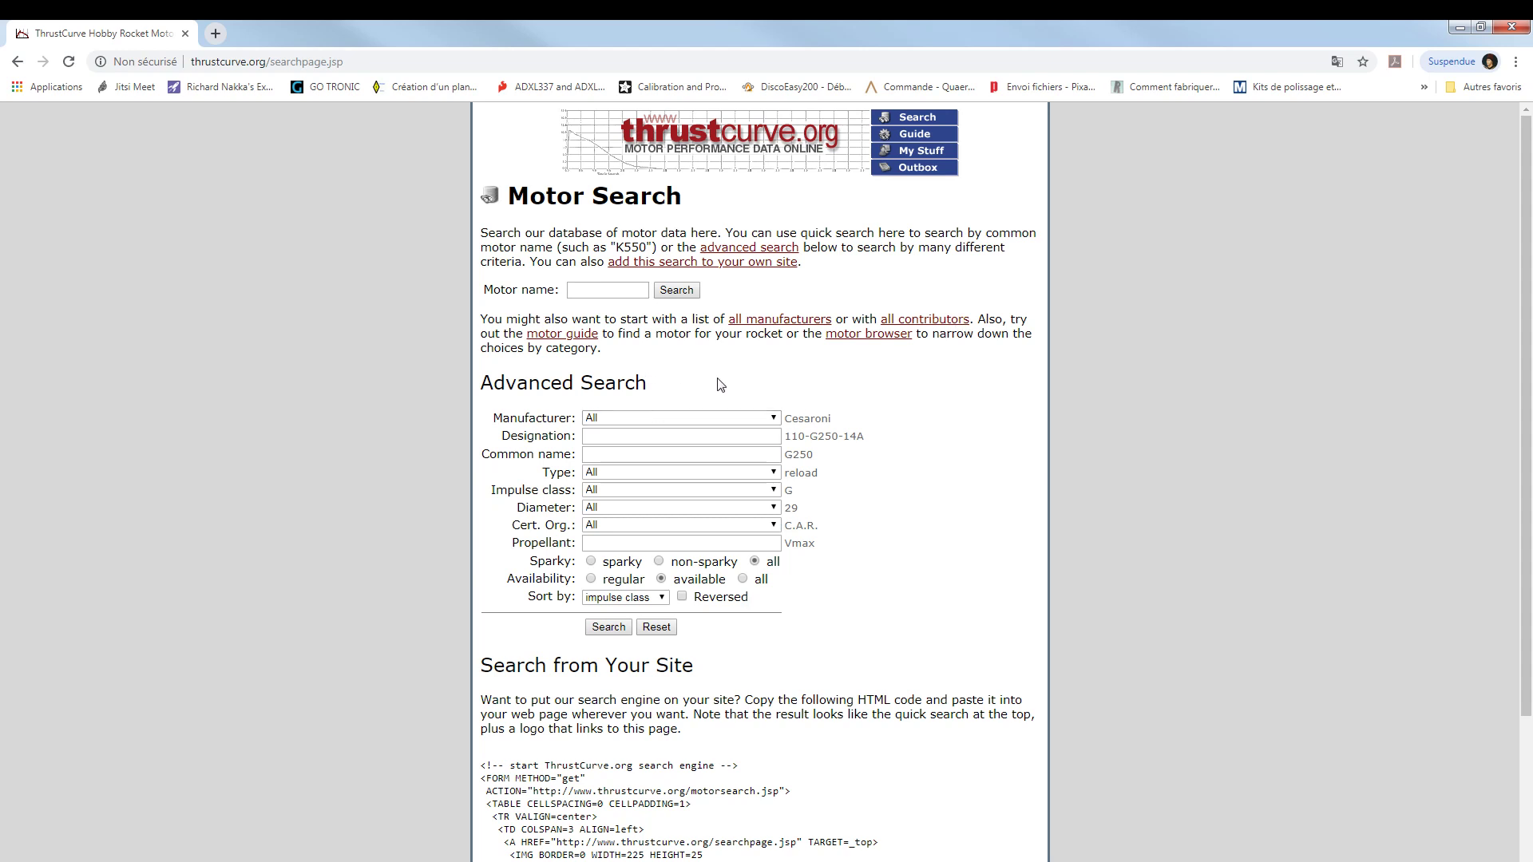
Look over the rest of the Motor Search page and close the browser.
{"action": "scroll", "coordinate": [948, 636], "scroll_direction": "down", "scroll_amount": 2}
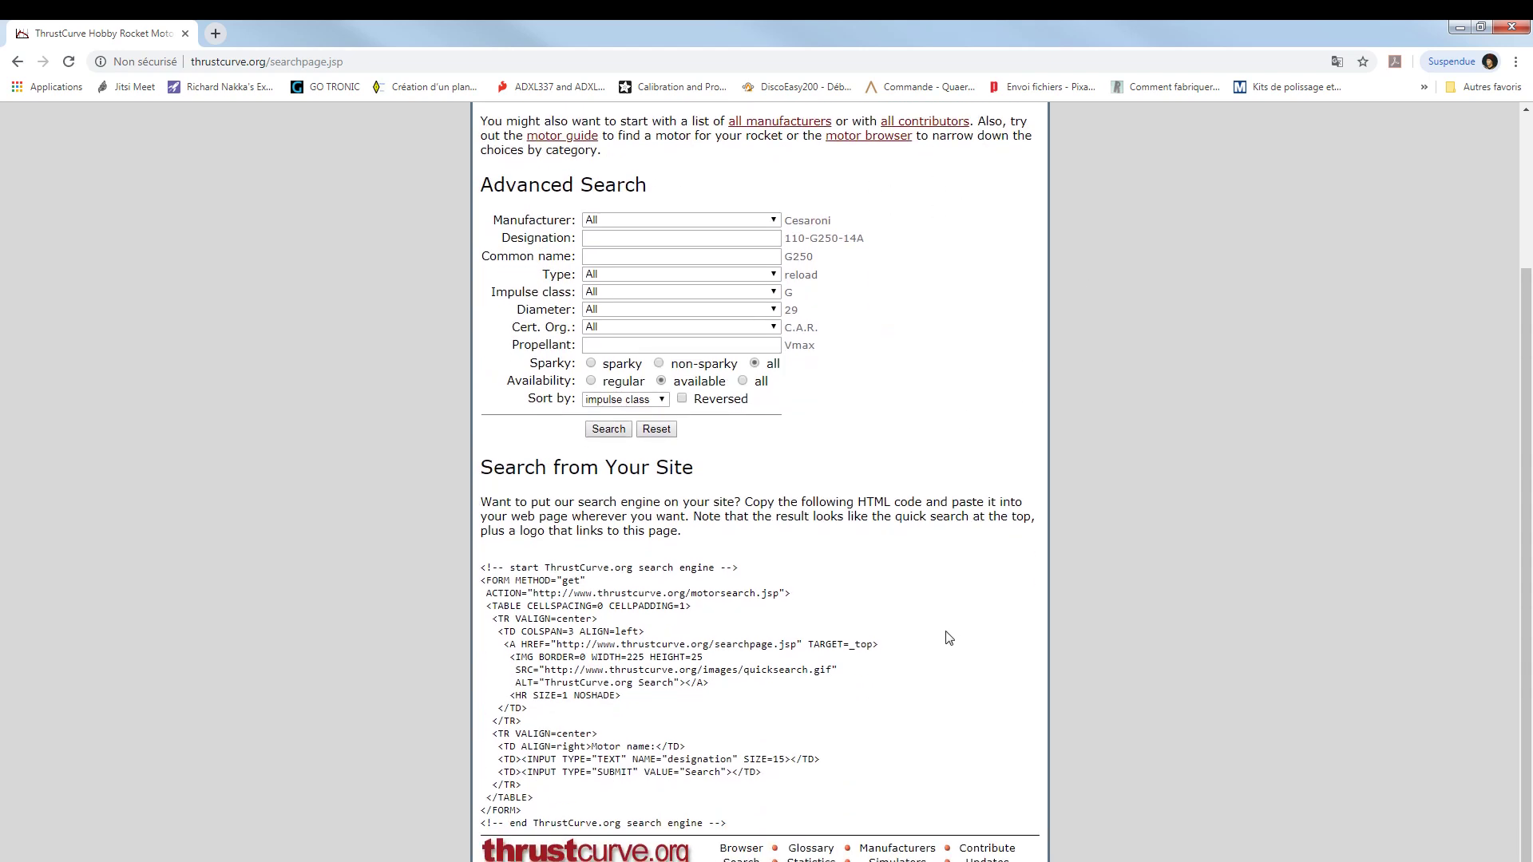
{"action": "scroll", "coordinate": [919, 670], "scroll_direction": "up", "scroll_amount": 2}
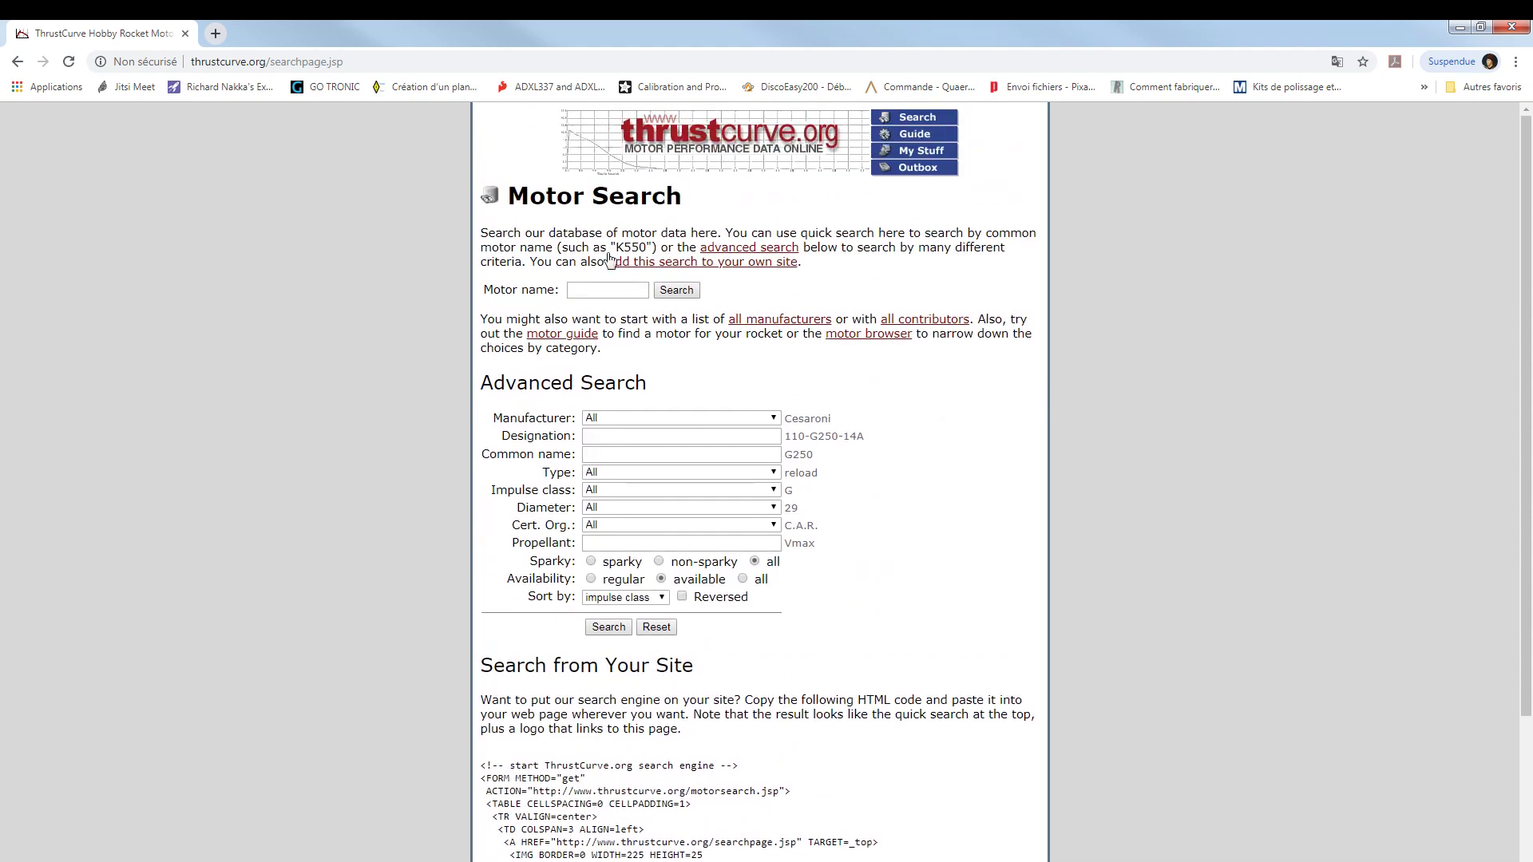
{"action": "left_click", "coordinate": [1515, 27]}
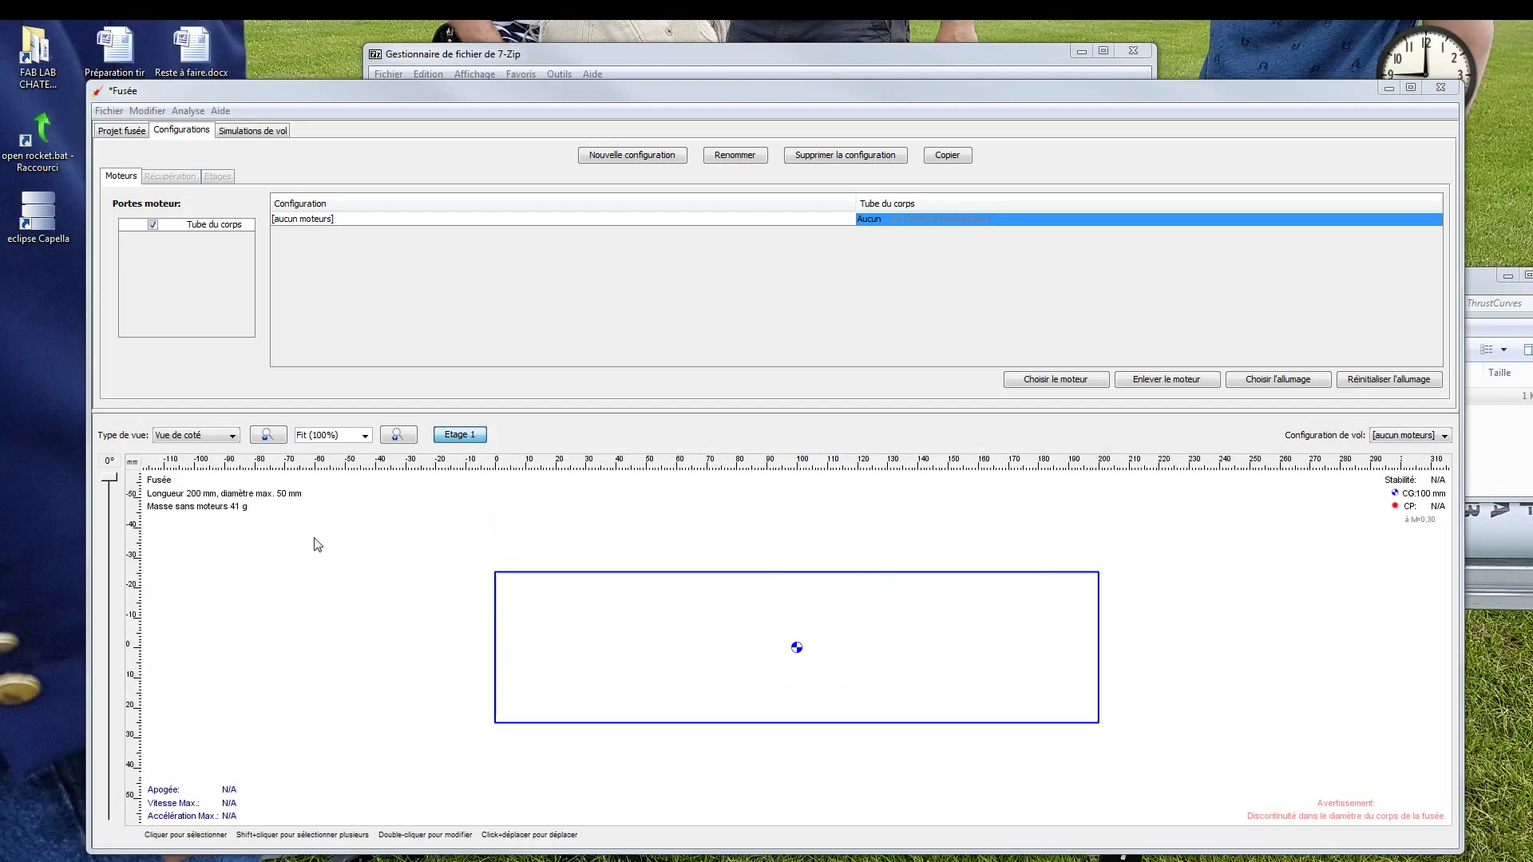